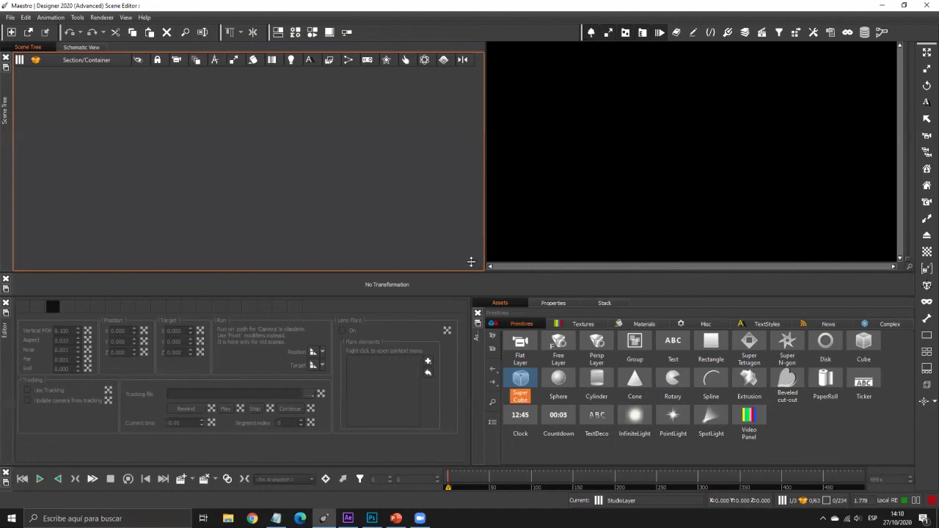
Step: Browse the Textures, Materials, Misc and TextStyles asset categories, then return to Primitives
left_click_drag(471, 307, 486, 305)
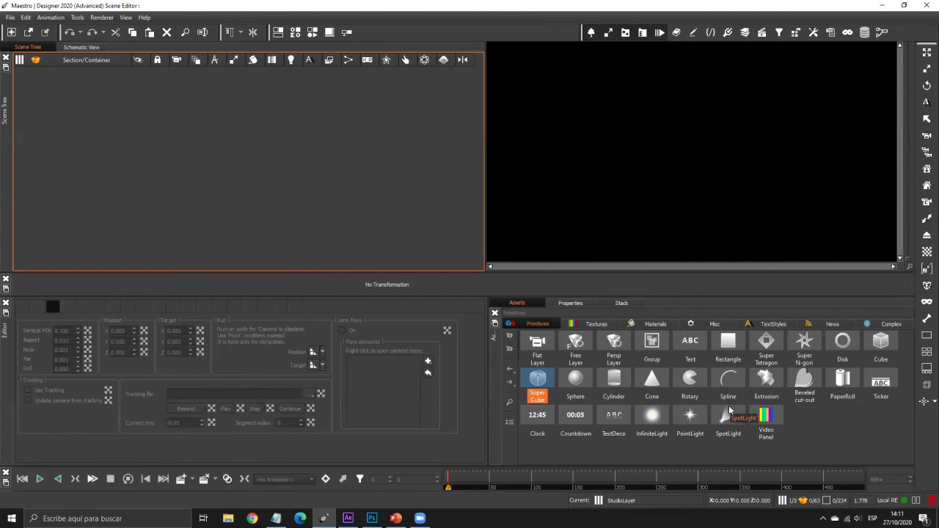
left_click(601, 331)
left_click(638, 327)
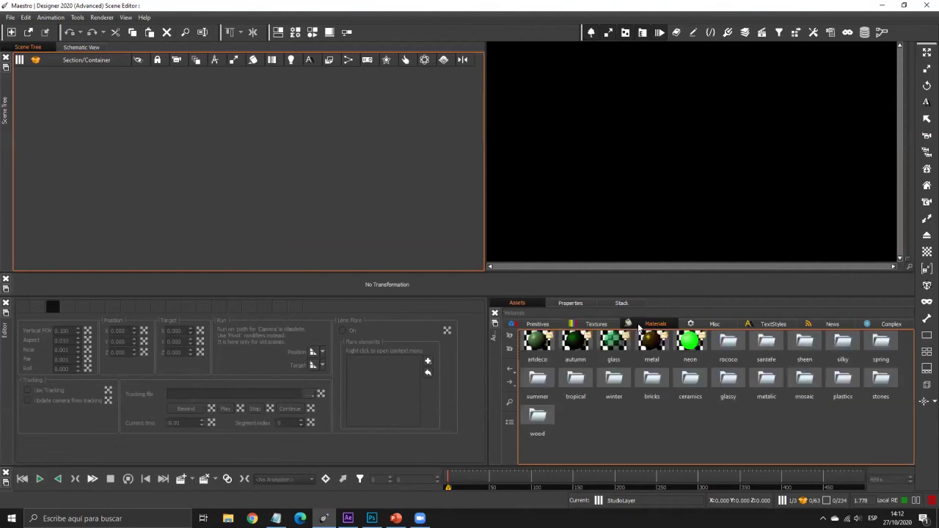
left_click(714, 324)
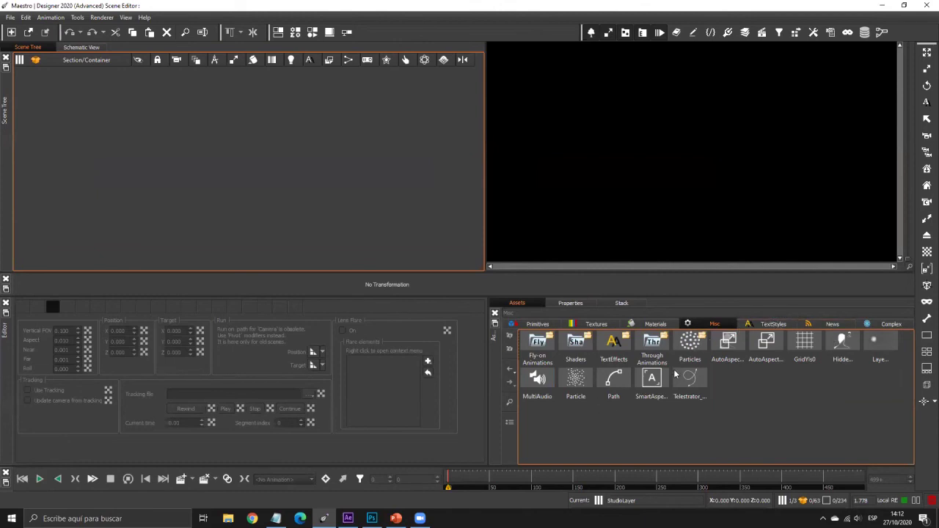
left_click(779, 325)
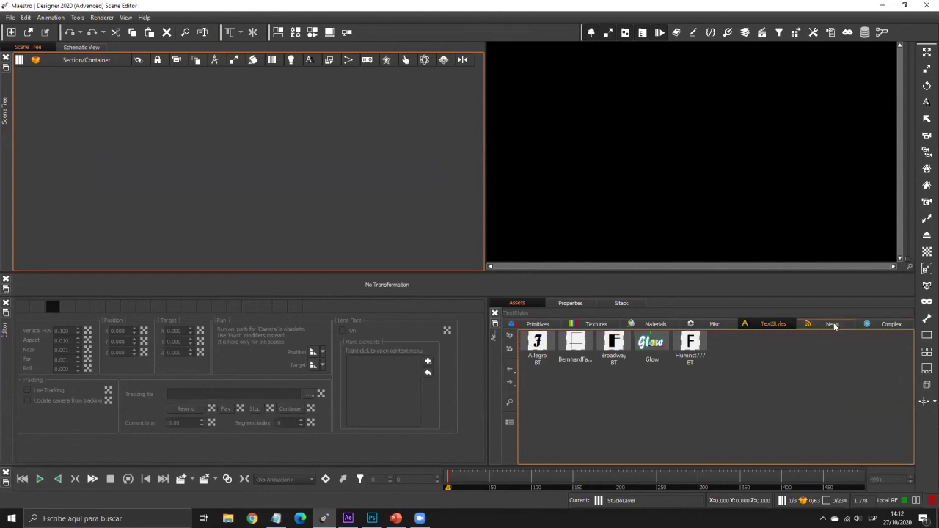
left_click(526, 323)
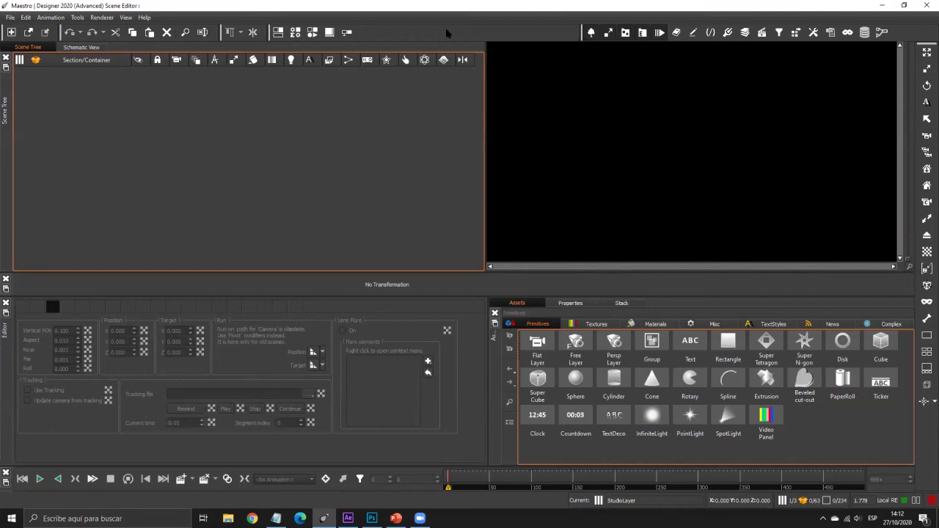
Step: Start a new scene and compare the 2D-empty, 3D-empty and PowerWall templates
left_click(11, 17)
left_click(29, 29)
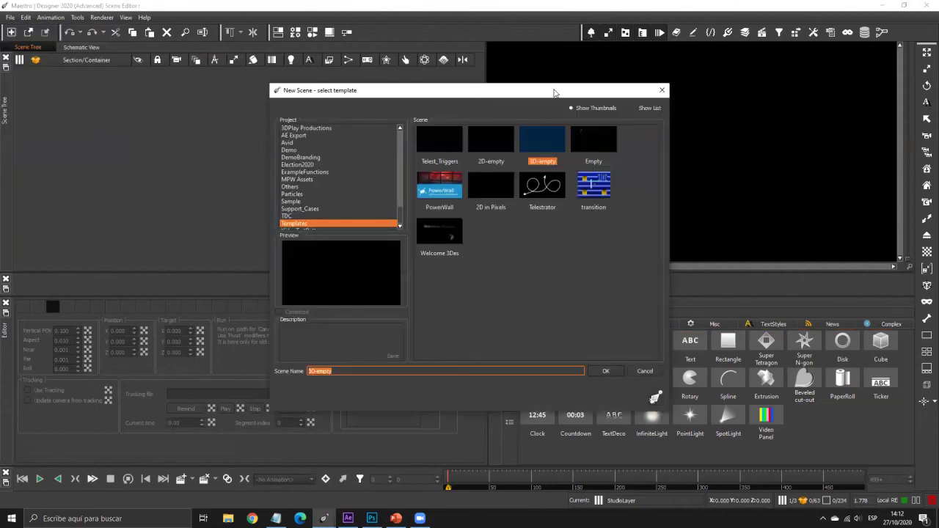
left_click_drag(555, 93, 398, 76)
left_click(331, 139)
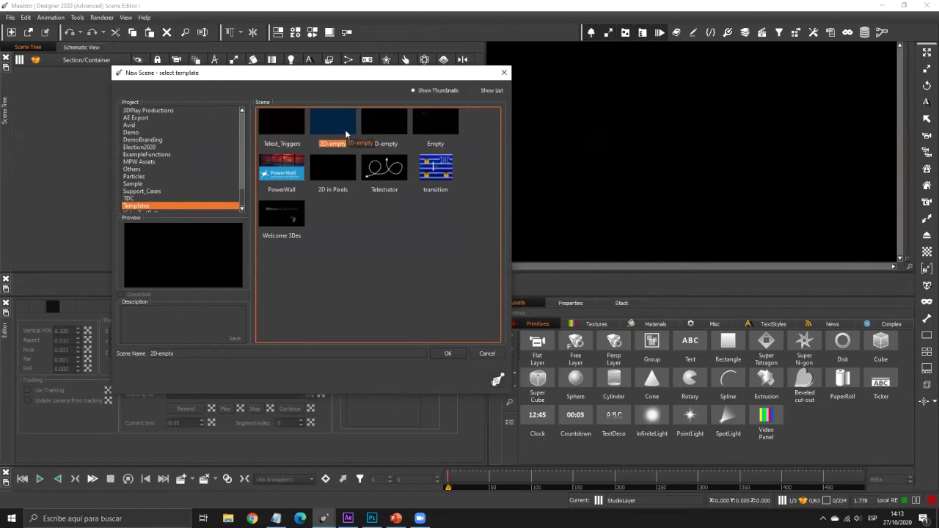
left_click(398, 128)
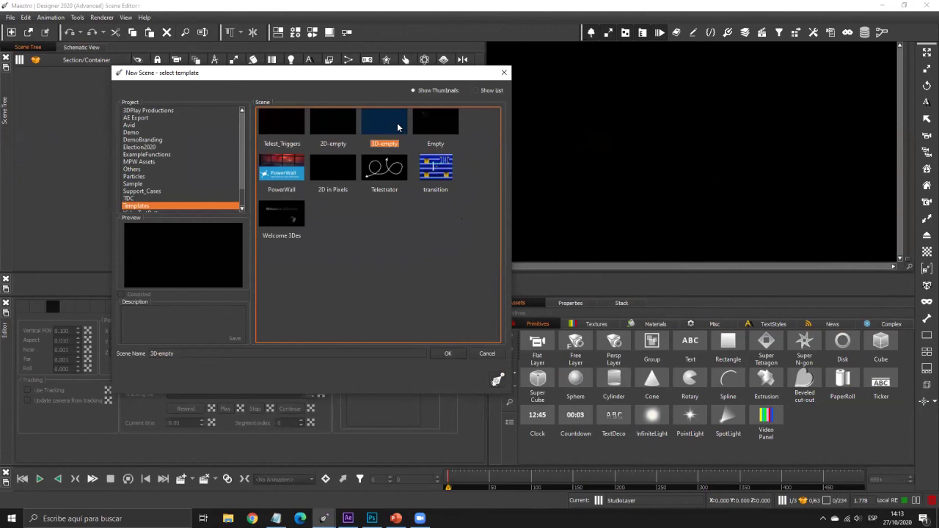
left_click(345, 126)
left_click(381, 134)
left_click(340, 131)
left_click(381, 131)
left_click(348, 131)
left_click(375, 133)
left_click(346, 131)
left_click(391, 133)
left_click(354, 132)
left_click(386, 129)
left_click(292, 181)
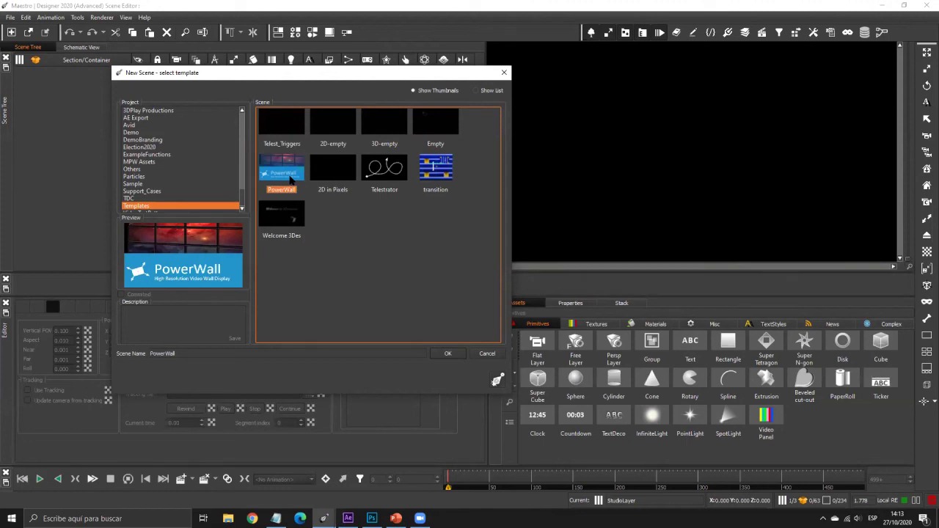
left_click(341, 132)
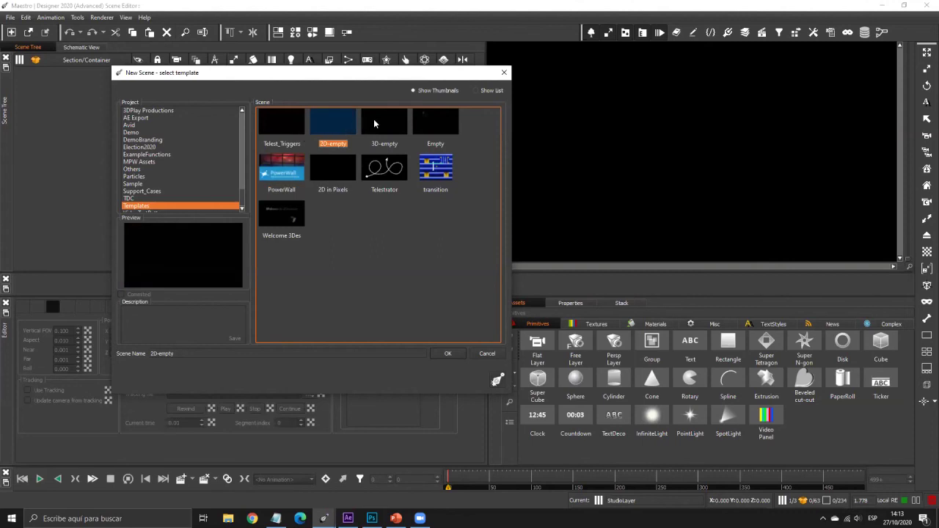
left_click(385, 124)
left_click(341, 132)
left_click(392, 122)
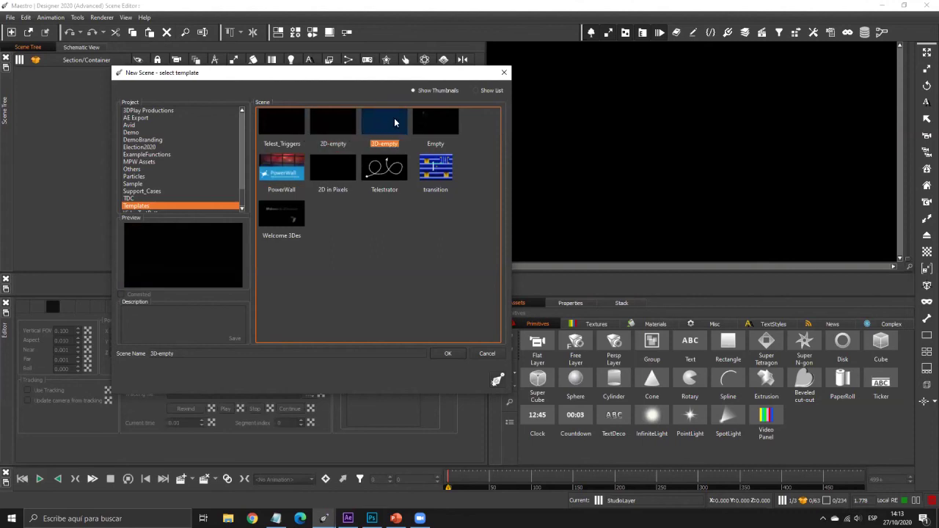
left_click(331, 136)
left_click(374, 132)
left_click(342, 134)
left_click(383, 132)
left_click(341, 135)
left_click(384, 127)
Step: Create the new scene from the 2D-empty template and expand its NewLayer
left_click(335, 128)
double_click(339, 127)
left_click(16, 73)
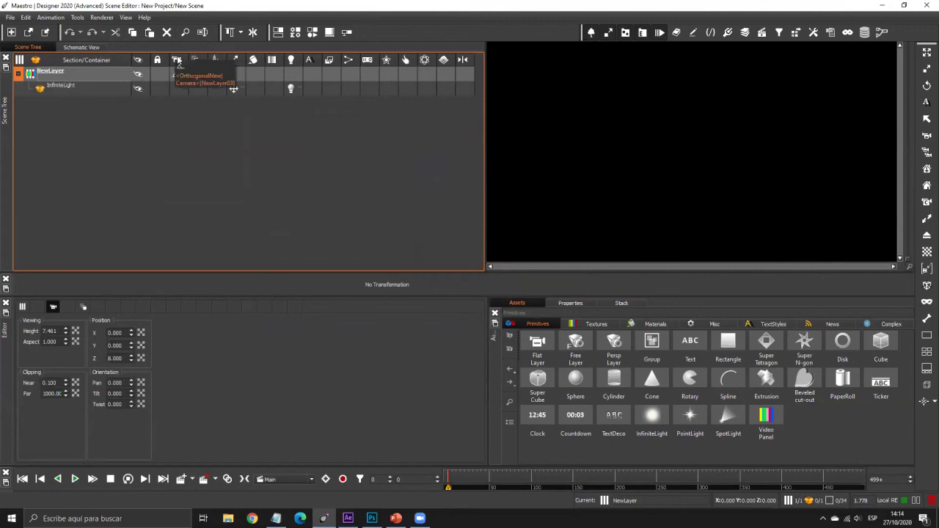
Step: Add a Free Layer to the scene tree and compare its camera settings with those of NewLayer's camera
left_click(176, 60)
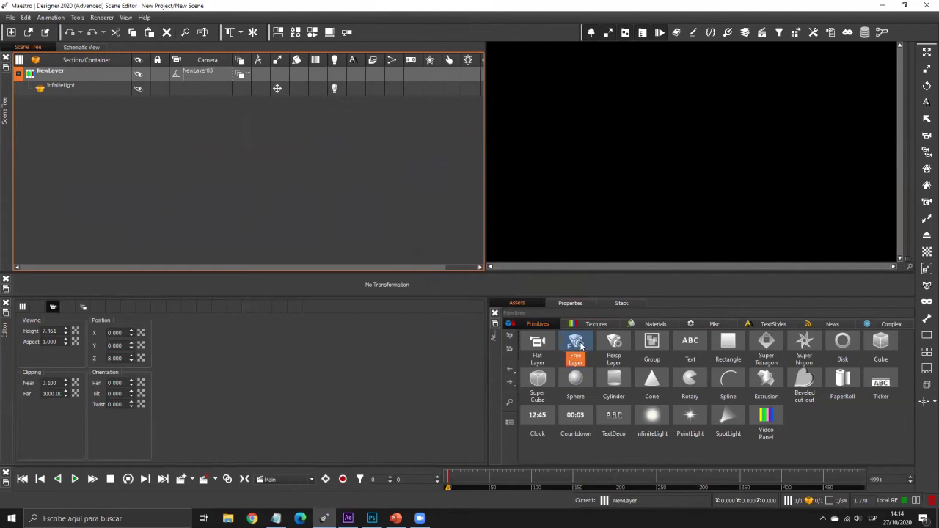
mouse_move(577, 342)
left_mouse_down()
mouse_move(533, 338)
mouse_move(181, 155)
left_mouse_up()
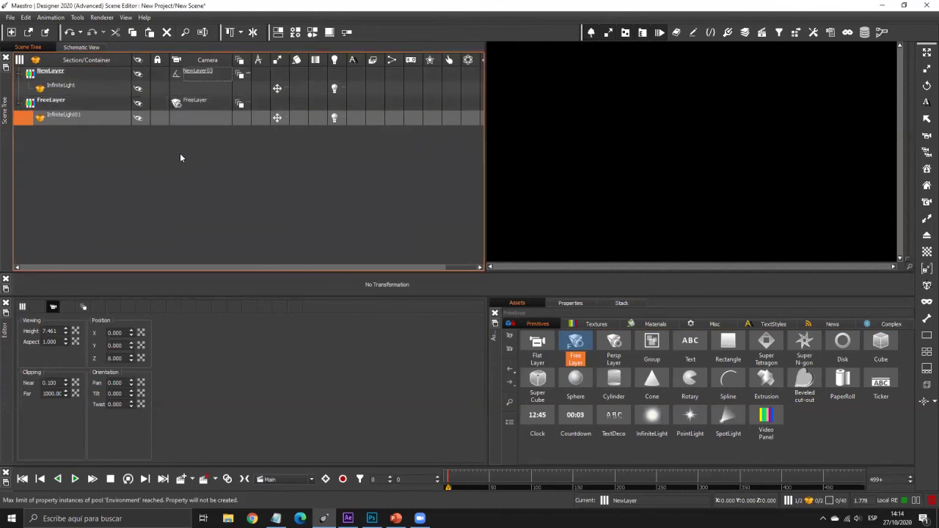
left_click(177, 103)
left_click(178, 78)
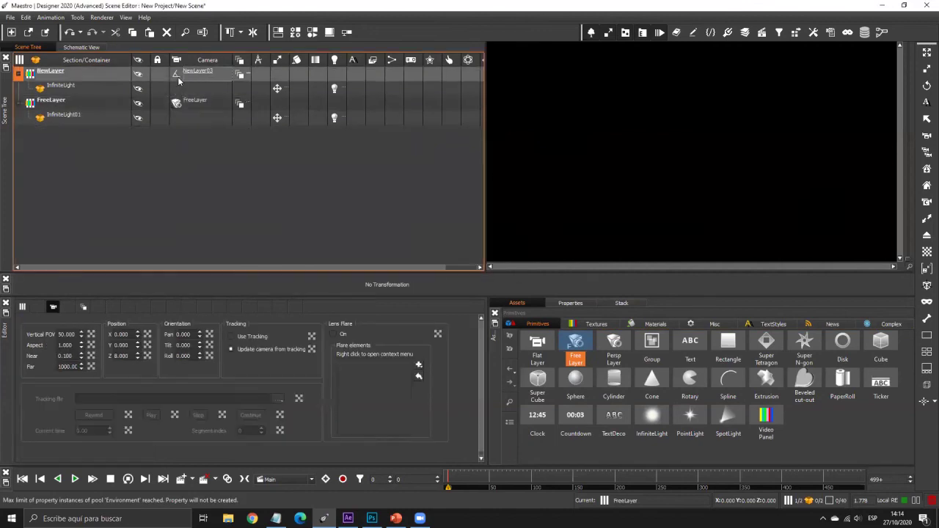
left_click(176, 103)
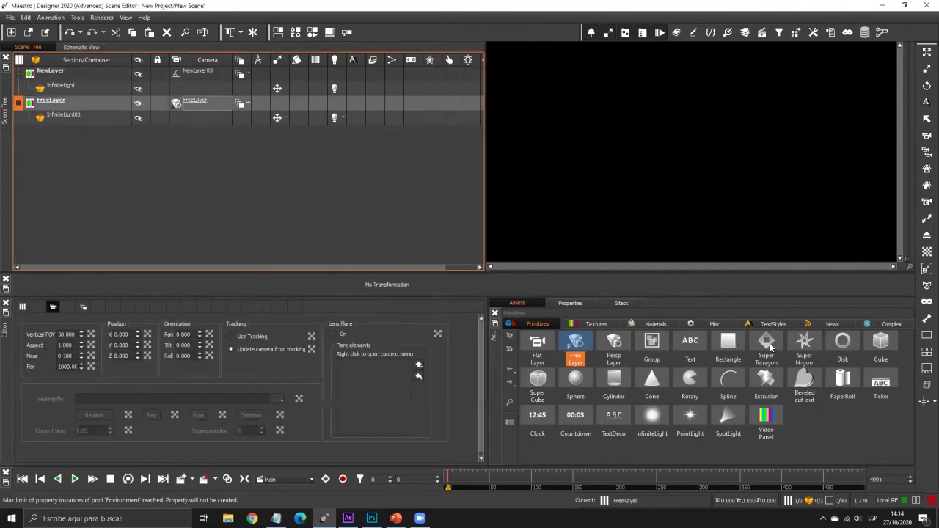
Step: Add a cube to NewLayer, scaled uniformly to 1.81 and rotated -71 degrees about Y
left_click(885, 341)
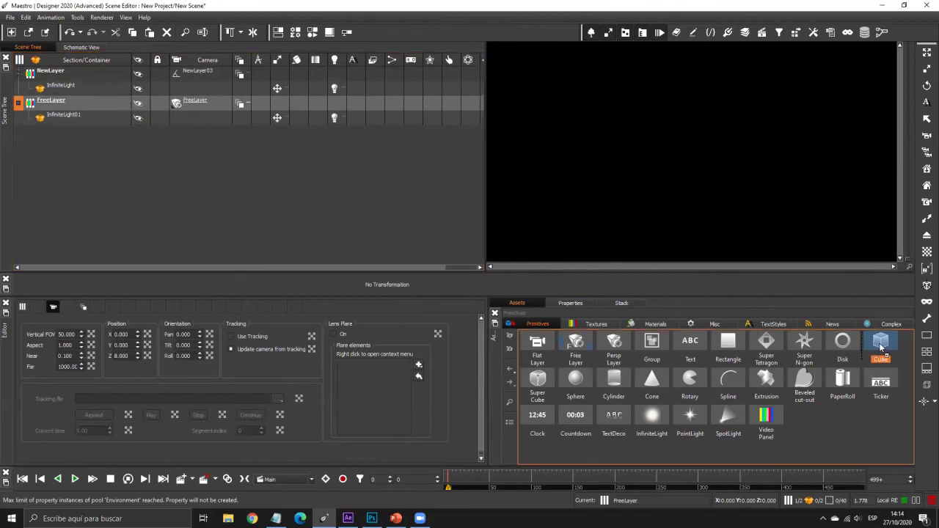
left_click_drag(882, 347, 681, 184)
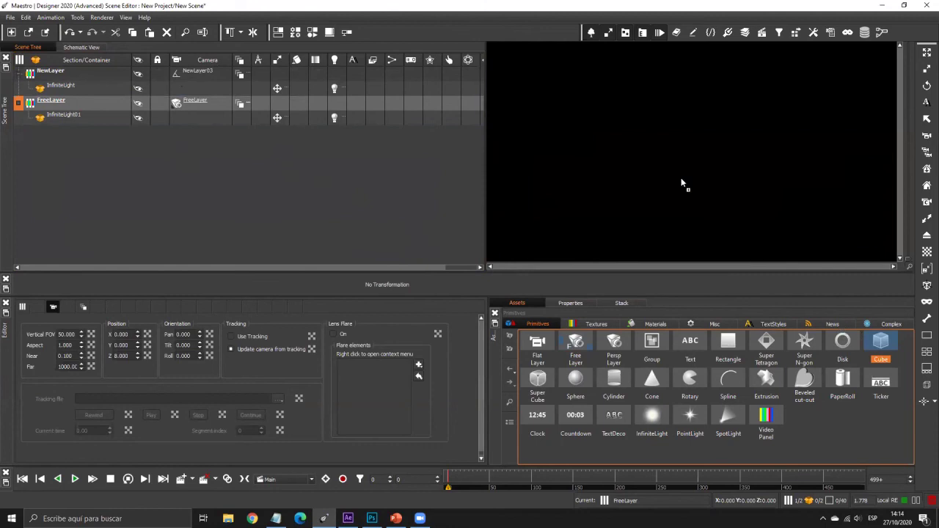
left_click_drag(681, 147, 91, 91)
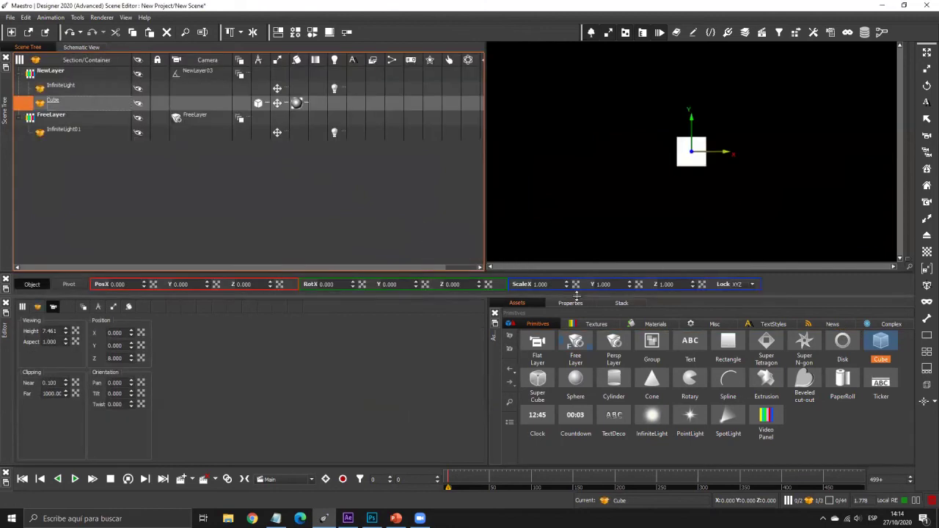
left_click_drag(568, 285, 425, 103)
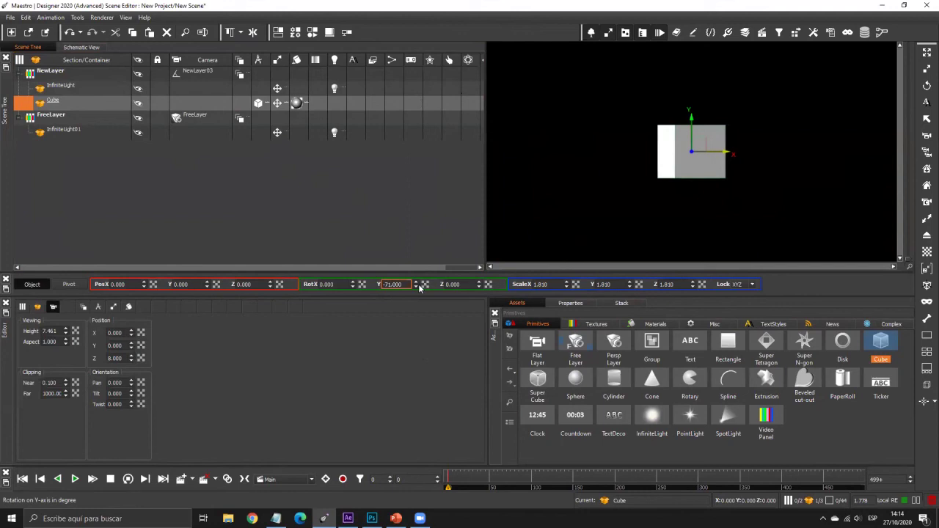
Step: Add a cube to FreeLayer, scaled uniformly to 1.83 and rotated 31 degrees about Y, with NewLayer hidden
left_click_drag(884, 341, 206, 204)
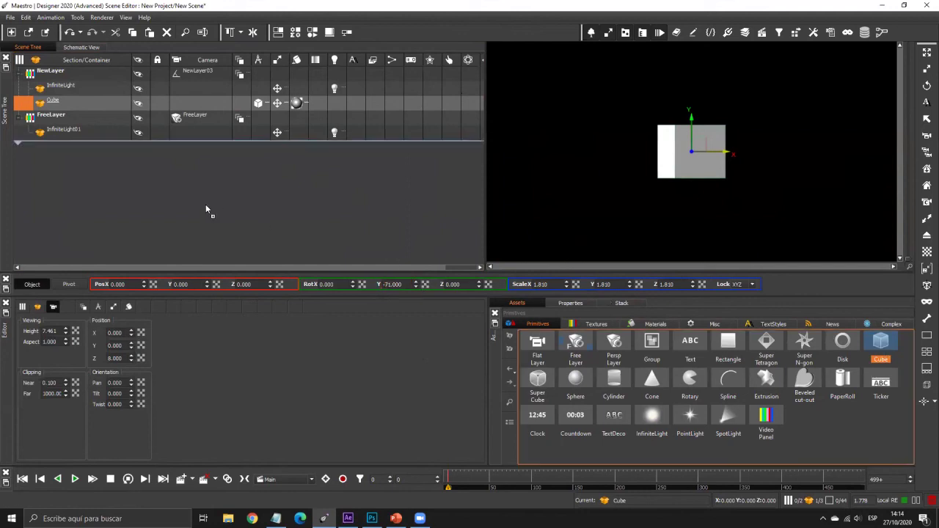
left_click(138, 74)
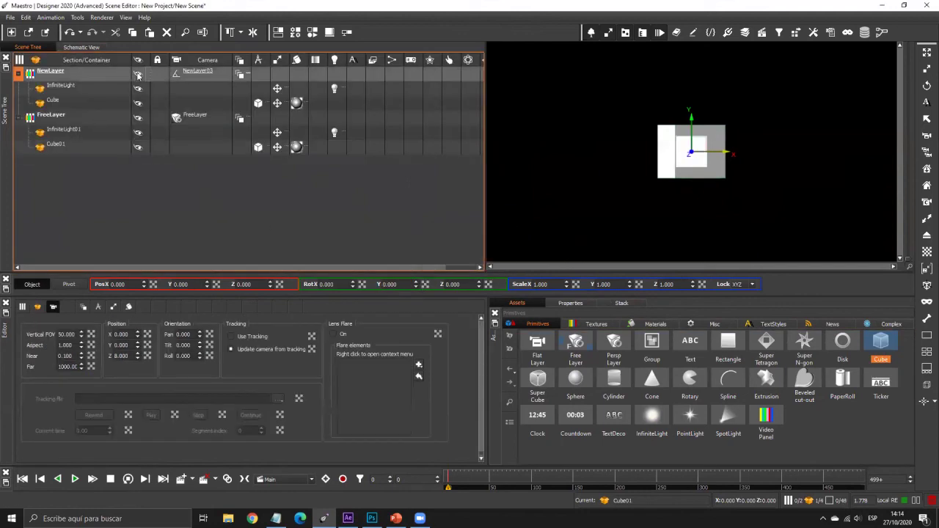
left_click(90, 150)
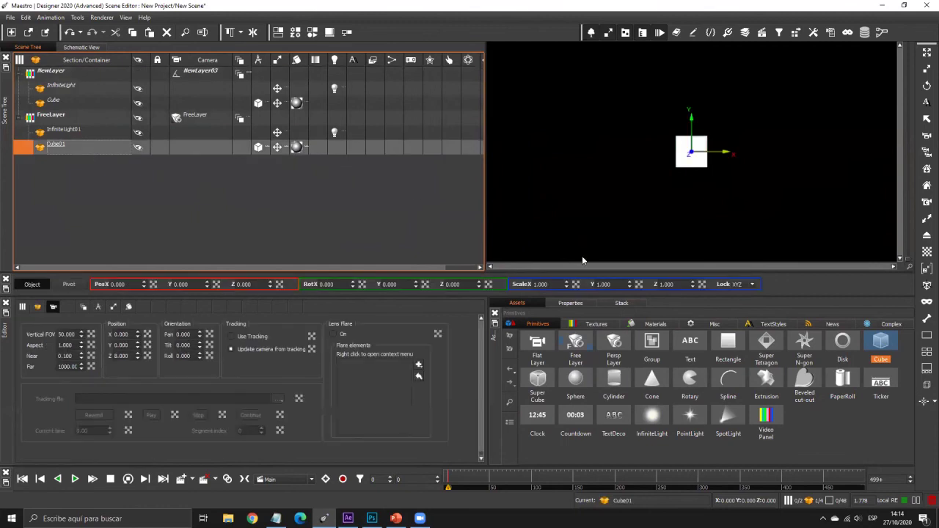
left_click_drag(567, 285, 410, 282)
Step: Show NewLayer again and move its cube to X position -3.2
left_click(133, 78)
left_click(103, 101)
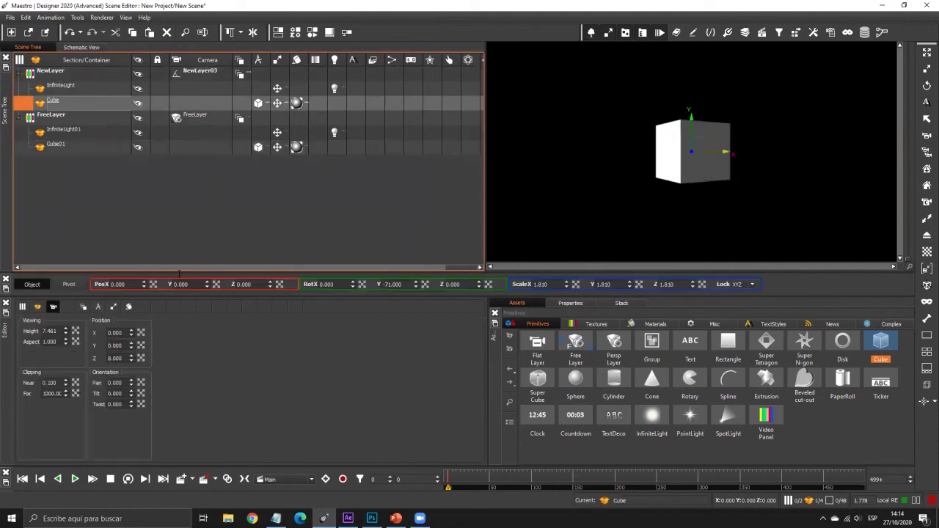
mouse_move(144, 284)
left_mouse_down()
mouse_move(127, 447)
mouse_move(145, 286)
left_mouse_up()
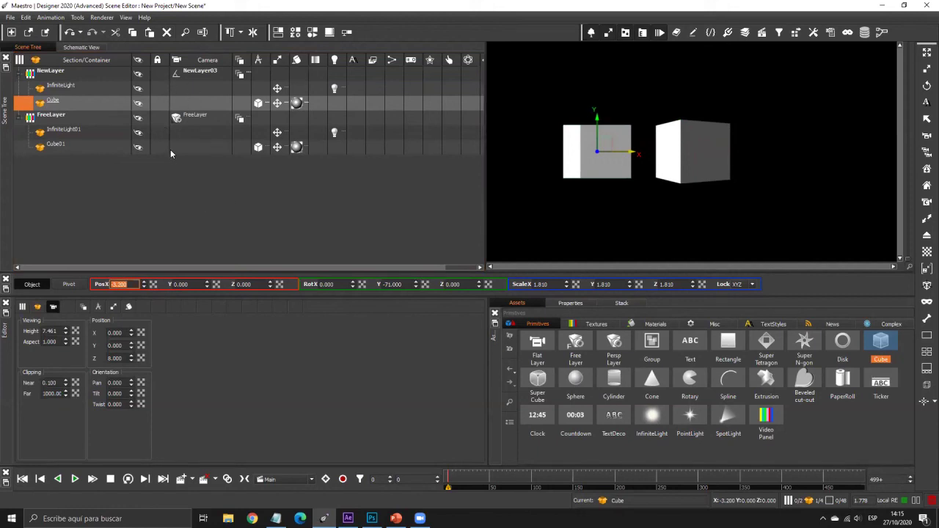
Step: Examine the camera settings of both layers and the properties of the FreeLayer cube
left_click(195, 119)
left_click(191, 75)
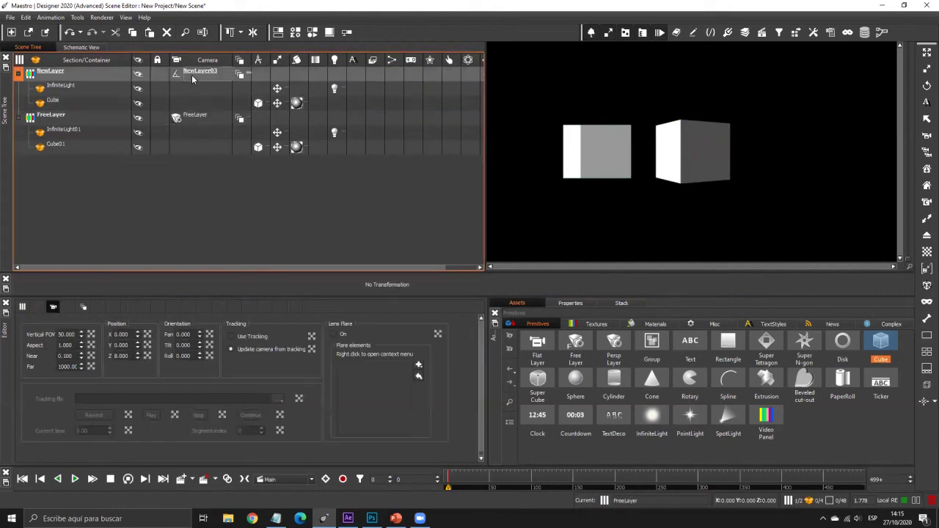
left_click(184, 119)
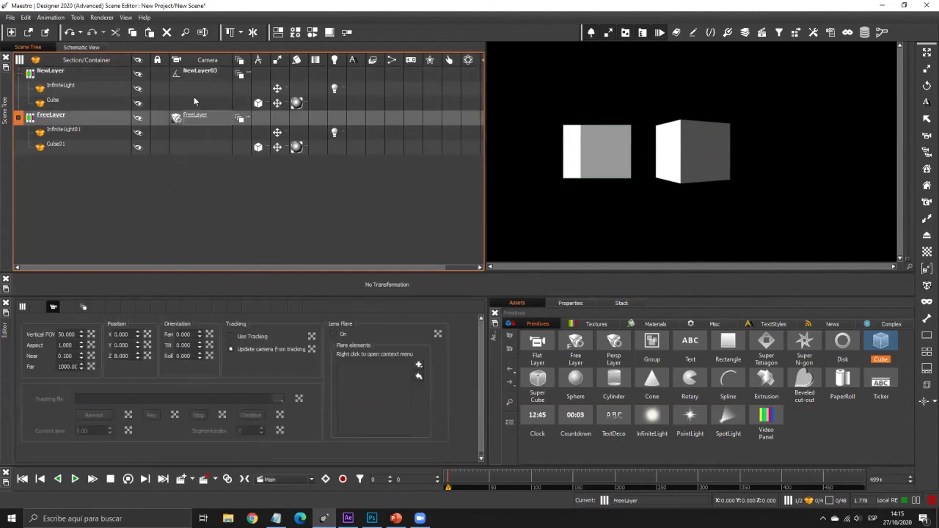
left_click(258, 147)
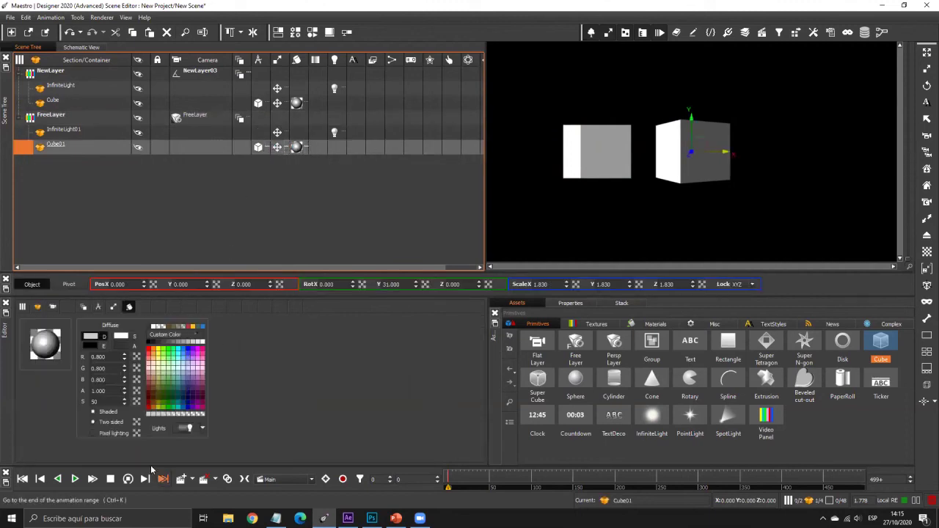
Step: Move FreeLayer's camera closer to its cube by setting its Z position to 5.7
left_click(176, 117)
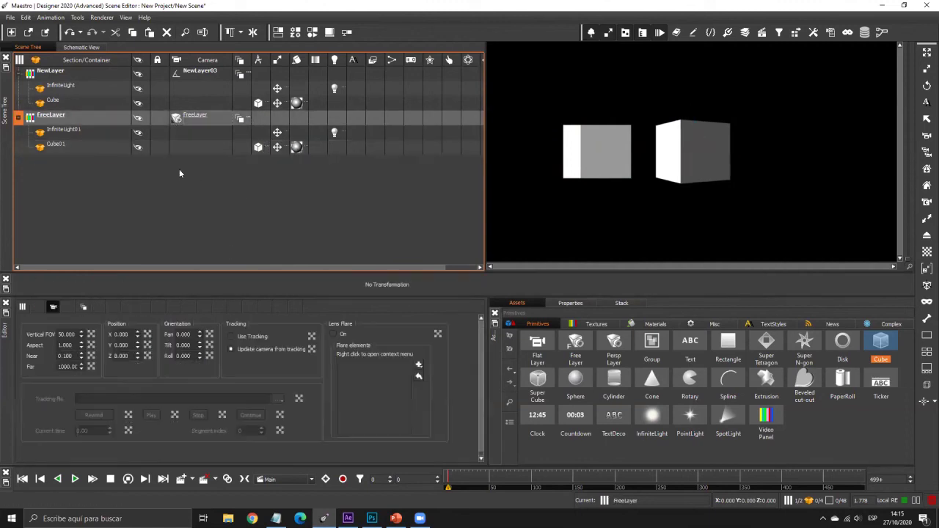
left_click_drag(138, 358, 144, 45)
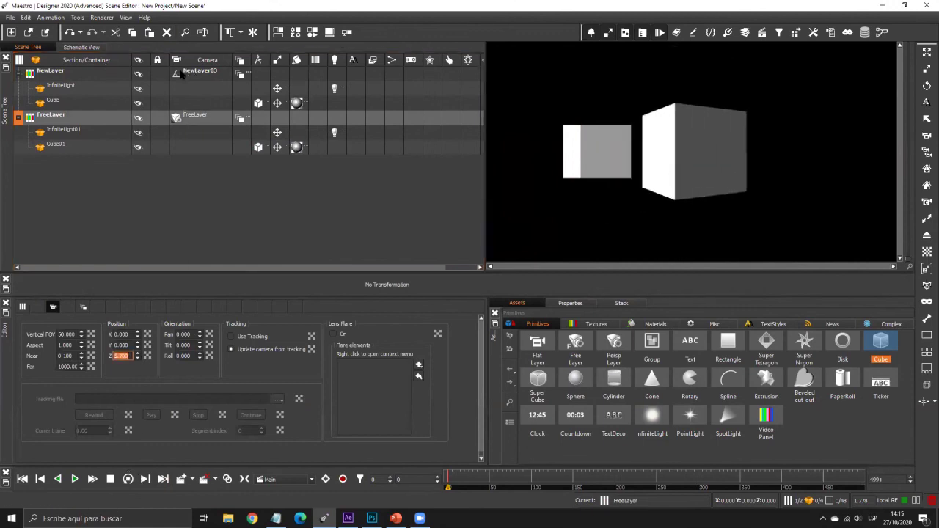
Step: Set the Z position of NewLayer's orthogonal camera to 21.1 and shift the camera slightly along X
left_click(184, 72)
type("21.1")
key("Return")
mouse_move(131, 333)
left_mouse_down()
mouse_move(124, 287)
mouse_move(168, 347)
mouse_move(136, 162)
mouse_move(177, 282)
mouse_move(174, 445)
mouse_move(203, 193)
mouse_move(132, 334)
left_mouse_up()
Step: Review the camera types that can be assigned to FreeLayer without changing its camera
left_click(176, 119)
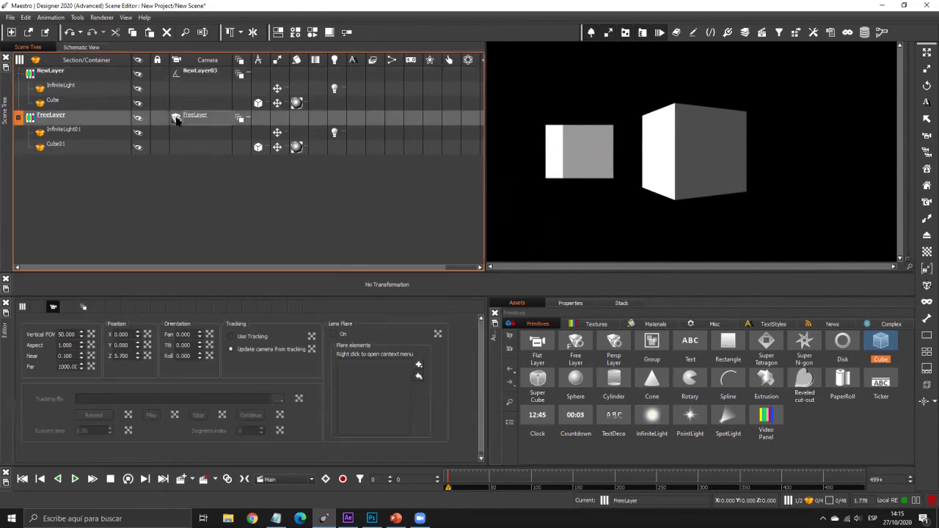
right_click(176, 119)
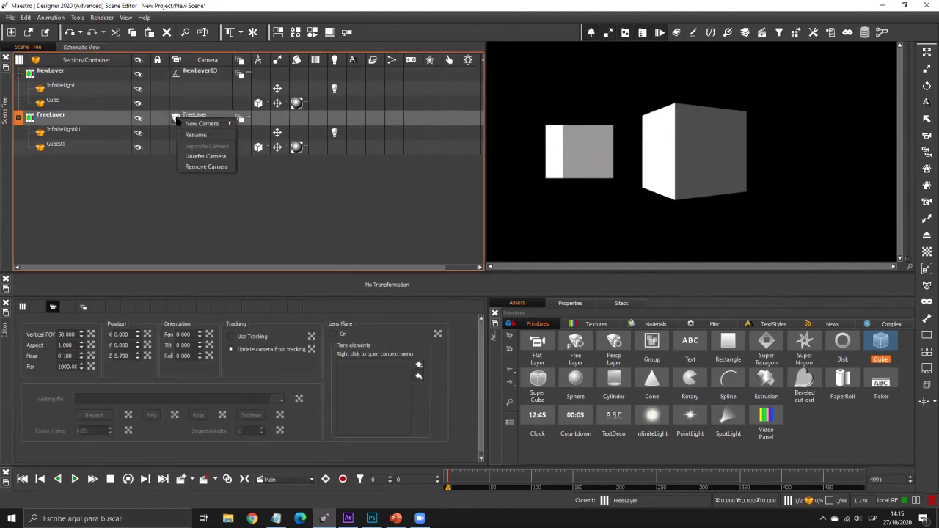
mouse_move(206, 124)
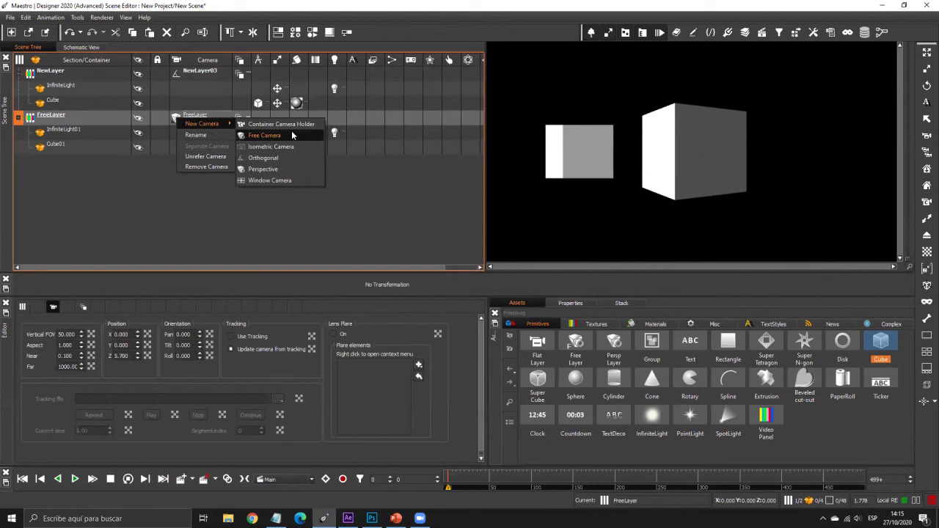
left_click(370, 182)
Step: Set FreeLayer's camera to X position -1.6 and pan 8, and adjust its tilt slightly
left_click_drag(138, 334, 174, 408)
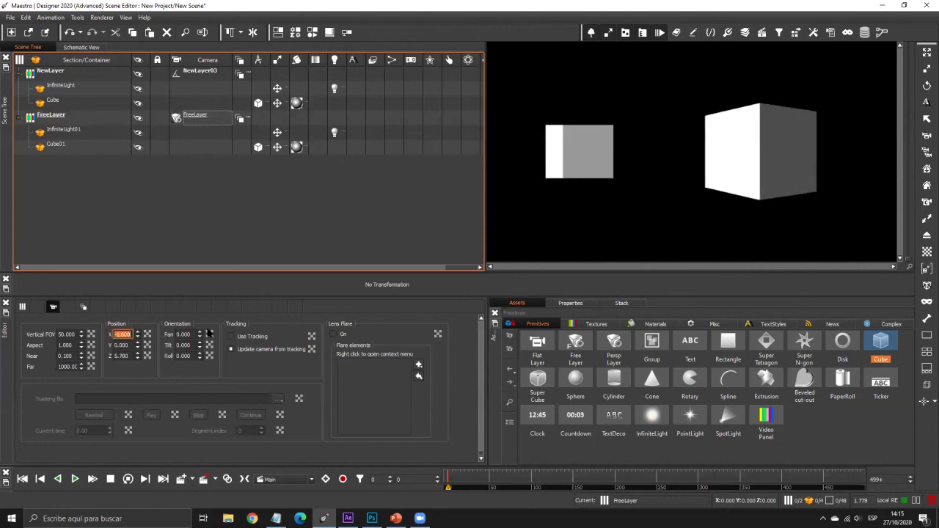
left_click_drag(200, 334, 175, 97)
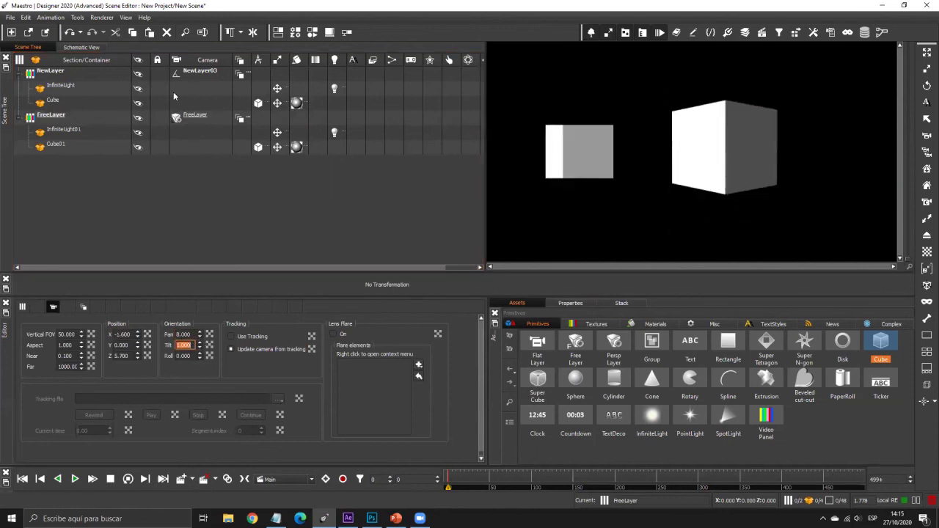
Step: Replace FreeLayer's free camera with a new perspective camera
right_click(176, 118)
mouse_move(202, 120)
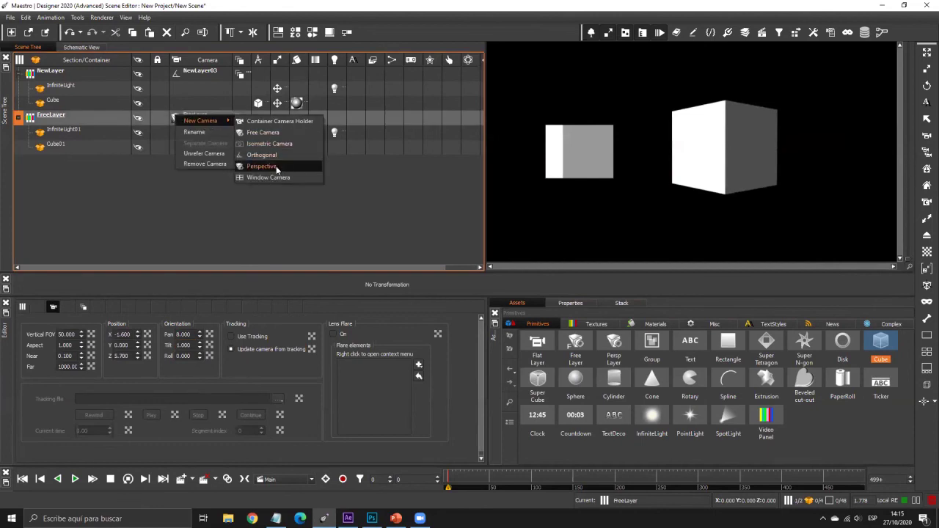
left_click(273, 167)
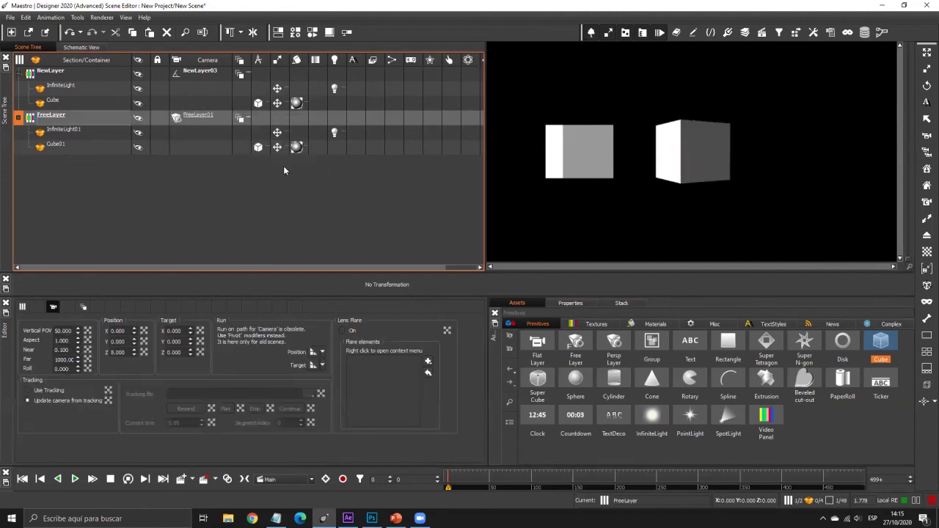
Step: Set the position of FreeLayer's perspective camera to X -2.3, Y 2.1 and Z 4.5
left_click(174, 331)
left_click_drag(134, 331, 121, 293)
left_click_drag(134, 342, 161, 504)
left_click_drag(135, 331, 136, 505)
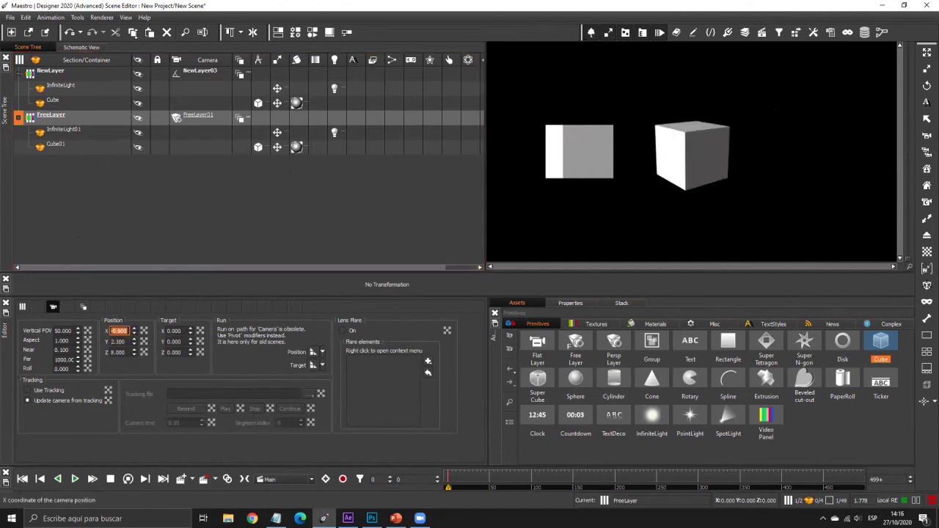
left_click_drag(134, 353, 296, 102)
left_click_drag(135, 331, 97, 47)
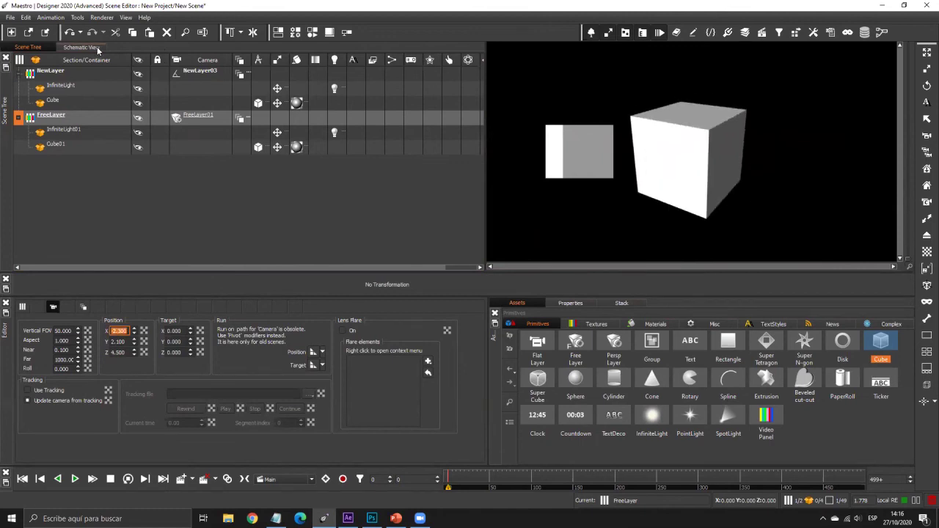
Step: Assign a new isometric camera to FreeLayer in place of the perspective one
right_click(177, 117)
mouse_move(202, 125)
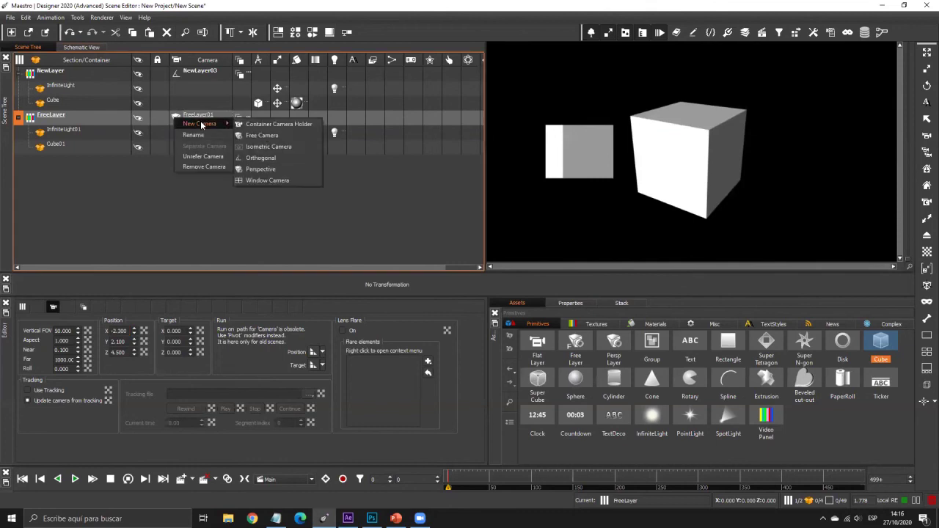
left_click(269, 147)
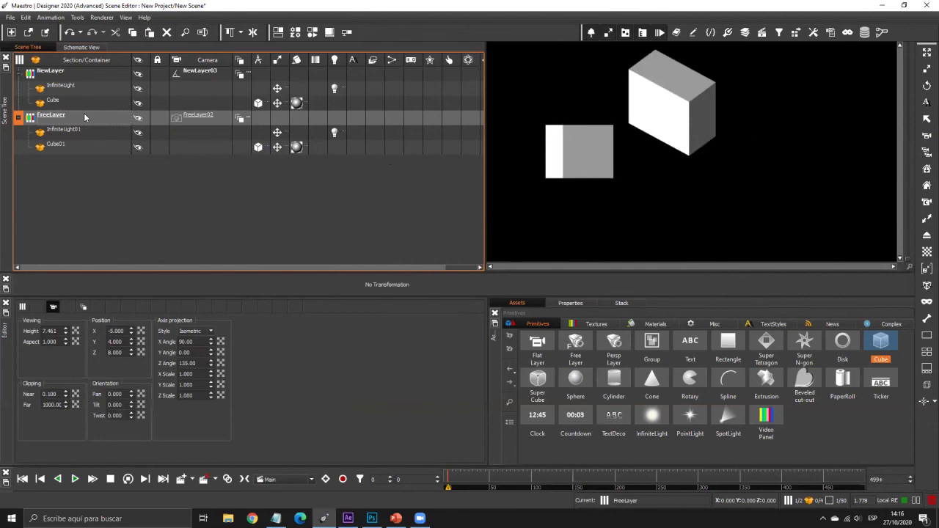
Step: Move Cube01 to X 0.9 and Y -2, then set its scale lock to None and its X scale to 5.9
left_click(56, 144)
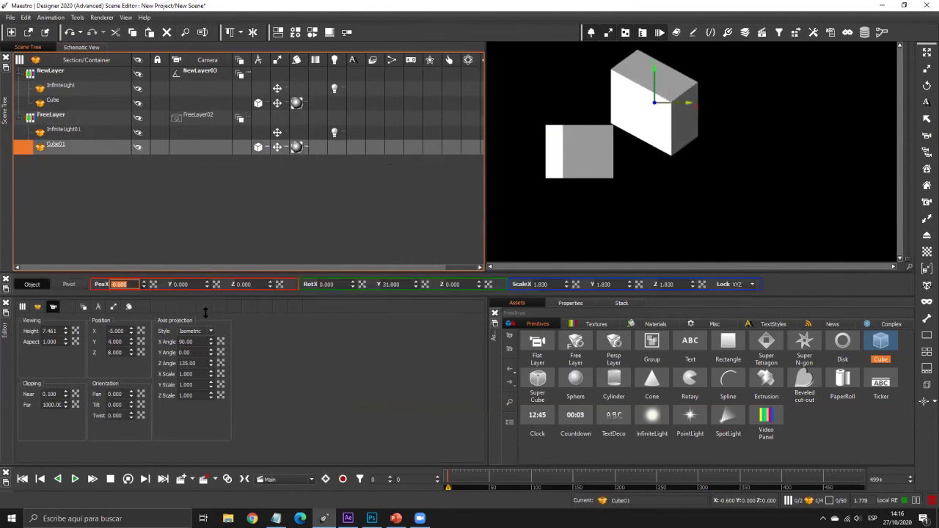
left_click_drag(182, 284, 162, 286)
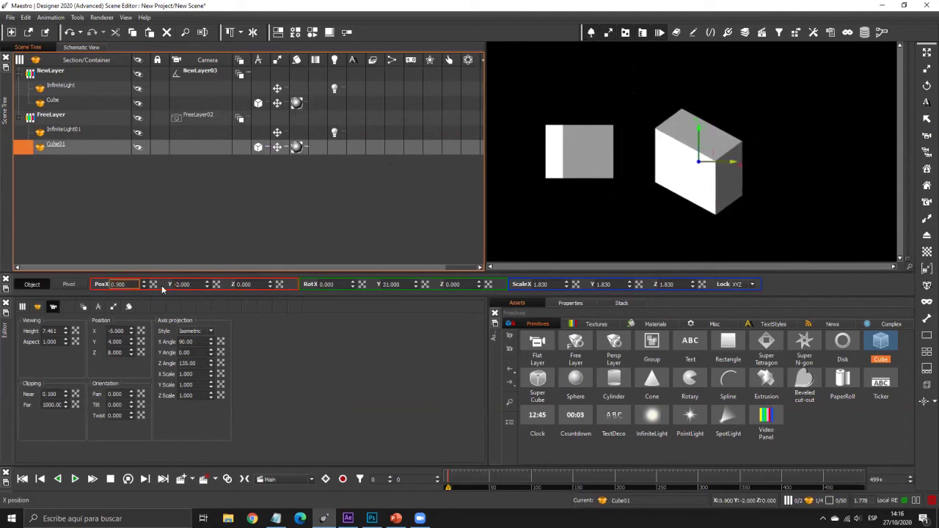
left_click(745, 285)
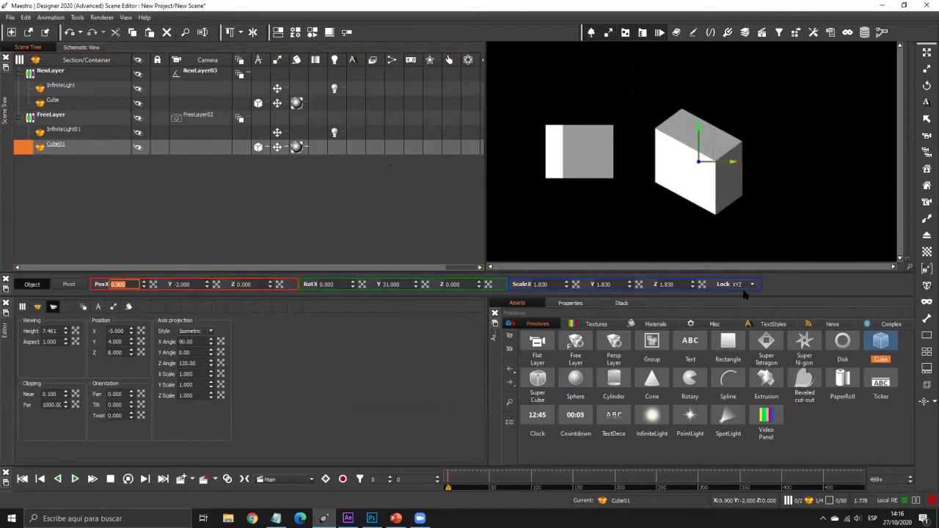
mouse_move(564, 284)
left_mouse_down()
mouse_move(608, 228)
mouse_move(654, 50)
mouse_move(612, 151)
mouse_move(592, 146)
mouse_move(563, 287)
left_mouse_up()
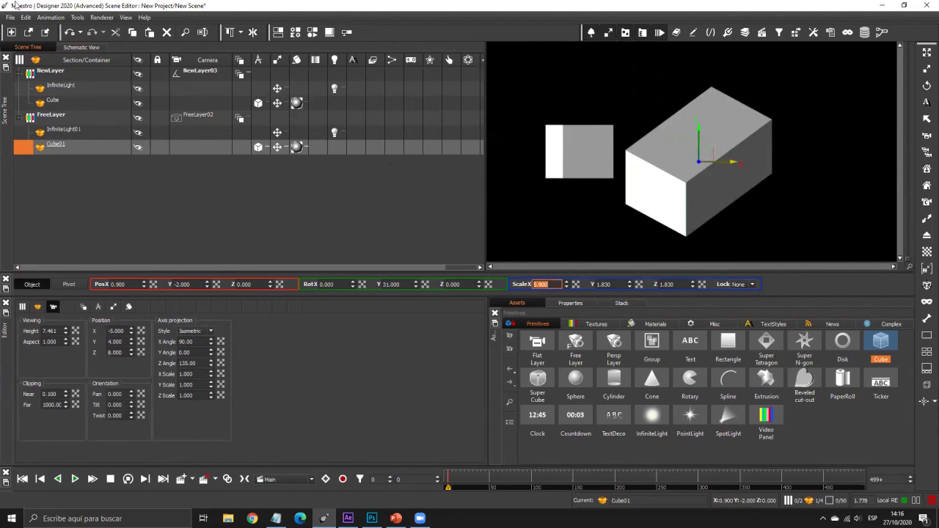
Step: Review the camera types available for FreeLayer and examine NewLayer's camera and layer settings
right_click(181, 114)
mouse_move(190, 121)
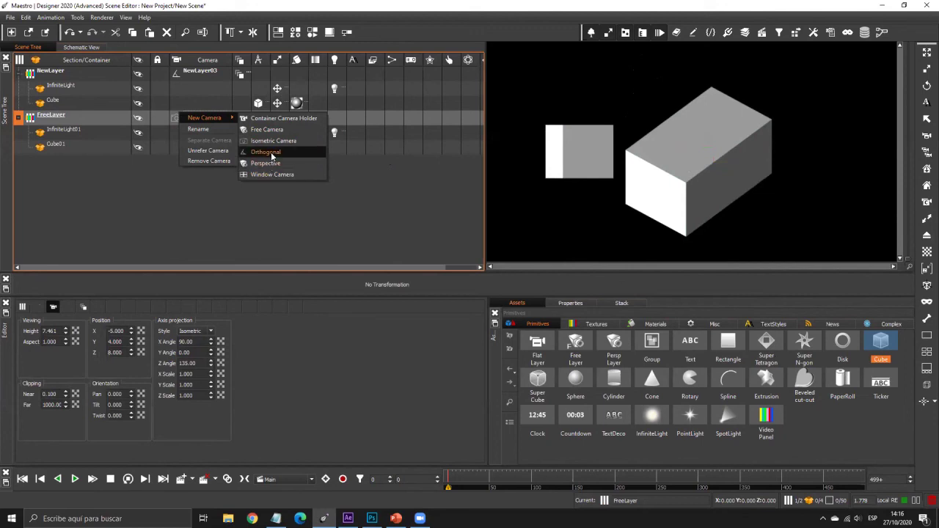
left_click(367, 200)
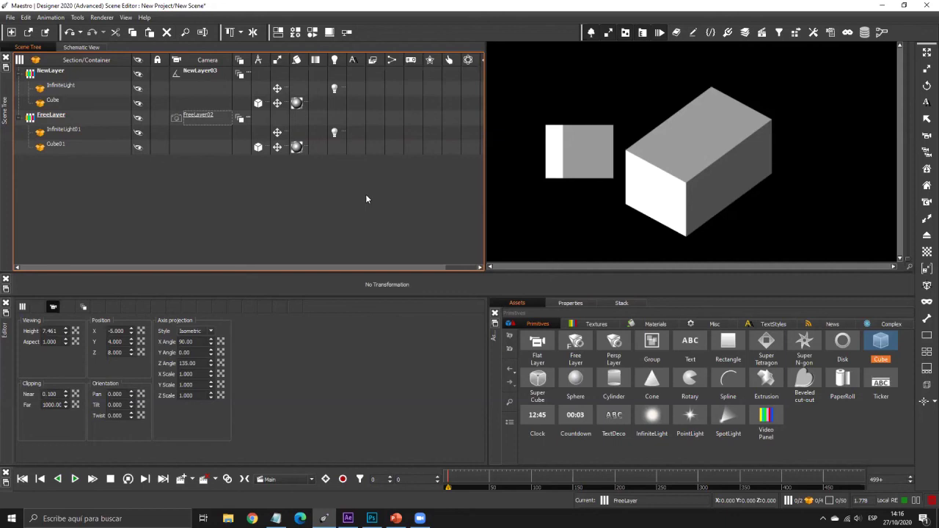
right_click(205, 120)
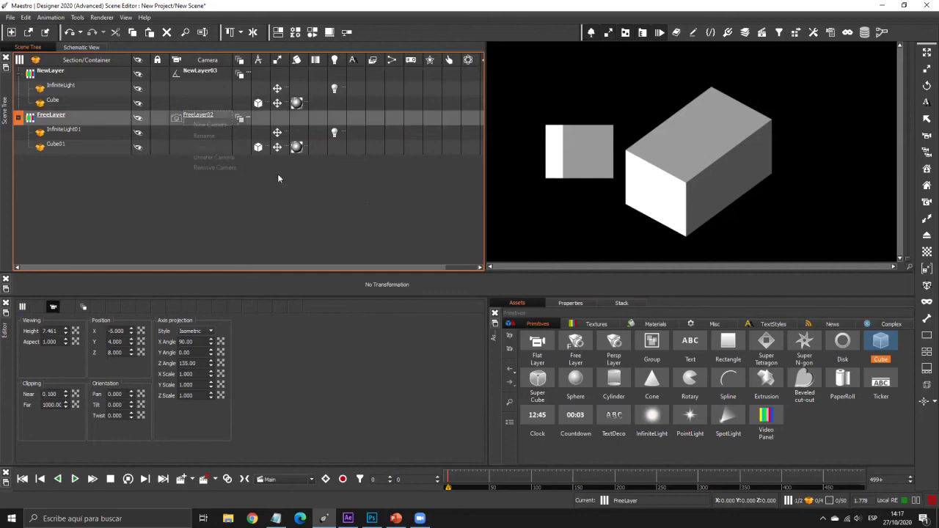
left_click(64, 133)
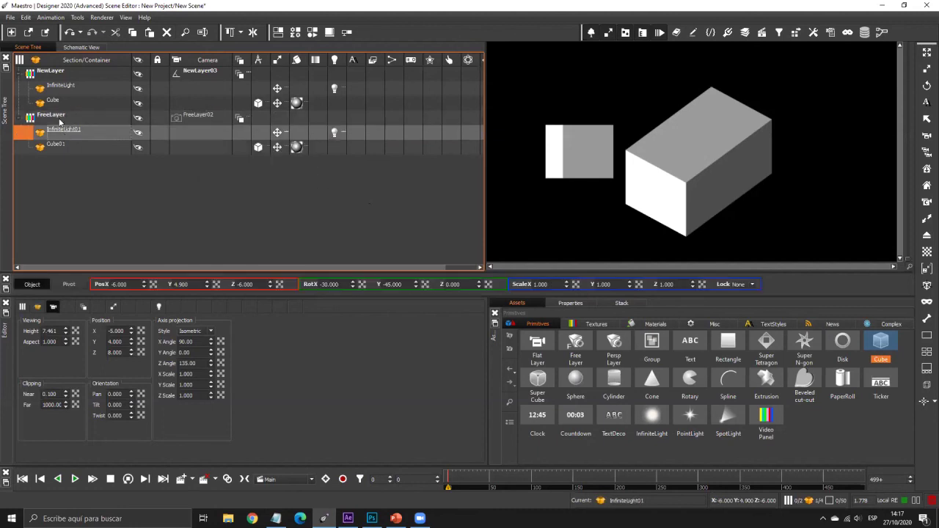
left_click(60, 121)
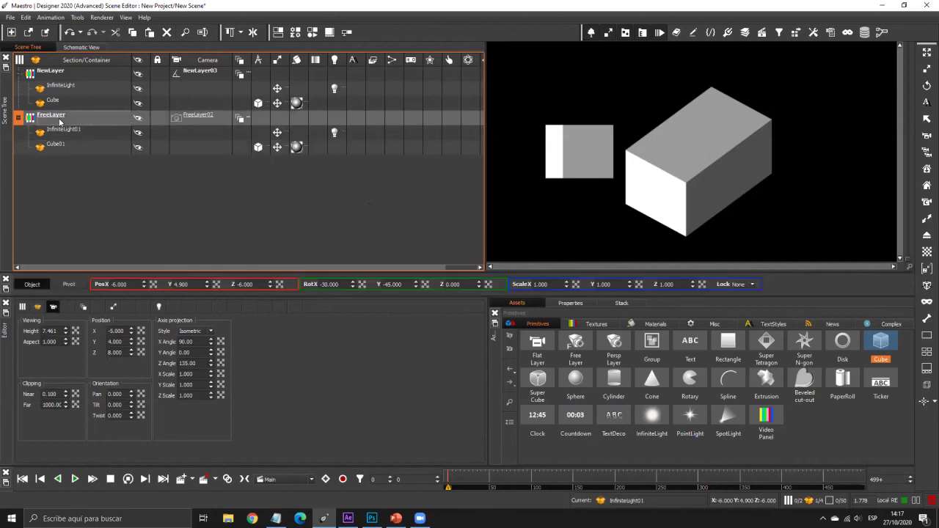
left_click(88, 77)
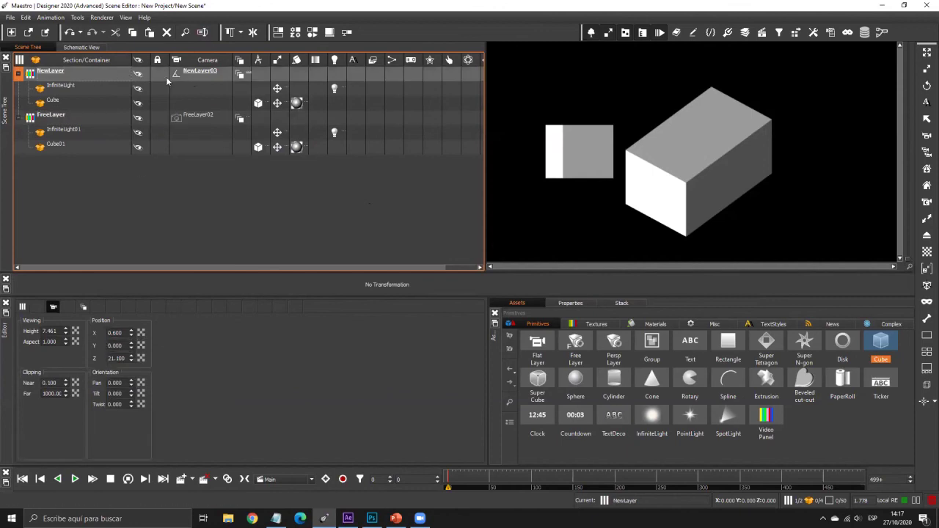
left_click(31, 75)
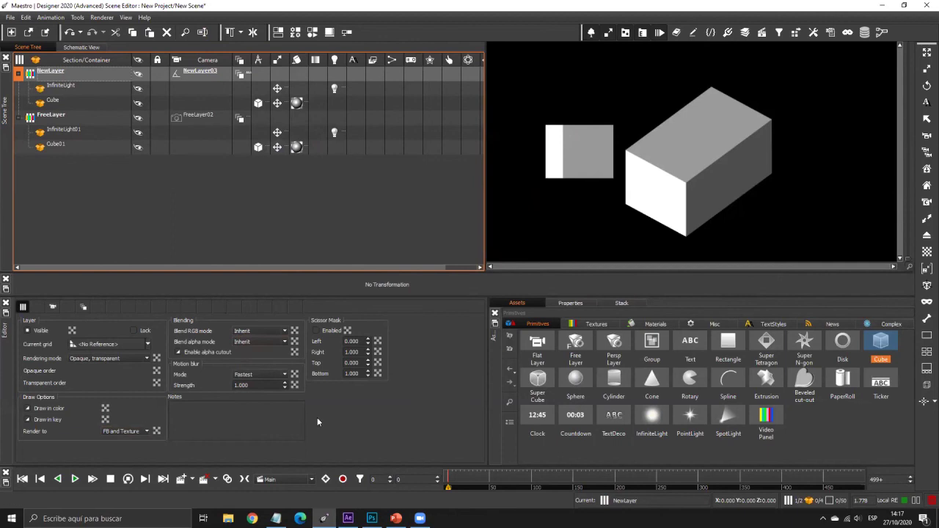
Step: Delete FreeLayer with all its contents and move NewLayer's cube to X position 0.5
left_click(101, 115)
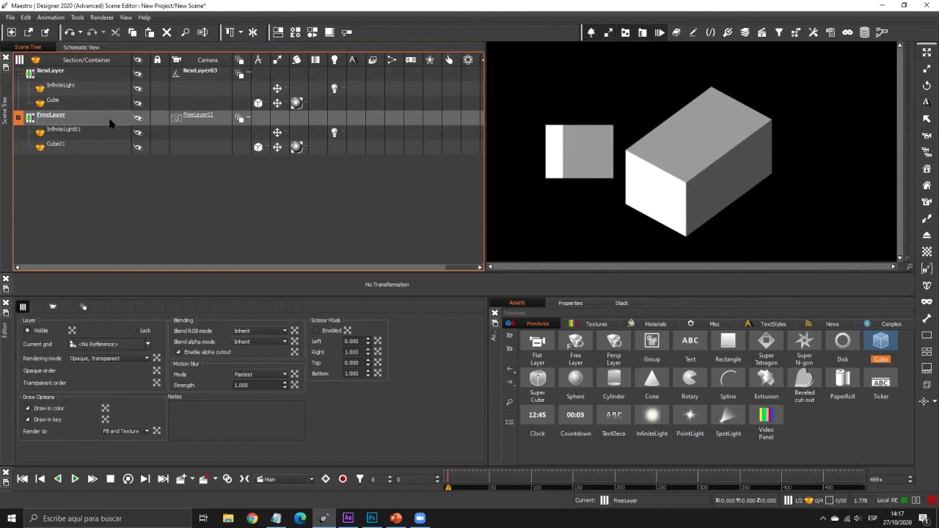
key("Delete")
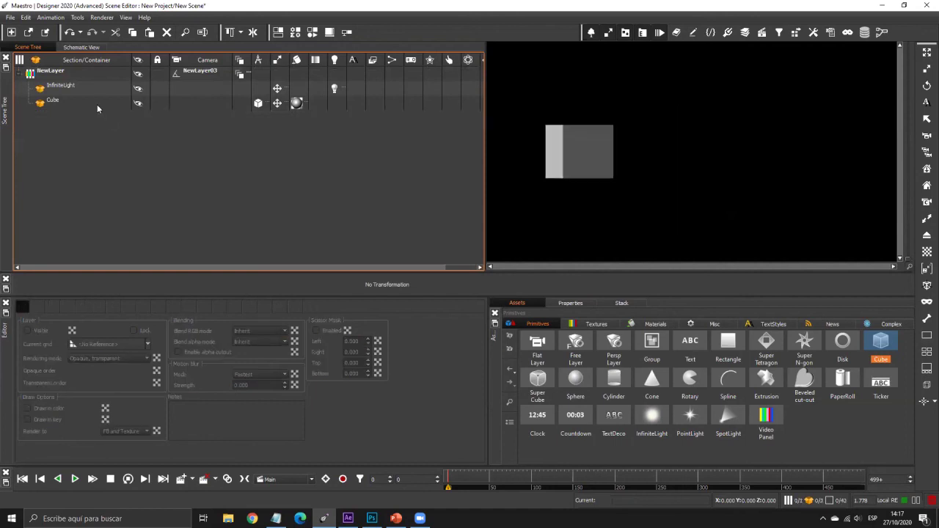
left_click(97, 104)
left_click_drag(145, 284, 197, 121)
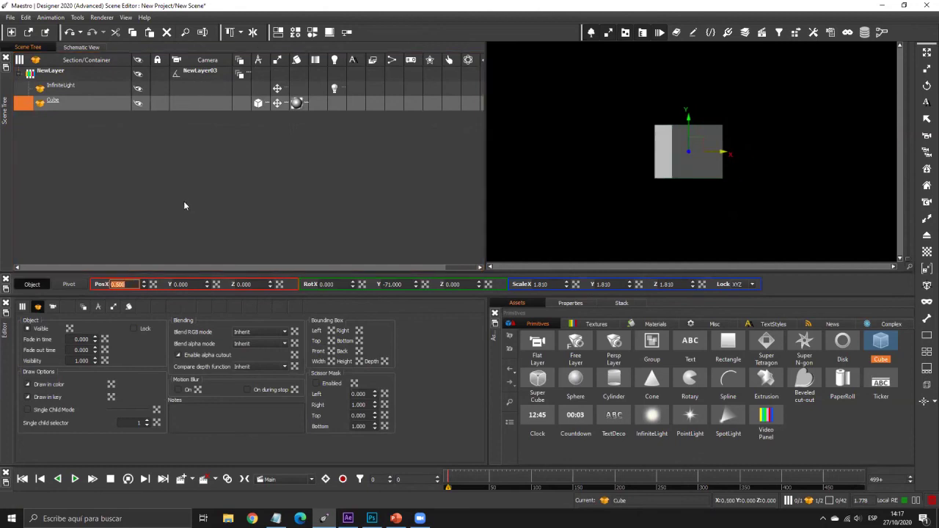
Step: Replace NewLayer's cube with a rectangle scaled uniformly to 2.27
left_click(82, 111)
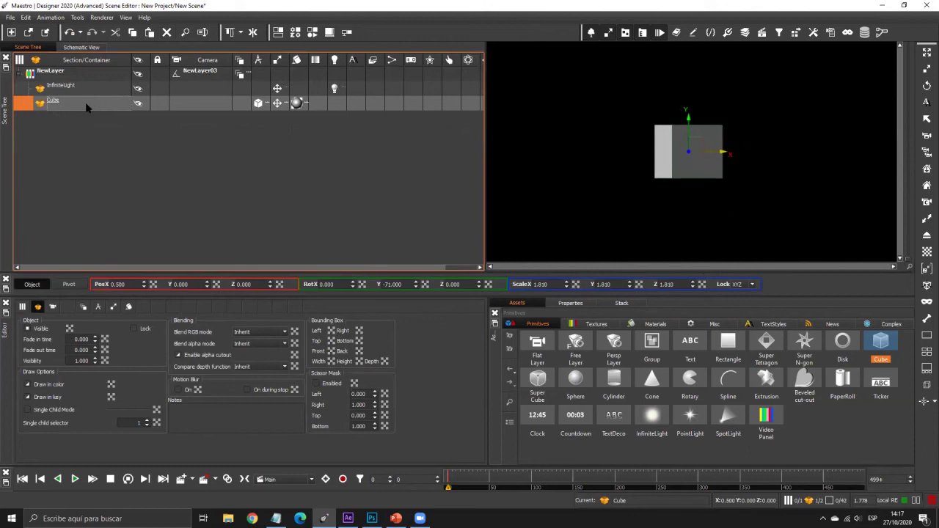
key("Delete")
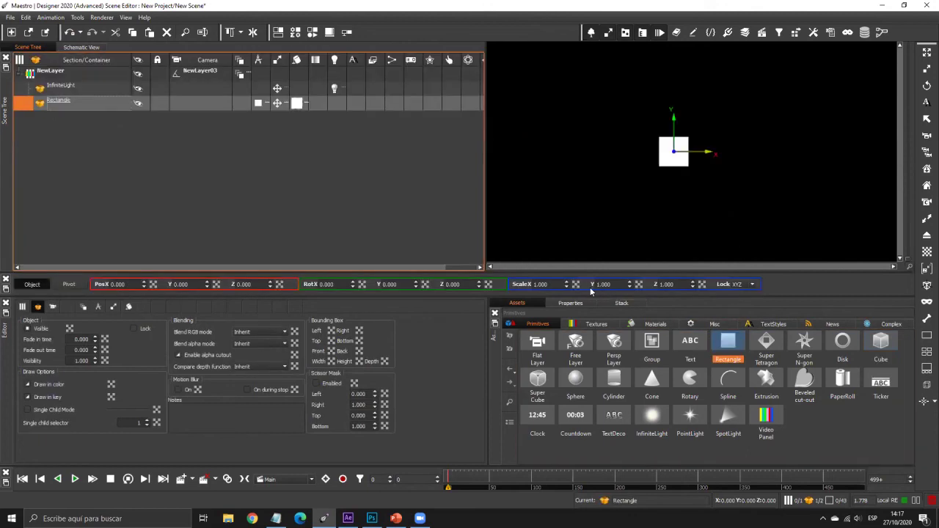
left_click_drag(567, 285, 584, 14)
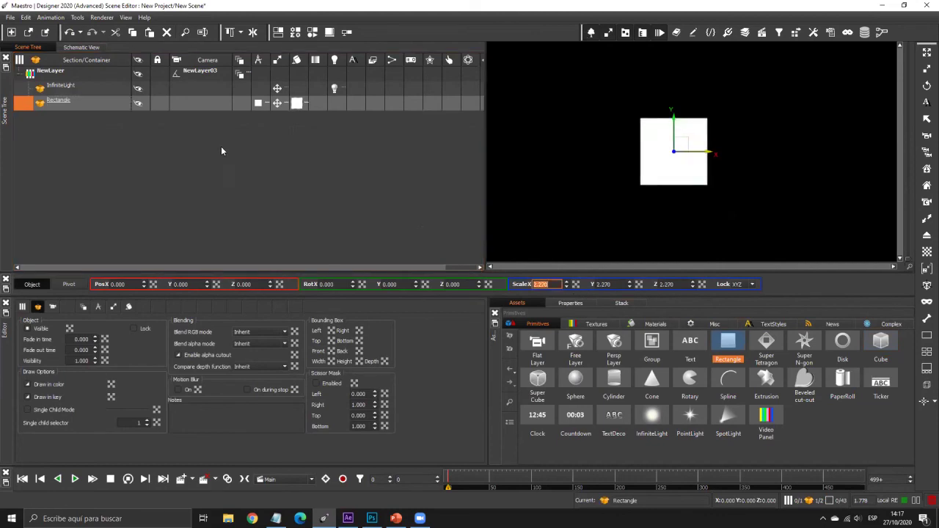
Step: Color the rectangle magenta and add a second, white rectangle to NewLayer
left_click(297, 103)
left_click(201, 345)
double_click(728, 345)
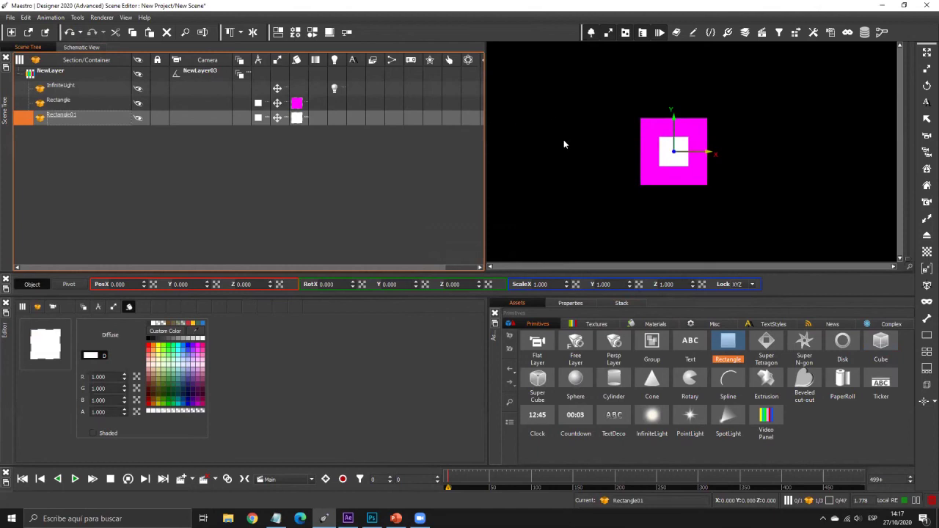
Step: Compare the order of the two rectangles in the scene tree with how they overlap in the viewport
left_click(88, 102)
left_click(75, 120)
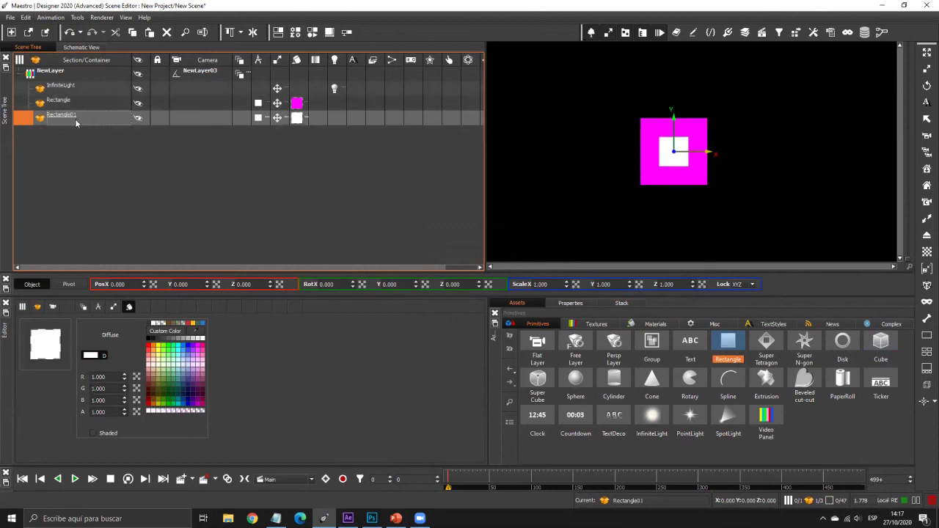
left_click(693, 123)
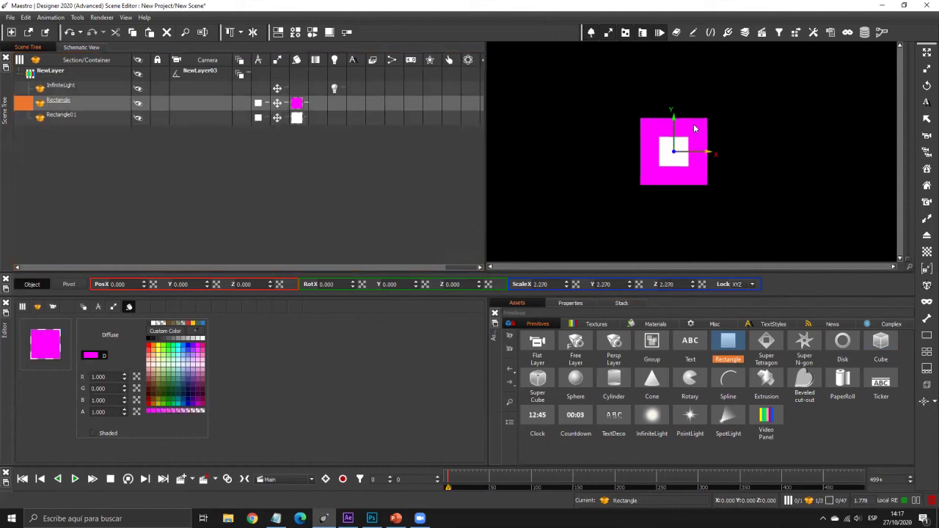
left_click(92, 118)
left_click(89, 101)
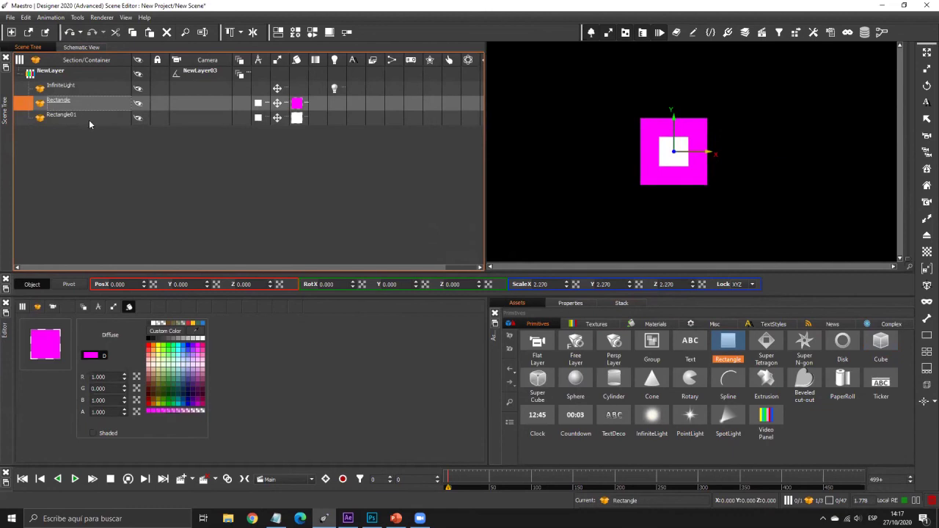
left_click(88, 120)
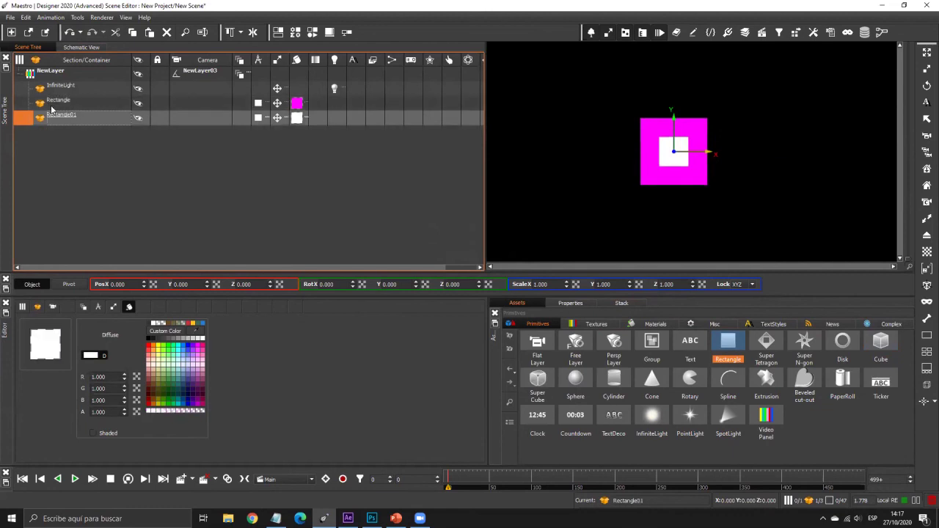
left_click(59, 103)
left_click(65, 118)
Step: Move Rectangle01 above Rectangle in the scene tree, then return it below Rectangle
left_click_drag(63, 119, 68, 102)
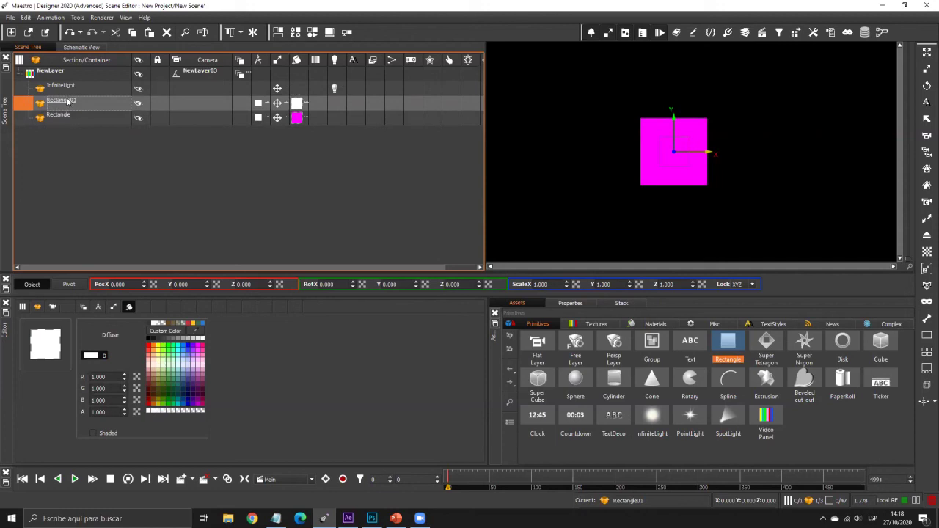
left_click_drag(67, 102, 62, 122)
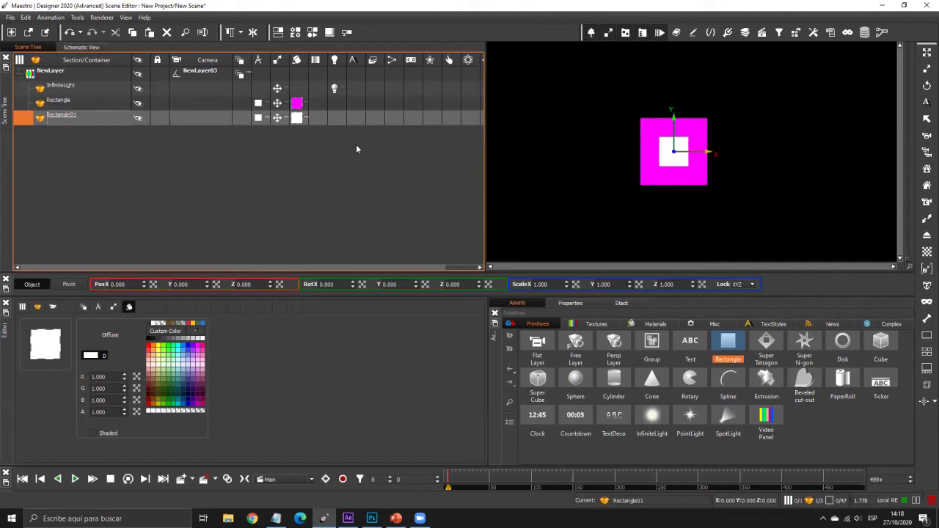
left_click(45, 74)
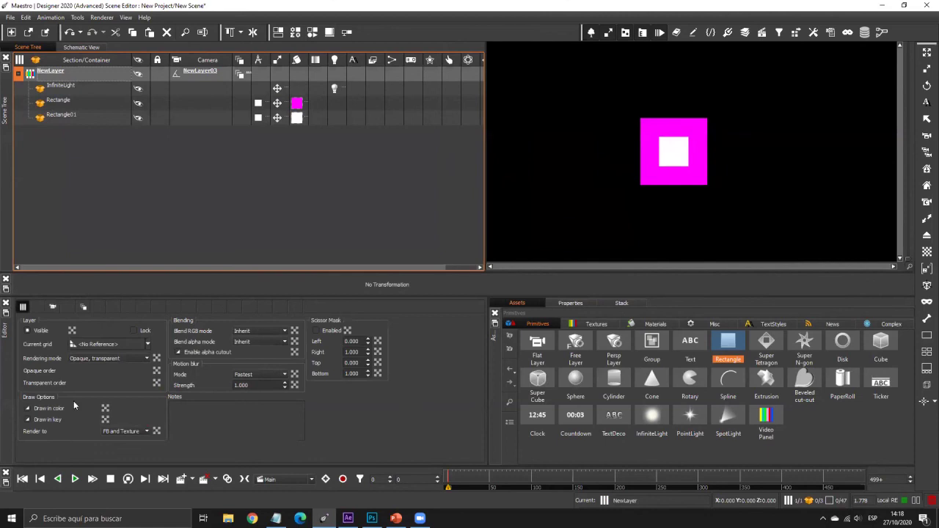
Step: Place Rectangle01 above Rectangle in the scene tree and bring it forward by setting its Z position to 0.2
left_click(92, 104)
left_click(80, 118)
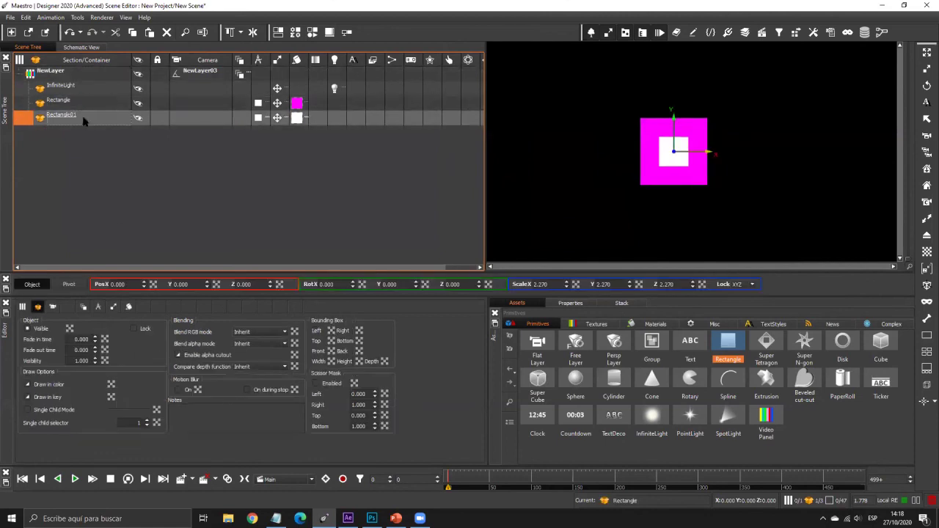
left_click(92, 102)
left_click(91, 119)
left_click_drag(76, 121, 78, 101)
left_click_drag(271, 285, 494, 180)
left_click_drag(507, 109, 423, 359)
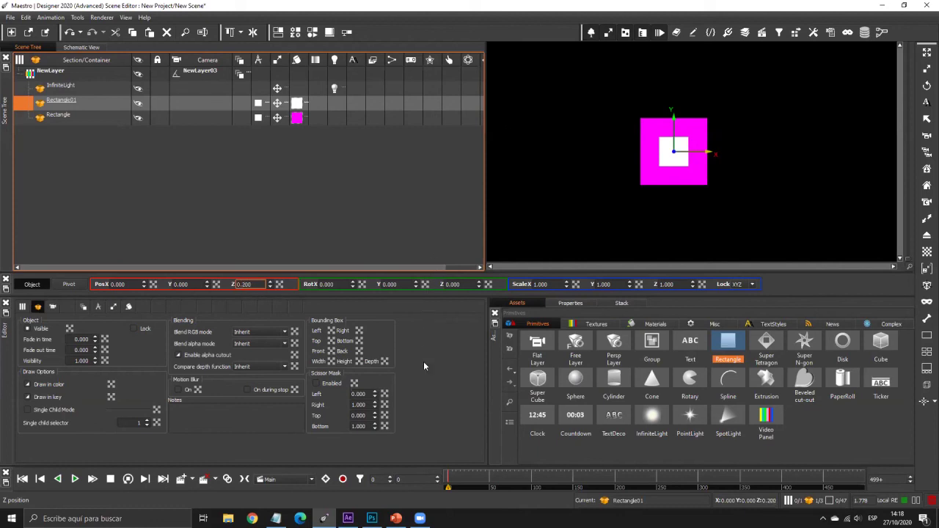
left_click(86, 107)
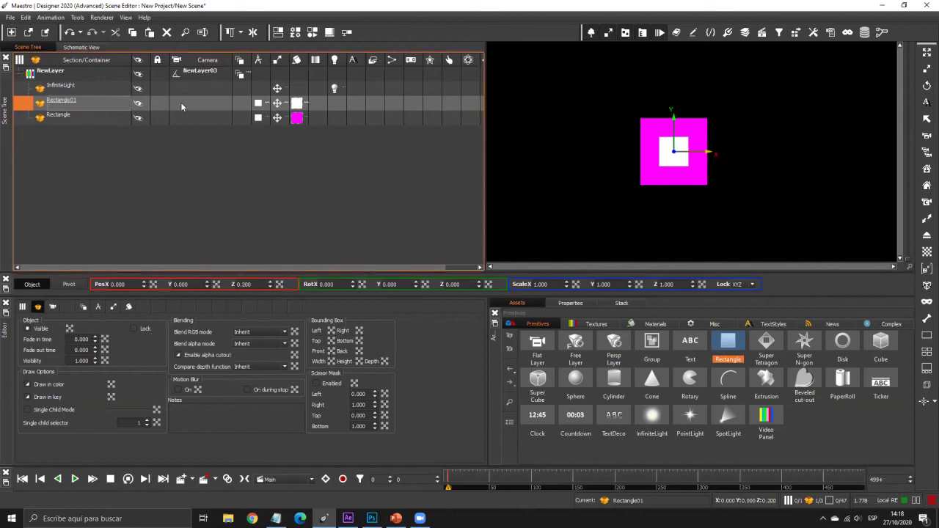
left_click(60, 119)
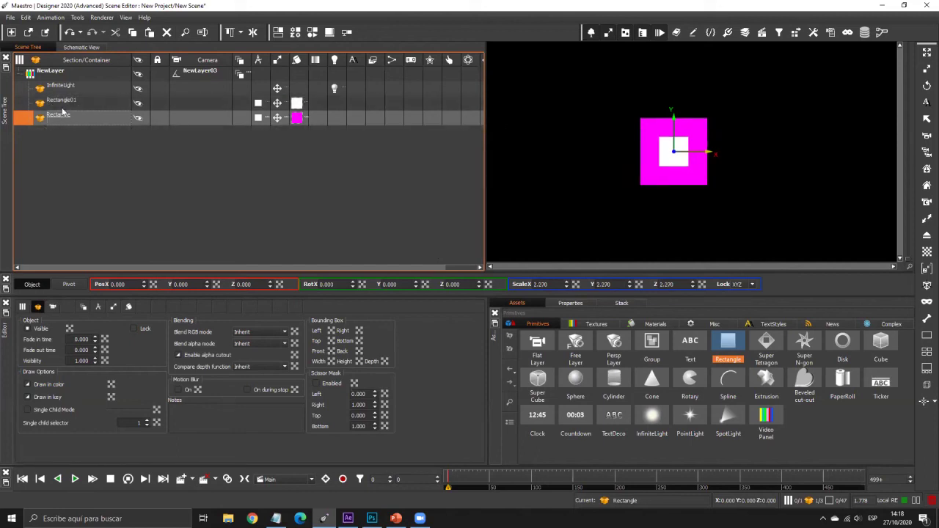
Step: Lower the Z position of Rectangle01 to about 0.073
left_click(63, 103)
double_click(117, 284)
key("Tab")
key("Tab")
key("Tab")
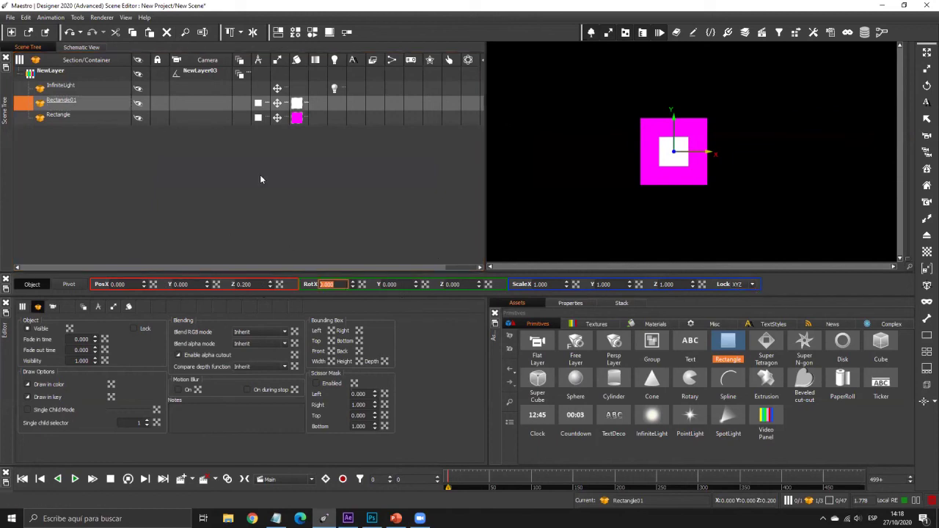
left_click_drag(271, 284, 215, 197)
left_click_drag(271, 302, 271, 295)
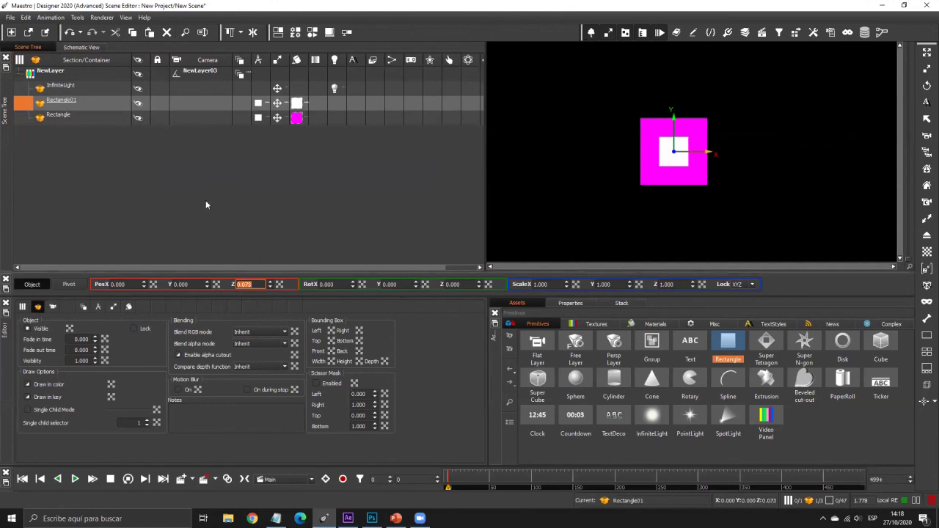
Step: Delete both rectangles from NewLayer and add a new rectangle to the layer
left_click(81, 117)
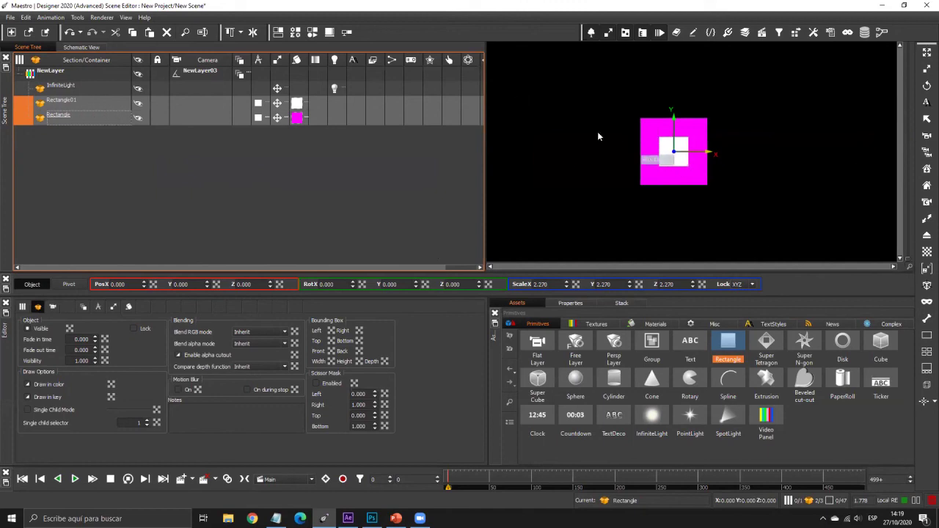
key("Delete")
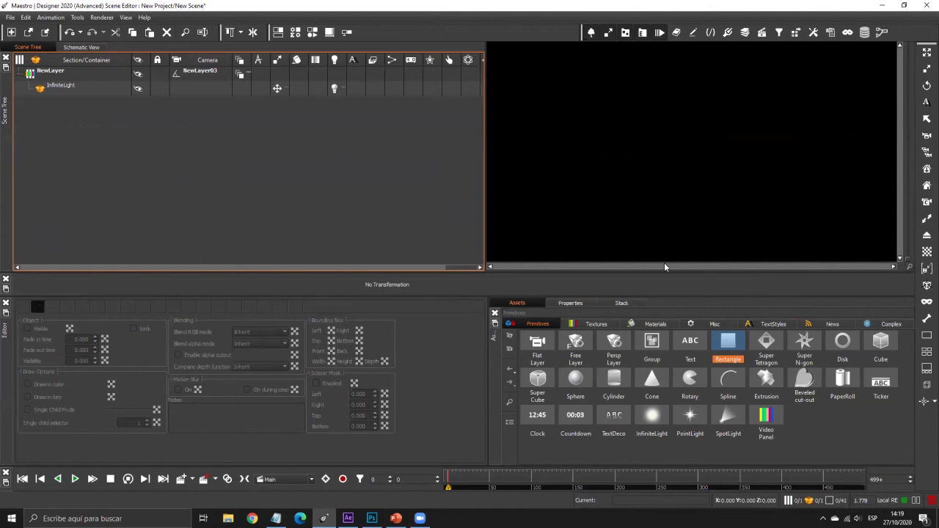
left_click_drag(738, 347, 155, 179)
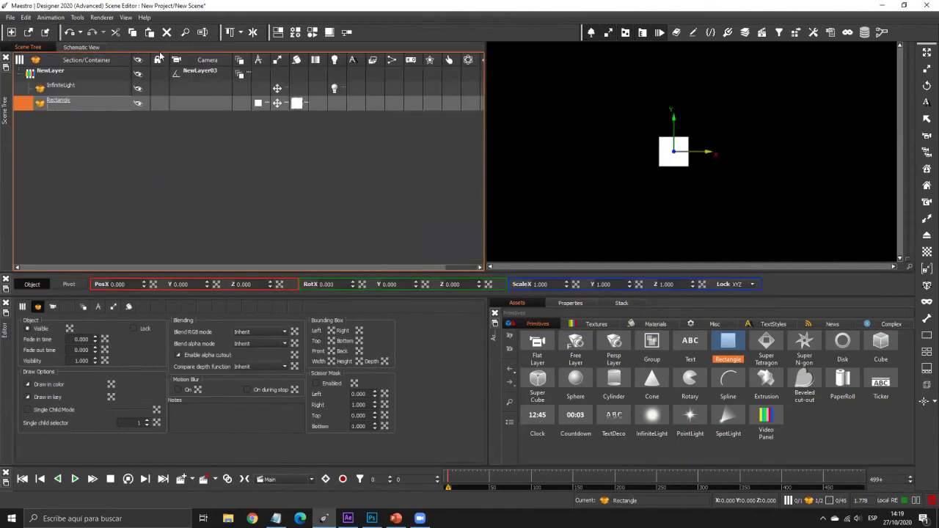
Step: Widen the Visible column in the scene tree and switch the rectangle's visibility off and on again
left_click_drag(150, 59, 208, 59)
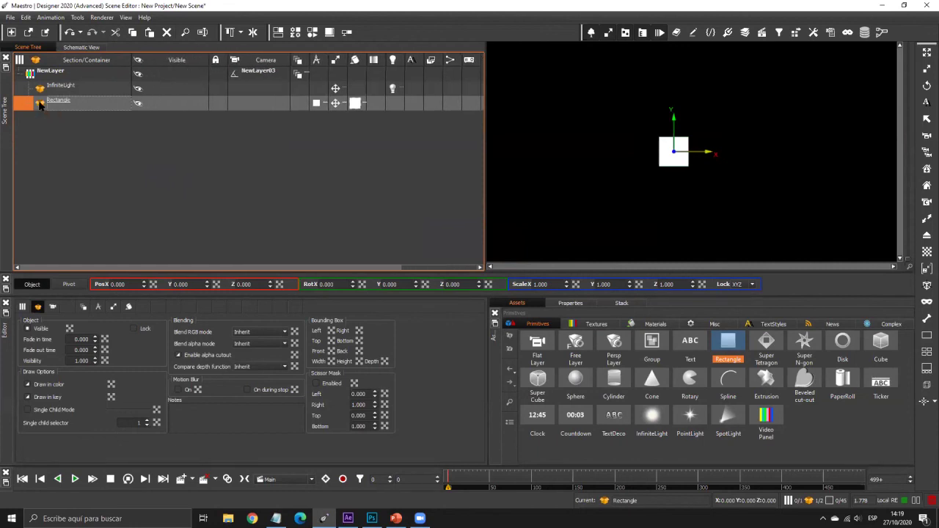
left_click(28, 329)
left_click(27, 329)
Step: Scale the rectangle uniformly to 2.85 and try out its visibility value and RGB blending options
left_click_drag(567, 285, 640, 438)
left_click_drag(95, 361, 147, 283)
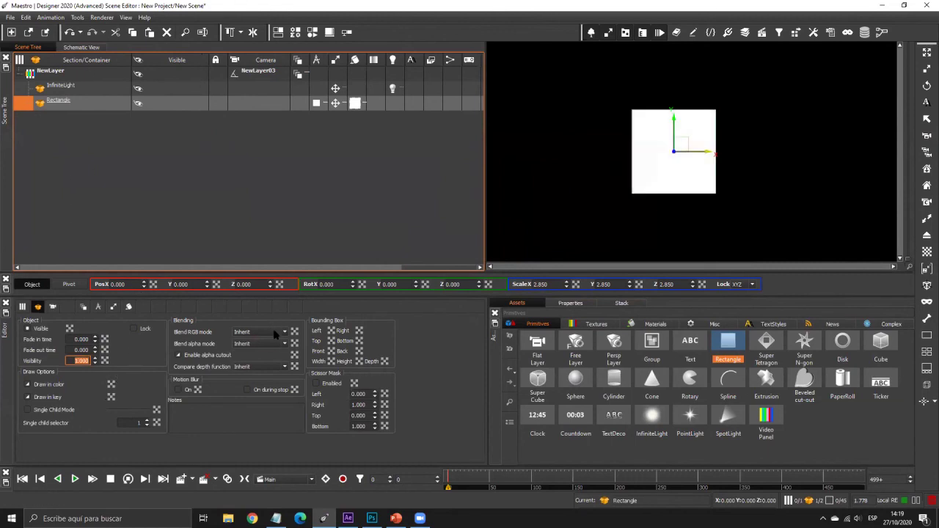
left_click(270, 331)
left_click(270, 331)
Step: Position the rectangle at X -1.3, Y -1, Z 0.01, with an X rotation of -9 and a uniform scale of 3.49
left_click(143, 287)
left_click_drag(143, 288, 292, 251)
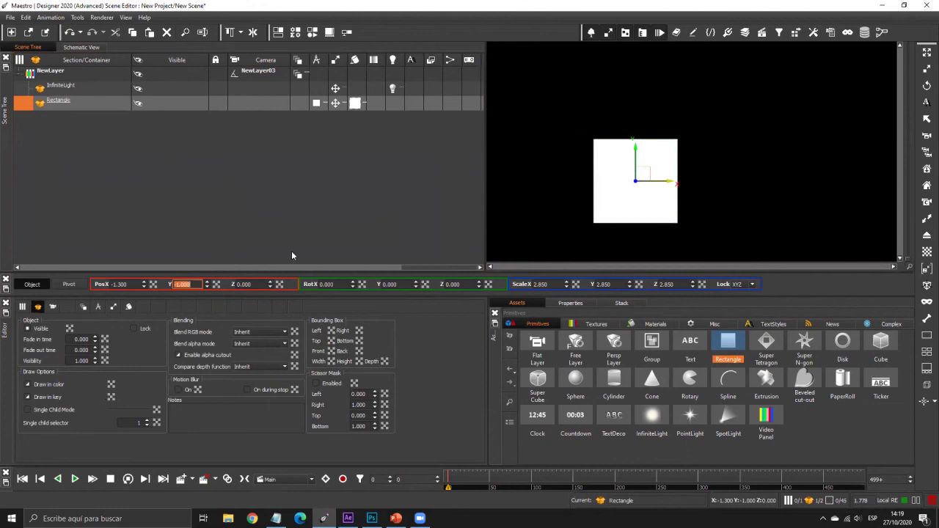
left_click_drag(270, 287, 392, 269)
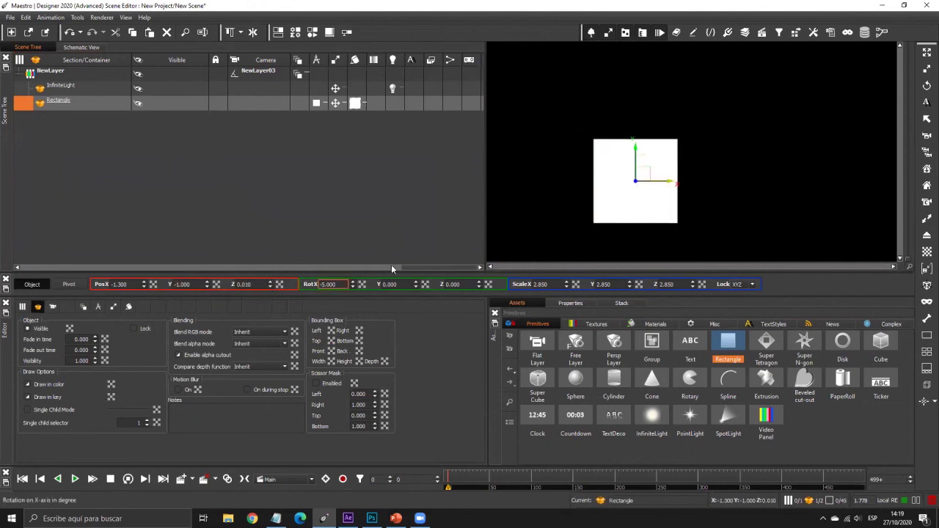
left_click_drag(567, 285, 411, 484)
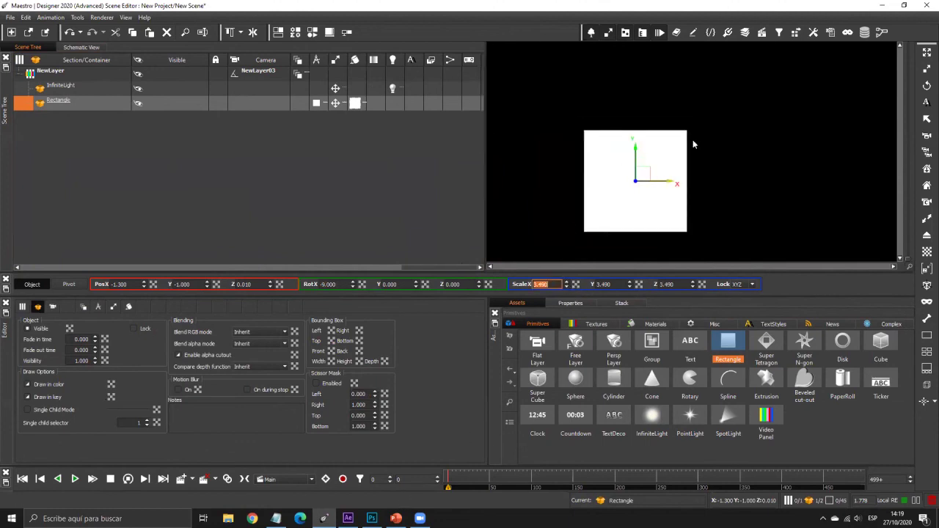
Step: Move the rectangle in the viewport to about X -0.008, Y 0.292 and rotate it to about X -9.1, Y 9.1, Z -358.5
left_click_drag(645, 174, 682, 136)
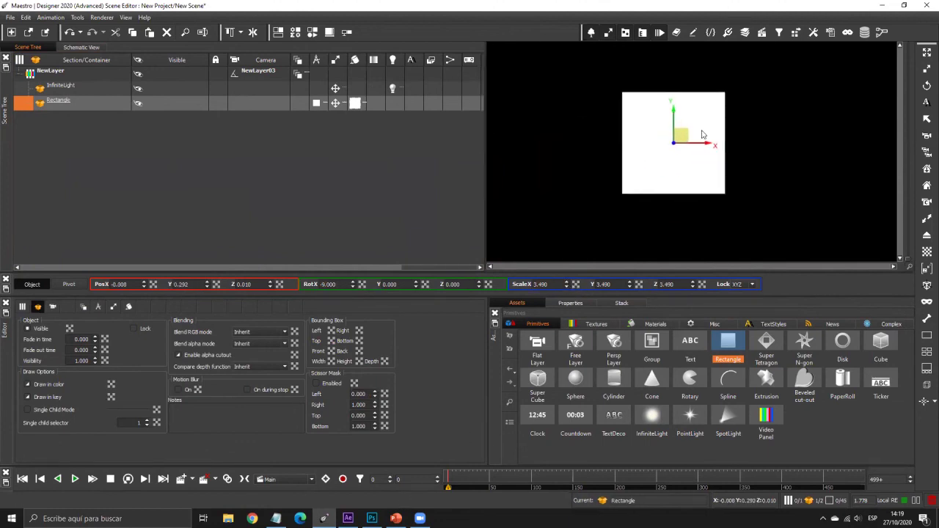
right_click(743, 117)
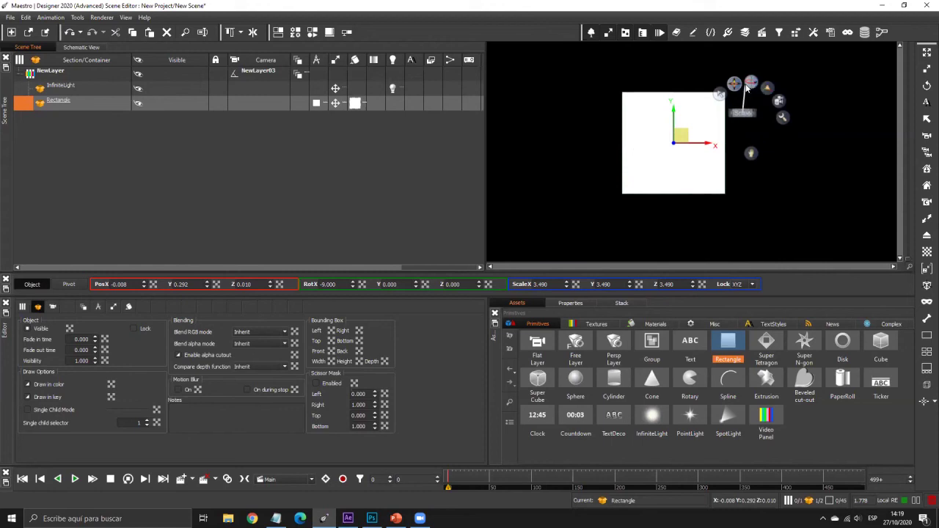
left_click(746, 86)
left_click_drag(675, 150, 702, 148)
Step: Enlarge the rectangle in the viewport to a uniform scale of about 4.66
right_click(779, 123)
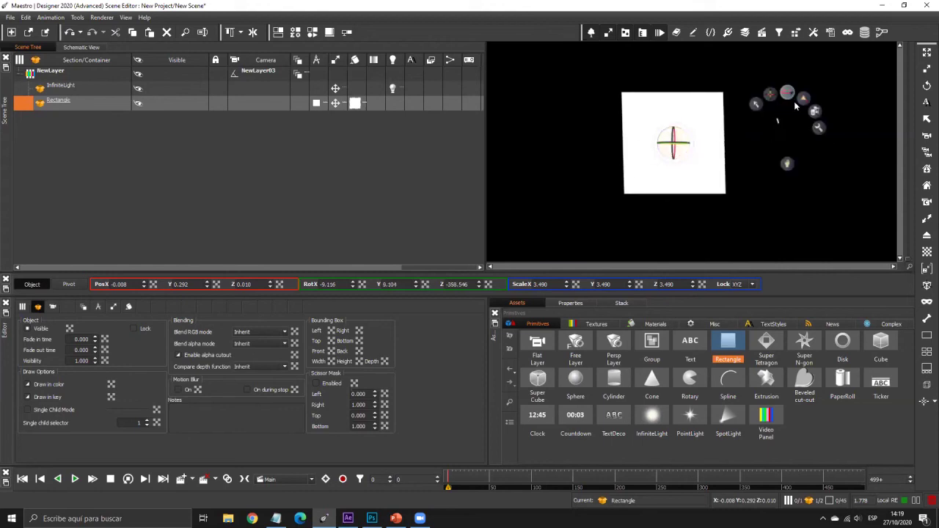
left_click(756, 108)
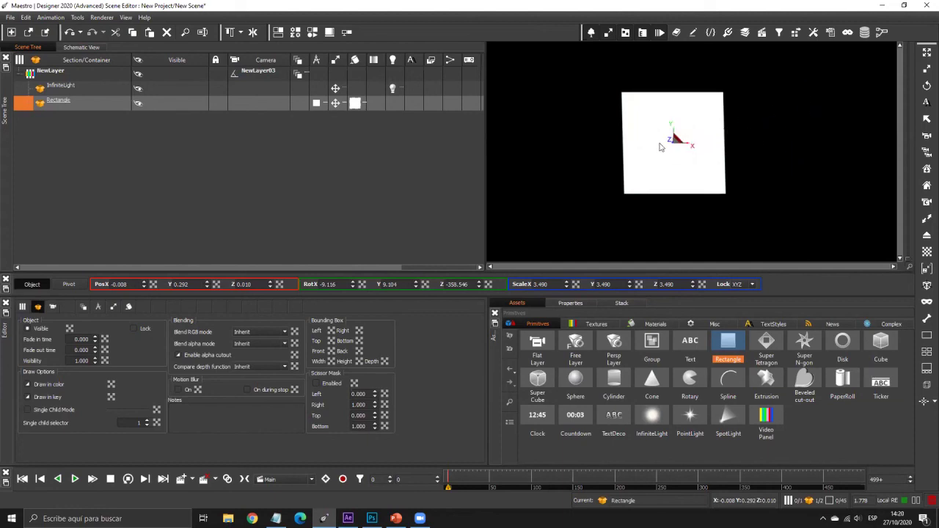
mouse_move(674, 141)
left_mouse_down()
mouse_move(775, 6)
mouse_move(689, 131)
left_mouse_up()
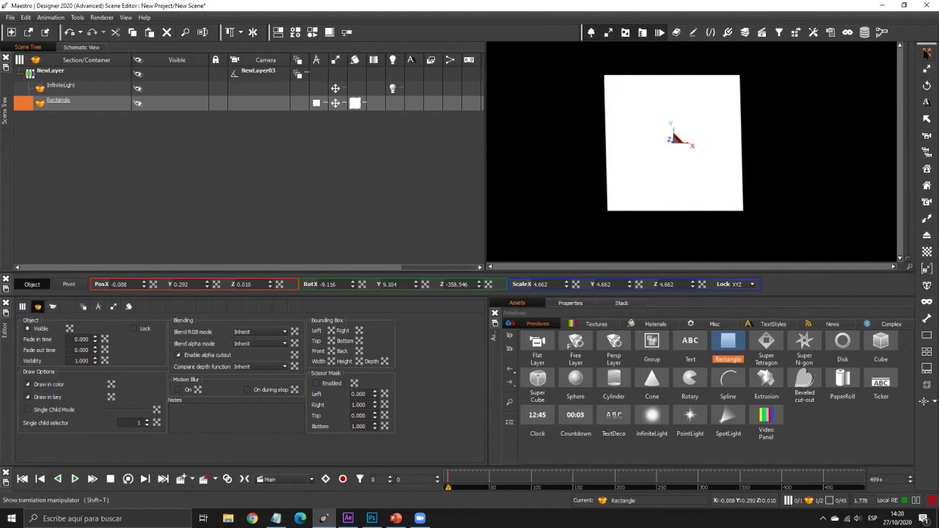
Step: Transform the rectangle with the viewport manipulators to about X 1.235, Y -0.219, X scale 5.644 and rotation -4.8, -6.4, -0.4
left_click(926, 53)
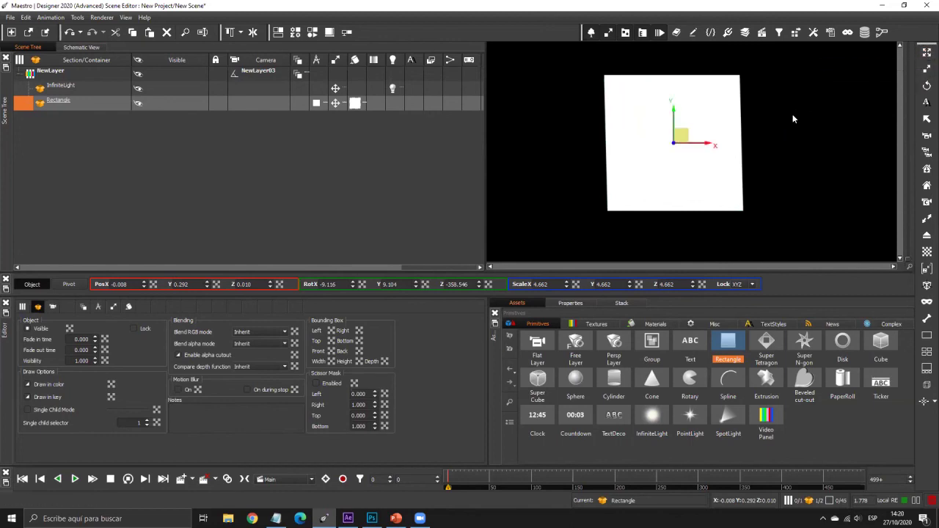
left_click_drag(686, 137, 753, 127)
left_click(926, 69)
left_click_drag(725, 161, 814, 151)
left_click(923, 89)
mouse_move(711, 157)
left_mouse_down()
mouse_move(692, 107)
mouse_move(709, 158)
left_mouse_up()
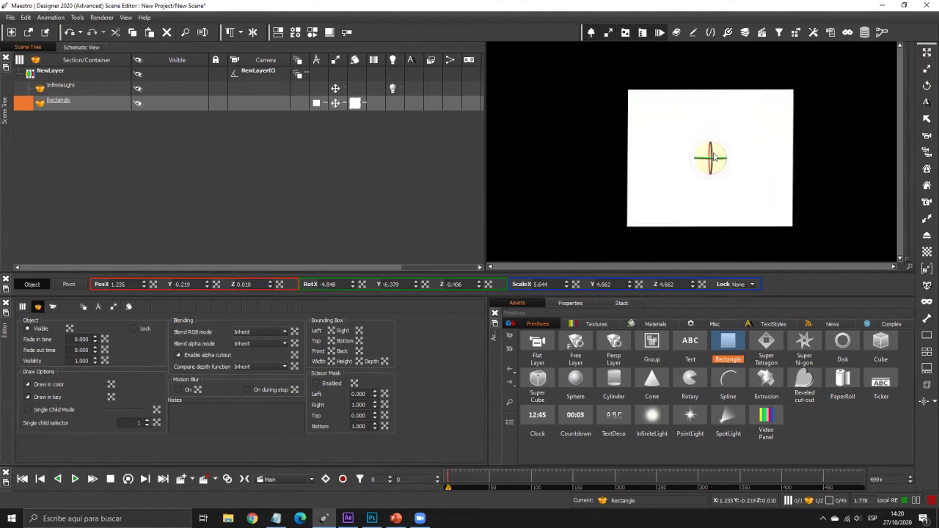
Step: Hide the rectangle from the scene tree and show it again
left_click(926, 52)
left_click(841, 67)
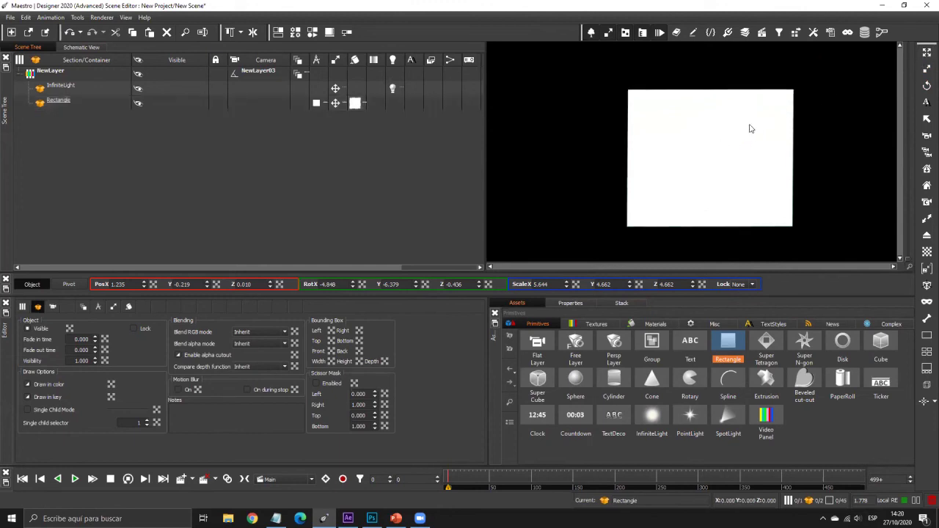
left_click(181, 100)
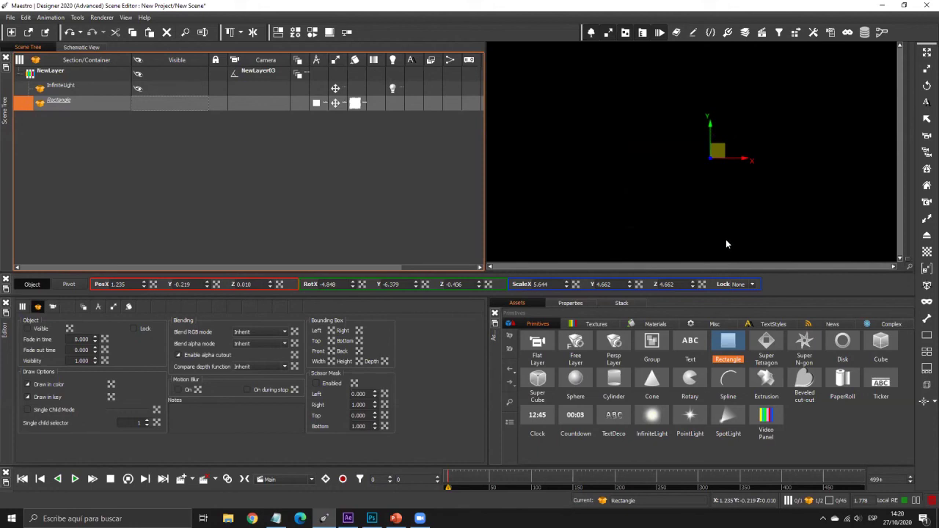
left_click(145, 104)
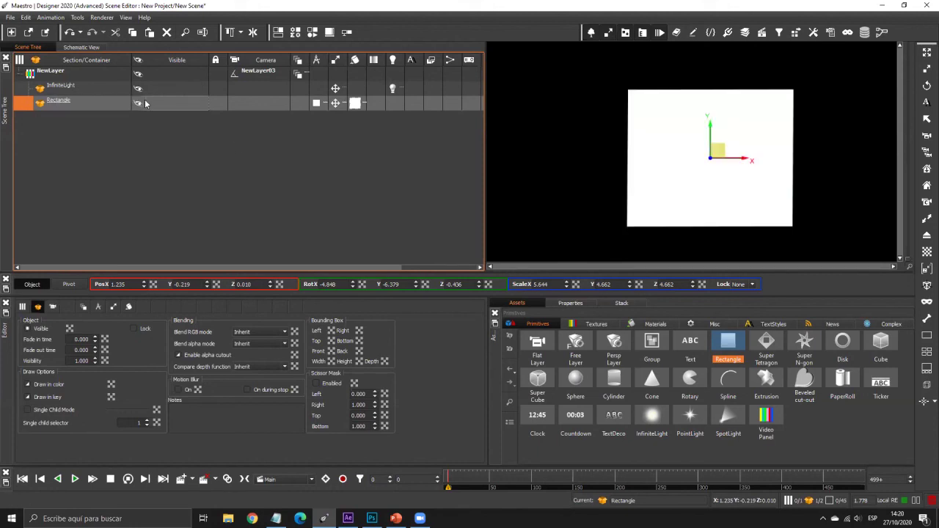
Step: Move the rectangle to about X 0.690, Y -0.026 and rotate it to about X -4.9, Y -10.3, Z -0.8
left_click_drag(719, 156, 708, 129)
key("r")
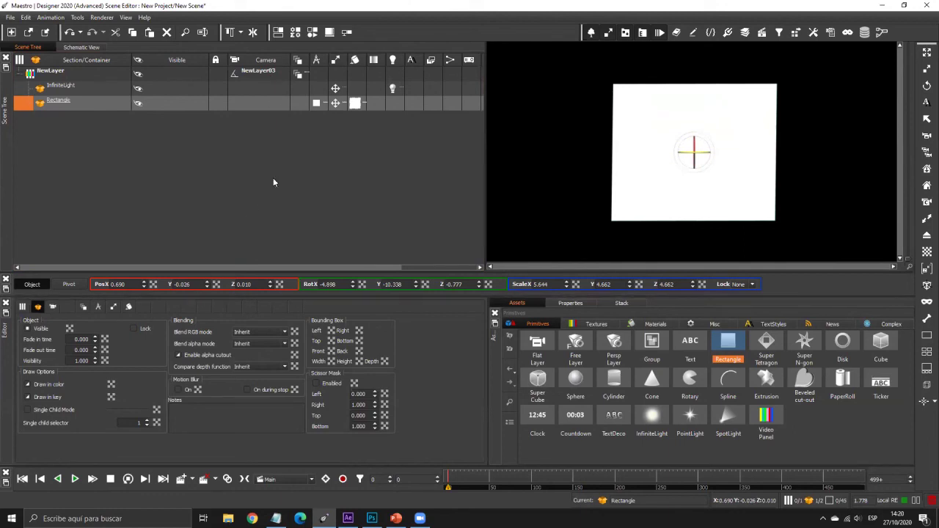
Step: Narrow the Visible column, expand the Shape column in the scene tree, and open the rectangle's shape settings
left_click_drag(209, 58, 160, 58)
left_click(268, 61)
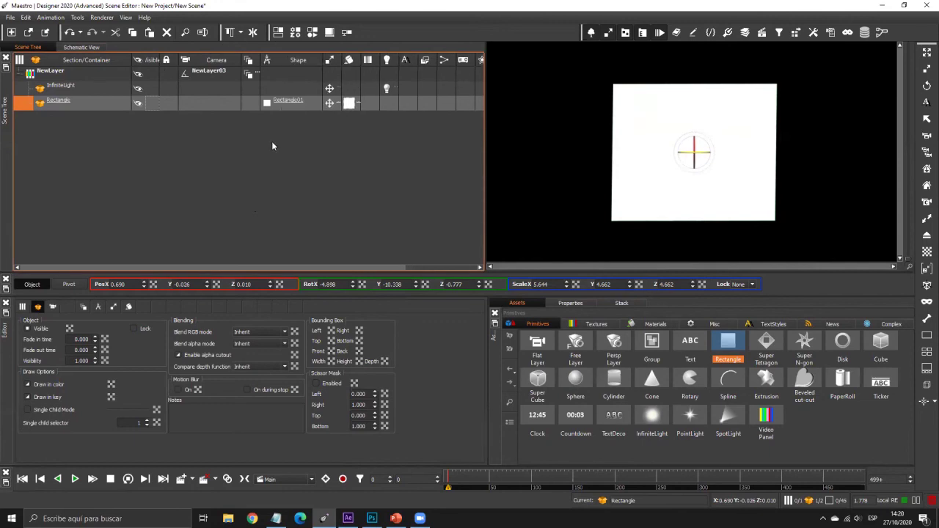
left_click(266, 105)
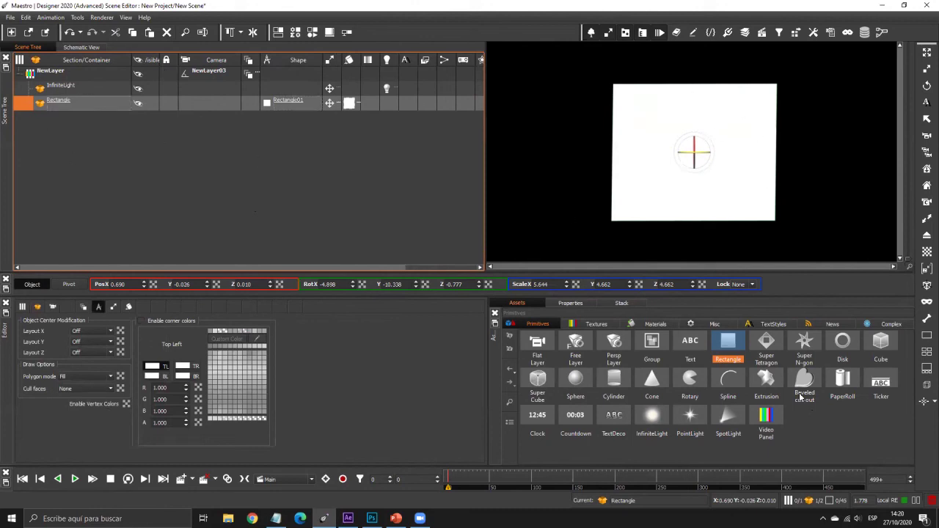
Step: Add a cube to NewLayer and replace the layer's camera with a new one using a vertical FOV of 50
left_click_drag(885, 342, 184, 197)
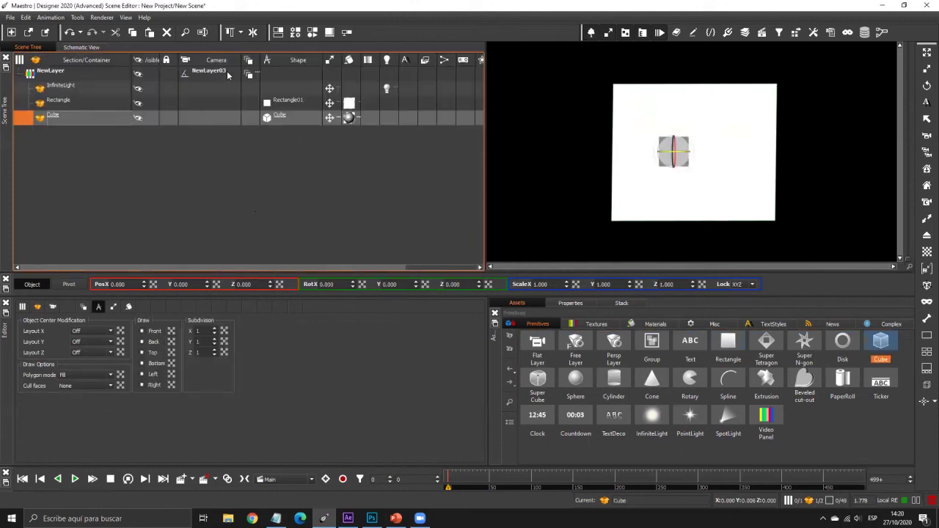
right_click(185, 74)
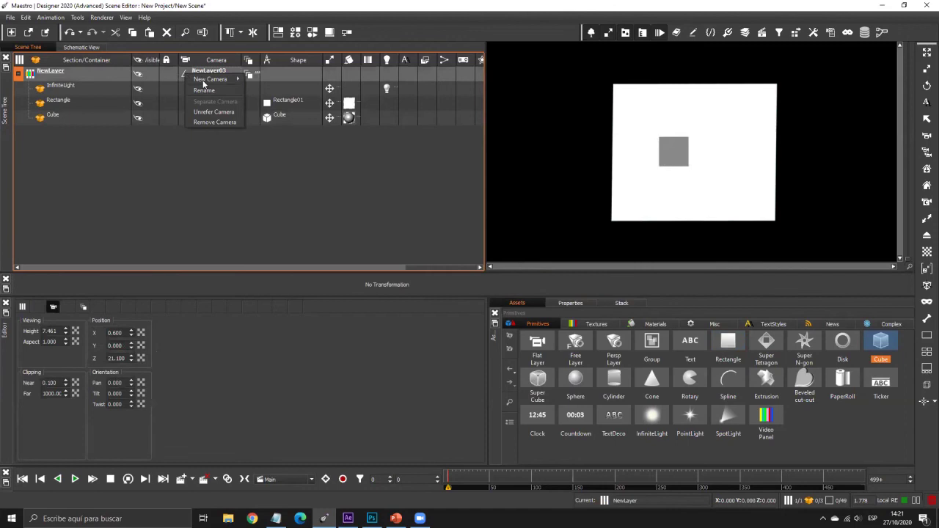
mouse_move(209, 81)
left_click(286, 90)
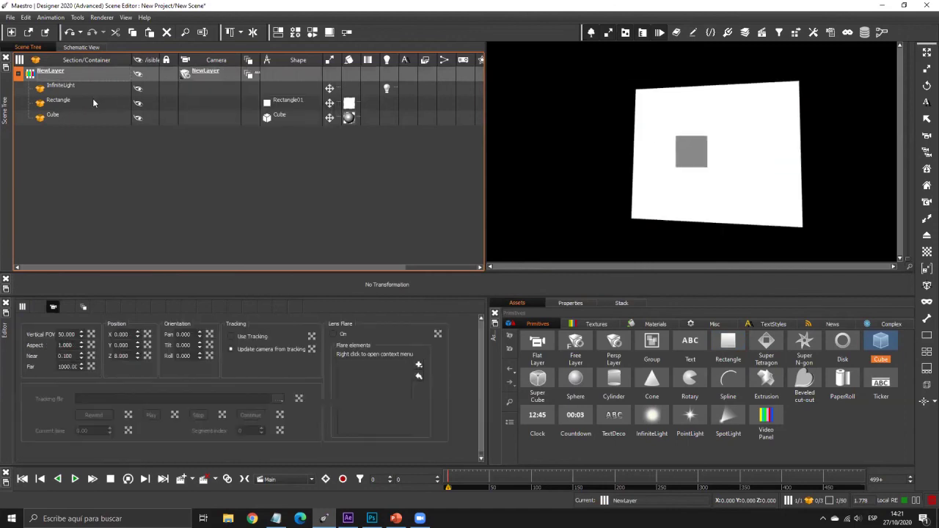
Step: Hide the rectangle, then scale the cube uniformly to 2.74 and rotate it to -69 about Y
left_click(139, 104)
left_click(176, 117)
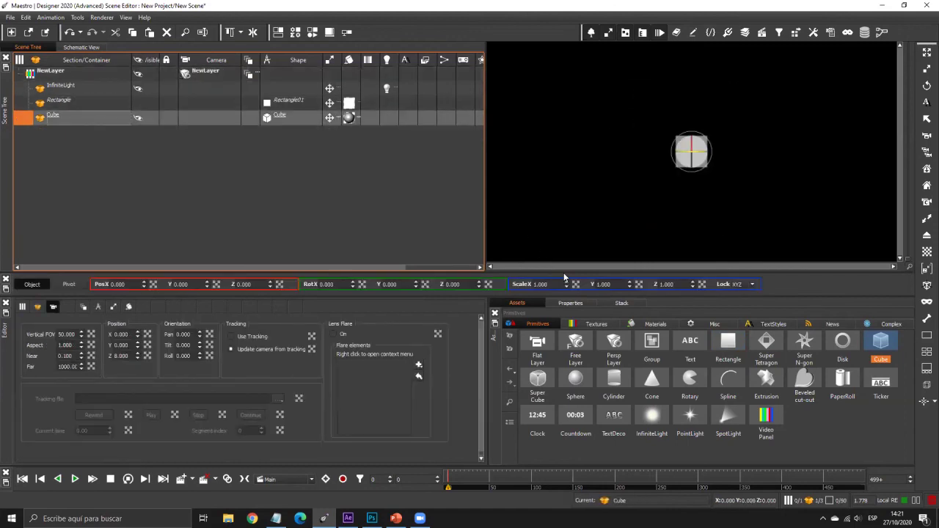
left_click_drag(567, 288, 470, 316)
left_click_drag(418, 285, 339, 166)
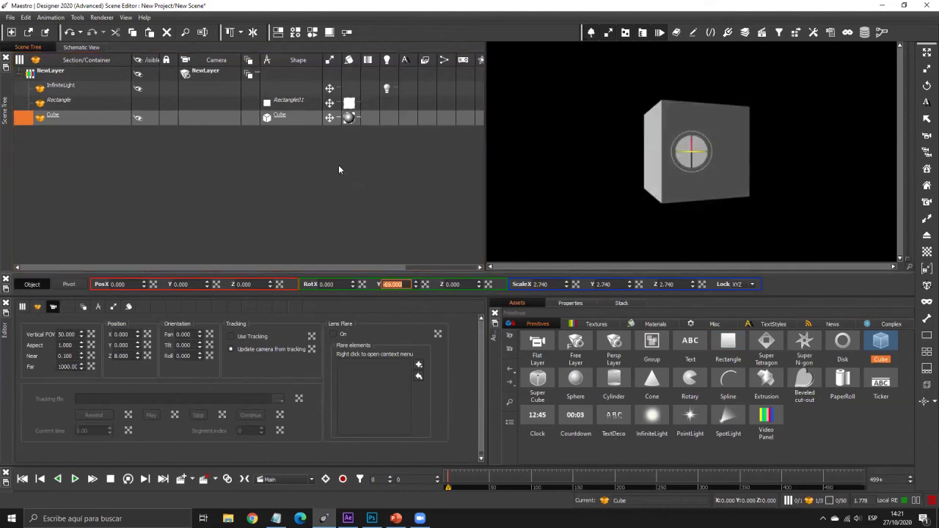
Step: Open the cube's shape settings and try its face drawing options, toggling the front face off and on
left_click(339, 170)
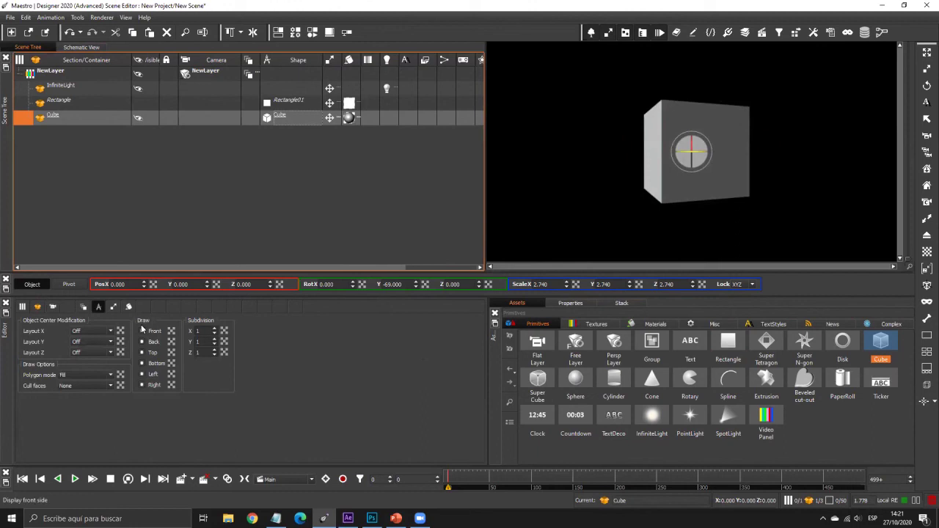
left_click(151, 331)
left_click(152, 333)
left_click(153, 363)
left_click(100, 118)
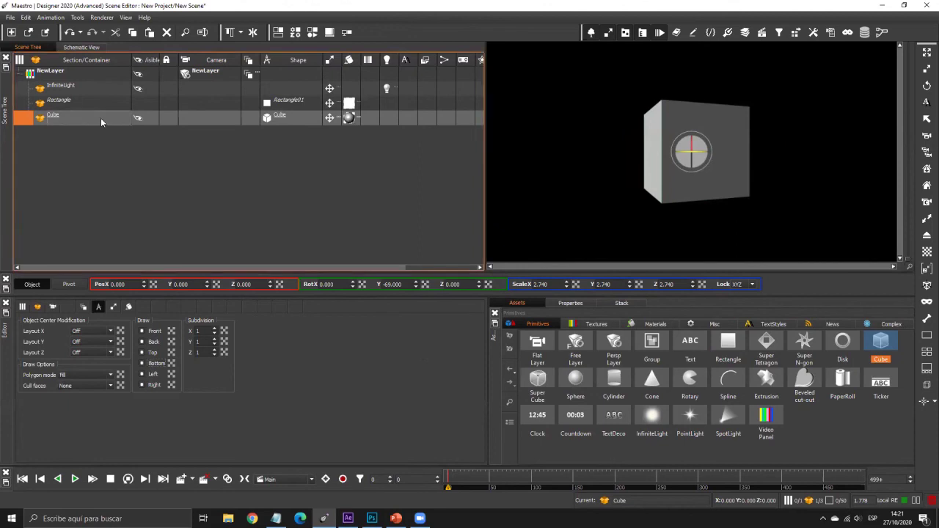
Step: Hide the cube and add a Super Cube to NewLayer
left_click(138, 118)
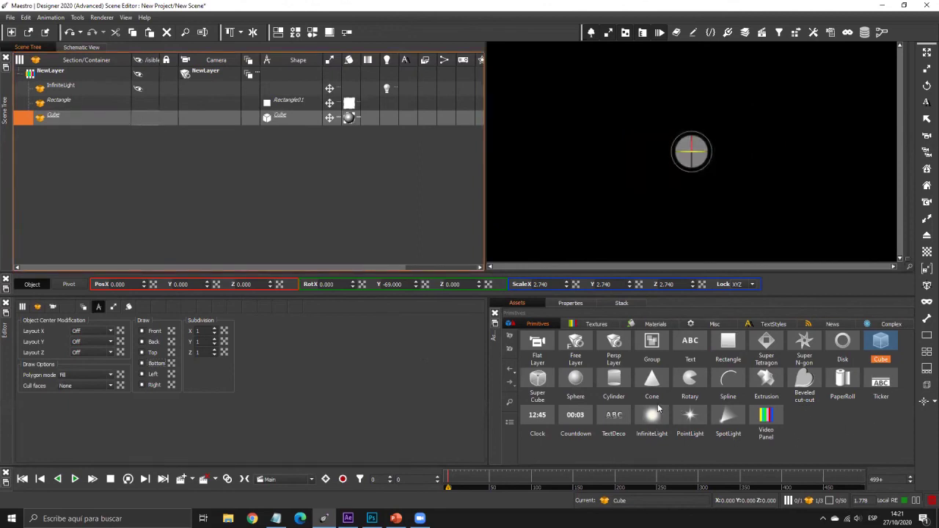
left_click(538, 380)
left_click_drag(100, 157, 536, 378)
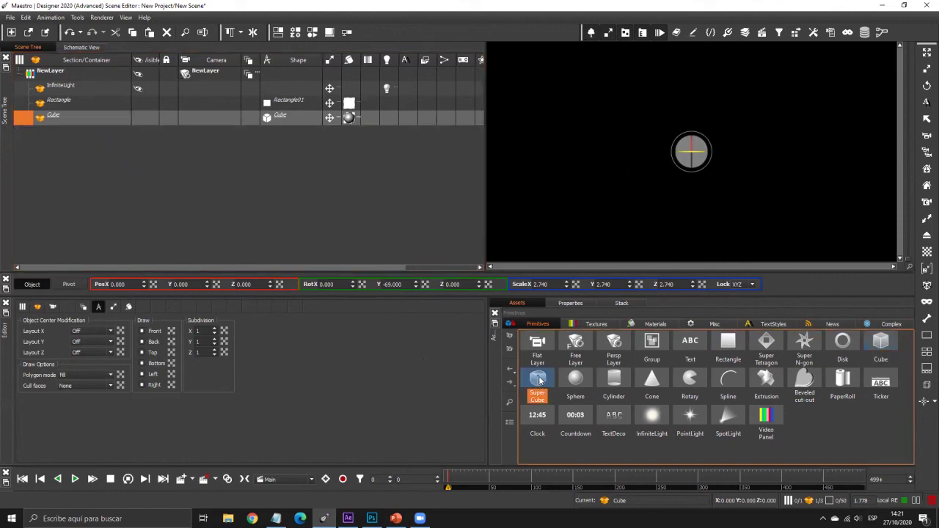
left_click_drag(542, 382, 191, 137)
Step: Scale the Super Cube to 3.69 with the XYZ lock and rotate it to -62 about Y
left_click(753, 285)
left_click(738, 318)
mouse_move(566, 284)
left_mouse_down()
mouse_move(612, 142)
mouse_move(765, 58)
mouse_move(567, 287)
left_mouse_up()
mouse_move(415, 286)
left_mouse_down()
mouse_move(419, 319)
mouse_move(418, 285)
left_mouse_up()
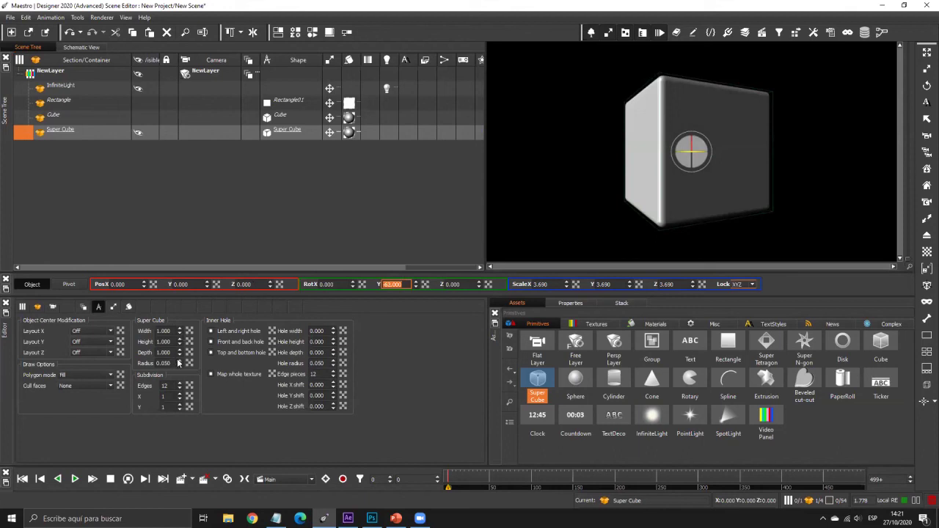
Step: Set the Super Cube's radius to 0.04, width to 1.5, height to 0.7 and depth to 0.9
left_click_drag(180, 364, 180, 506)
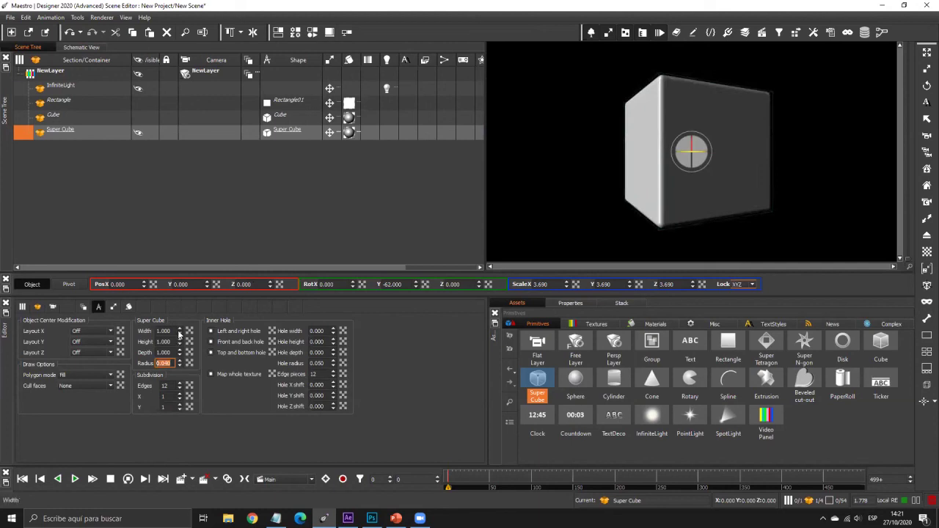
left_click_drag(160, 115, 161, 224)
left_click_drag(180, 341, 182, 357)
Step: Open inner holes through the Super Cube with hole width 0.6, hole height 1.6 and an increased hole depth
left_click_drag(333, 332, 336, 262)
left_click_drag(334, 352, 339, 256)
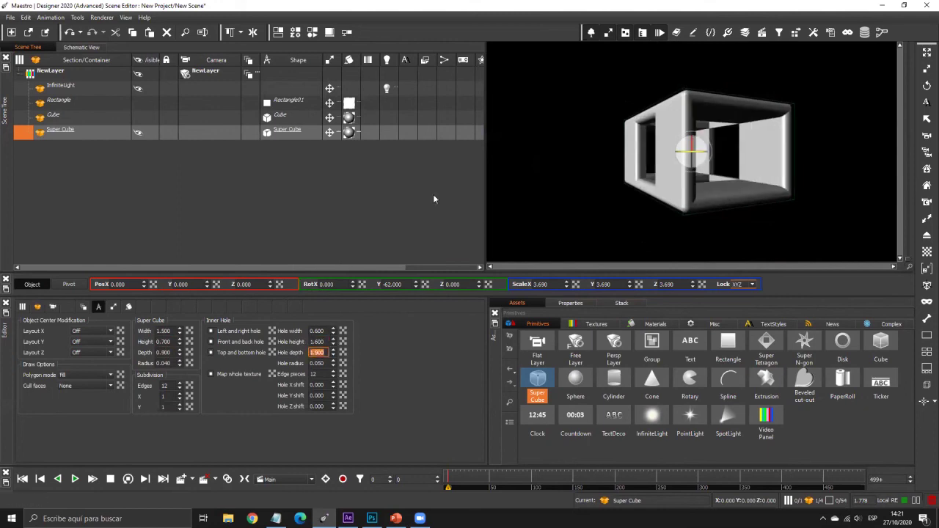
Step: Delete the Super Cube and add a Sphere to NewLayer
left_click(59, 129)
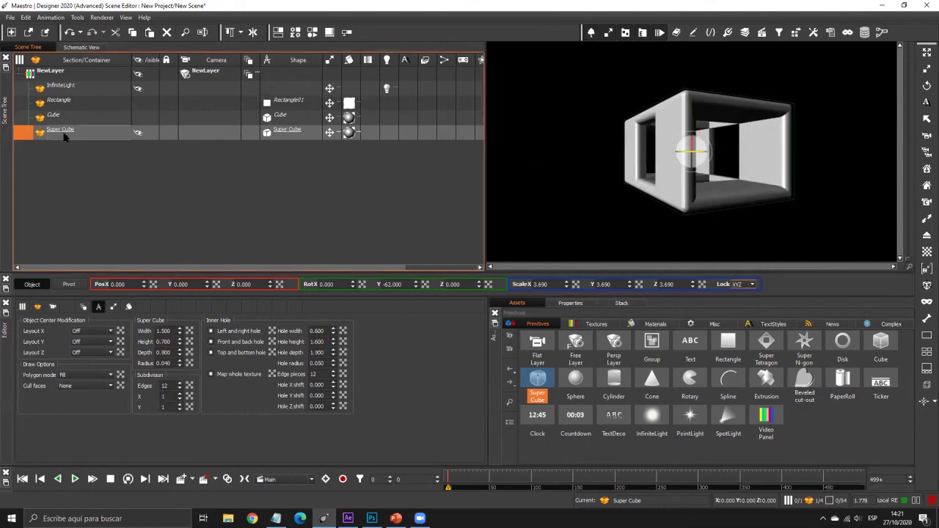
key("Delete")
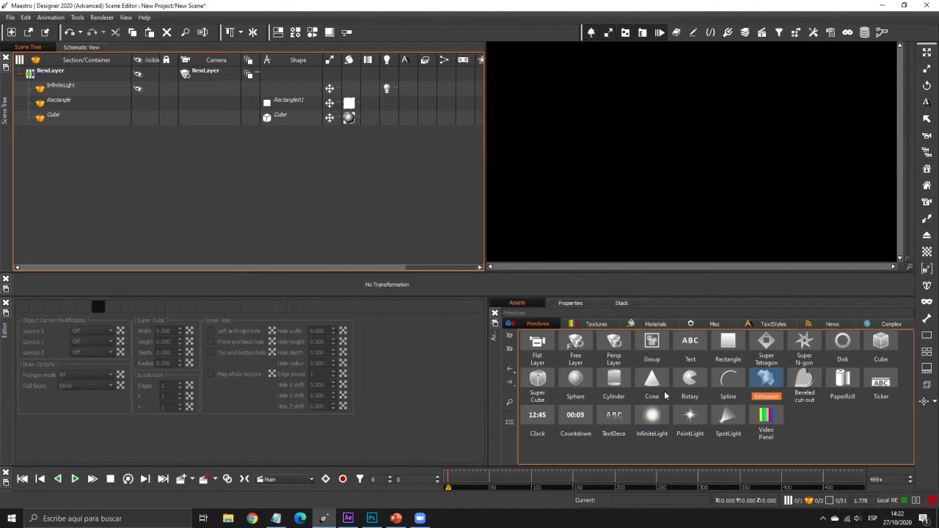
left_click_drag(580, 386, 210, 184)
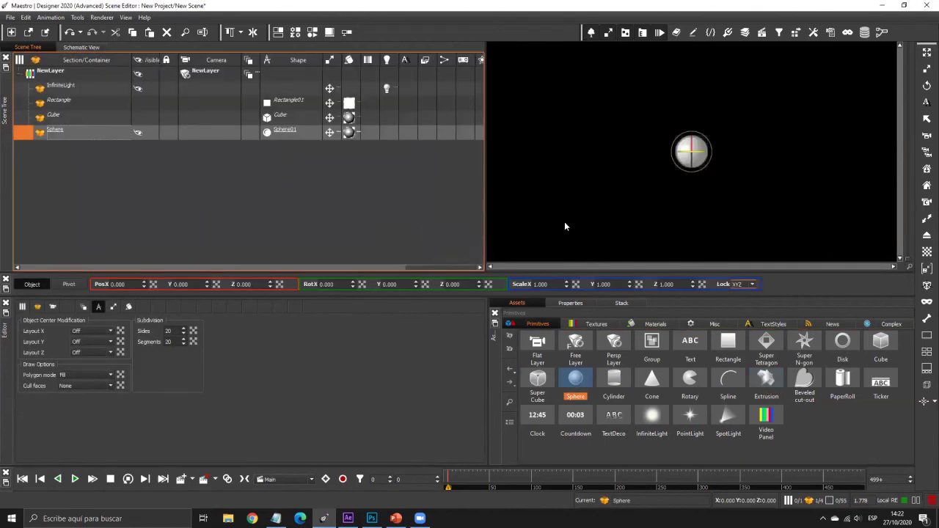
Step: Scale the sphere to 4.81 with 113 sides and 95 segments, and hide it
left_click_drag(567, 285, 566, 315)
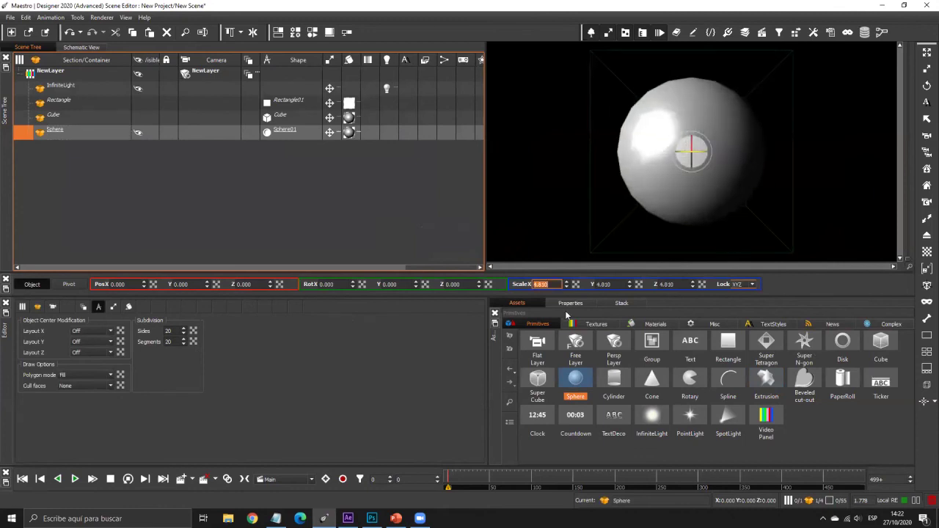
mouse_move(185, 330)
left_mouse_down()
mouse_move(184, 453)
mouse_move(256, 105)
mouse_move(262, 461)
mouse_move(184, 330)
mouse_move(228, 169)
mouse_move(241, 234)
mouse_move(221, 465)
mouse_move(228, 411)
mouse_move(268, 314)
mouse_move(282, 24)
mouse_move(184, 343)
left_mouse_up()
left_click(137, 133)
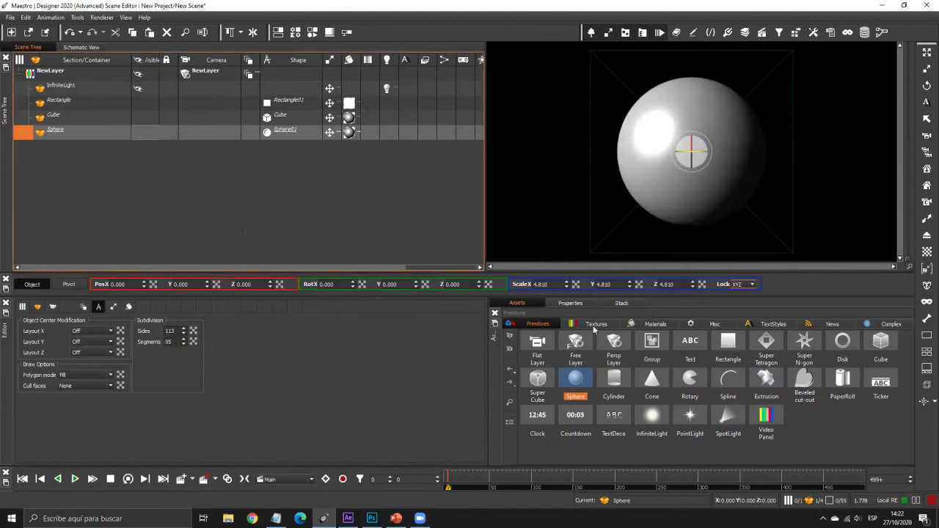
Step: Add a Cylinder to NewLayer, scaled to 2.36 and rotated to 39 about X
left_click_drag(614, 378, 176, 184)
left_click_drag(565, 286, 470, 292)
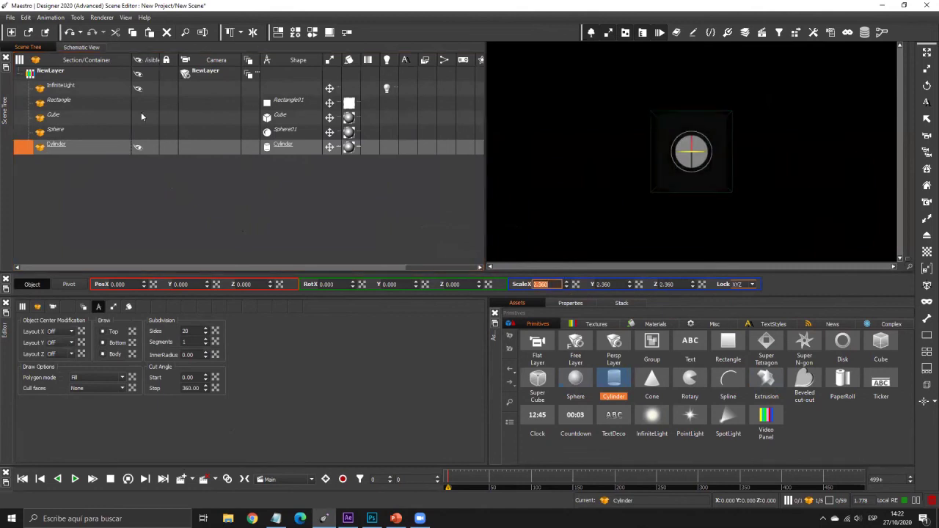
left_click_drag(352, 285, 252, 176)
Step: Rotate the InfiniteLight to -95 about X
left_click(63, 87)
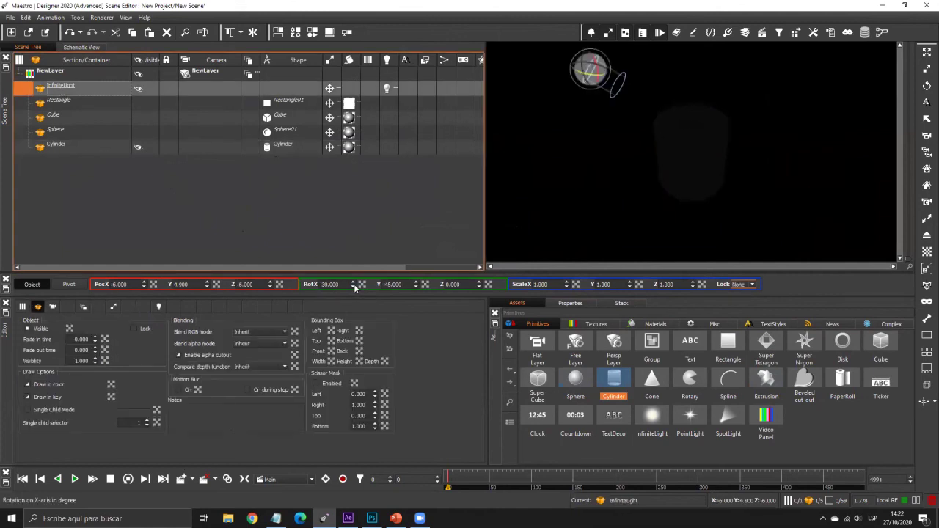
left_click(86, 132)
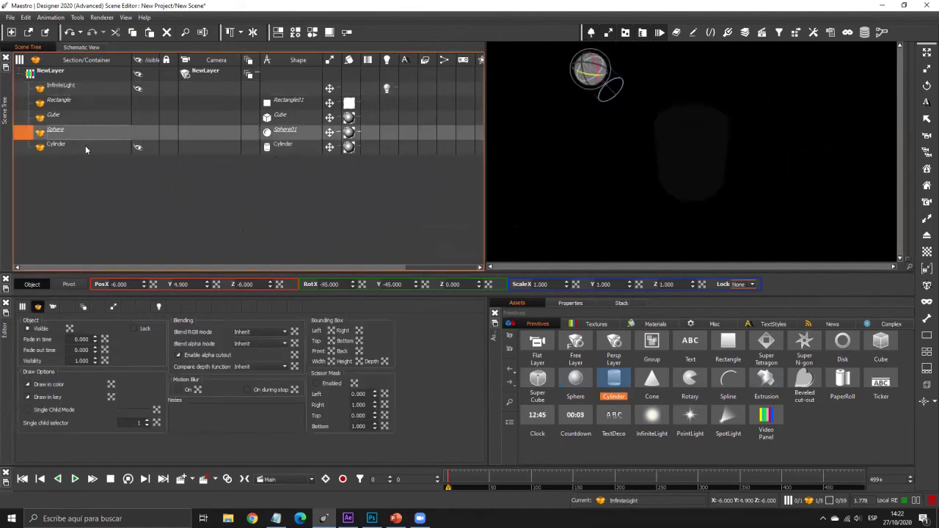
Step: Scale the cylinder to 4.03 and rotate it to 106 about X
left_click(349, 147)
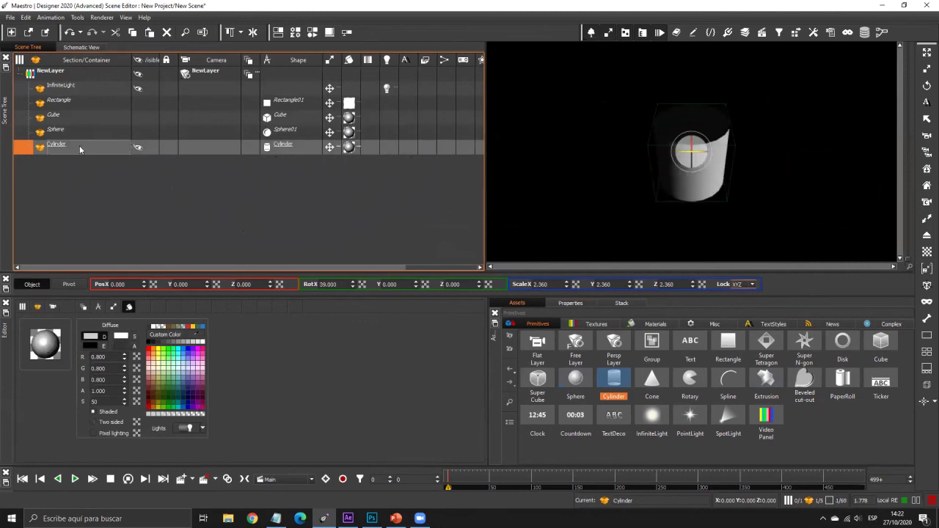
left_click_drag(567, 286, 568, 220)
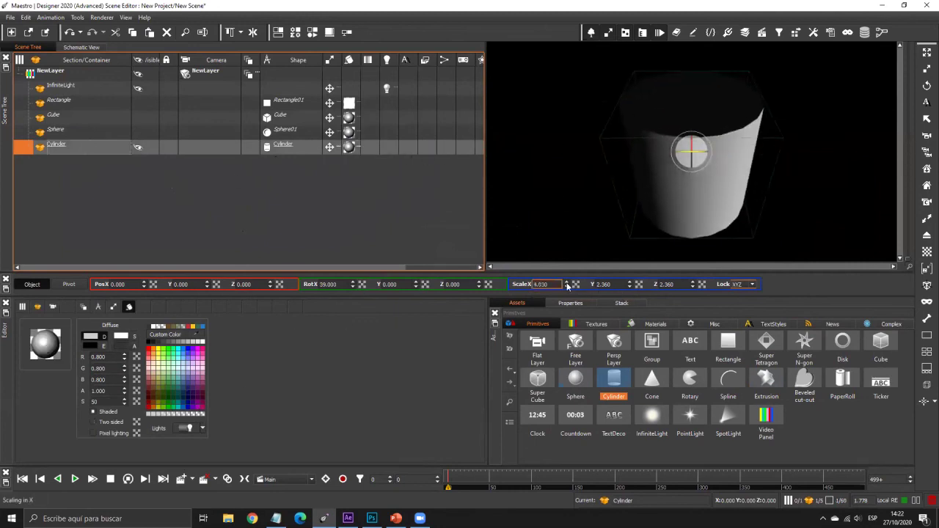
left_click_drag(352, 284, 330, 166)
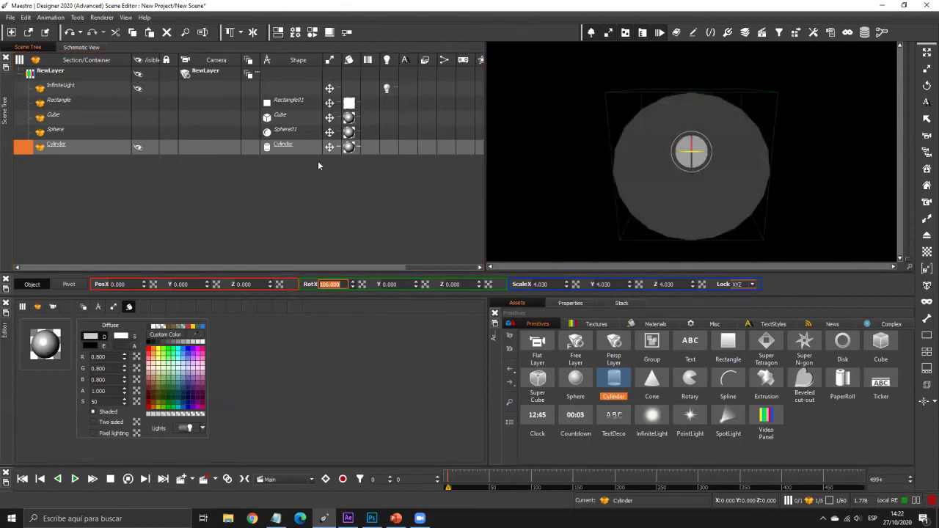
Step: Set the cylinder's shape to 117 sides, 34 segments and an inner radius of 0.89
left_click(266, 147)
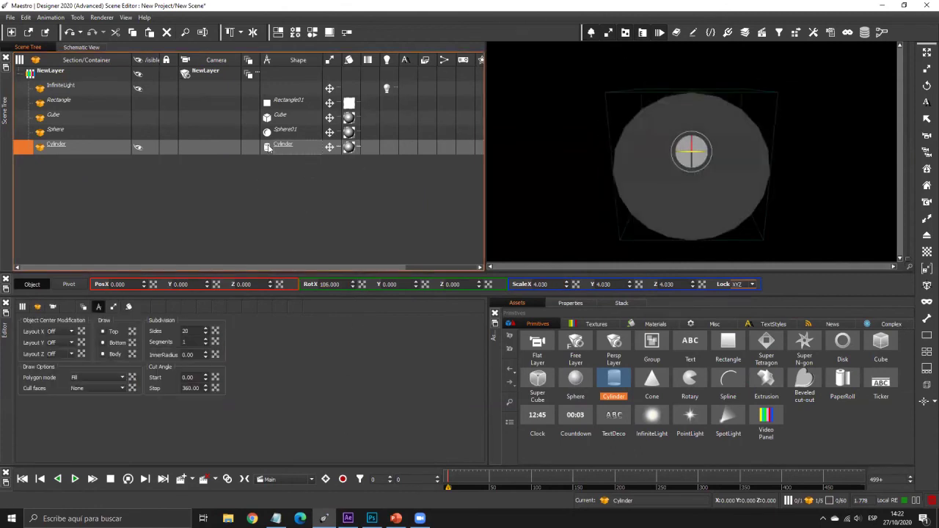
left_click_drag(206, 355, 66, 269)
left_click(81, 150)
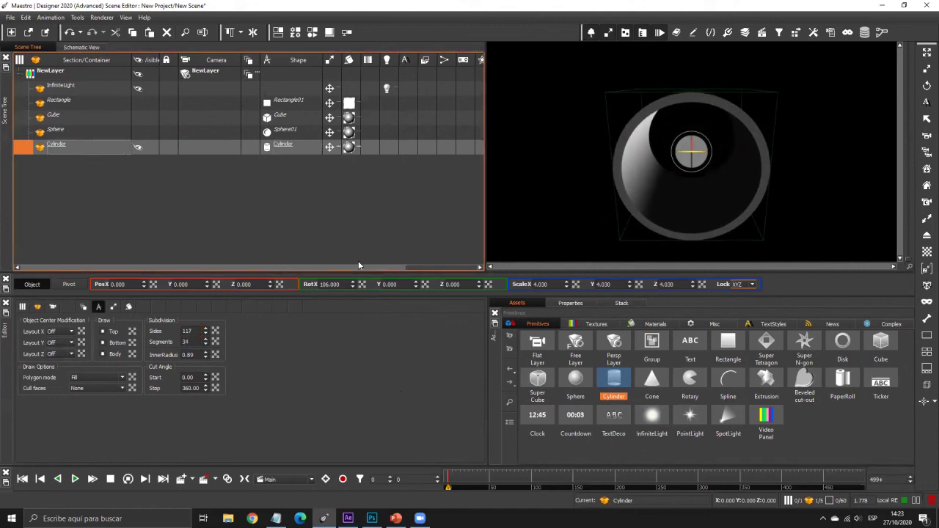
Step: Rotate the cylinder to 151 about Y and 55 about X
mouse_move(415, 285)
left_mouse_down()
mouse_move(470, 256)
mouse_move(398, 285)
mouse_move(463, 95)
mouse_move(416, 285)
left_mouse_up()
left_click(91, 149)
mouse_move(353, 284)
left_mouse_down()
mouse_move(374, 191)
mouse_move(472, 157)
mouse_move(352, 309)
mouse_move(349, 286)
left_mouse_up()
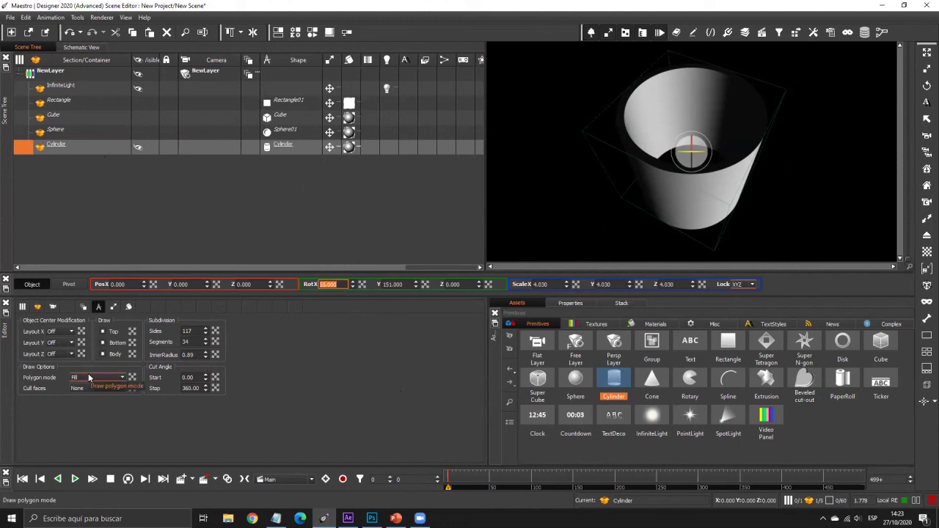
Step: Try the Lines and Points polygon modes on the cylinder and set it back to Fill
key("ctrl")
key("ctrl")
key("ctrl")
left_click(91, 379)
left_click(93, 390)
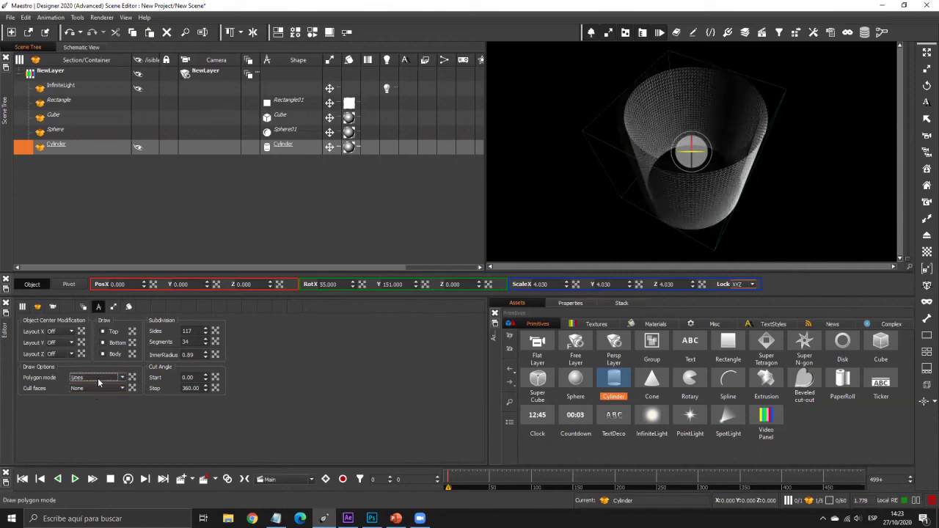
left_click(97, 379)
left_click(93, 386)
left_click(103, 379)
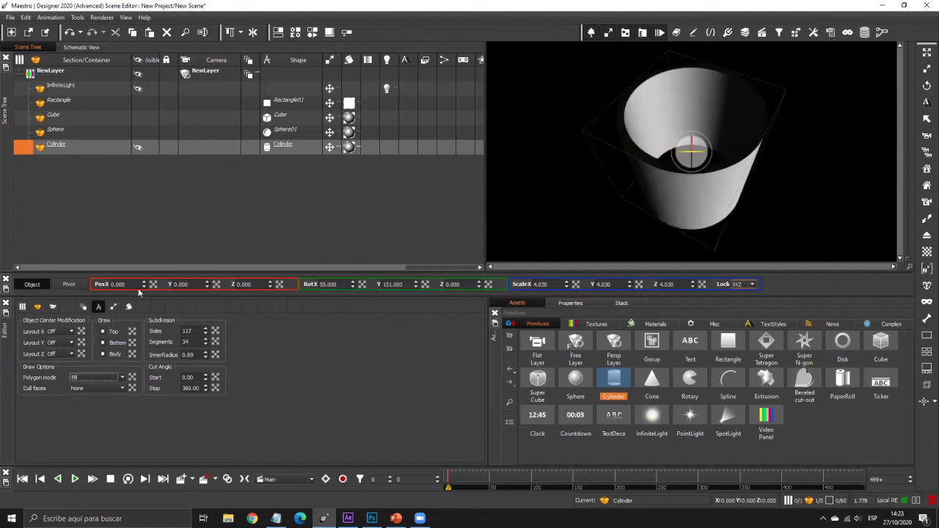
left_click(99, 377)
left_click(81, 389)
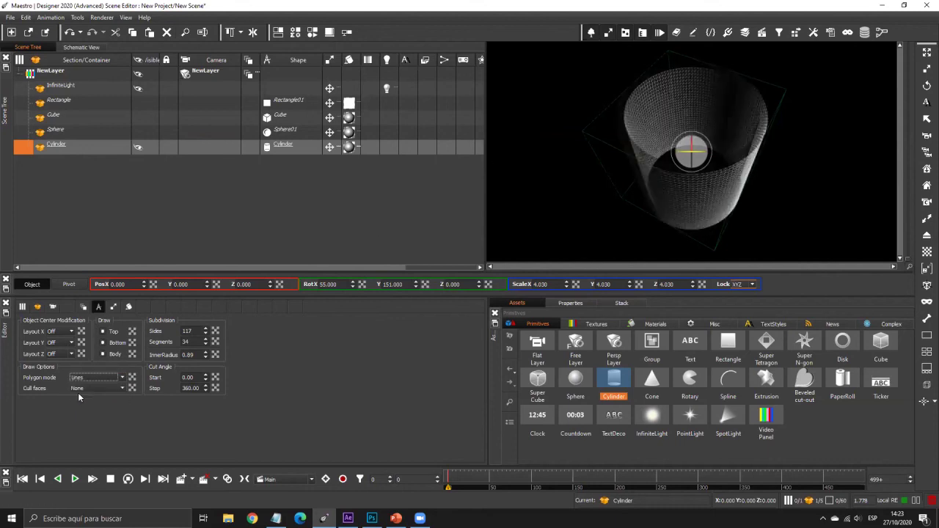
left_click(103, 377)
left_click(99, 395)
left_click(110, 378)
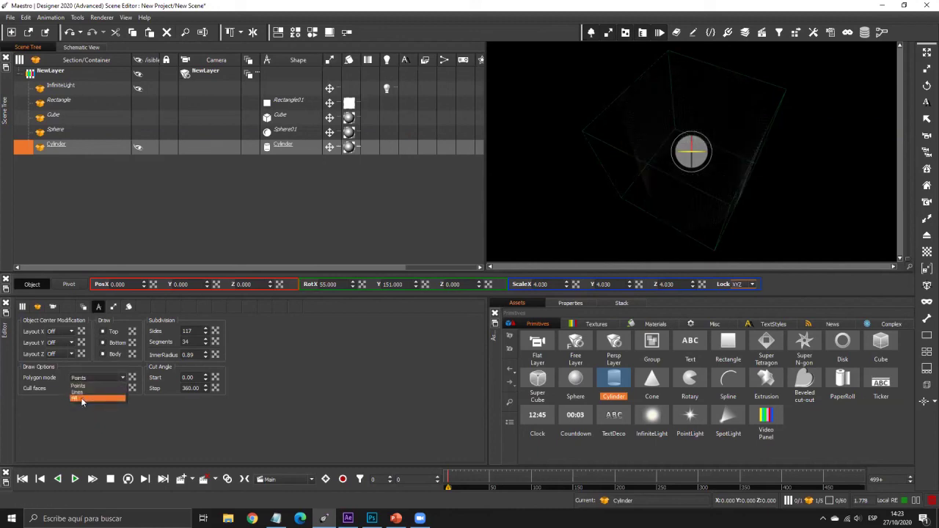
left_click(81, 399)
Step: Try the cylinder's face culling as Counter clock wise and as Clock wise
left_click(105, 387)
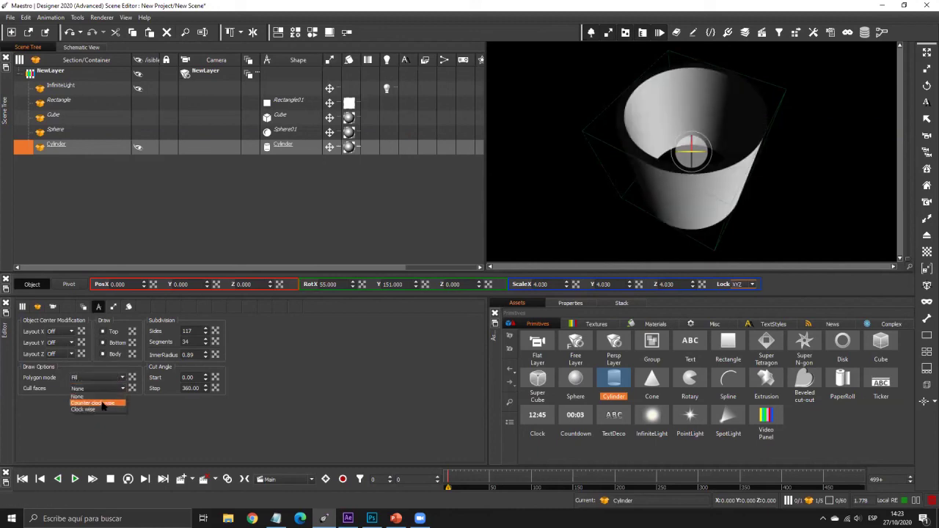
left_click(104, 403)
left_click(105, 392)
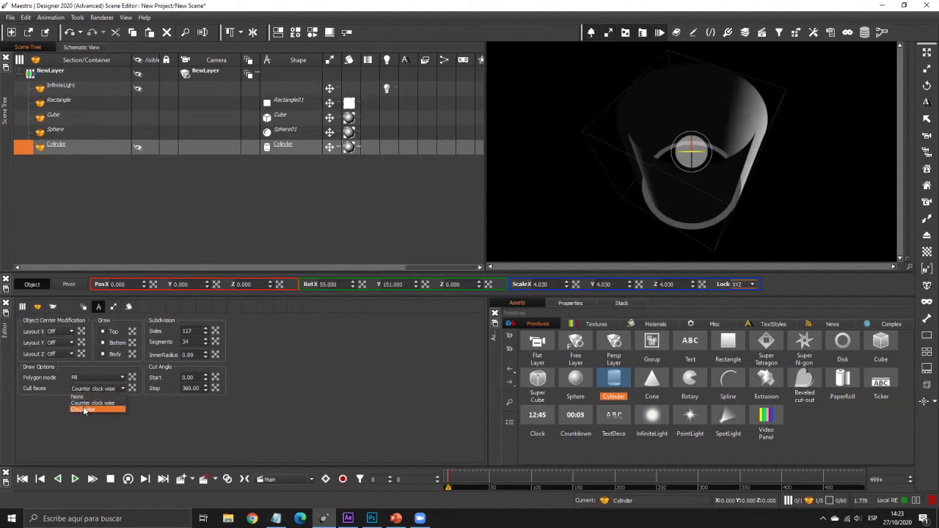
left_click(83, 411)
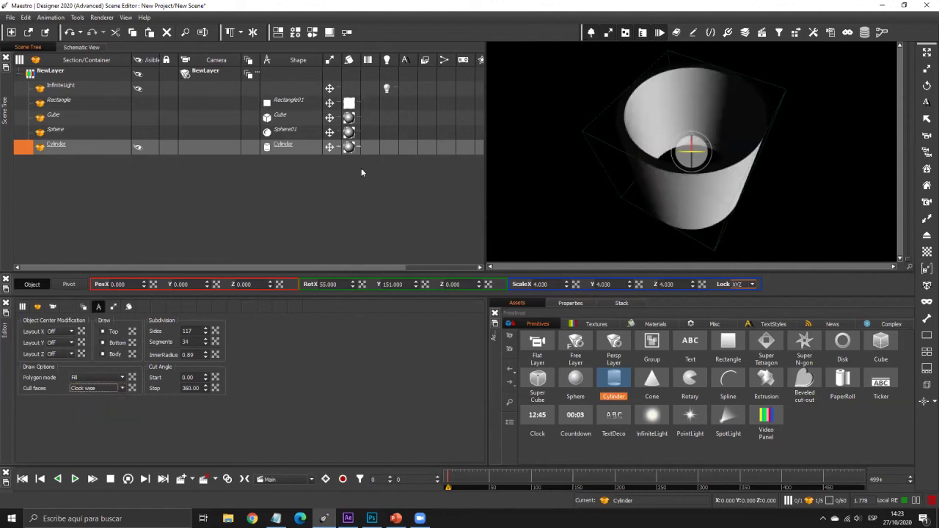
Step: Scale the cylinder to 4.73, rotate it to 61 about X, and set its face culling to None
left_click_drag(567, 286, 651, 152)
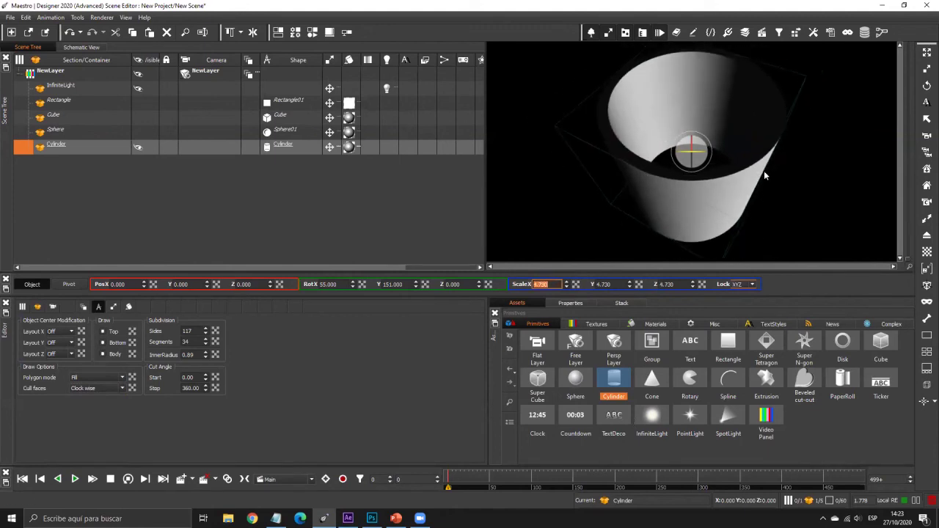
left_click_drag(357, 284, 323, 292)
left_click(92, 389)
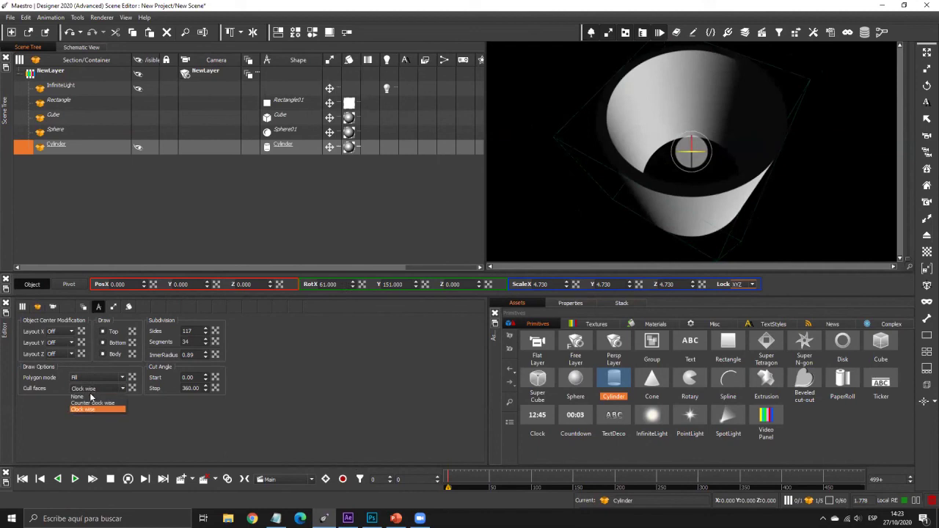
left_click(89, 399)
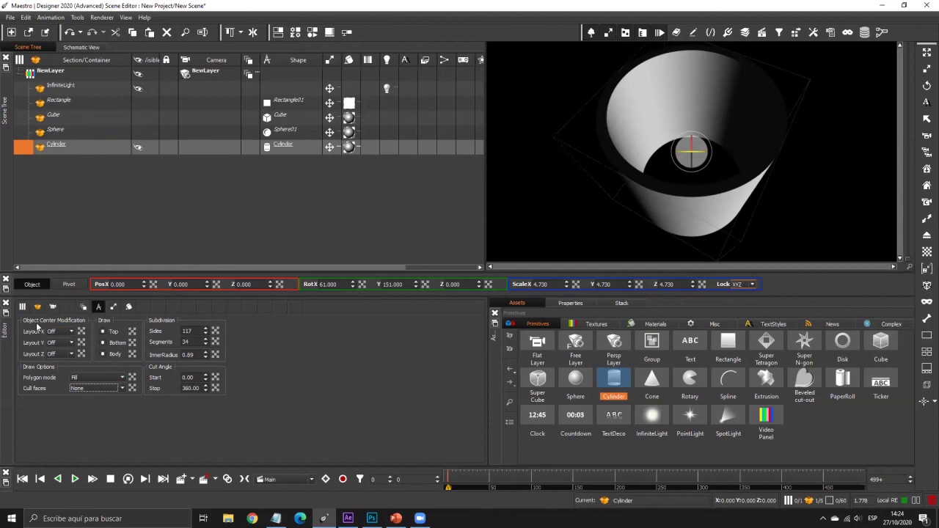
Step: Switch to the position manipulator and delete the cylinder
left_click(926, 53)
left_click(65, 151)
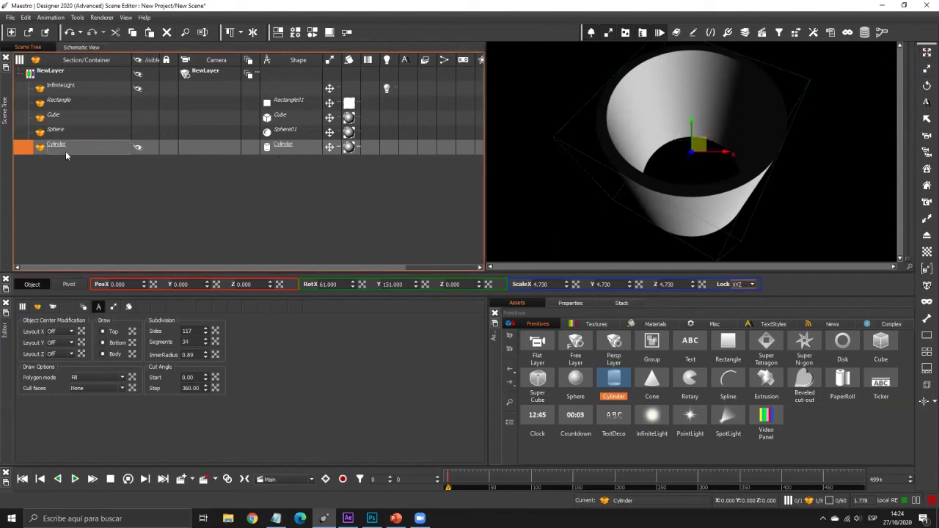
key("Delete")
Step: Add a second Cube to NewLayer and scale it uniformly to 3.18
left_click_drag(889, 352, 229, 148)
left_click_drag(568, 285, 828, 272)
mouse_move(628, 285)
left_mouse_down()
mouse_move(648, 154)
mouse_move(689, 3)
mouse_move(611, 280)
left_mouse_up()
key("ctrl+z")
Step: Rotate the second cube to 53 about Y
left_click_drag(416, 284, 458, 204)
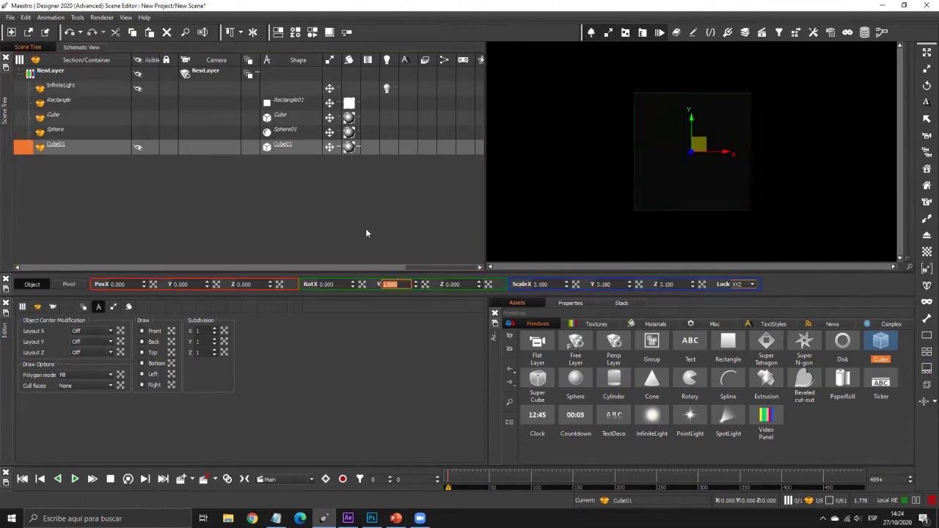
type("53")
key("Return")
left_click_drag(413, 26, 413, 24)
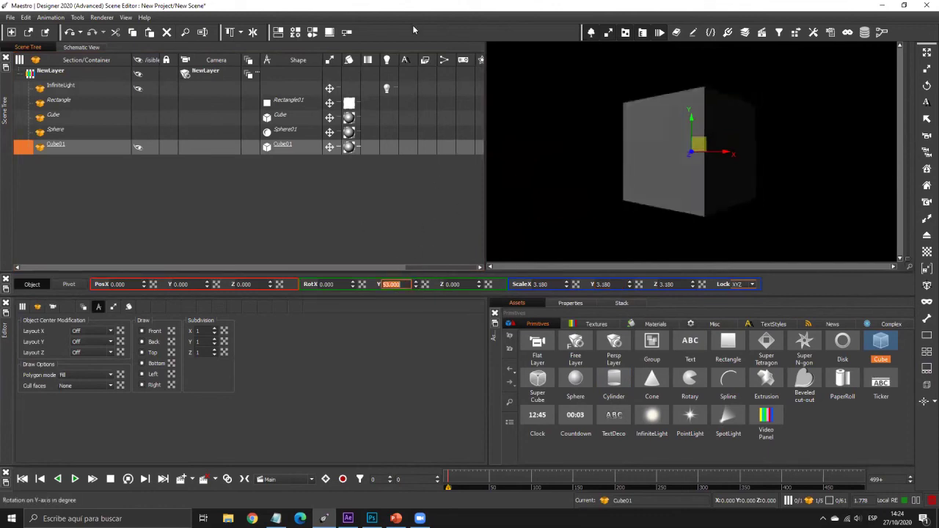
Step: Try the second cube's object center with Layout X set to Left and to Right
left_click(88, 342)
left_click(87, 347)
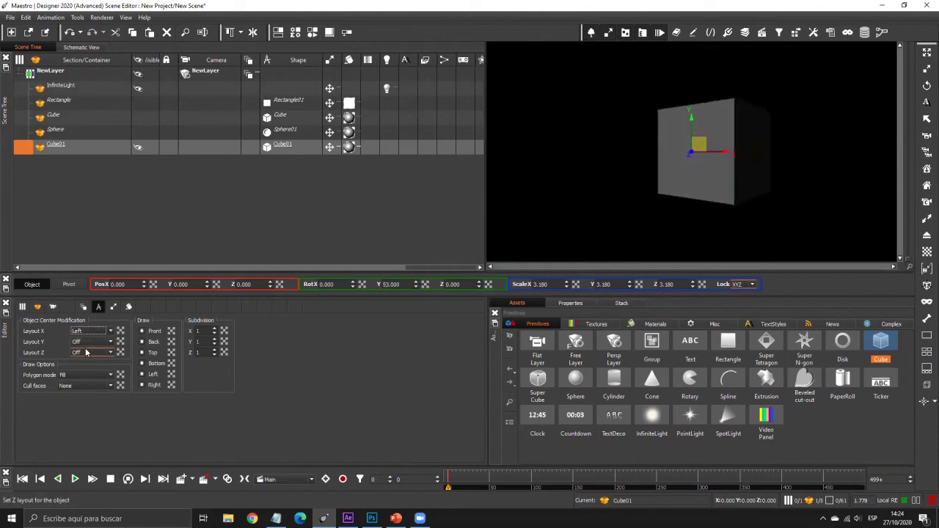
left_click(94, 333)
left_click(90, 348)
left_click(94, 335)
left_click(83, 352)
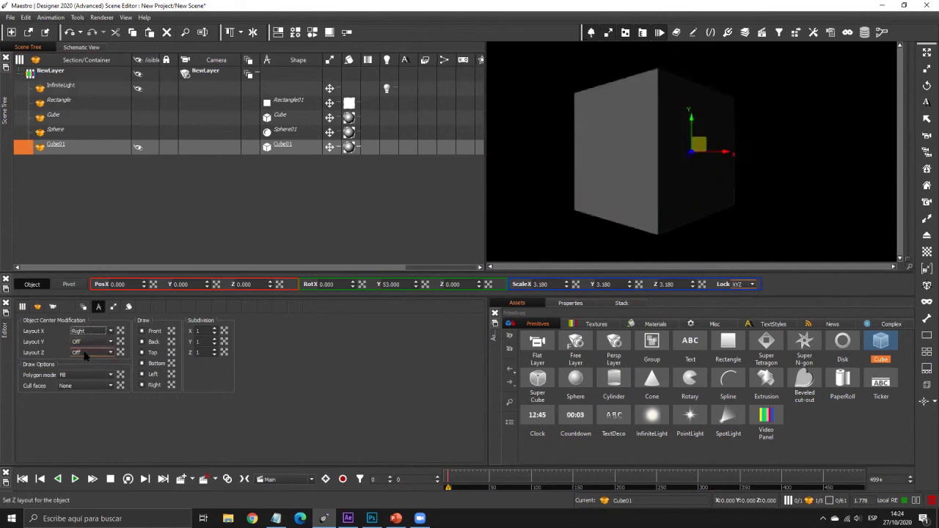
Step: Replace the second cube with a new Rectangle scaled to 2.87
left_click(94, 145)
key("Delete")
left_click_drag(727, 341, 192, 153)
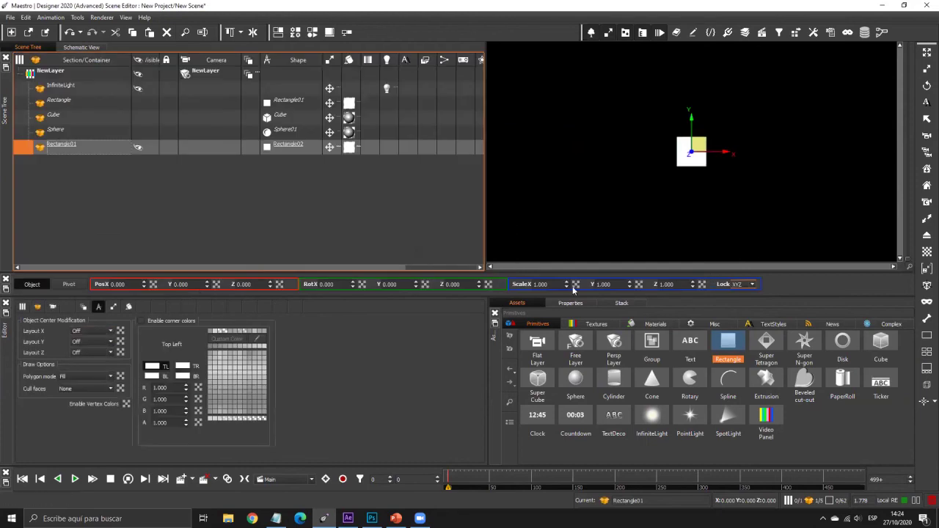
left_click_drag(566, 285, 544, 323)
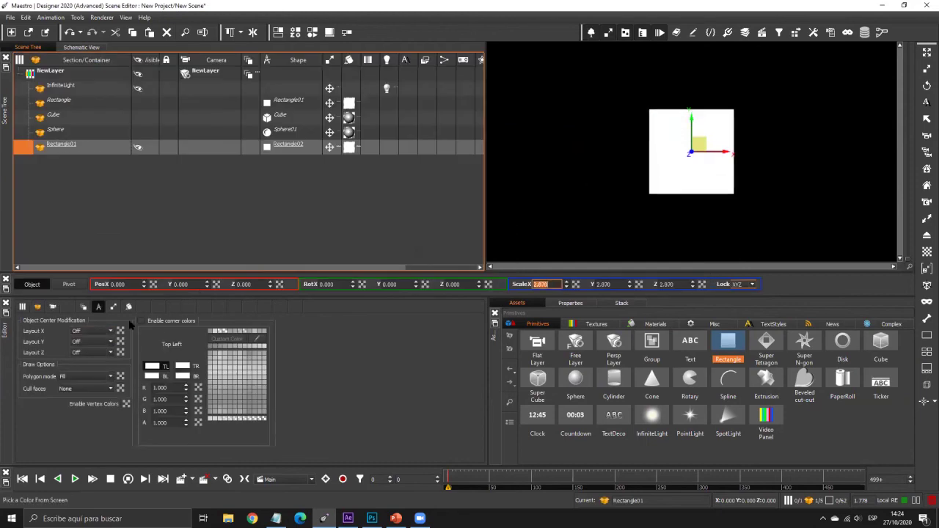
Step: Set the new rectangle's object center to Layout X Left and Layout Y Top
left_click(92, 330)
left_click(83, 342)
left_click(103, 332)
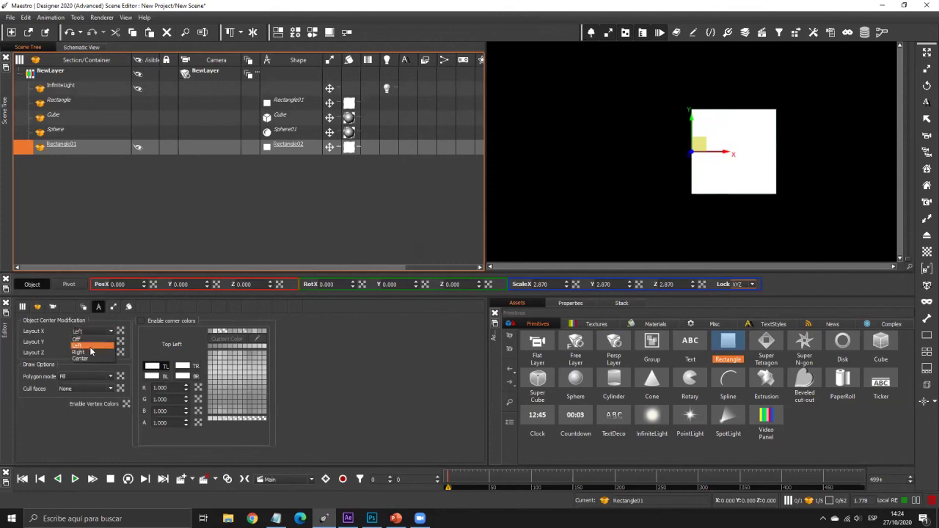
left_click(66, 340)
left_click(80, 343)
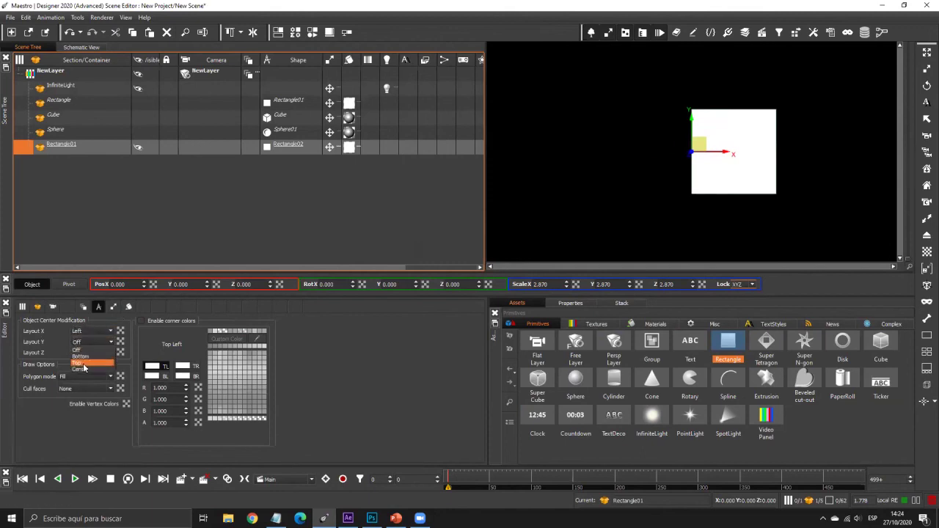
left_click(84, 363)
Step: Change the new rectangle's Layout X to Right and keep Layout Z at Off
left_click(101, 331)
left_click(81, 358)
left_click(94, 353)
left_click(94, 354)
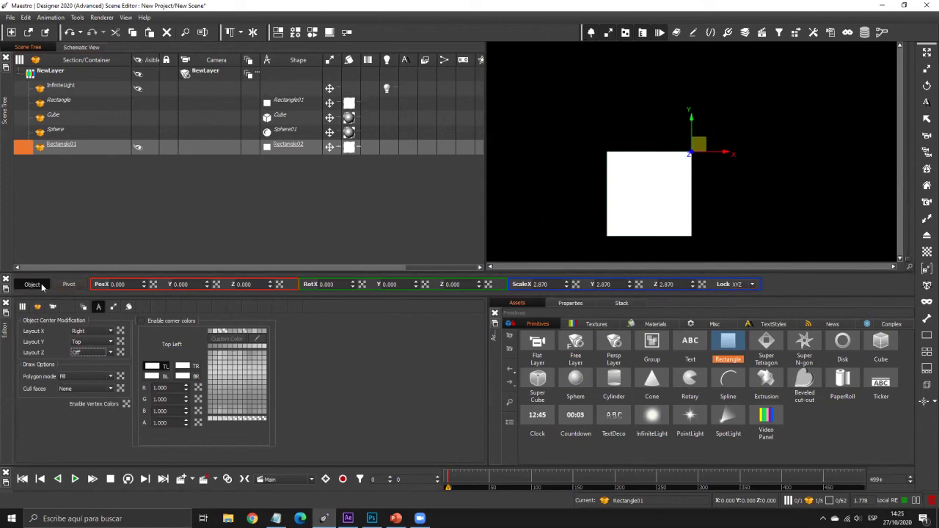
Step: Move the new rectangle's pivot to X -0.8 and Y -0.4
left_click(69, 284)
left_click_drag(145, 283, 145, 304)
mouse_move(208, 283)
left_mouse_down()
mouse_move(208, 306)
mouse_move(209, 297)
left_mouse_up()
left_click_drag(144, 284, 146, 299)
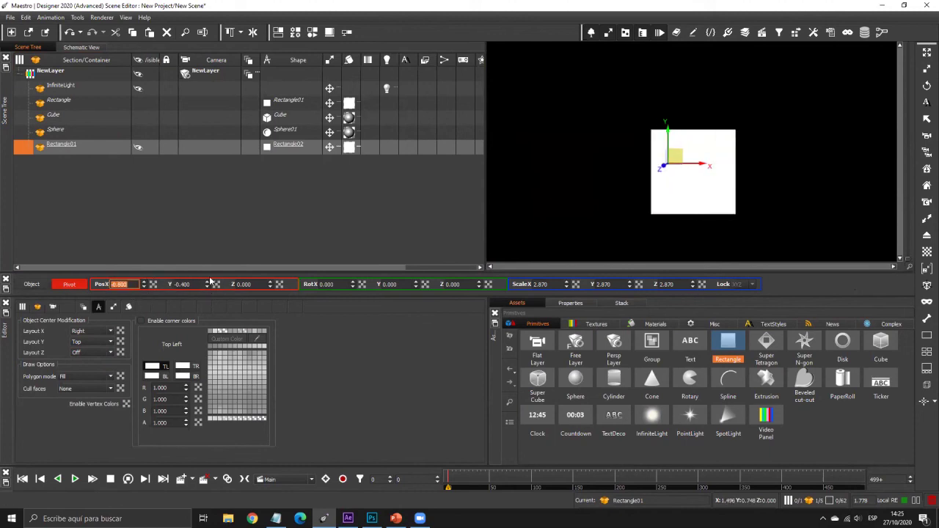
Step: Move the new rectangle's pivot to Y -0.3 and rotate the object 3 degrees about Z
left_click_drag(209, 284, 204, 284)
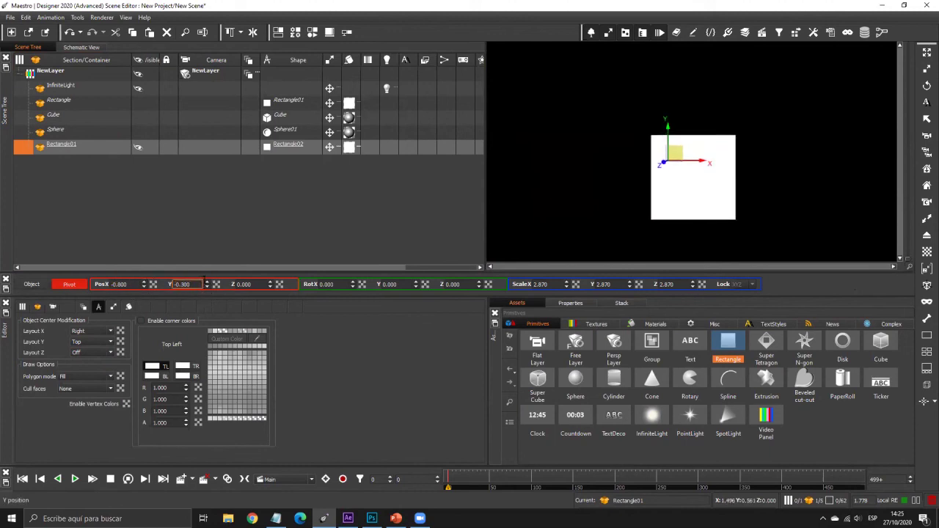
left_click(32, 284)
left_click_drag(478, 285, 509, 288)
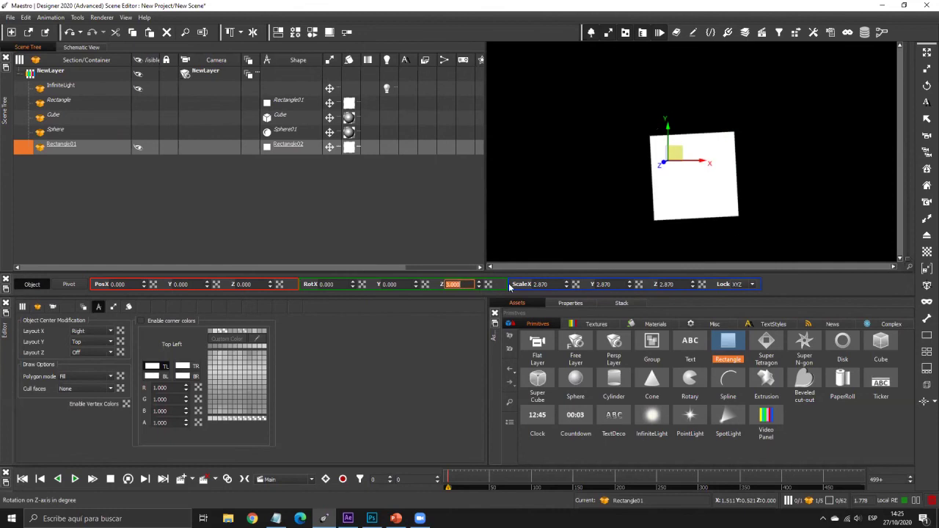
Step: Delete the second rectangle and look over the shape and transformation entries of the remaining objects
left_click(110, 151)
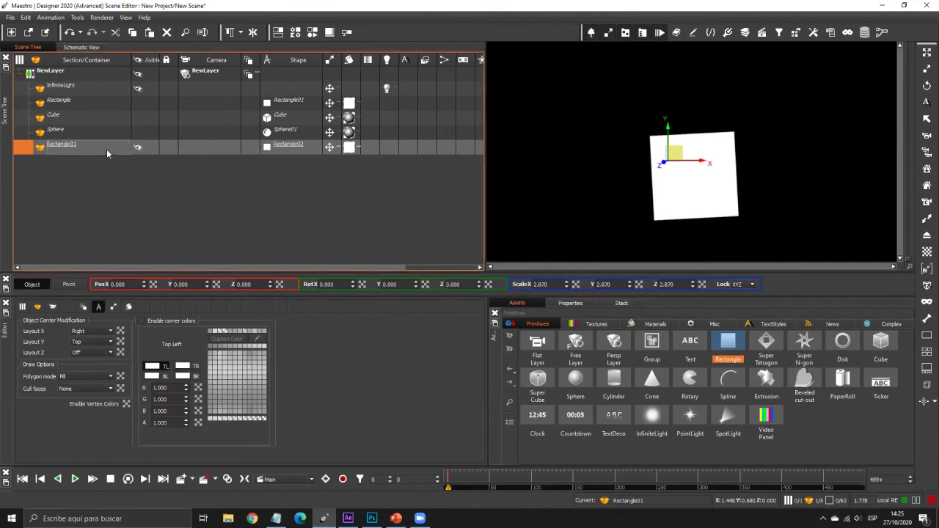
key("Delete")
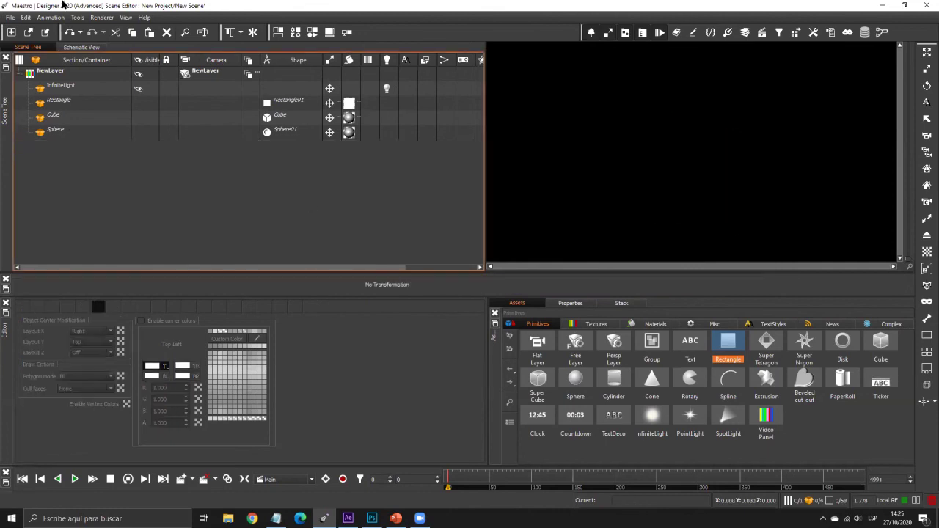
left_click(298, 119)
left_click(298, 104)
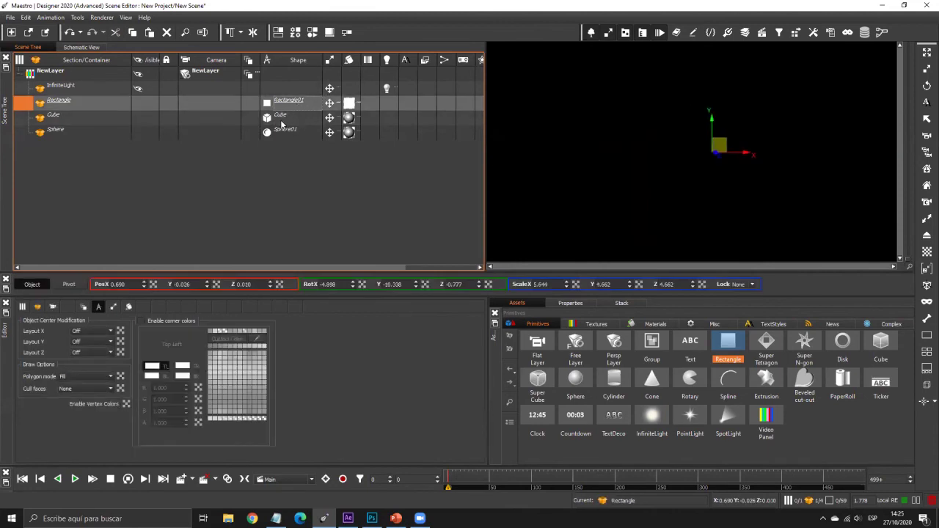
left_click(284, 129)
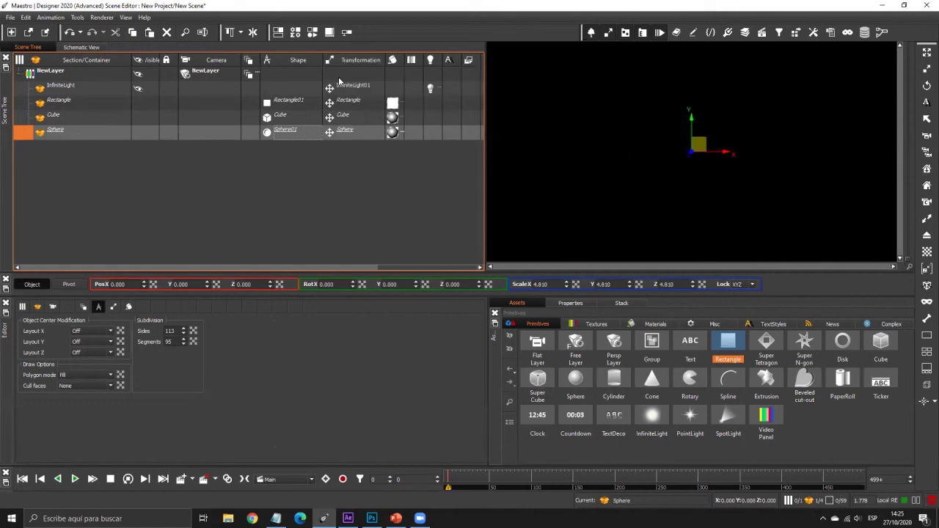
left_click(332, 104)
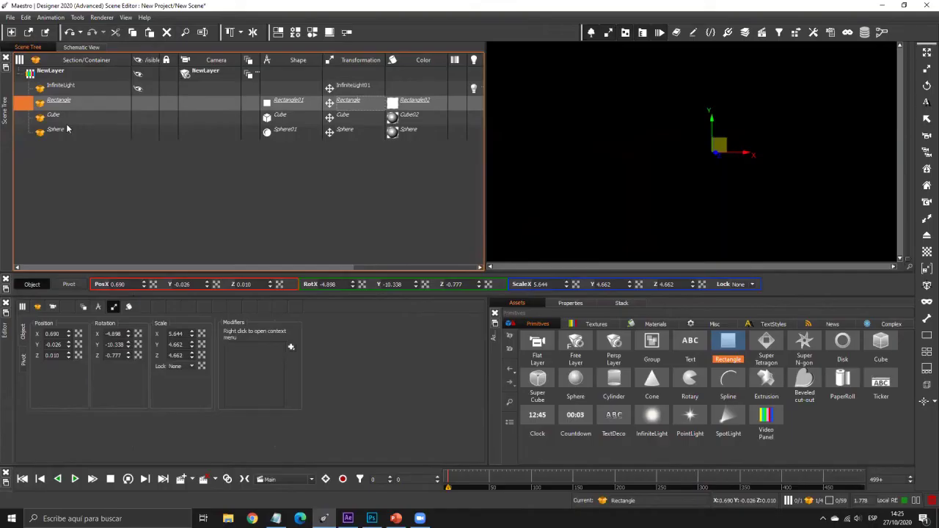
Step: Make the sphere visible and set the infinite light's X rotation to -40
left_click(123, 132)
left_click(138, 132)
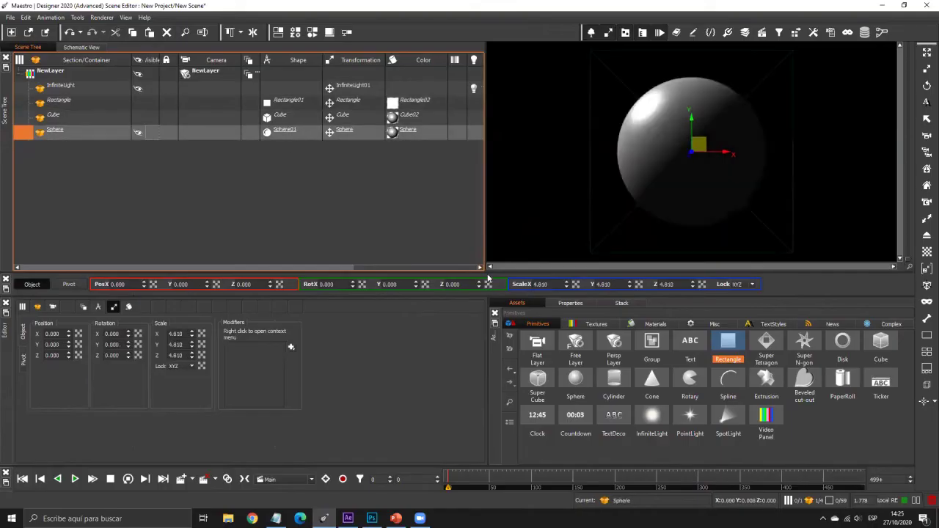
left_click(393, 132)
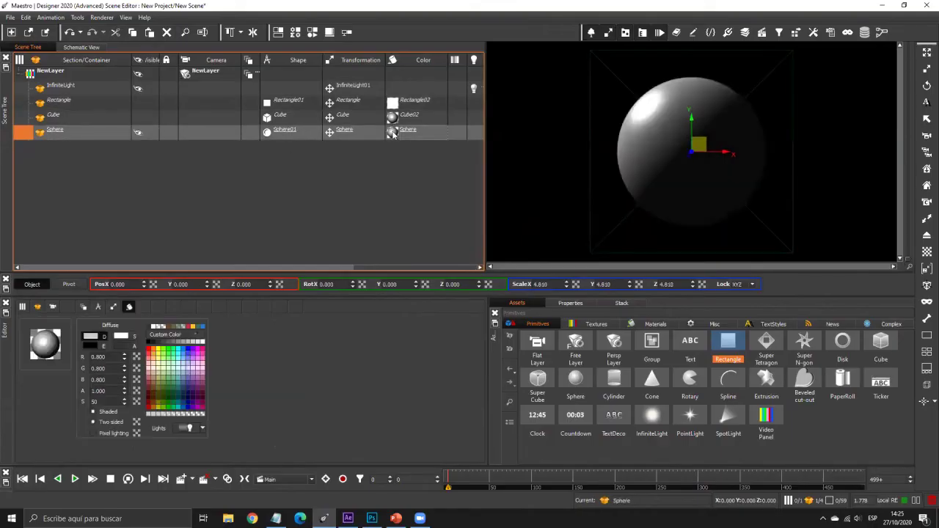
left_click(73, 87)
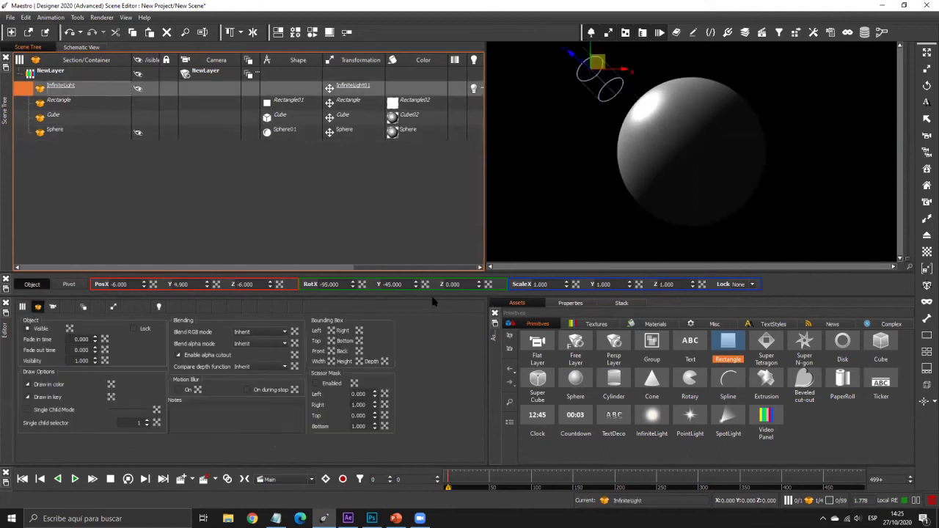
left_click_drag(353, 285, 363, 214)
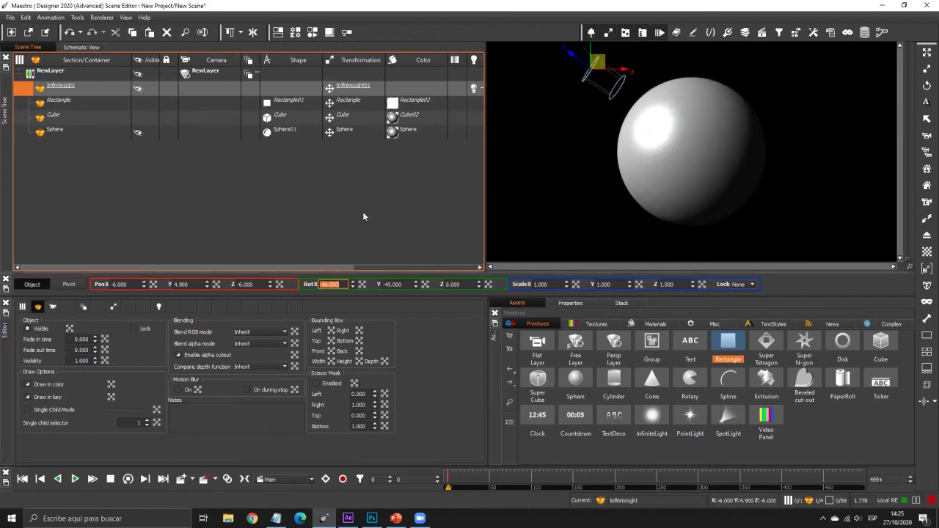
Step: Set the sphere material's diffuse color to mint green (0.494, 1.000, 0.747) and its specular color to pink (1.000, 0.000, 0.500)
left_click(399, 133)
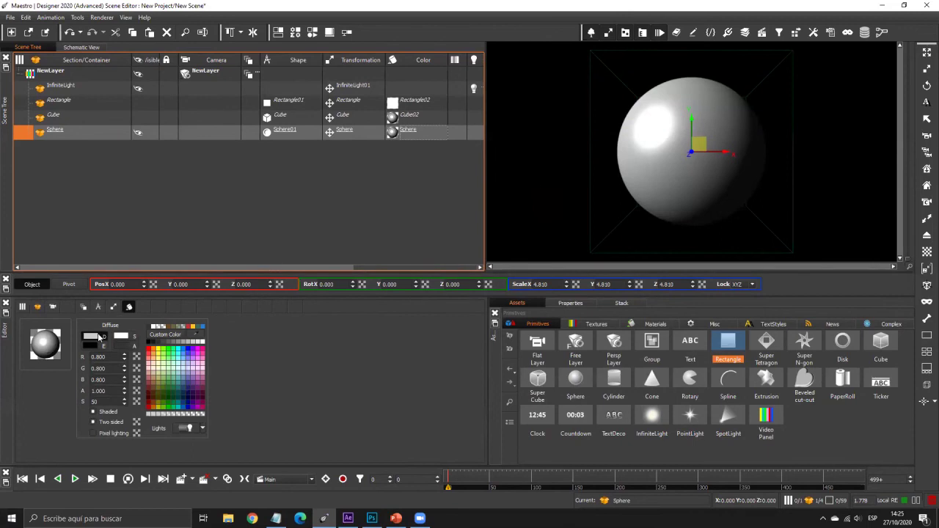
mouse_move(162, 347)
left_mouse_down()
mouse_move(185, 383)
mouse_move(171, 360)
left_mouse_up()
left_click(168, 361)
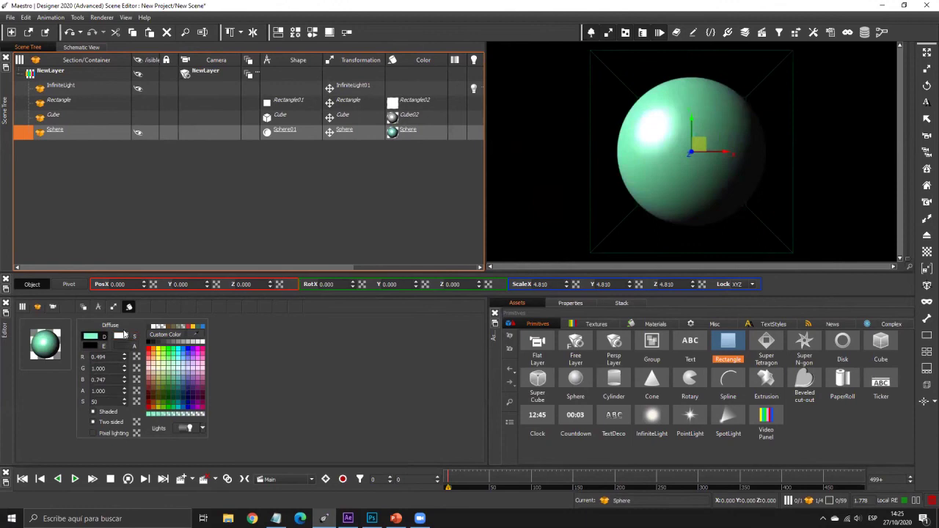
left_click(121, 336)
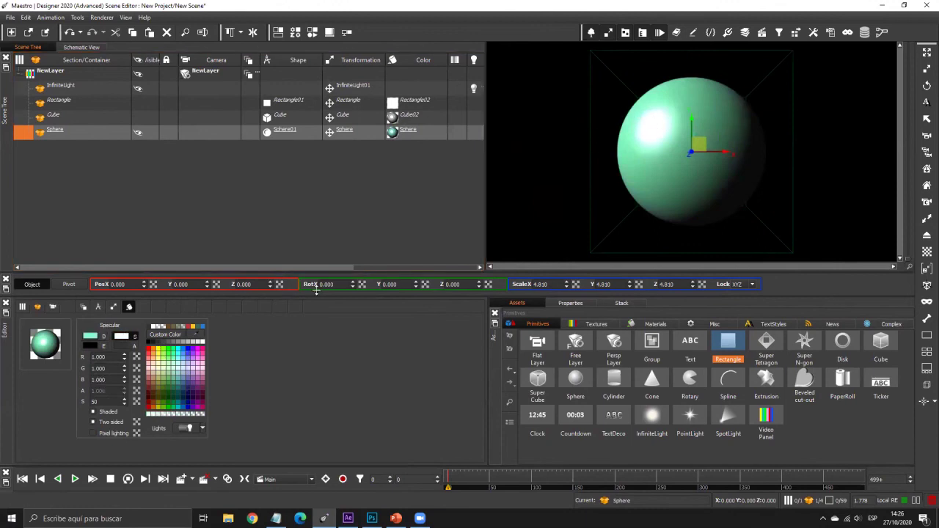
left_click(190, 368)
left_click(189, 378)
left_click(191, 387)
left_click_drag(189, 397, 199, 372)
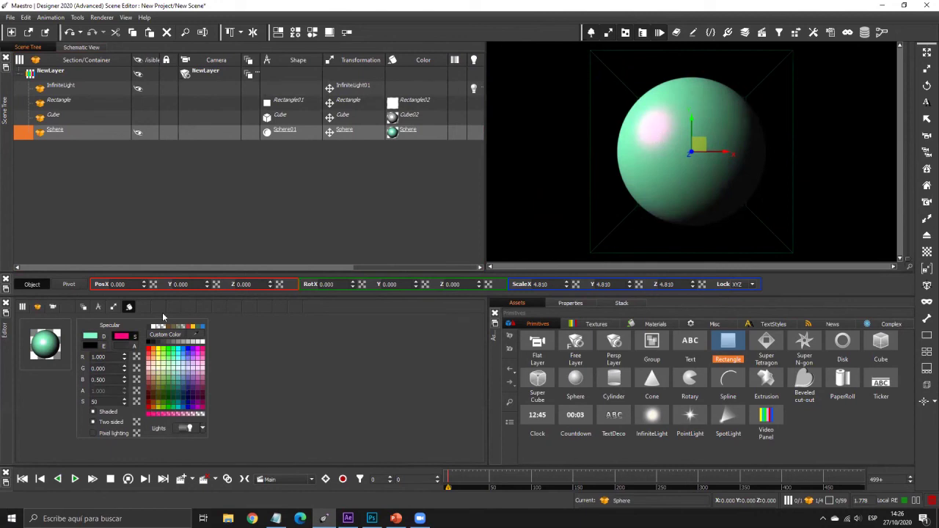
Step: Set the sphere material's emission color to bright red (1.000, 0.024, 0.024)
left_click(91, 346)
left_click(154, 339)
left_click_drag(359, 217, 418, 194)
left_click(606, 329)
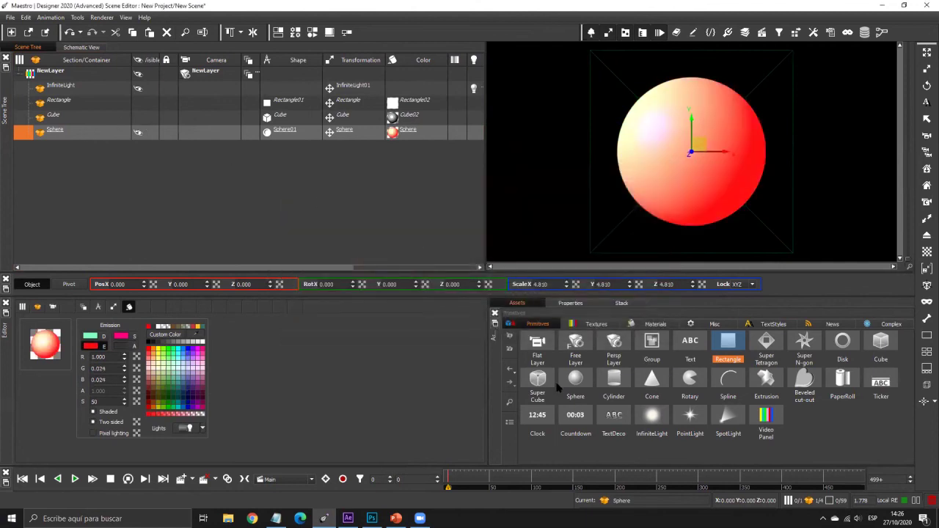
Step: Add a second sphere scaled to 3.31 at X 4.1 beside the red one and delete it again
left_click_drag(575, 379, 253, 213)
left_click_drag(144, 284, 155, 455)
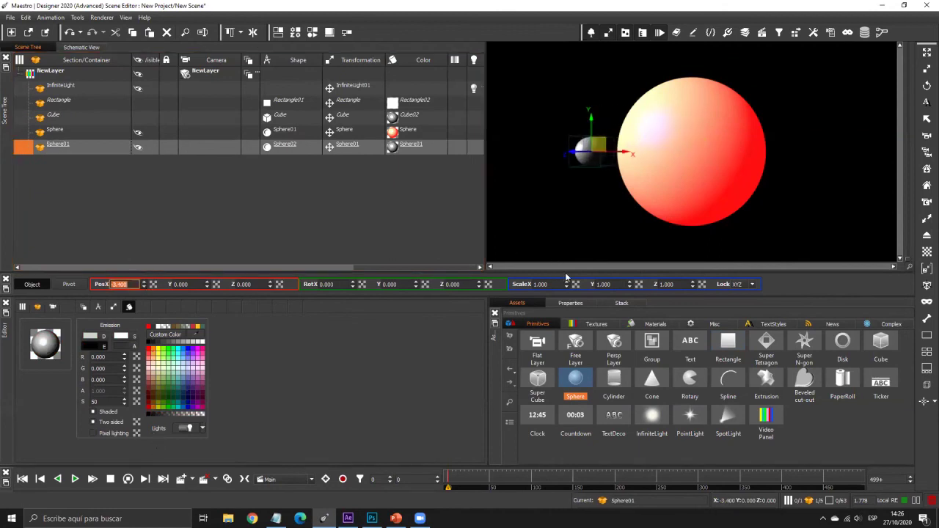
left_click_drag(567, 284, 387, 281)
left_click_drag(144, 283, 377, 469)
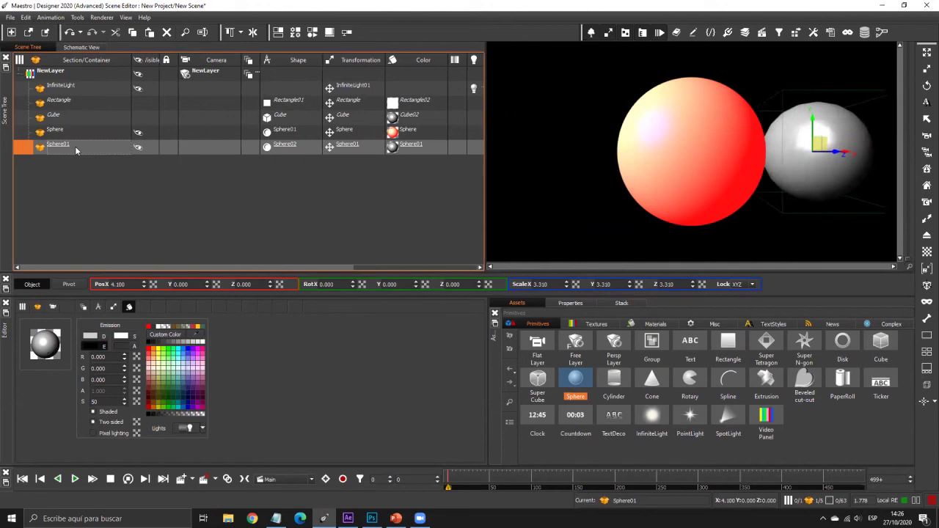
key("Delete")
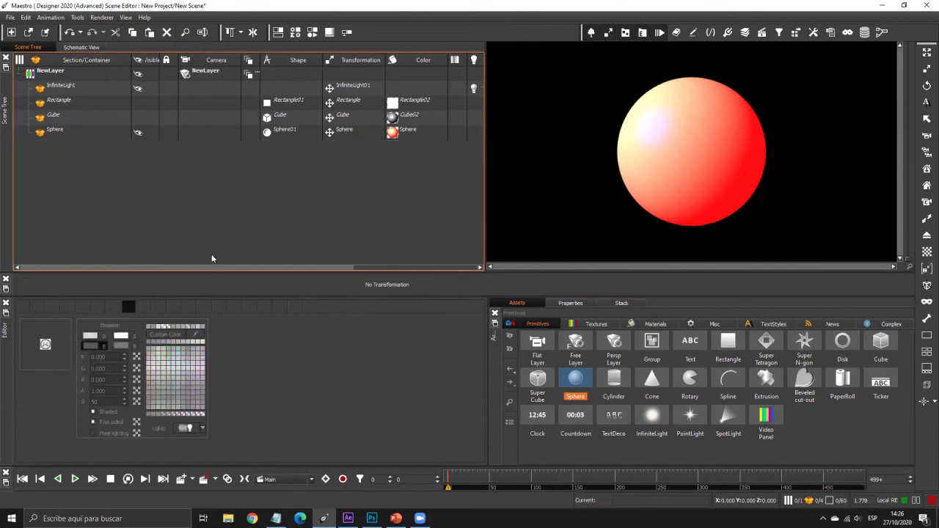
Step: Try light gray and white as the sphere material's ambient color and settle on black
left_click(391, 136)
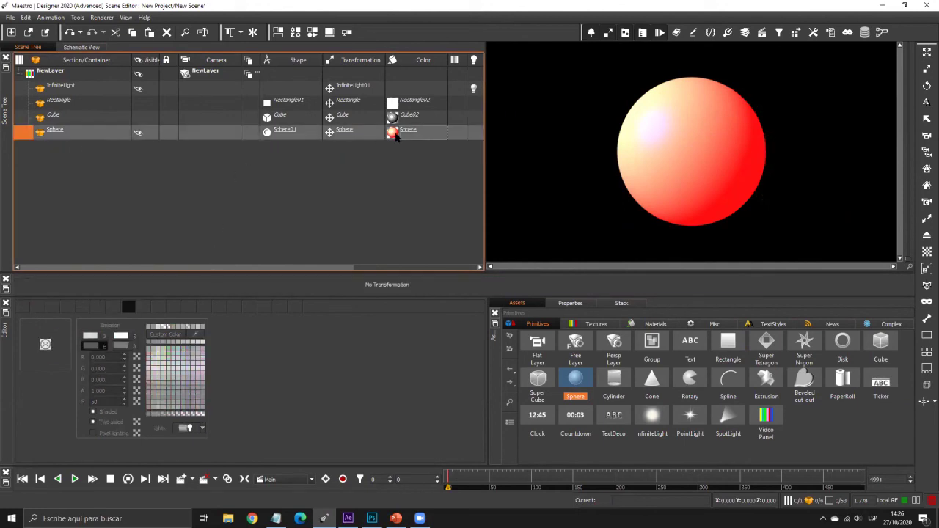
left_click(124, 348)
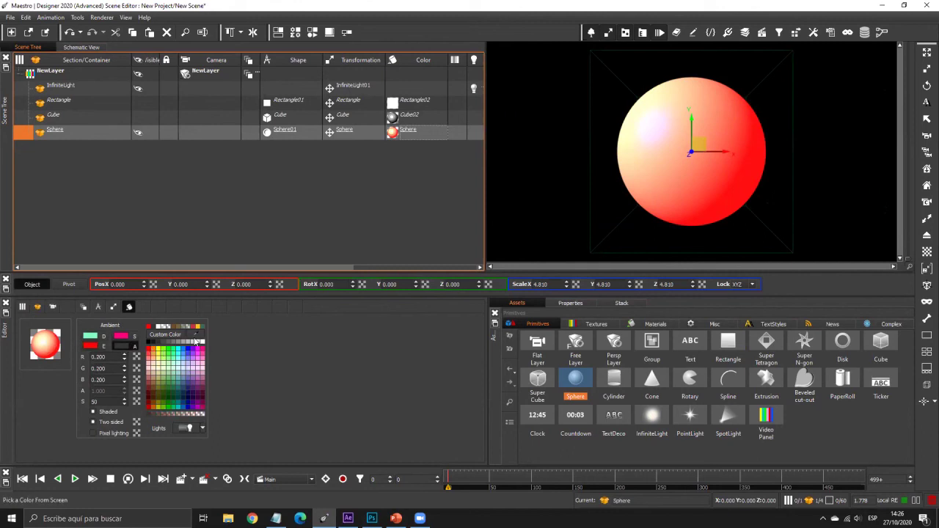
mouse_move(180, 342)
left_mouse_down()
mouse_move(163, 341)
mouse_move(194, 343)
left_mouse_up()
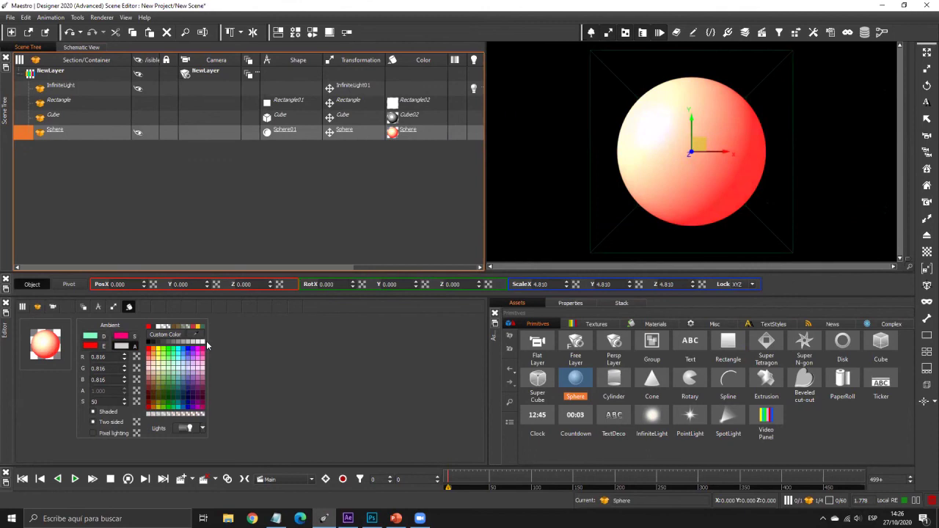
left_click(202, 343)
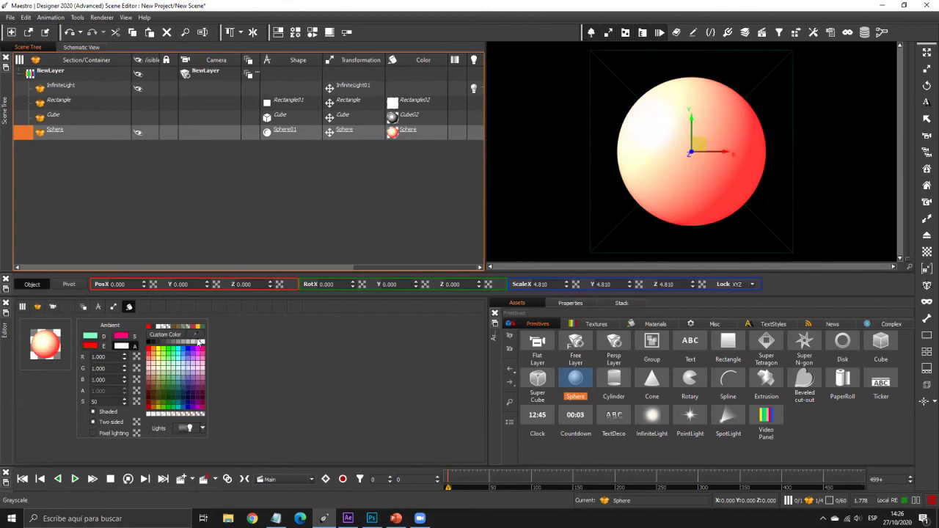
left_click(149, 343)
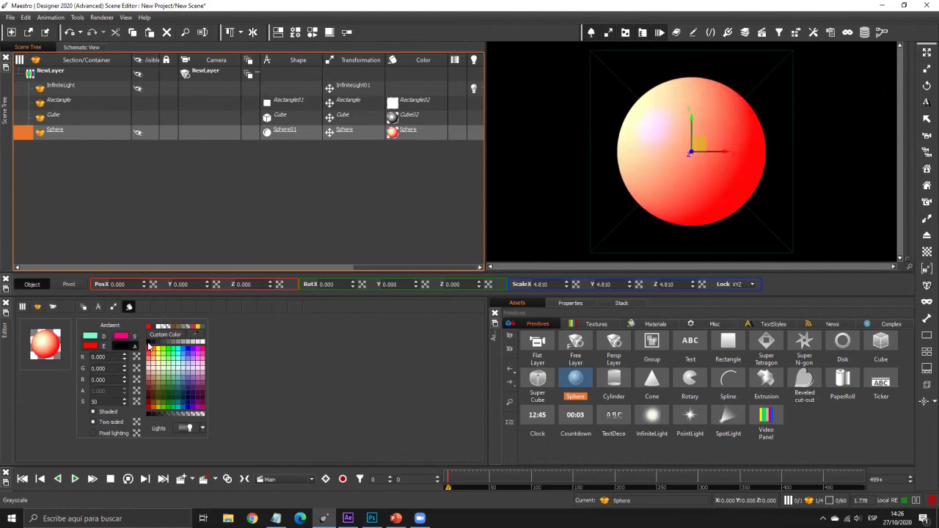
Step: Turn off the Shaded option on the sphere's material
left_click(103, 88)
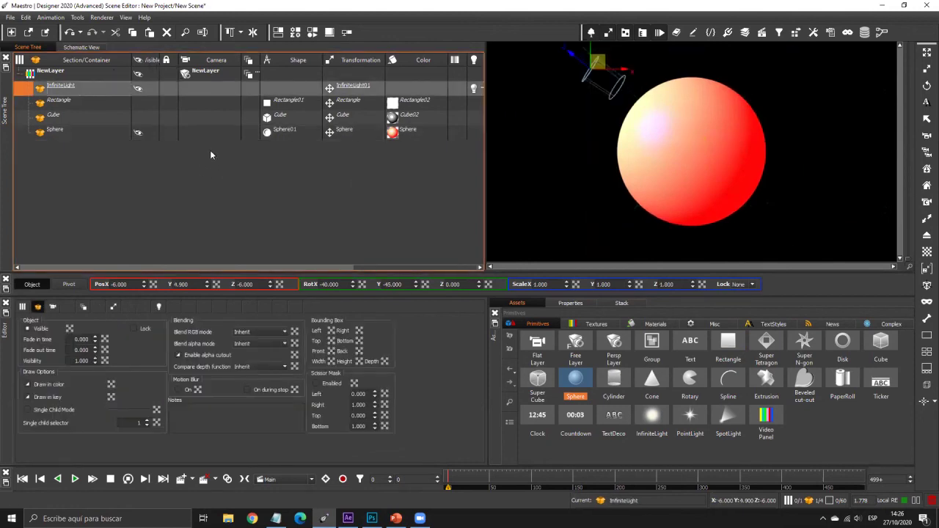
left_click(86, 134)
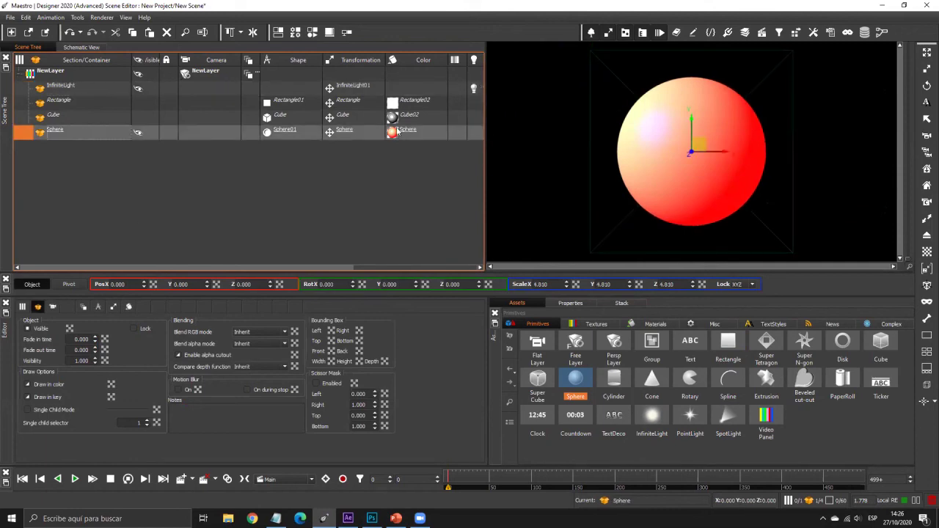
left_click(392, 132)
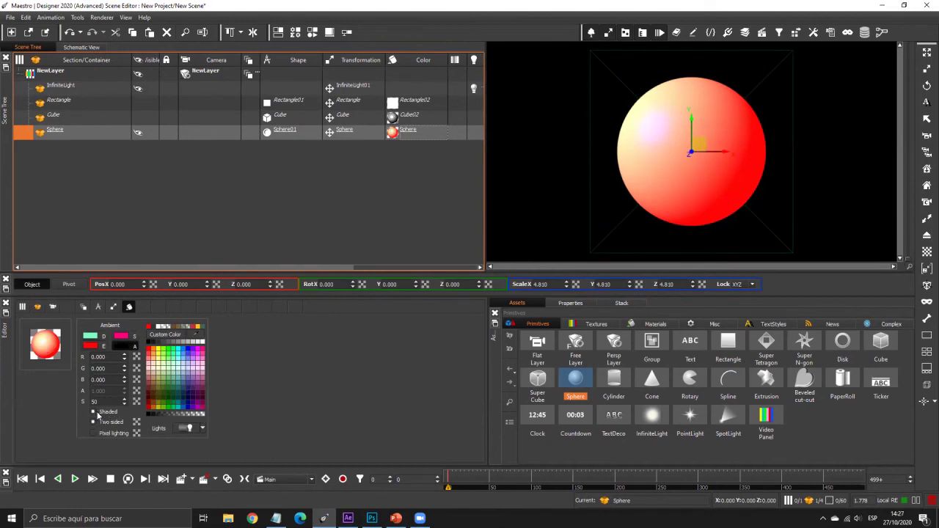
key("ctrl")
key("ctrl")
right_click(394, 134)
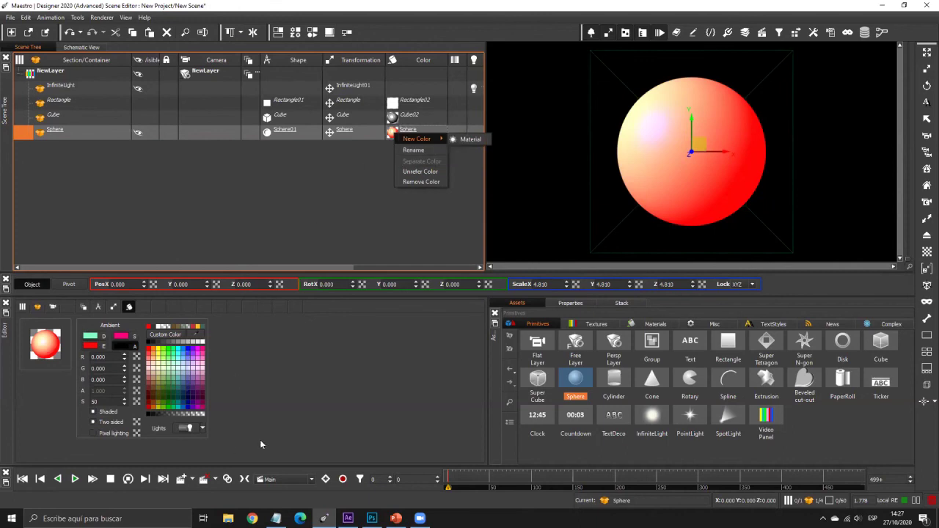
left_click(124, 420)
left_click(104, 413)
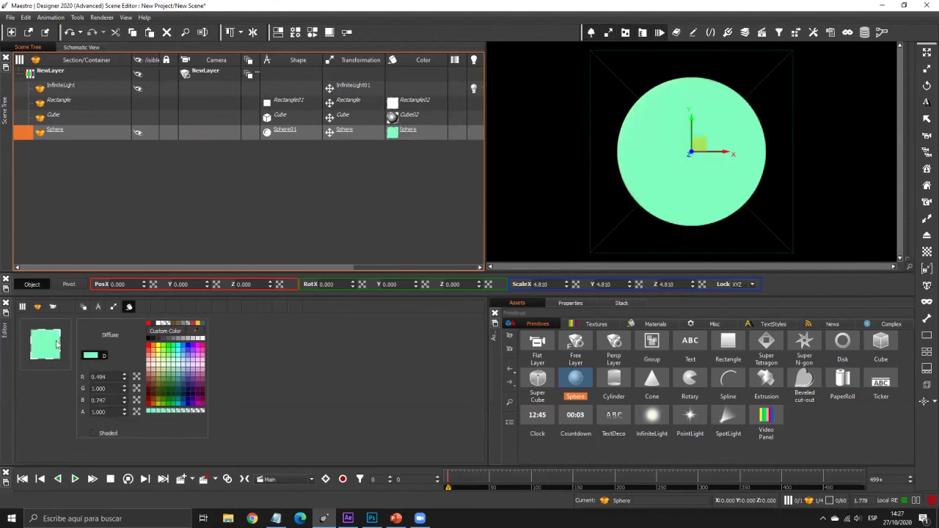
Step: Change the sphere's diffuse color to bright blue (0.008, 0.655, 0.953)
left_click(390, 250)
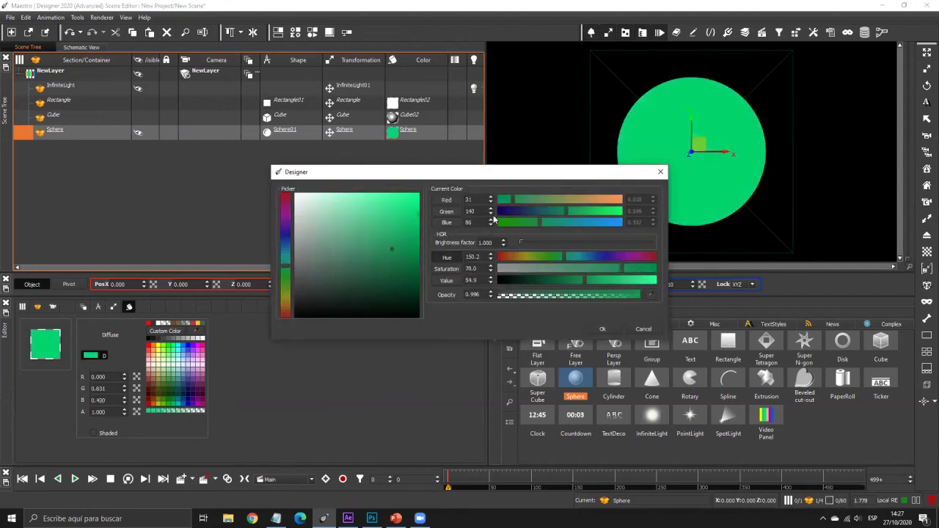
left_click(528, 212)
left_click_drag(373, 242, 417, 198)
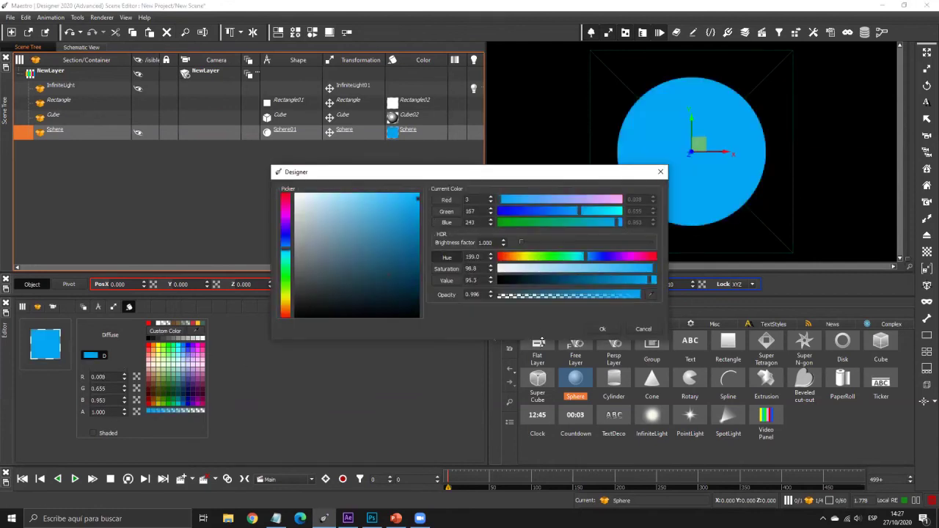
left_click(601, 329)
Step: Toggle the Shaded option on the sphere's material to compare both looks, leaving it on
left_click(107, 434)
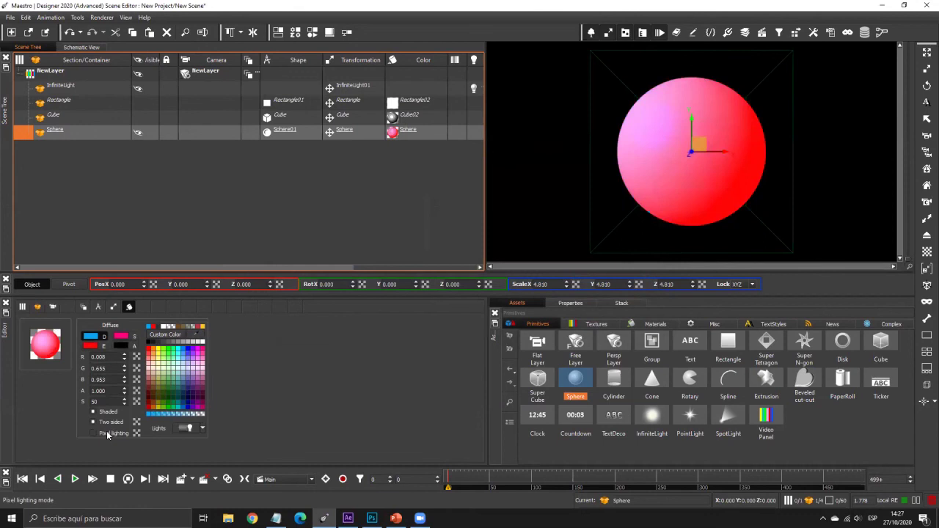
left_click(105, 432)
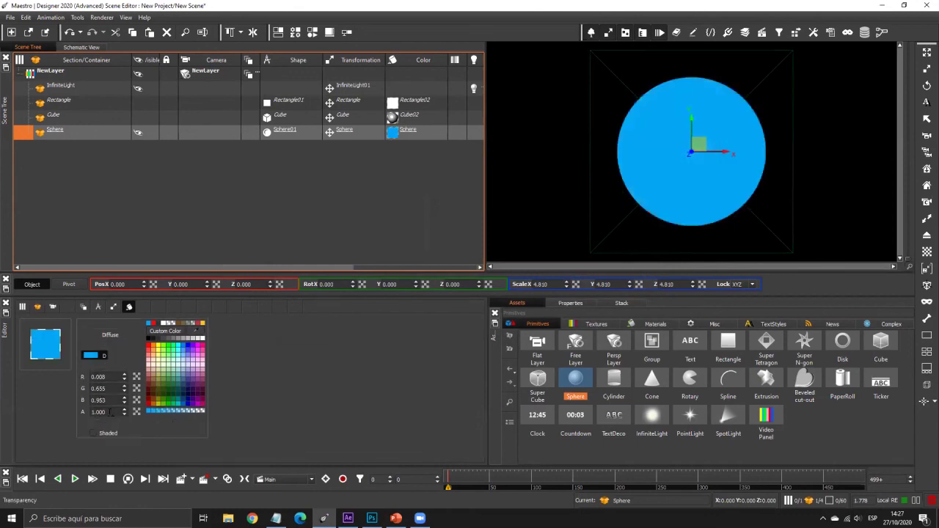
left_click(104, 432)
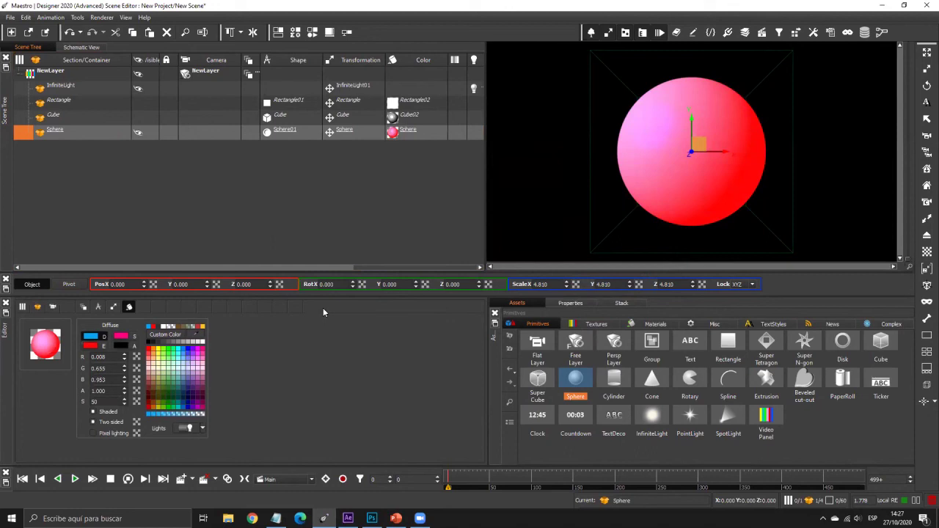
Step: Add a PointLight to the scene tree, between the cube and the sphere
left_click(77, 87)
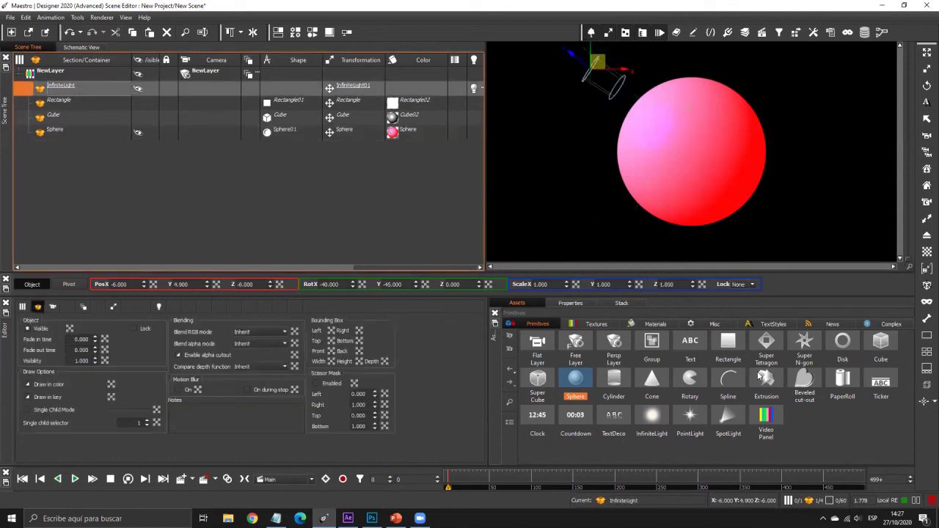
left_click(652, 421)
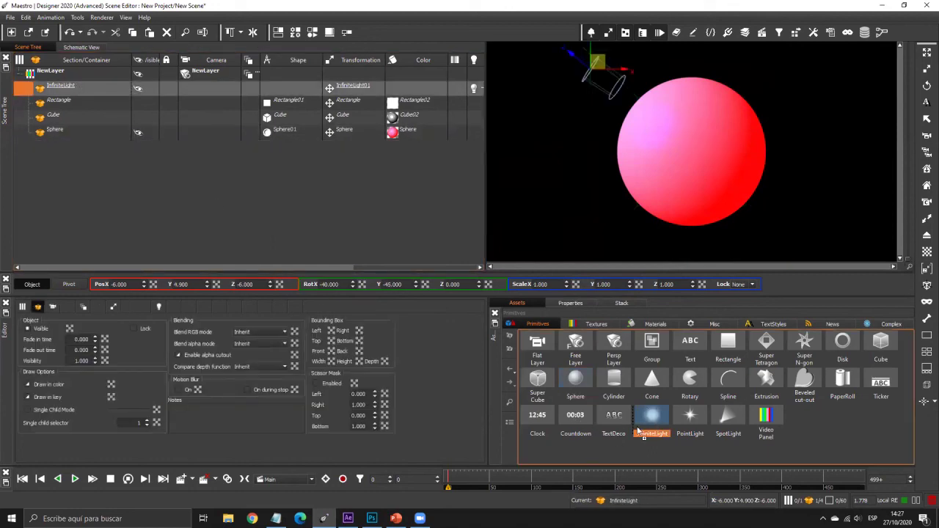
left_click_drag(690, 419, 89, 127)
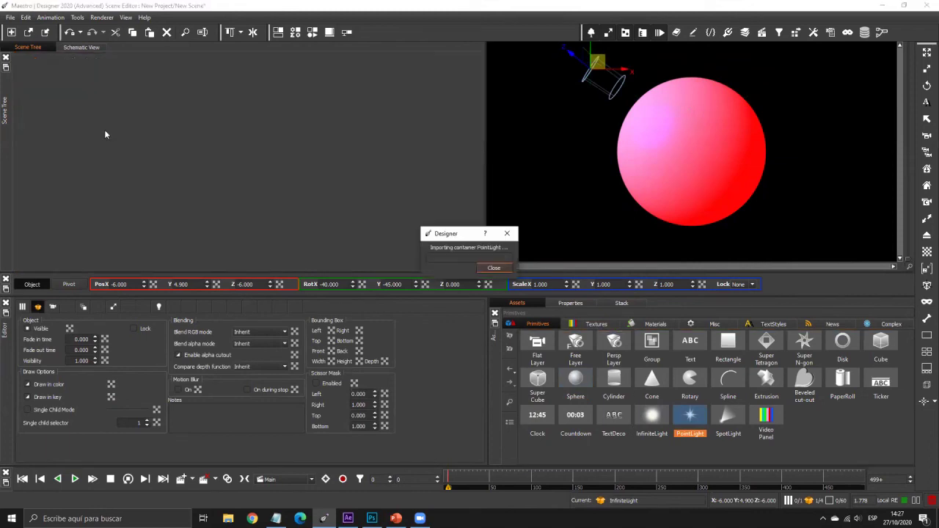
Step: Set the point light's X, Y and Z position to 0
left_click(125, 284)
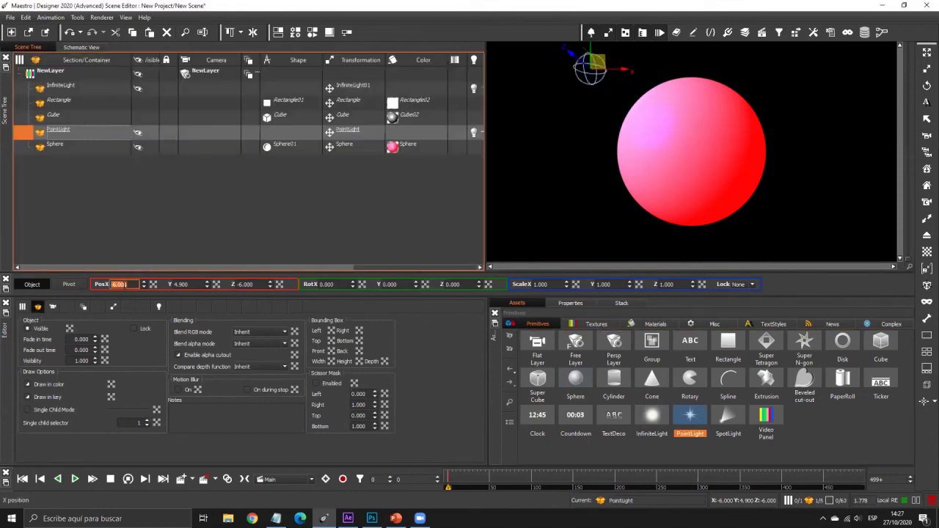
type("0")
key("Tab")
type("0")
key("Tab")
type("0")
key("Return")
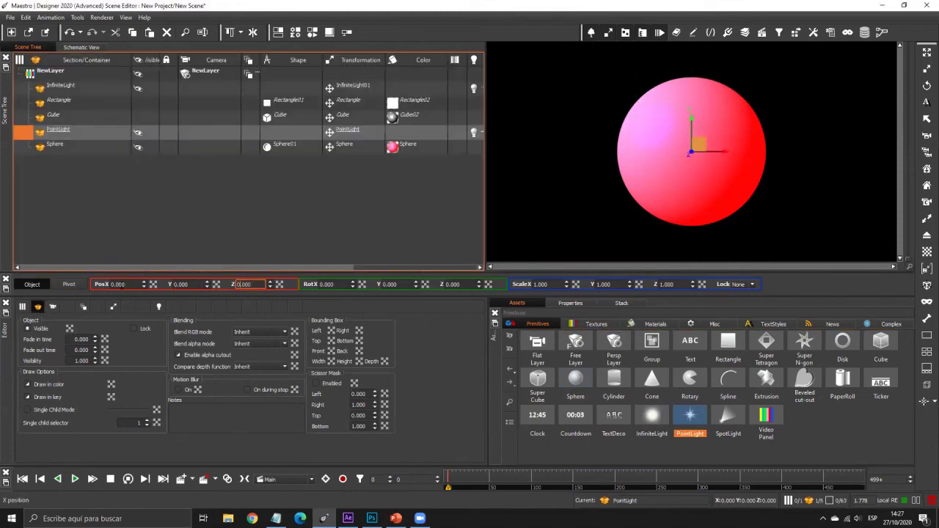
Step: Move the point light to the sphere's left and in front of it, at about X -1.59 and Z 3.84
left_click_drag(152, 284, 233, 437)
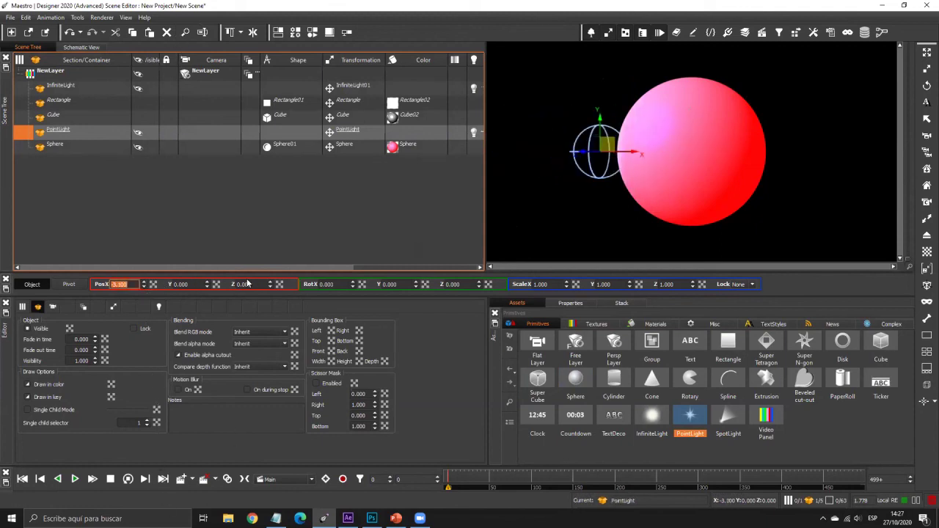
left_click_drag(271, 286, 925, 487)
left_click_drag(548, 153, 632, 154)
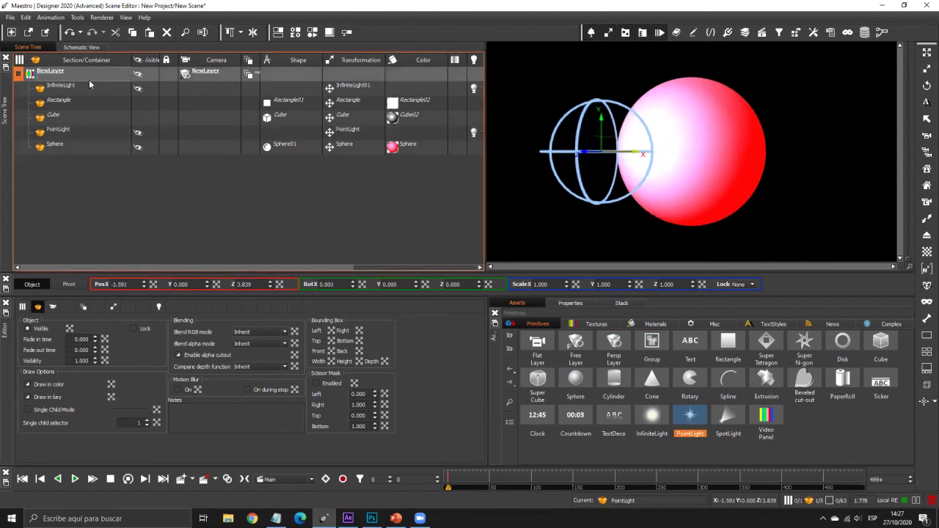
Step: Switch off the infinite light and select the point light
left_click(89, 81)
left_click(475, 89)
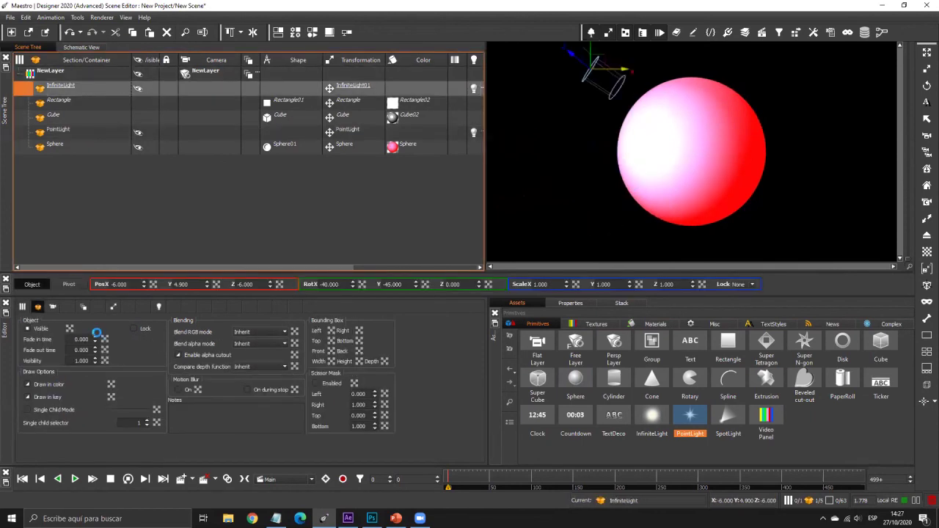
left_click(39, 332)
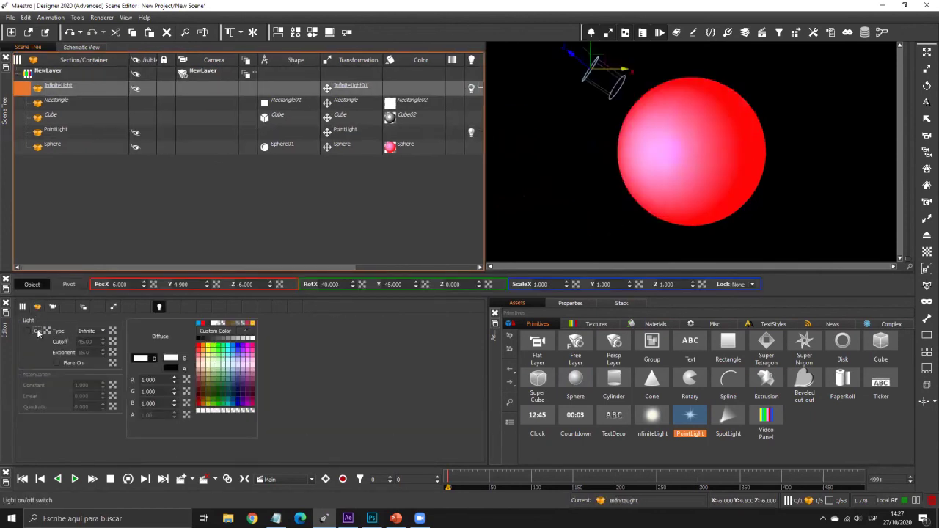
left_click(78, 131)
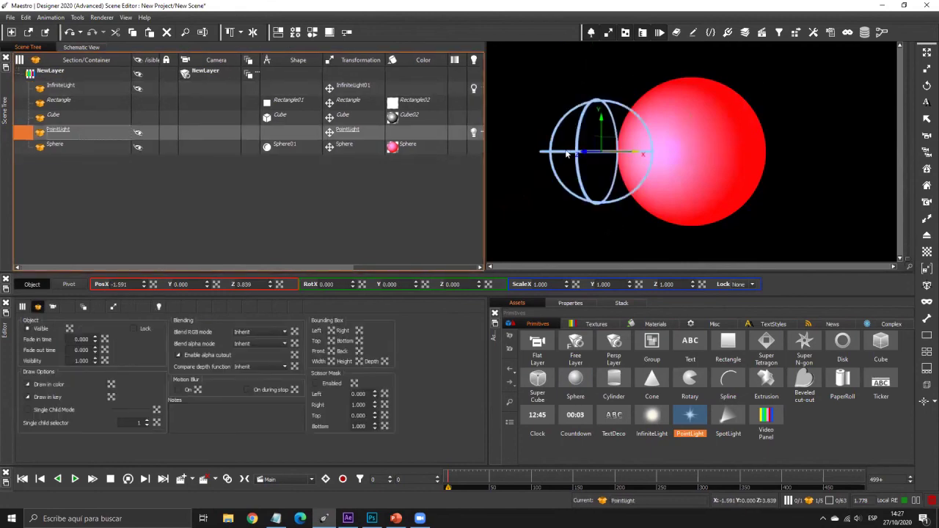
Step: Set the sphere's subdivision to 25 sides and 25 segments
left_click(391, 149)
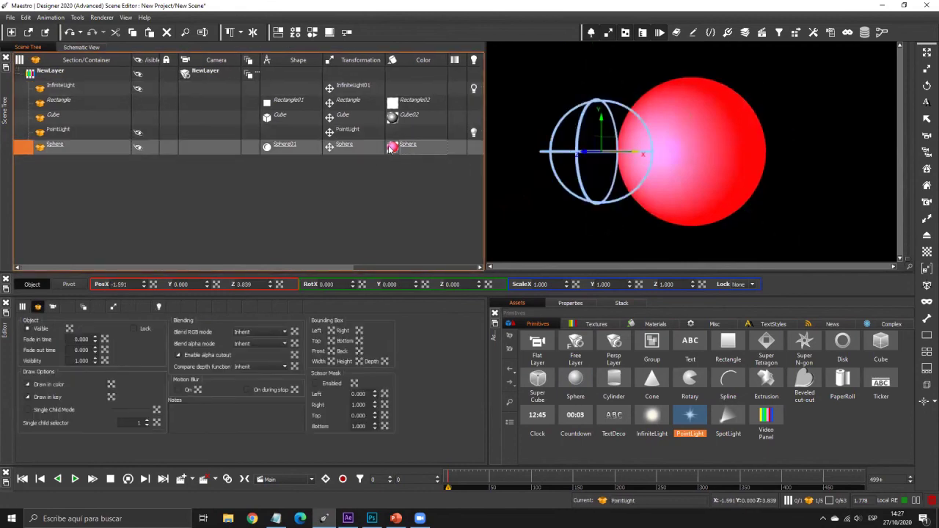
left_click(271, 149)
left_click(183, 329)
type("25")
key("Tab")
type("25")
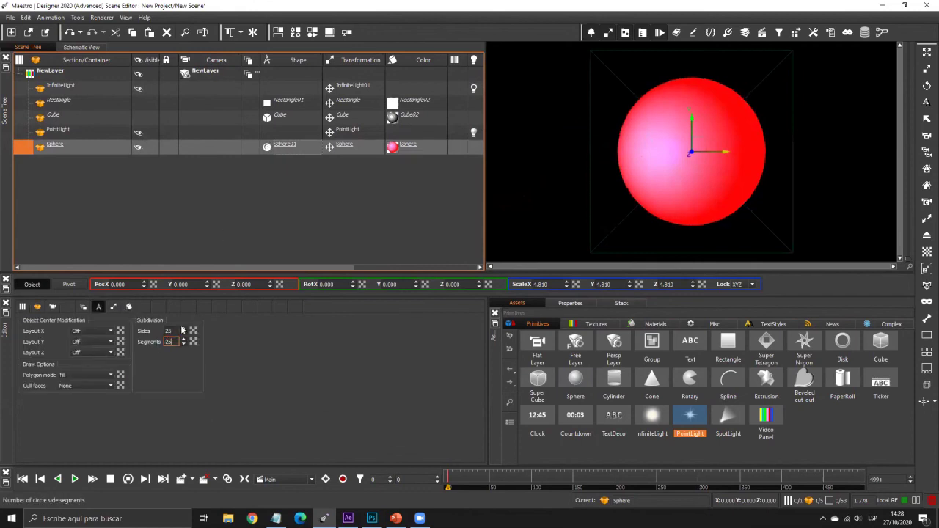
key("shift+Tab")
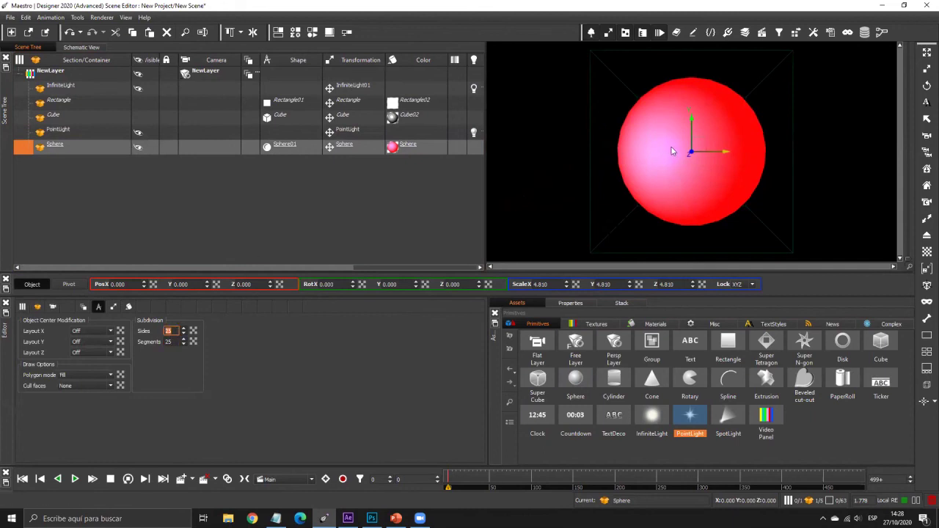
Step: Switch the sphere's polygon mode to Lines to show its mesh, then back to Fill
left_click(269, 147)
left_click(85, 375)
left_click(79, 389)
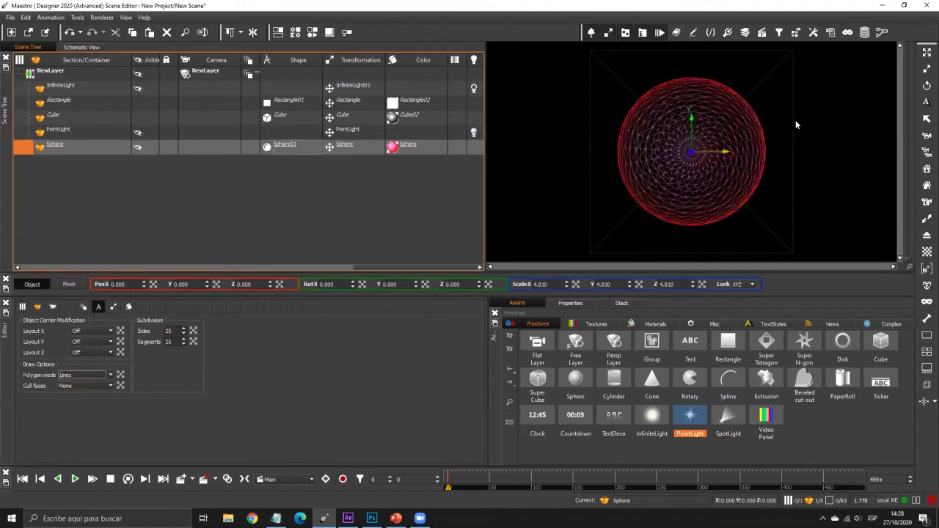
left_click(85, 375)
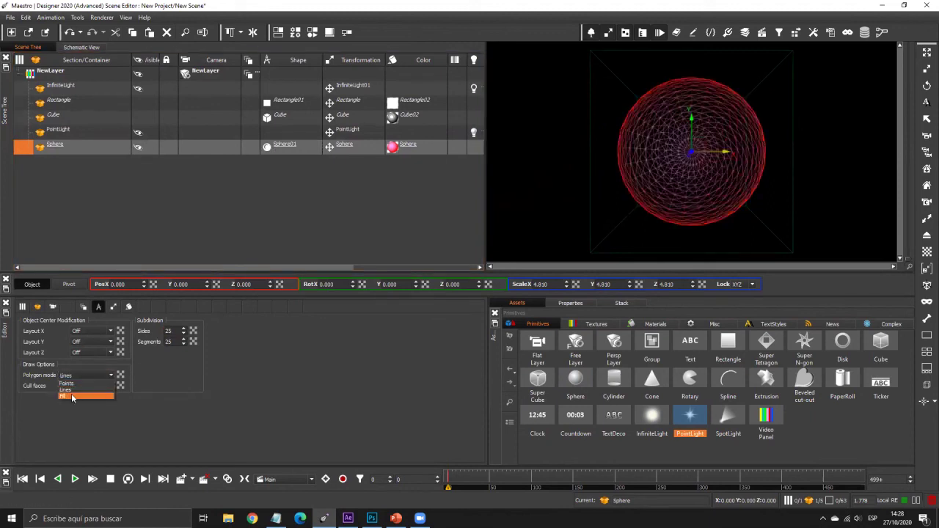
left_click(74, 395)
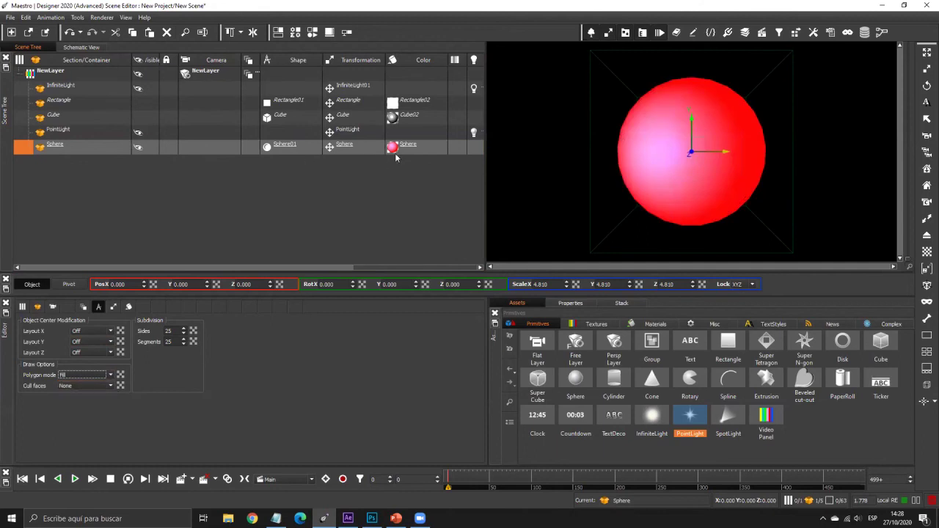
left_click(392, 147)
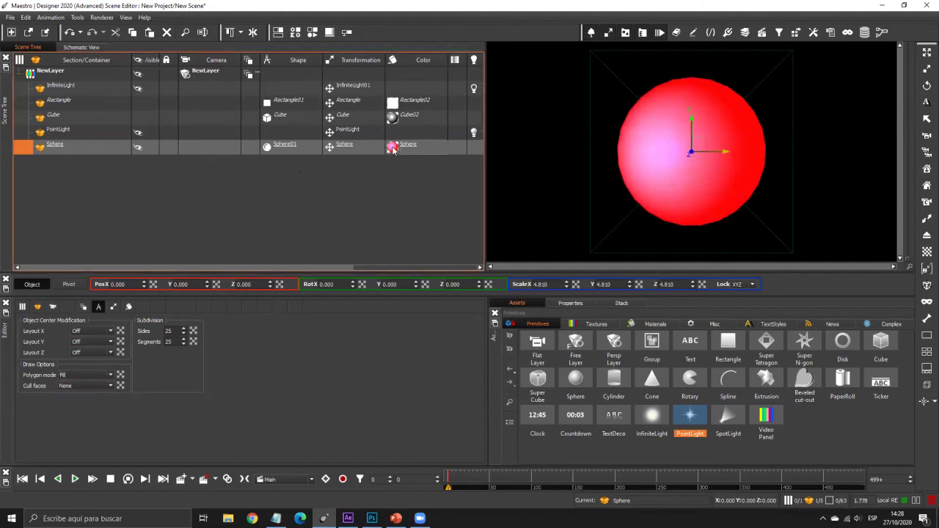
left_click(267, 148)
double_click(168, 331)
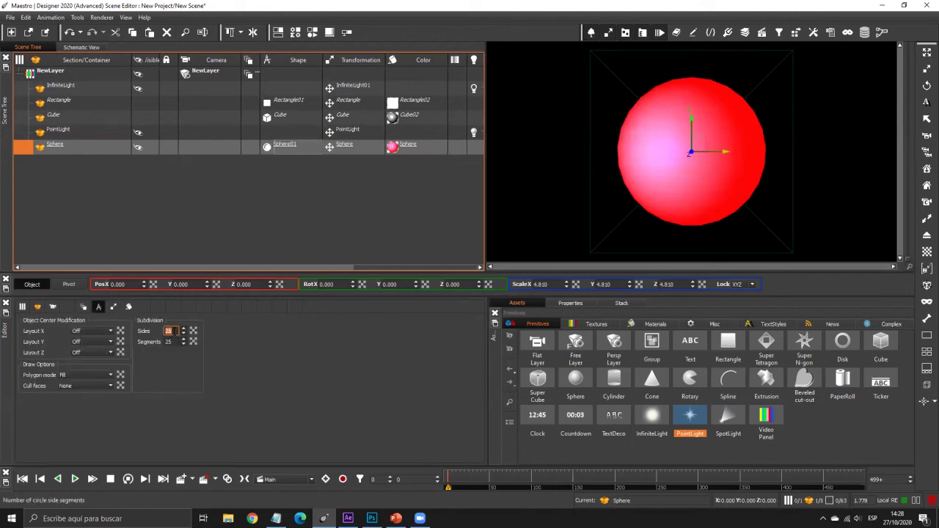
Step: Hide the sphere and add a Super Cube to the scene tree
left_click(137, 148)
left_click_drag(543, 379, 252, 249)
Step: Scale the super cube to about 3.45 with the scale locked on XYZ and rotate it to -35 on Y
left_click(740, 288)
left_click(736, 307)
left_click_drag(567, 284, 593, 74)
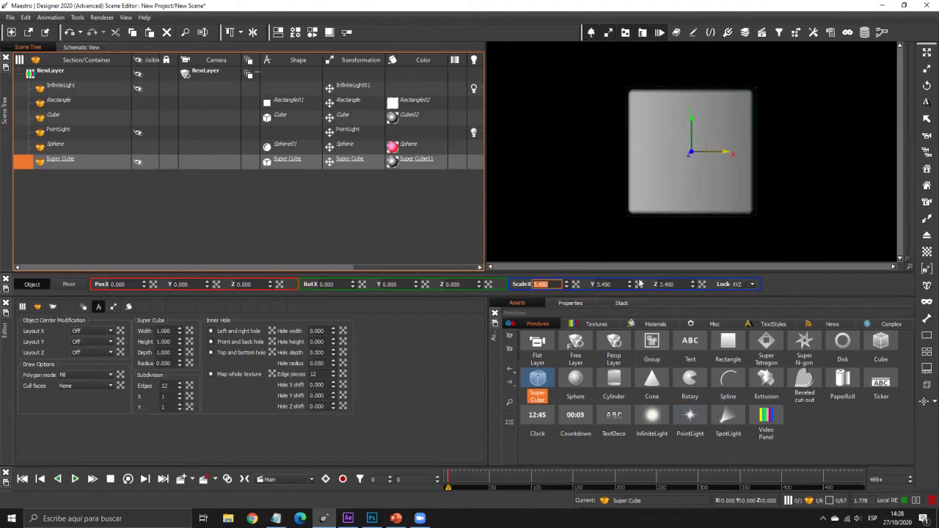
left_click_drag(416, 286, 436, 454)
Step: Reposition the point light beside the super cube at about X -2.29 and Z 4.12
left_click(78, 145)
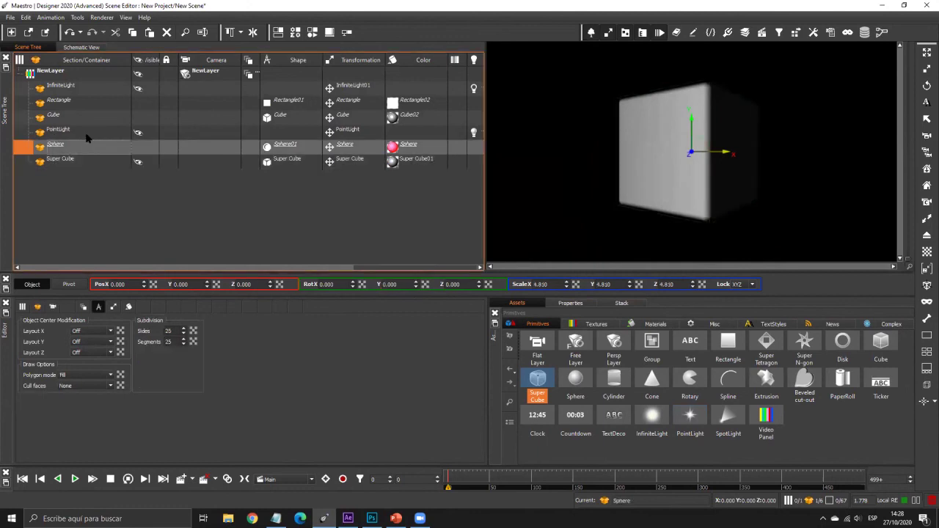
left_click(86, 135)
left_click_drag(143, 284, 215, 276)
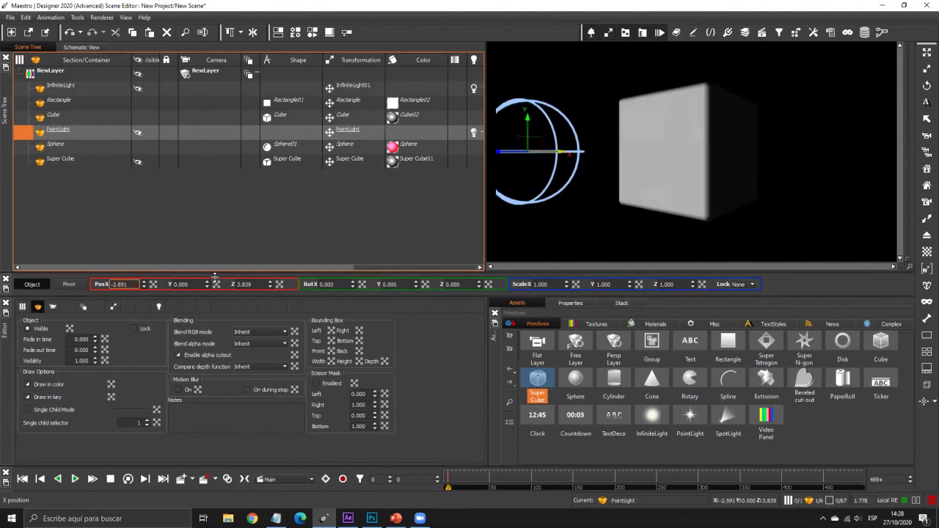
left_click_drag(271, 287, 281, 247)
left_click_drag(144, 286, 218, 234)
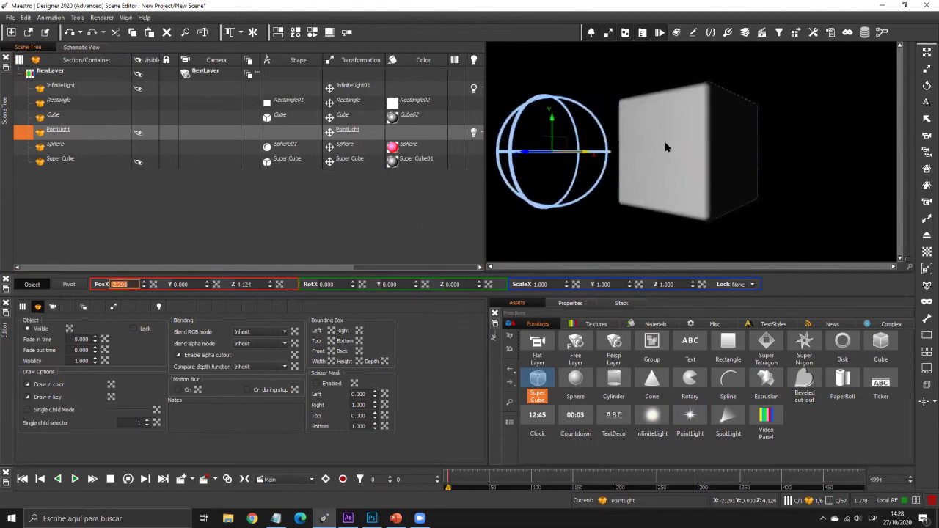
Step: Set the super cube's edges, X and Y subdivision to 50 and move the point light to about X -2.99
left_click(270, 163)
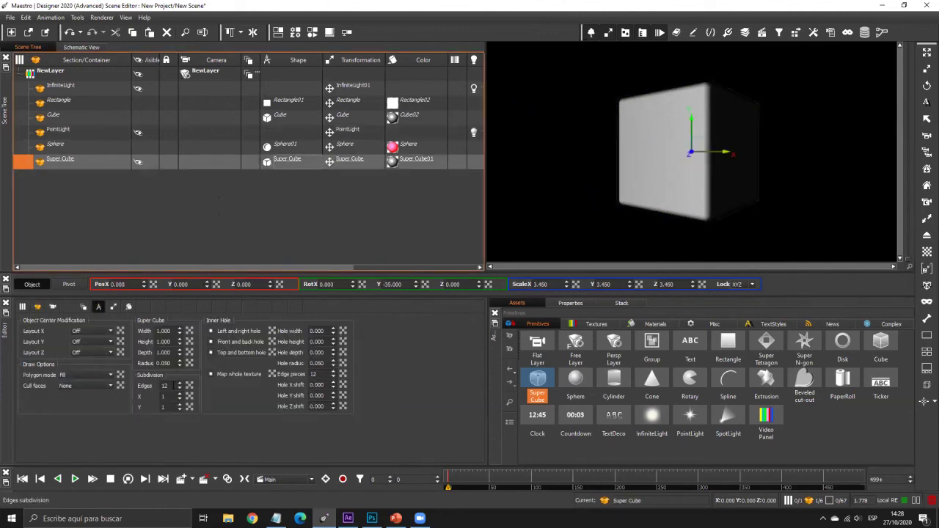
double_click(166, 386)
type("50")
key("Return")
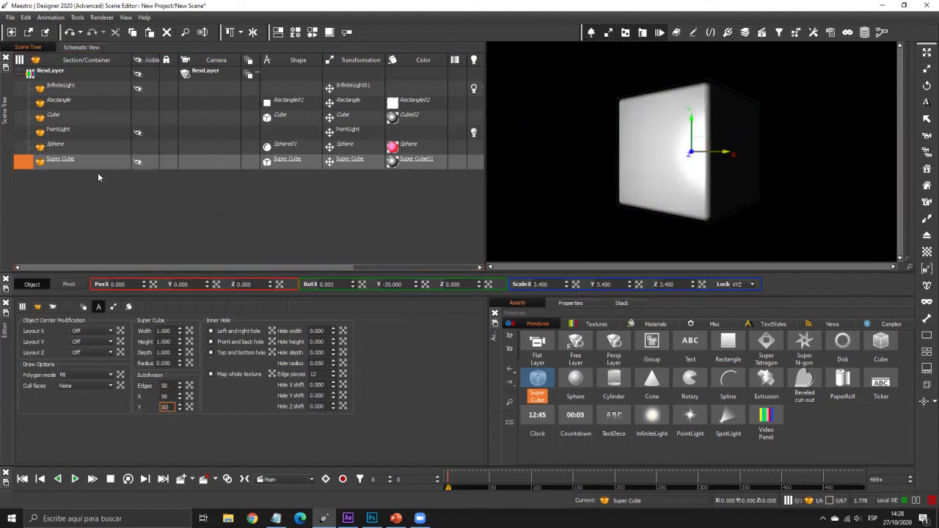
left_click(101, 135)
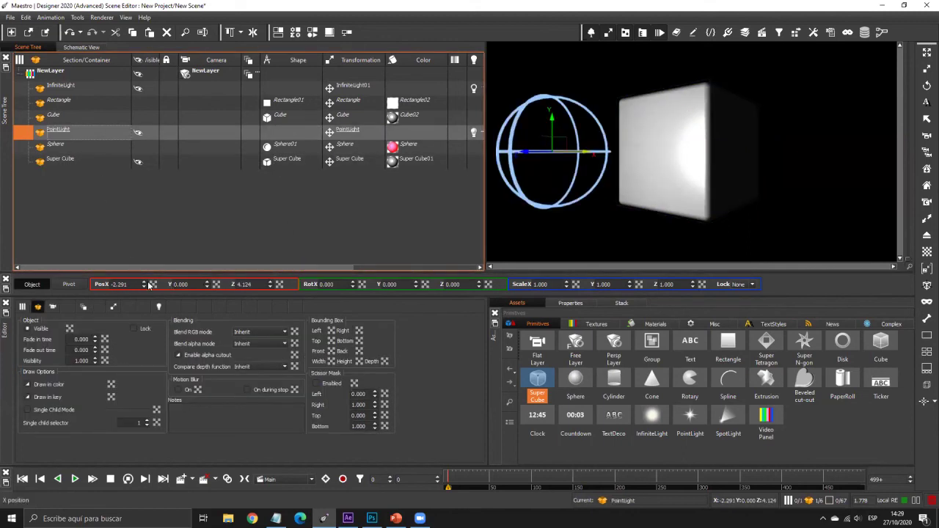
left_click_drag(145, 286, 160, 326)
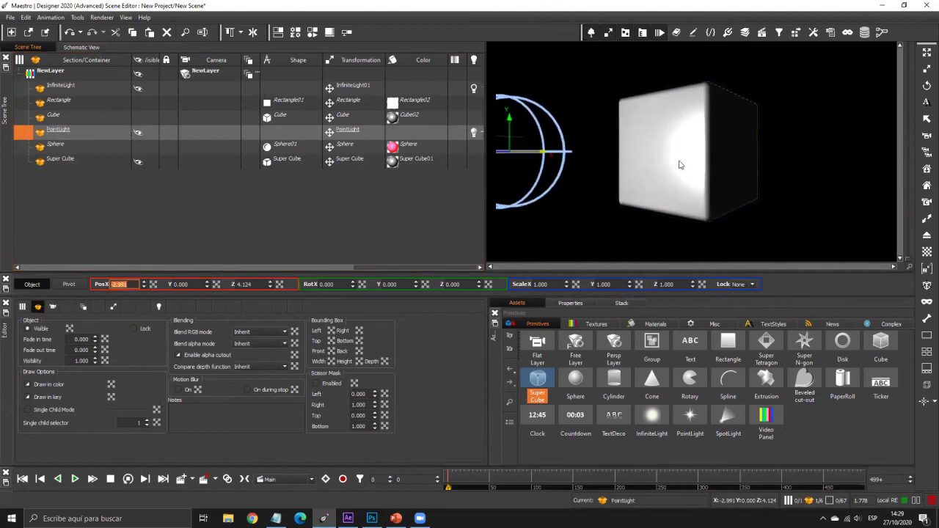
Step: Set the super cube's subdivision to 12 edges, 1 on X and 1 on Y
left_click(264, 163)
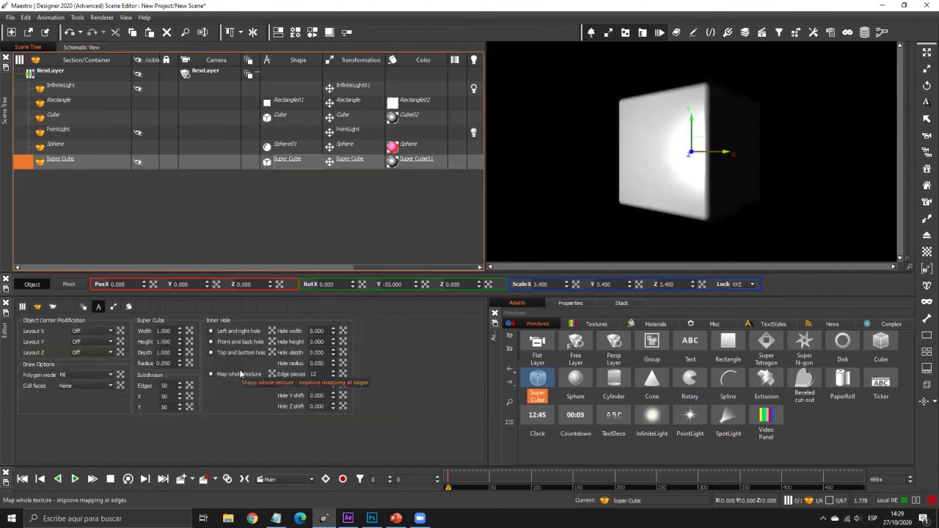
left_click(170, 386)
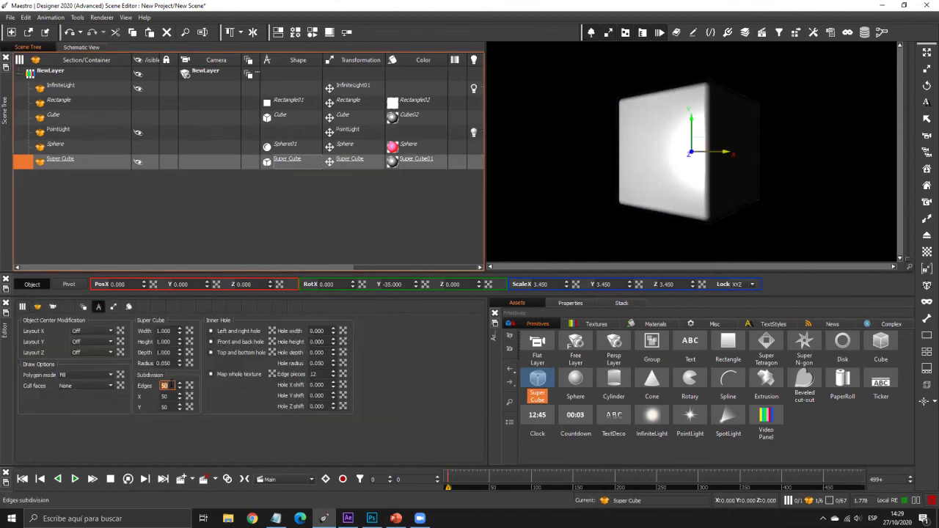
type("12")
key("Tab")
type("1")
key("Tab")
type("1")
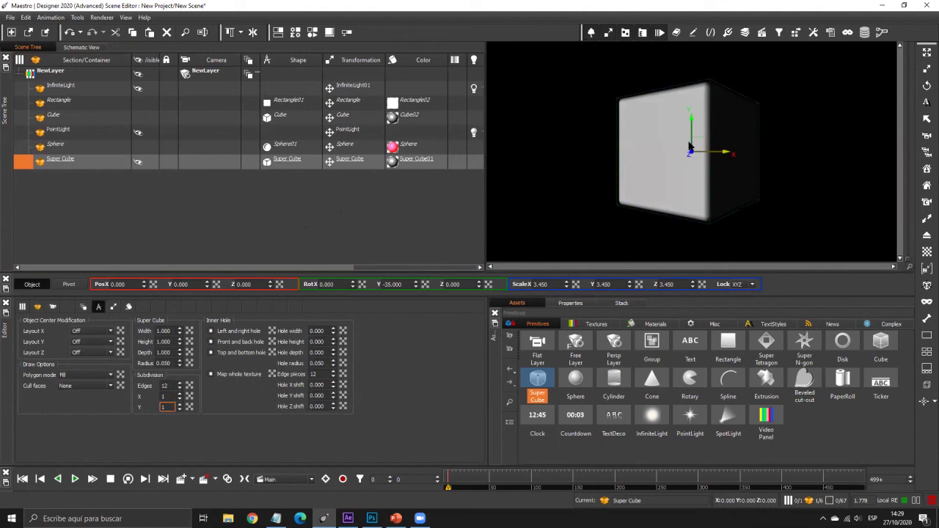
Step: Enable Pixel lighting on the super cube's material
left_click(394, 163)
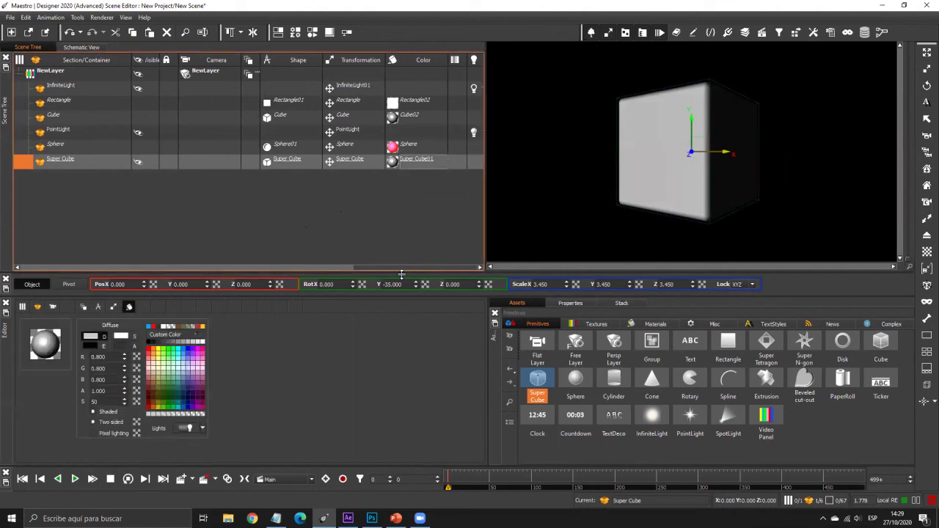
left_click(97, 434)
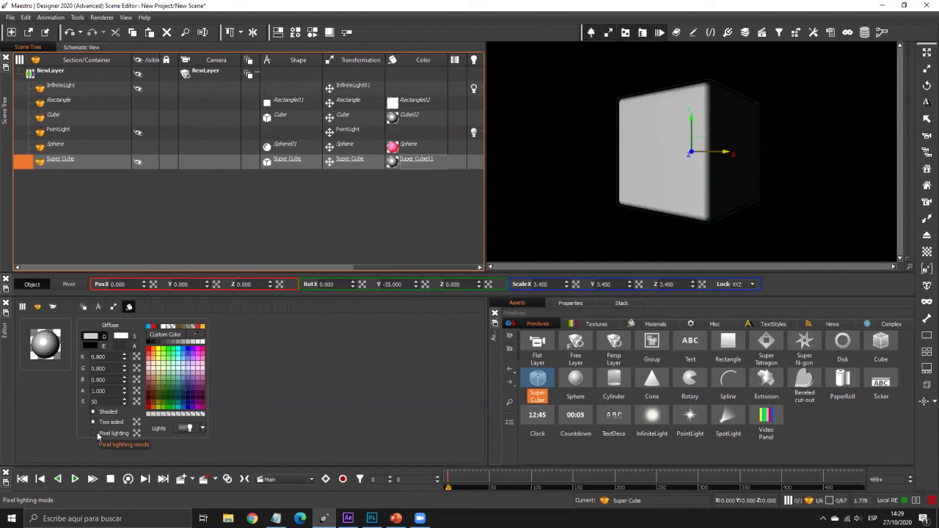
left_click(98, 434)
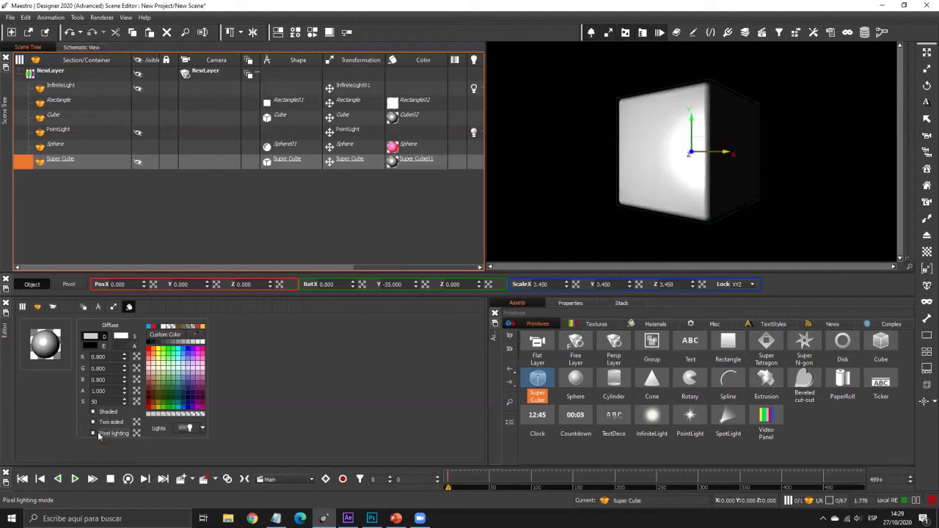
Step: Move the point light to about X -3.39 and review the super cube's material and shape settings
left_click(106, 131)
left_click_drag(144, 284, 197, 310)
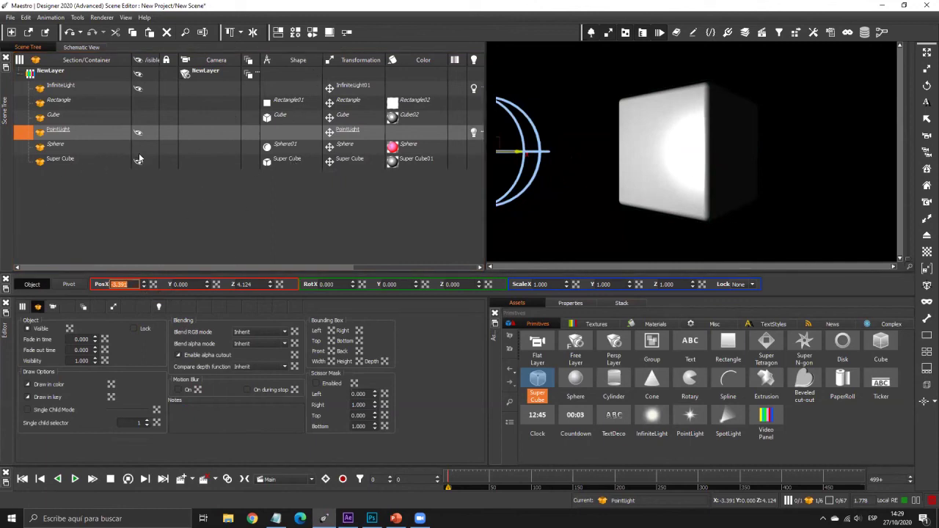
left_click(394, 160)
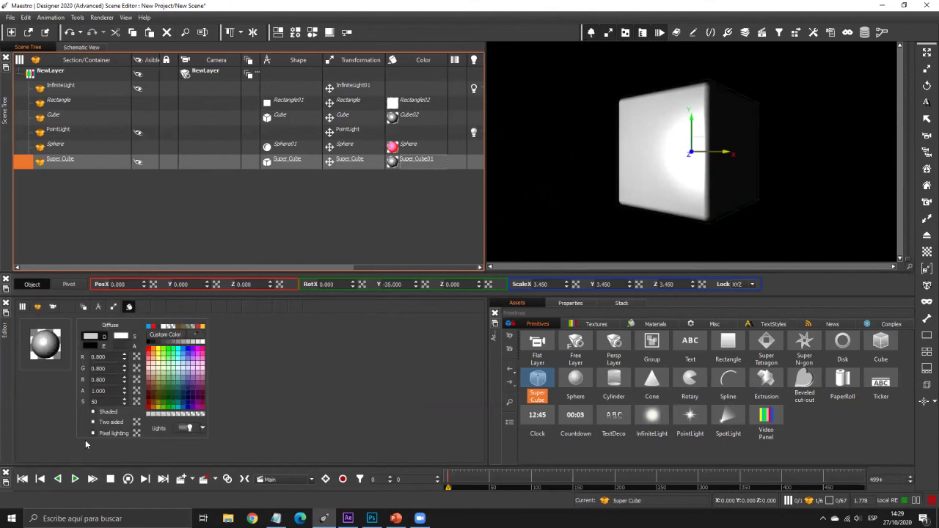
left_click(269, 164)
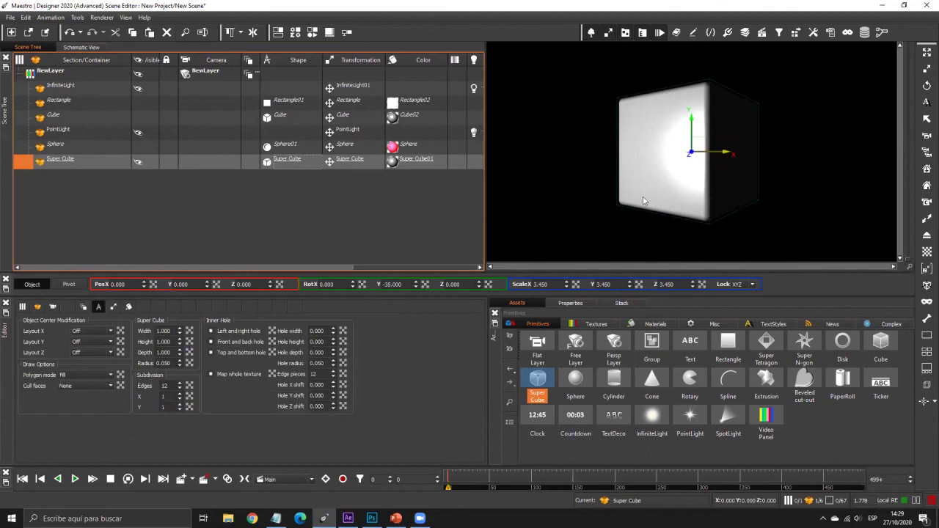
Step: Replace the super cube with a rectangle scaled to about 5 and toggle the rectangle's visibility off and on
left_click(72, 160)
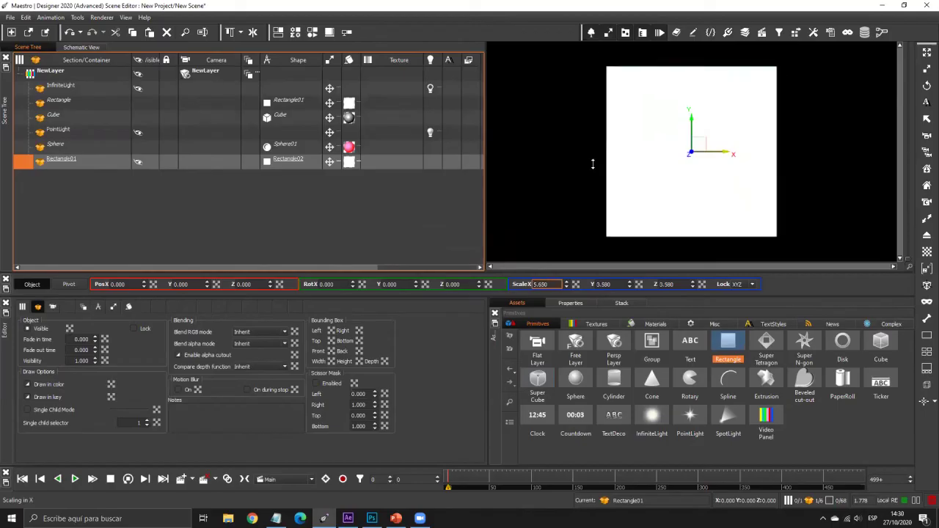
left_click(36, 307)
left_click(30, 329)
left_click(31, 329)
left_click(29, 328)
left_click(30, 329)
Step: Move the rectangle to about X 0.23 and turn on its motion blur
left_click_drag(723, 153, 633, 169)
left_click_drag(794, 155, 732, 176)
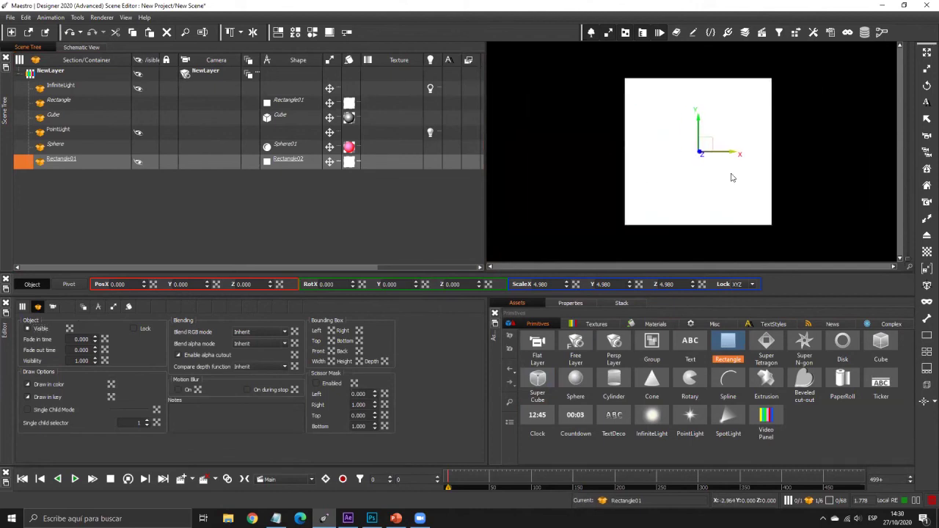
left_click(182, 391)
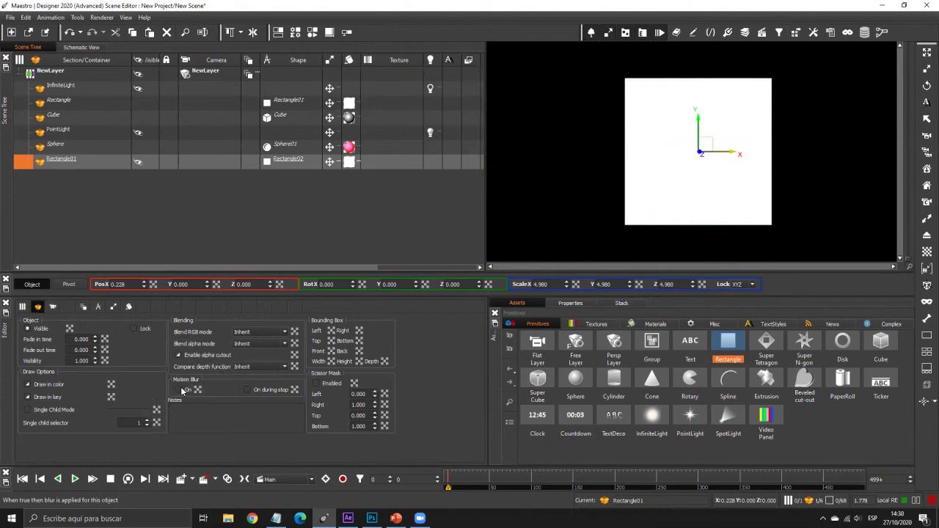
left_click(321, 384)
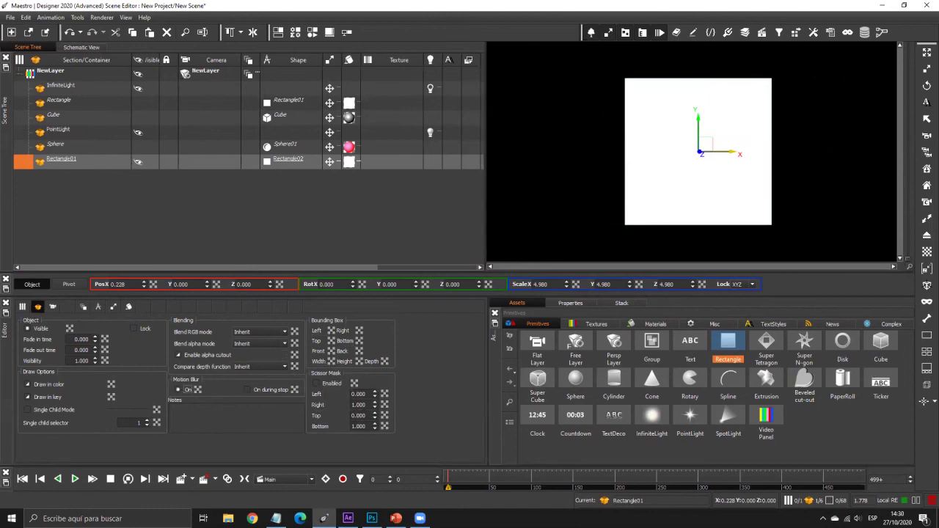
Step: Delete the rectangle and add a cube scaled uniformly to about 3.66
left_click(89, 166)
key("Delete")
left_click_drag(884, 345, 411, 214)
left_click_drag(566, 285, 736, 31)
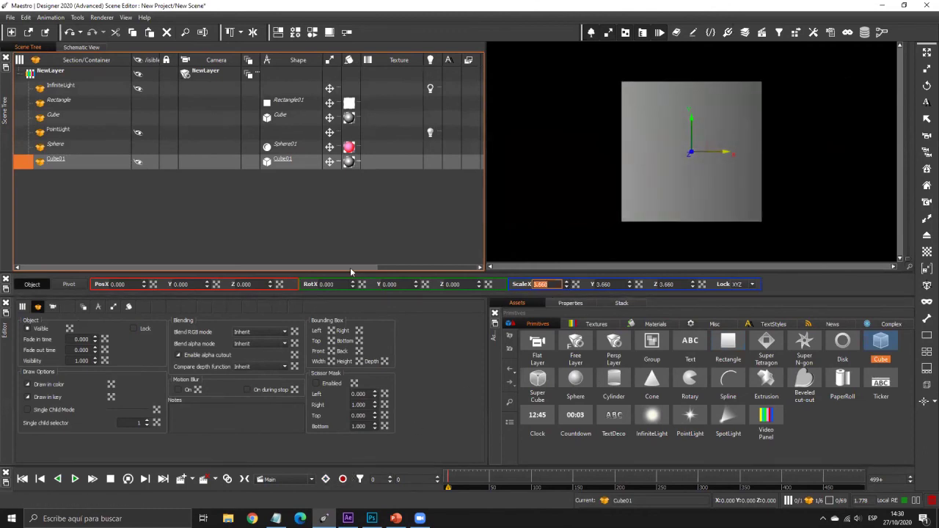
Step: Animate the cube's Y rotation from 0 at frame 0 to 360 at frame 50
left_click(425, 285)
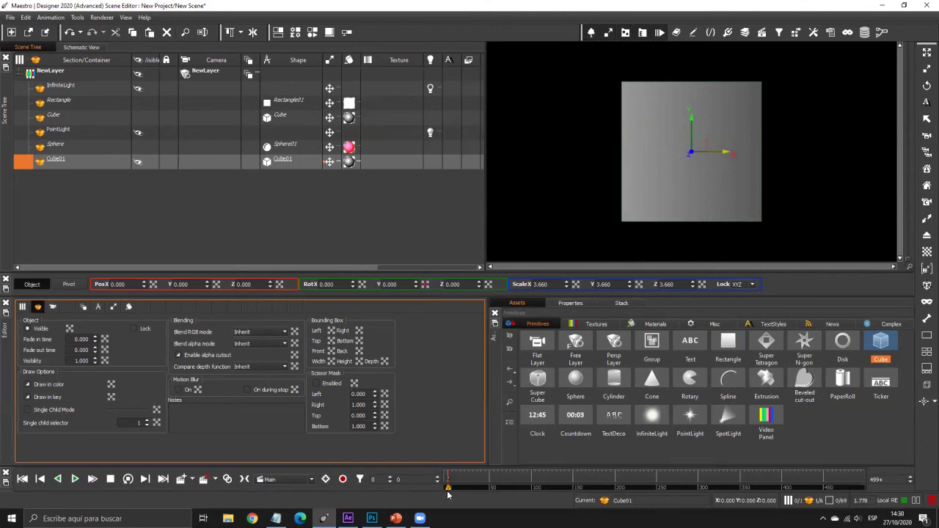
left_click_drag(447, 490, 490, 486)
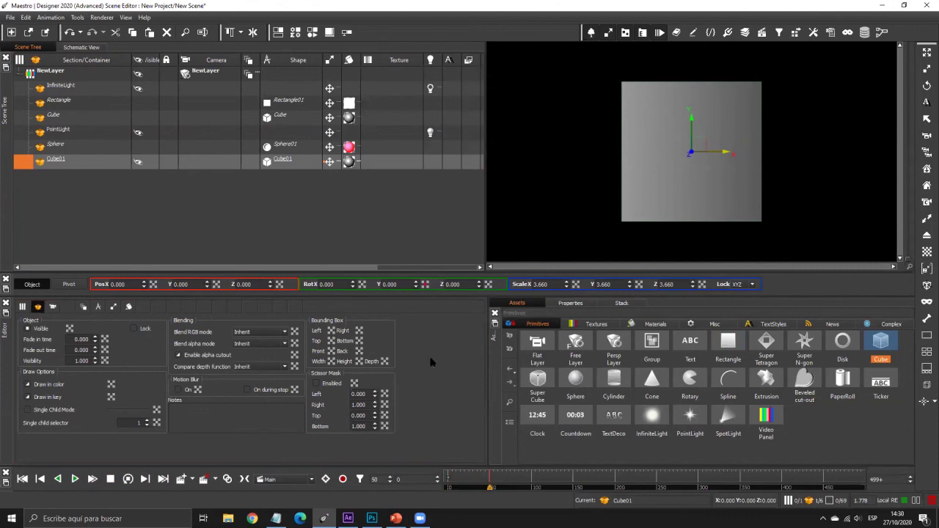
left_click_drag(397, 285, 376, 289)
type("360")
right_click(427, 285)
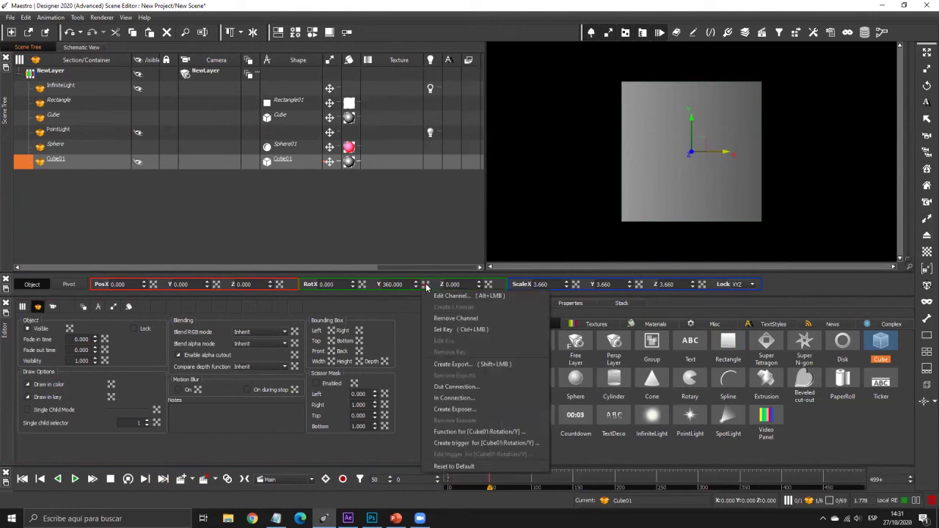
left_click(444, 330)
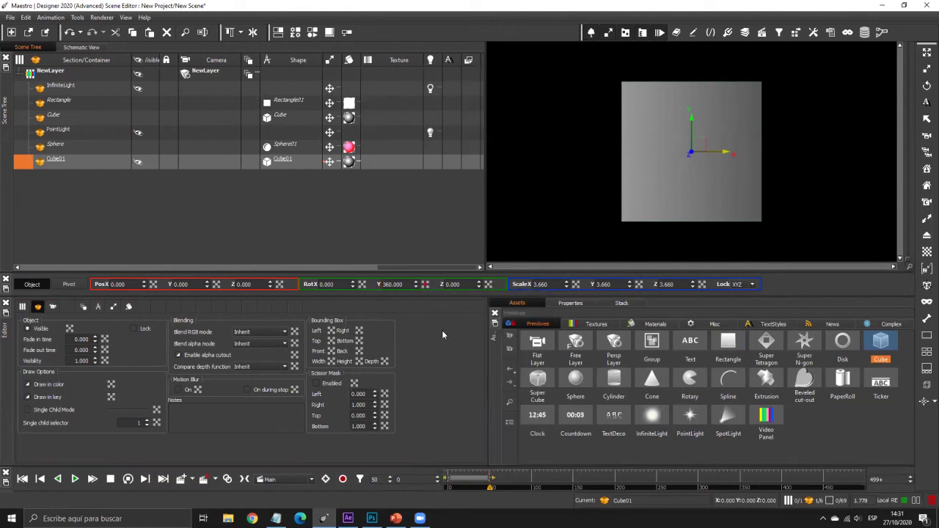
Step: Turn on motion blur for the cube and play its rotation animation with and without the blur
left_click(76, 480)
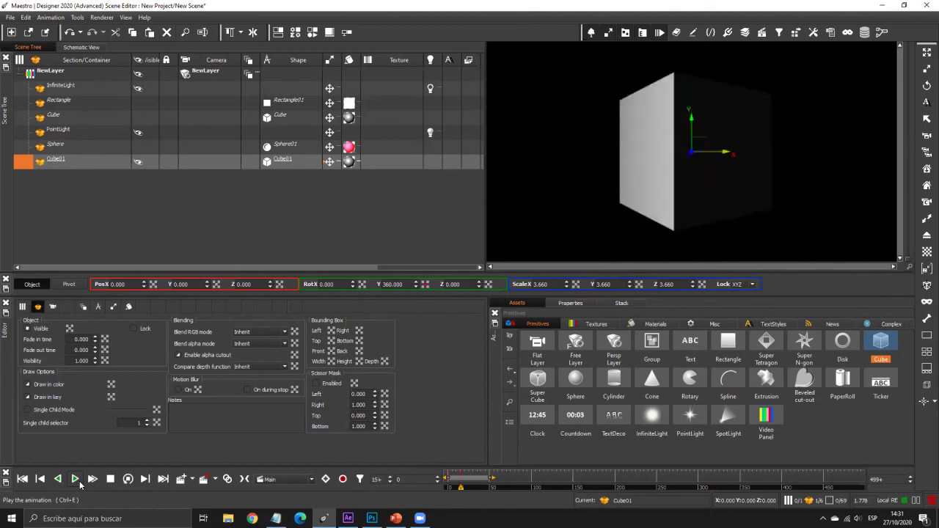
left_click(41, 164)
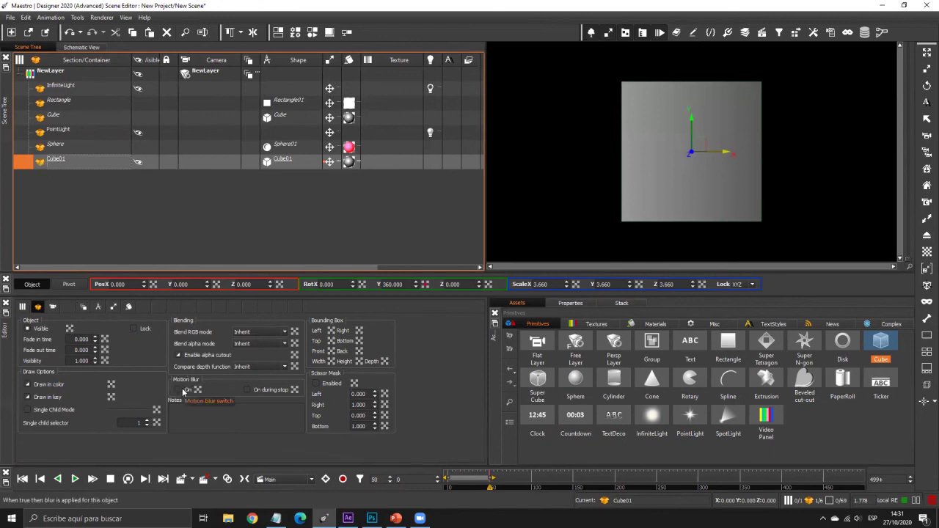
left_click(74, 479)
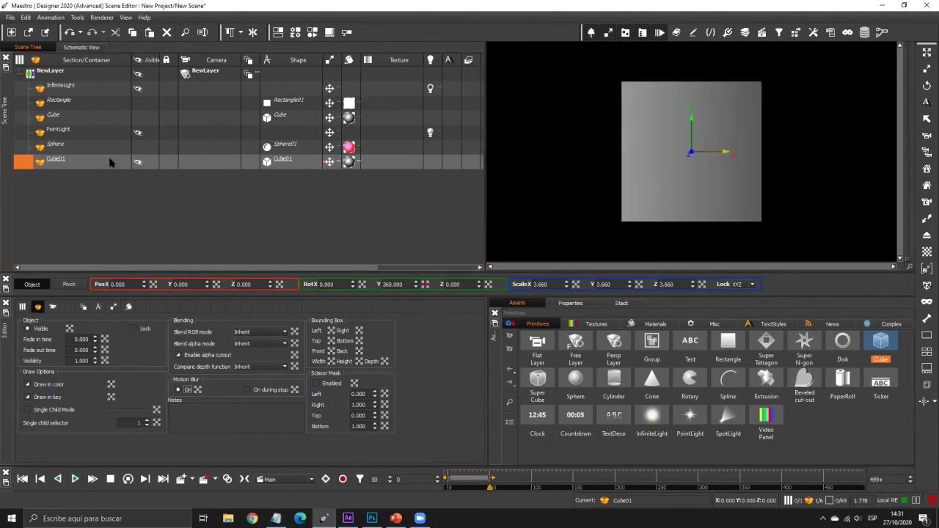
Step: Duplicate the cube at scale 2.76 and place the copy beside the original at X 2.3
left_click_drag(145, 285, 580, 527)
left_click(67, 161)
key("ctrl+v")
left_click_drag(145, 285, 155, 77)
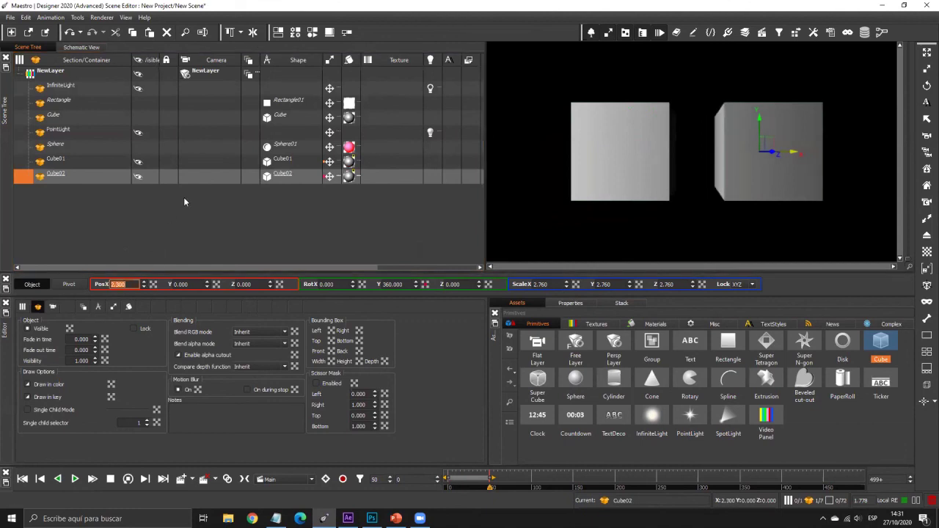
Step: Turn off motion blur on the duplicated cube and play the animation to compare both cubes
left_click(80, 160)
left_click(76, 170)
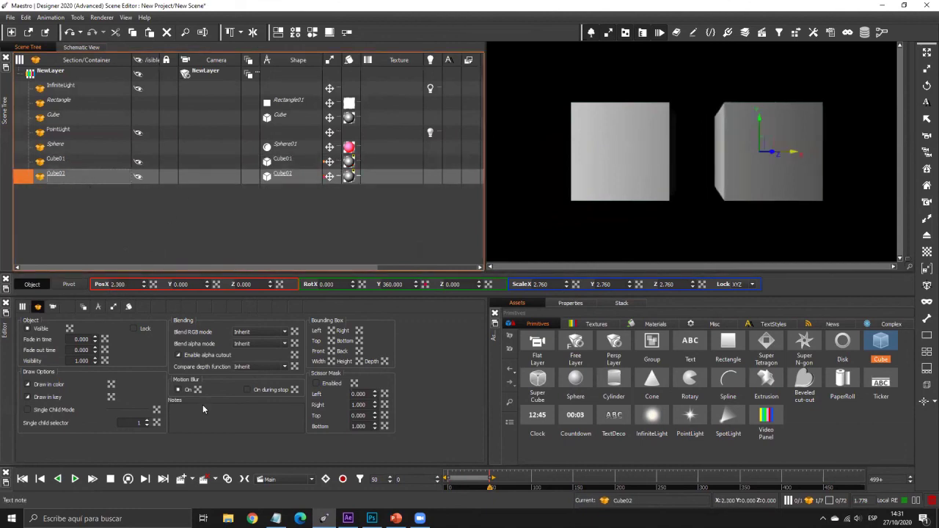
left_click(184, 390)
left_click(75, 479)
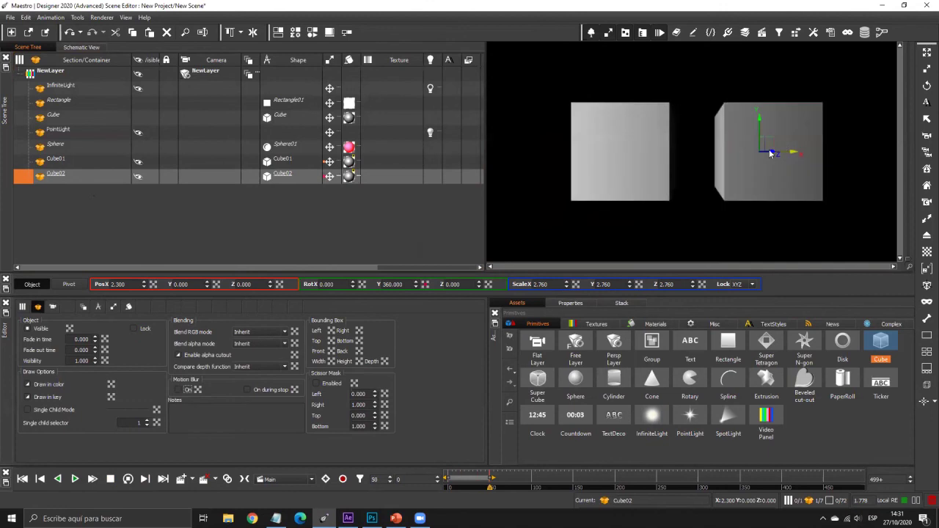
left_click(74, 479)
Step: Set the layer's motion blur strength to 5, review the blur mode and replay the animation several times
left_click(209, 72)
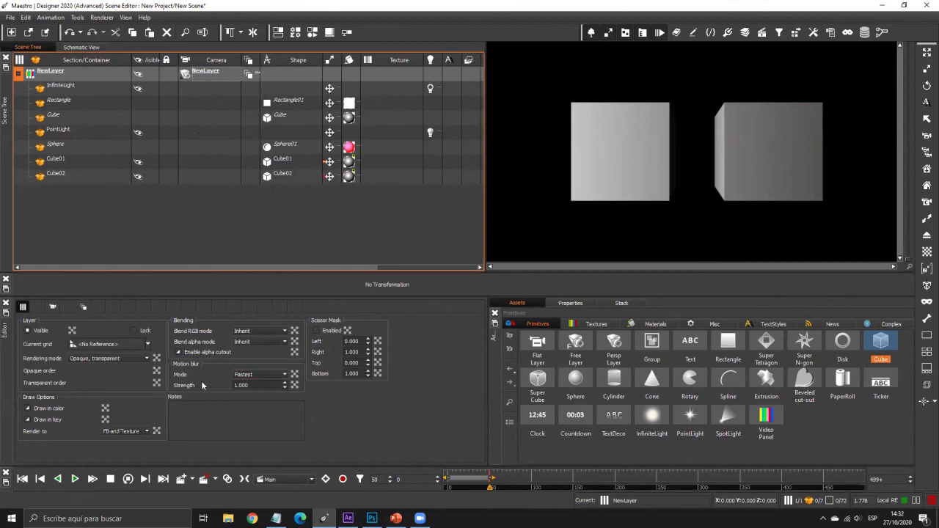
left_click(257, 385)
left_click_drag(257, 384, 207, 391)
type("5")
left_click(75, 479)
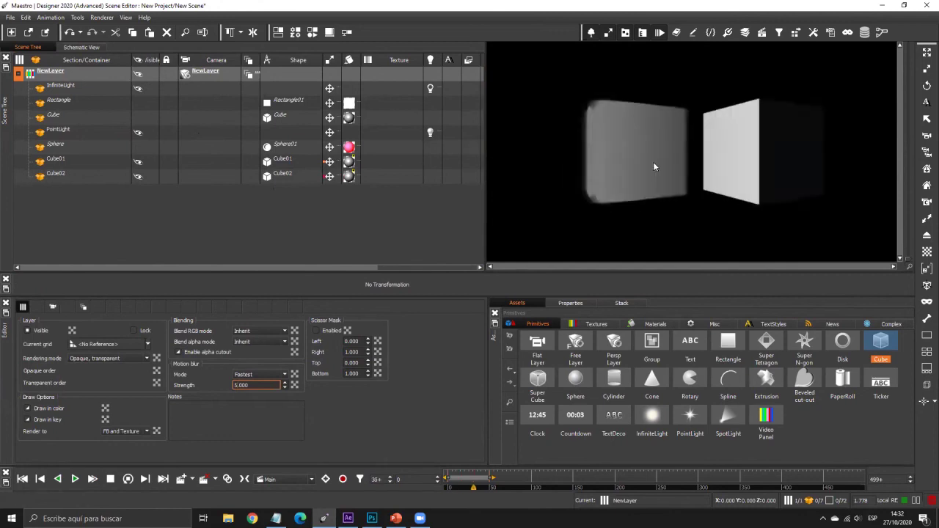
left_click(75, 479)
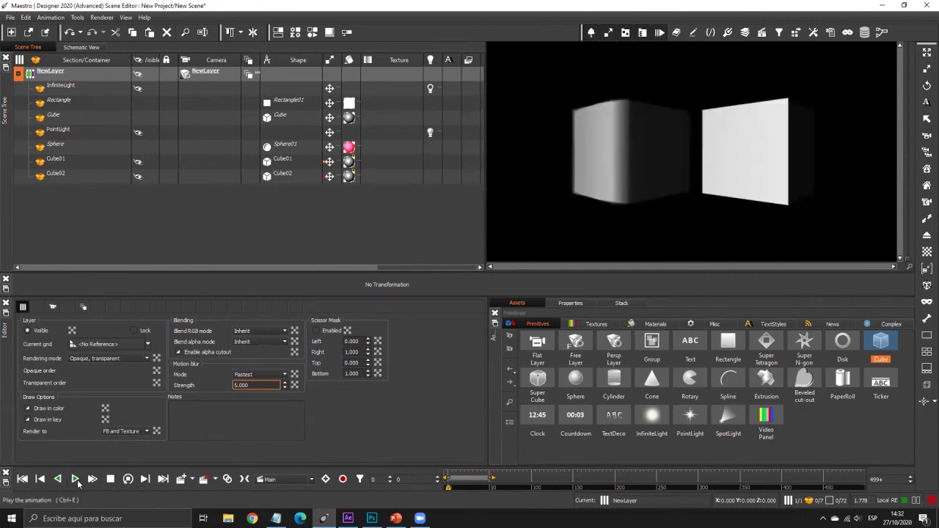
left_click(74, 479)
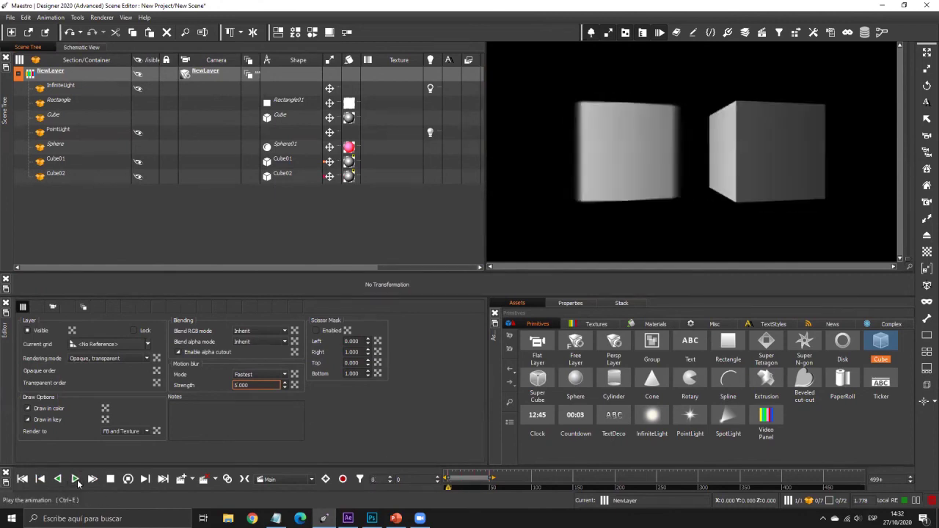
left_click(75, 479)
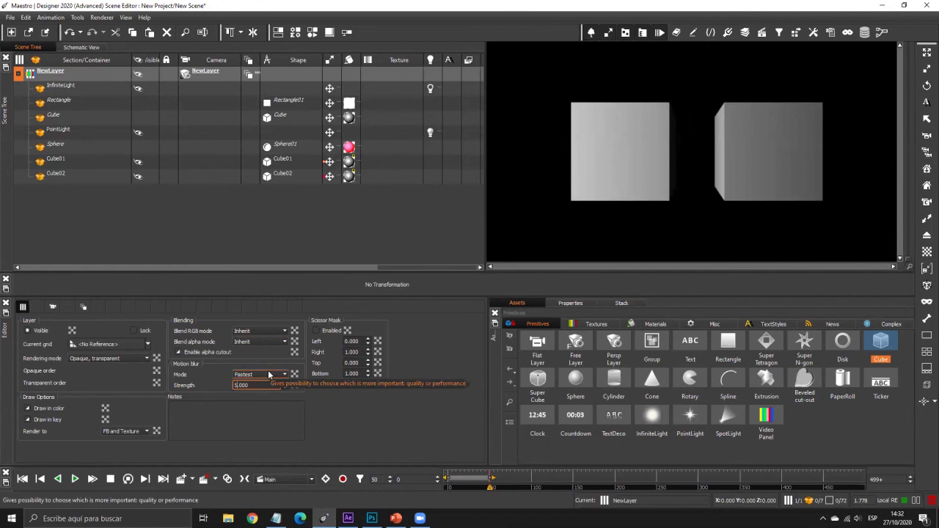
left_click(256, 375)
left_click(259, 385)
left_click(75, 479)
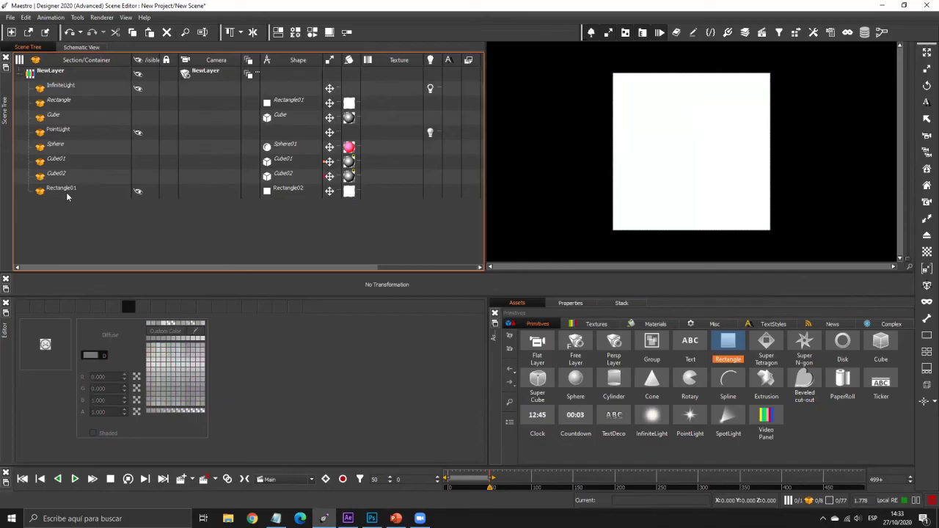
Step: Enable the scissor mask on the new rectangle and try out its boundary values
left_click(64, 192)
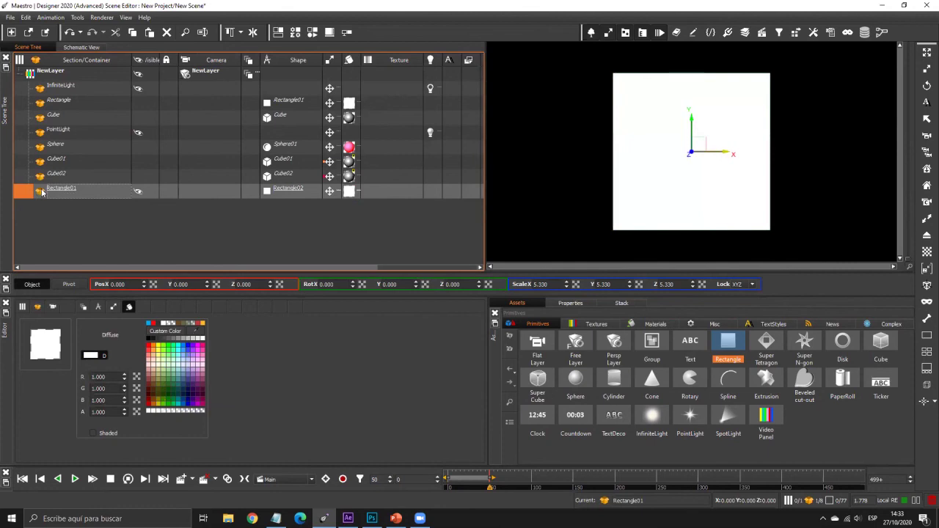
left_click(38, 192)
left_click(325, 385)
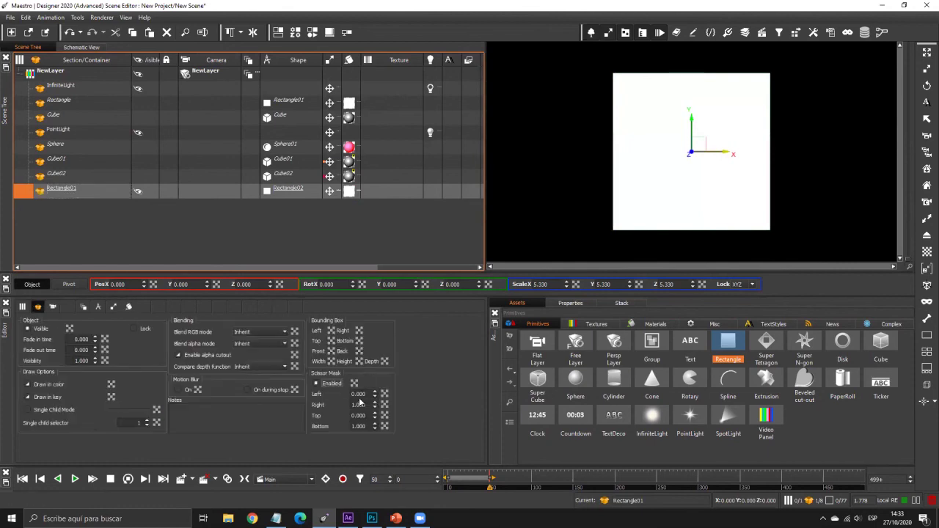
left_click_drag(372, 397, 361, 513)
key("ctrl")
mouse_move(377, 415)
left_mouse_down()
mouse_move(352, 69)
mouse_move(323, 106)
mouse_move(304, 156)
mouse_move(380, 429)
mouse_move(352, 44)
mouse_move(374, 410)
left_mouse_up()
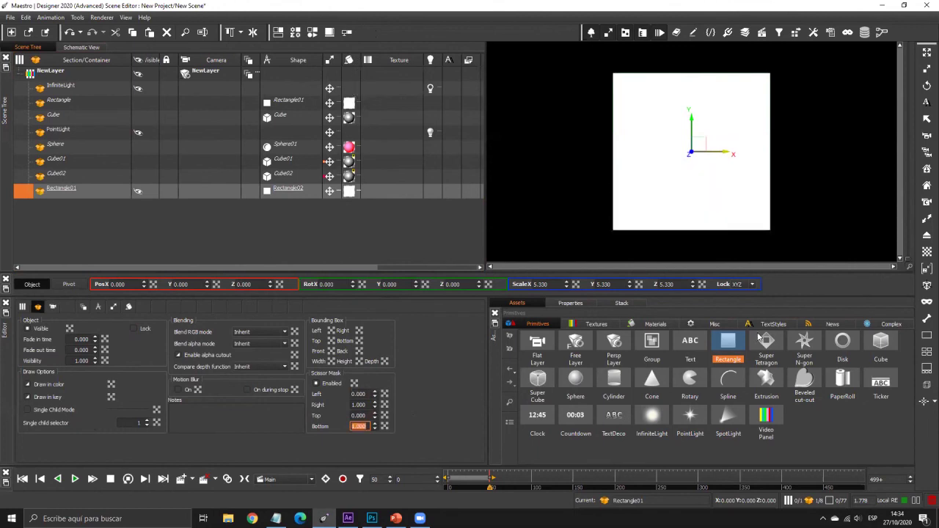
Step: Add a disk scaled to about 3.74 in front of the rectangle and turn off shading on its material
left_click_drag(843, 343, 86, 214)
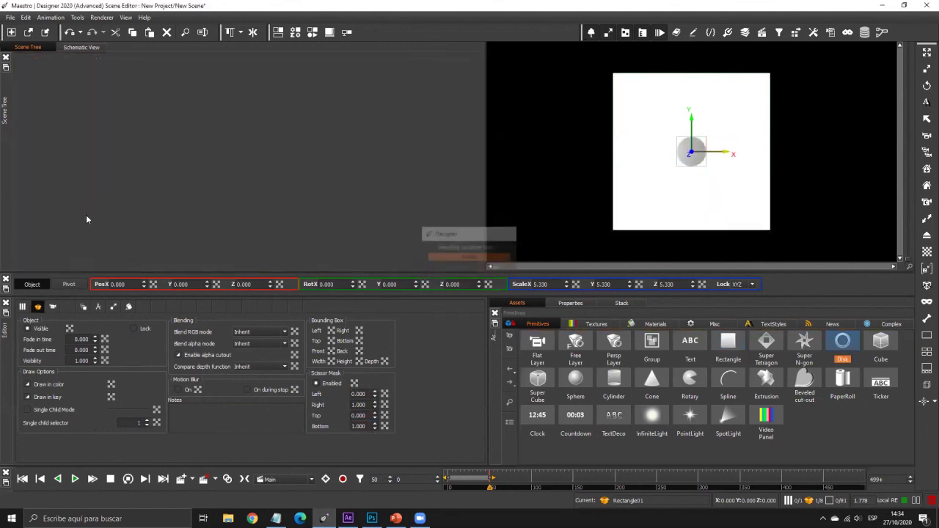
left_click_drag(566, 284, 566, 184)
left_click(351, 204)
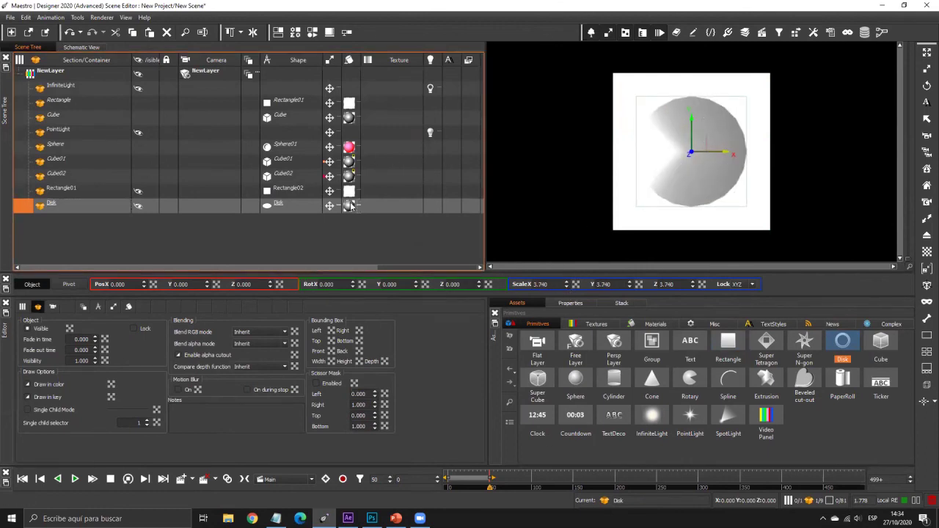
left_click(106, 413)
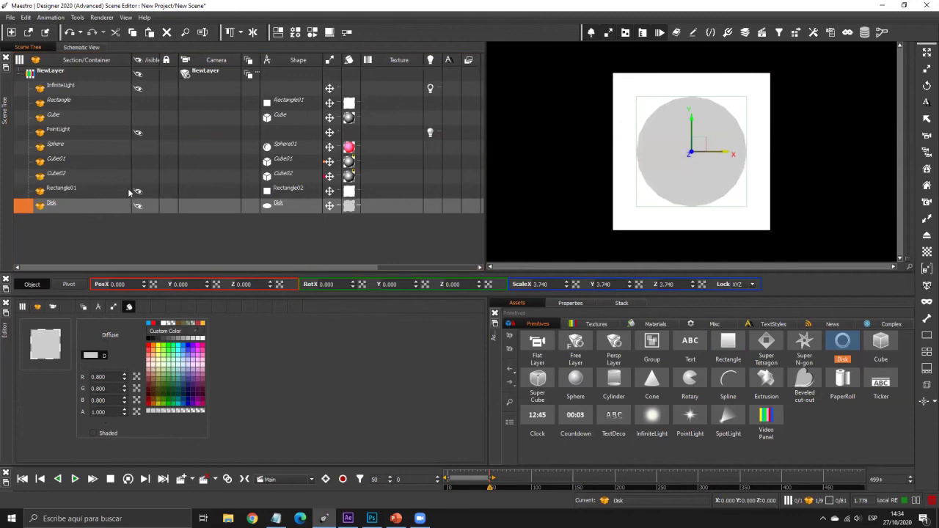
Step: Group the unmasked disk together with the large white rectangle behind it
left_click(89, 190)
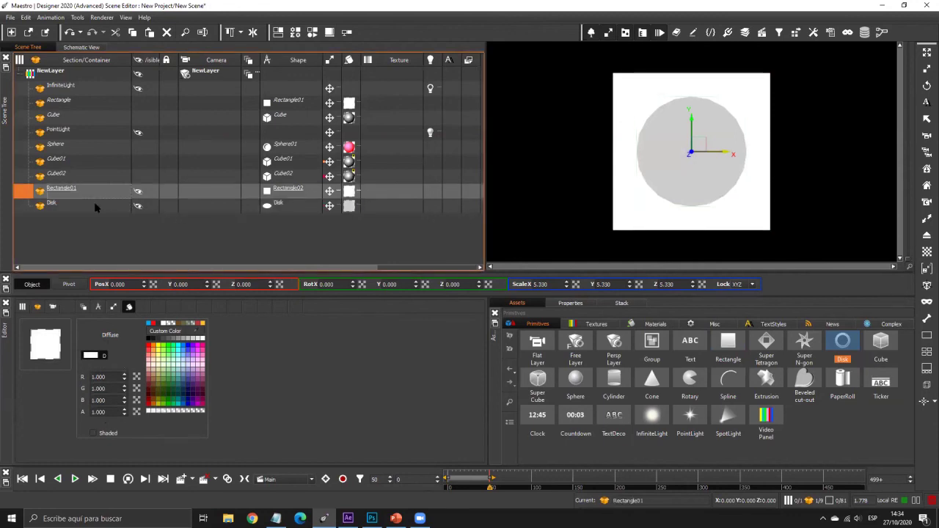
left_click(91, 206, "ctrl")
right_click(93, 193)
left_click(125, 232)
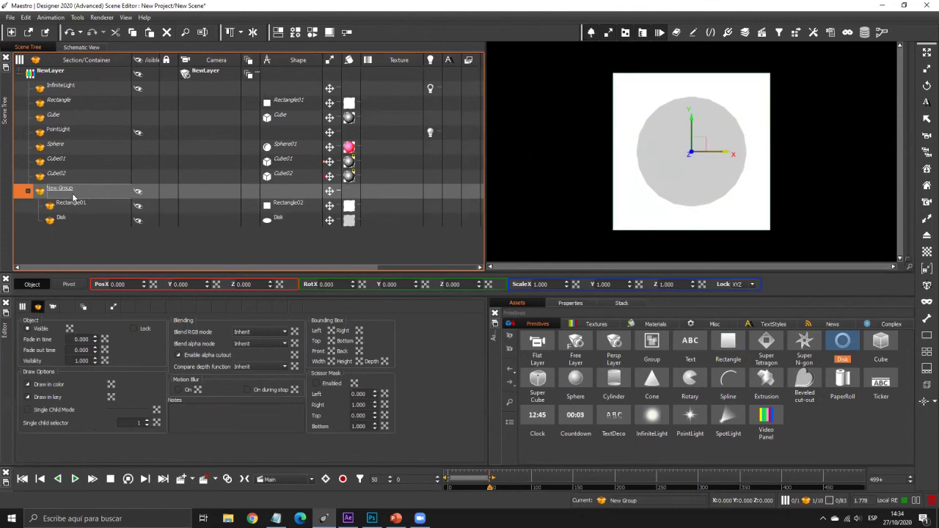
Step: Enable the scissor mask on the group and try different left boundary values
left_click(321, 383)
left_click_drag(373, 395, 368, 476)
left_click_drag(386, 248, 196, 19)
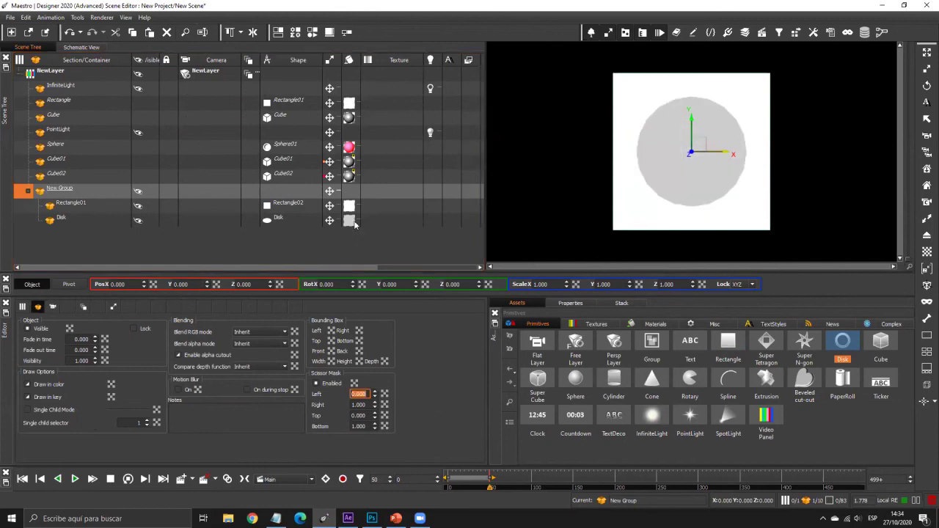
Step: Check the scissor mask settings of the grouped rectangle and disk, and set the group's left mask boundary to about 0.4
left_click(294, 210)
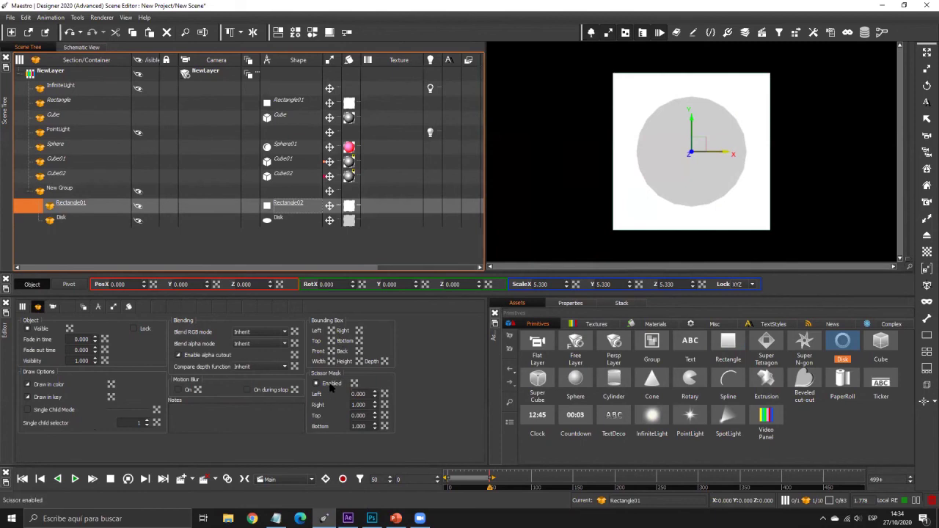
left_click(80, 192)
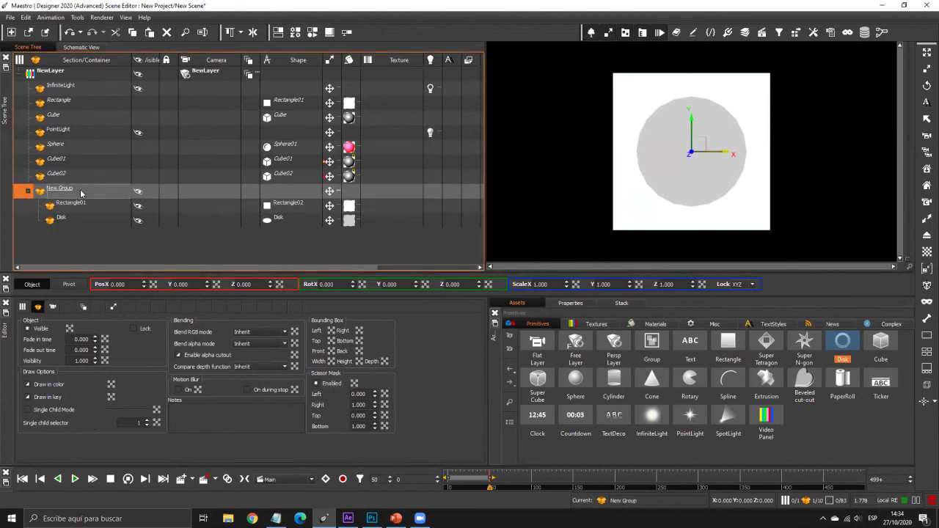
left_click(87, 209)
left_click(80, 221)
left_click(78, 206)
left_click(75, 191)
left_click_drag(374, 394, 471, 504)
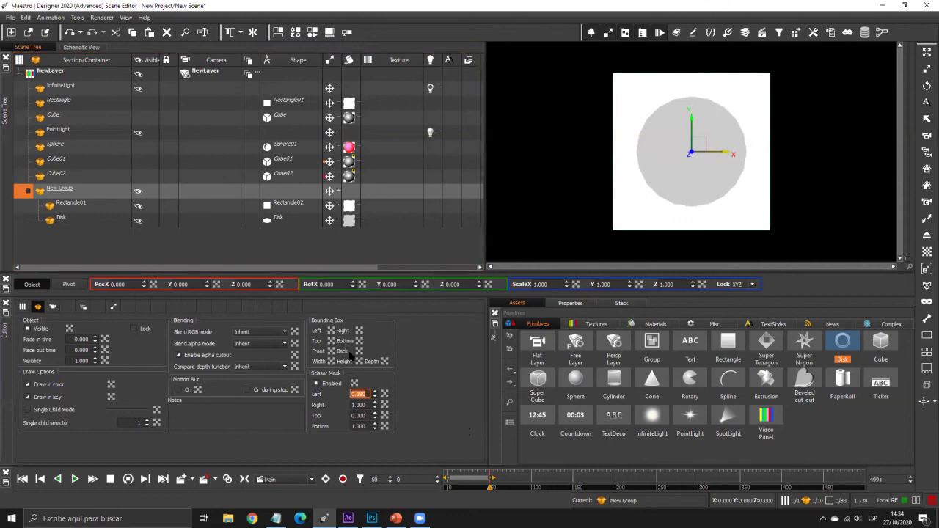
left_click(374, 397)
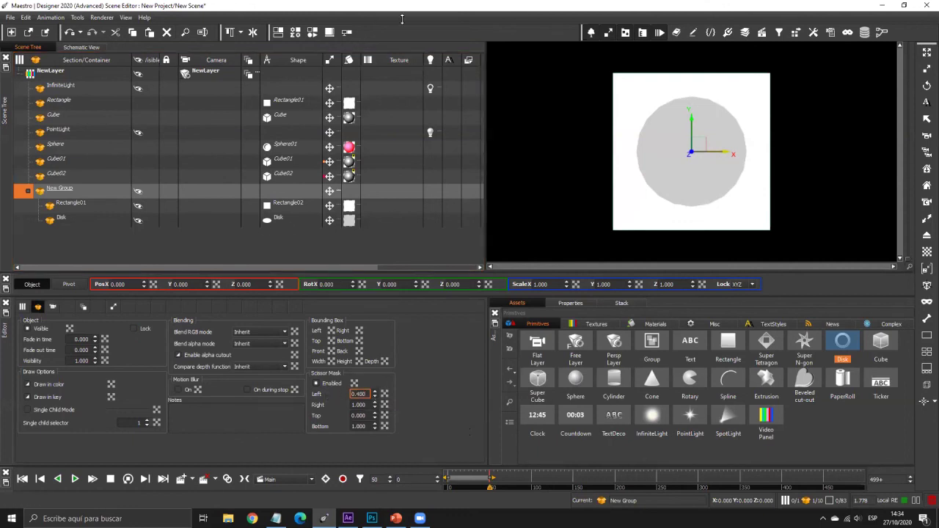
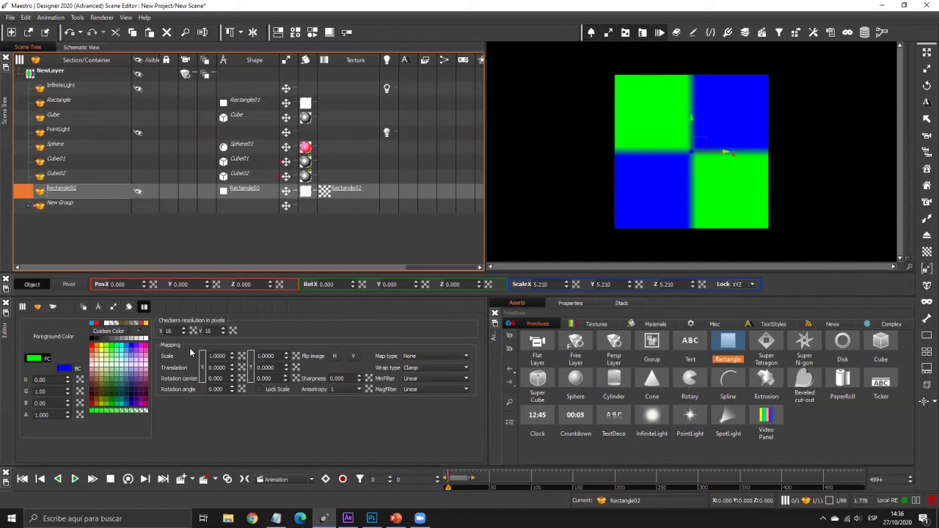
Step: Set the checkers texture's wrap type to Repeat and its X and Y scale to 5
left_click(433, 367)
left_click(430, 377)
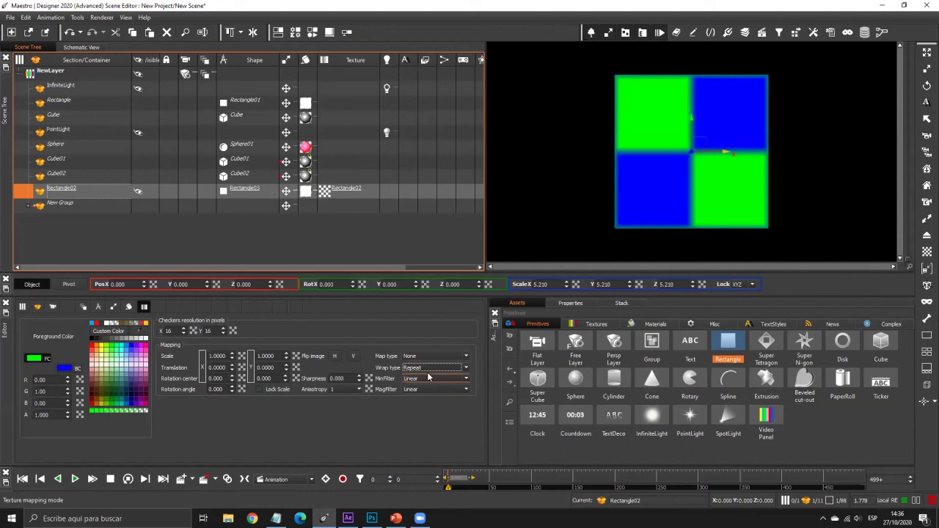
key("Tab")
type("5")
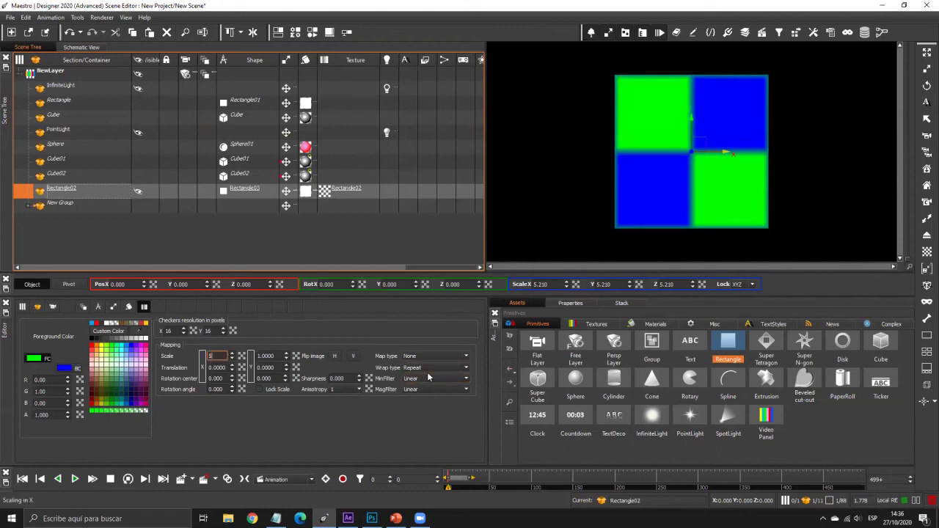
key("Tab")
type("5")
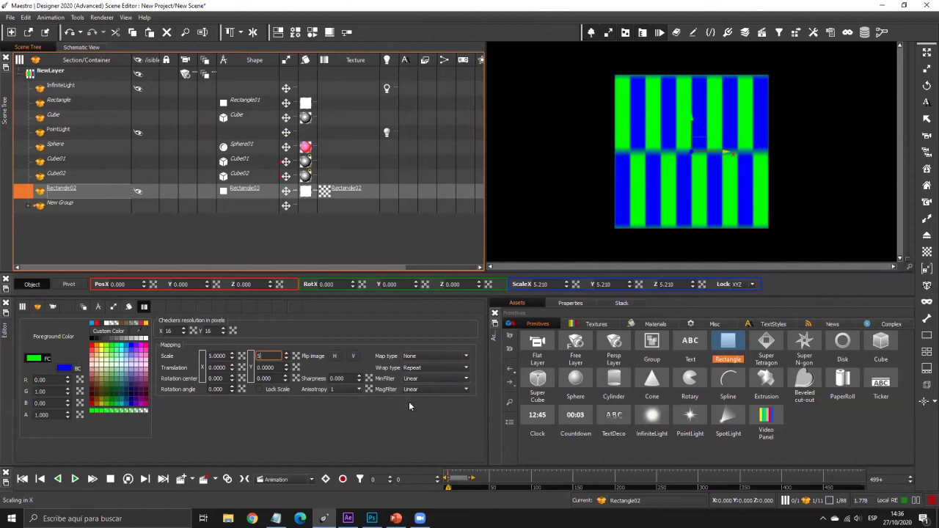
left_click(403, 242)
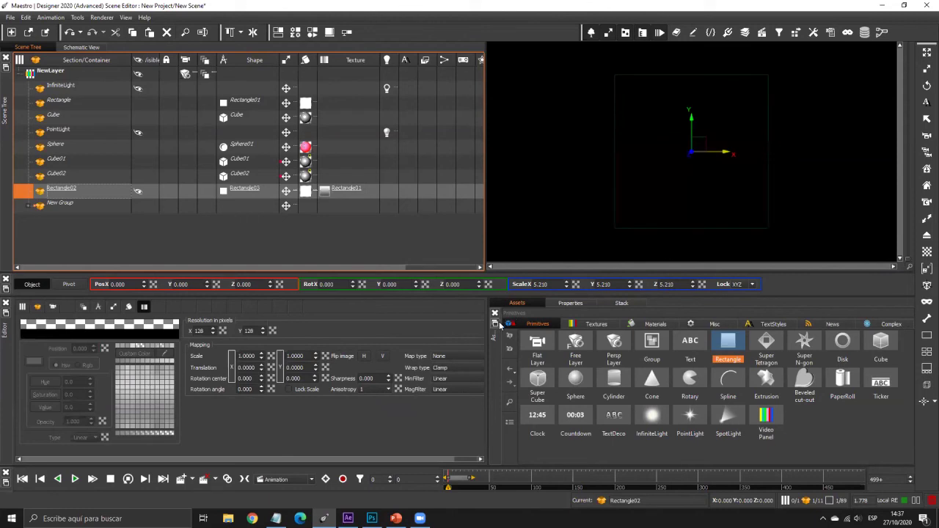
Step: Add four evenly spaced colour stops to the rectangle's gradient texture and colour the last one light grey
left_click(41, 327)
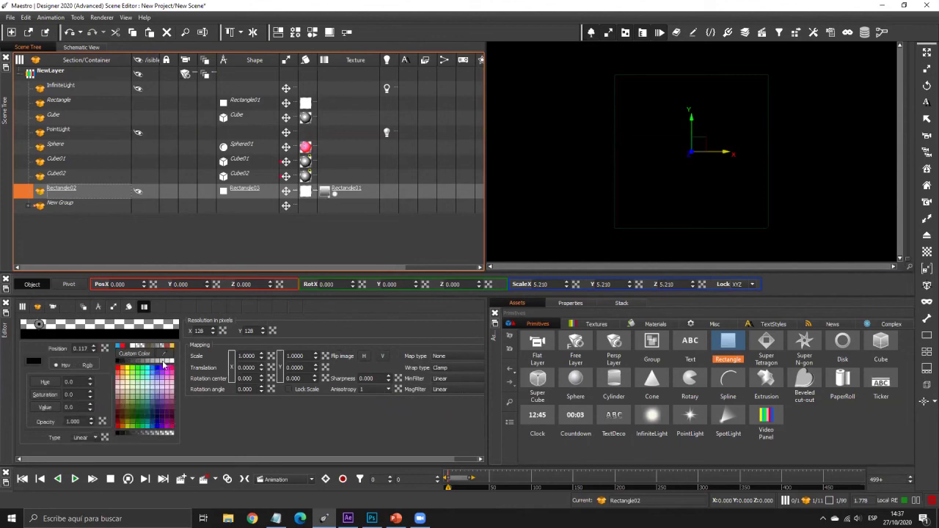
left_click(85, 325)
left_click(129, 325)
left_click(166, 325)
left_click(162, 361)
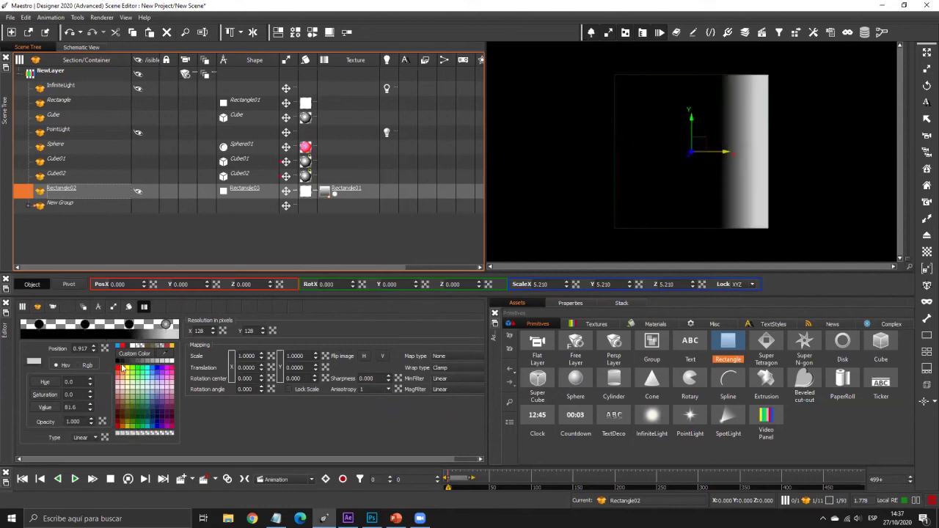
Step: Colour the gradient's third stop bright green and its second stop dark green
left_click(130, 324)
left_click(143, 368)
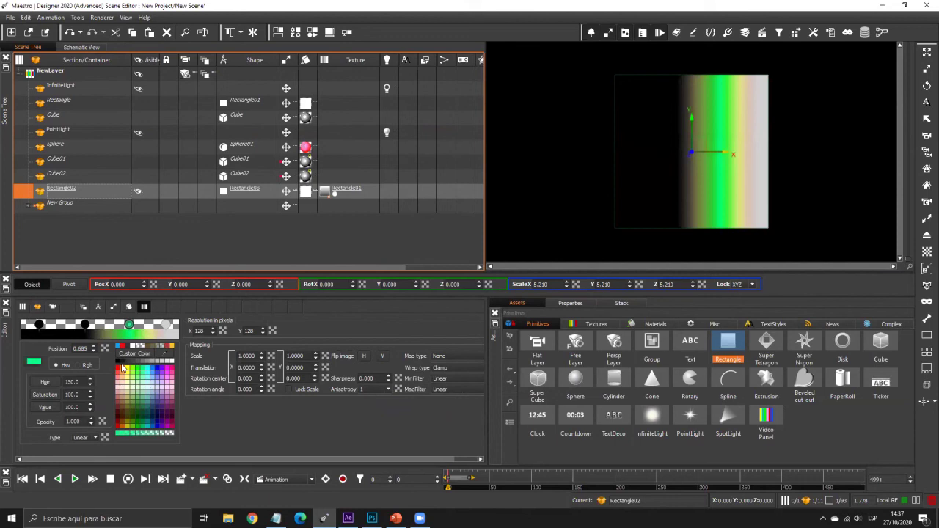
left_click(85, 323)
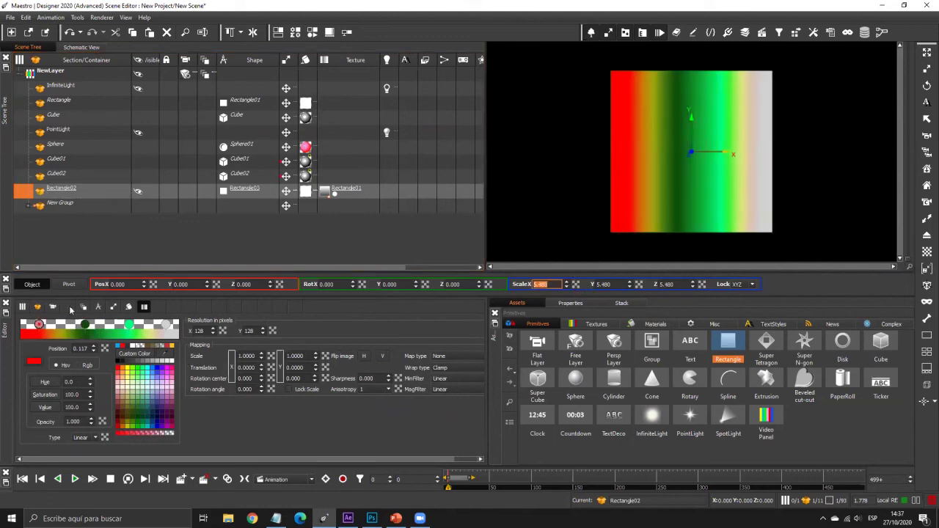
Step: Delete the dark green stop from the gradient, and undo the last changes
right_click(130, 327)
left_click(130, 325)
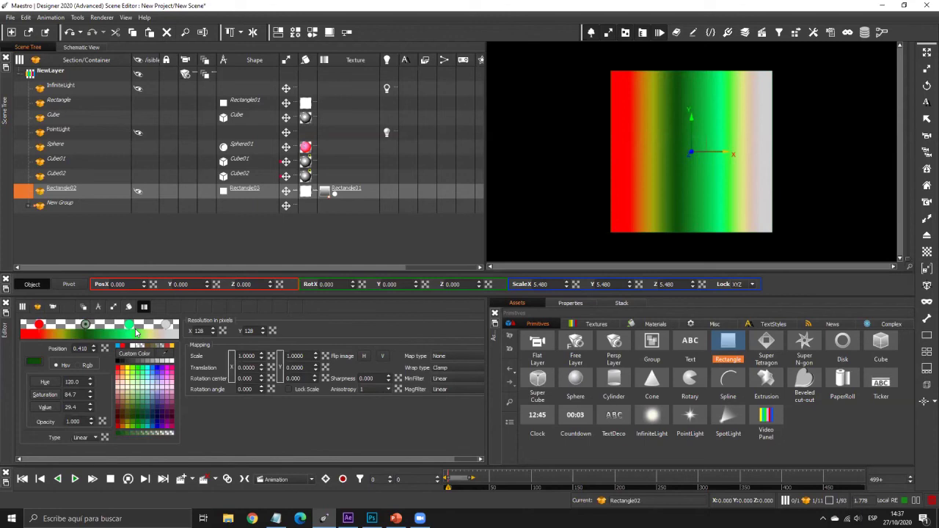
key("Delete")
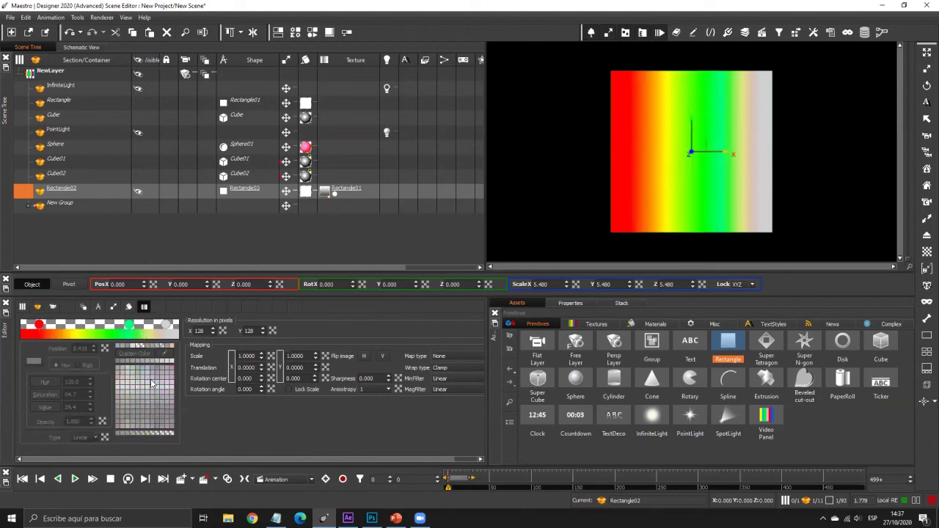
key("ctrl+z")
key("ctrl+z")
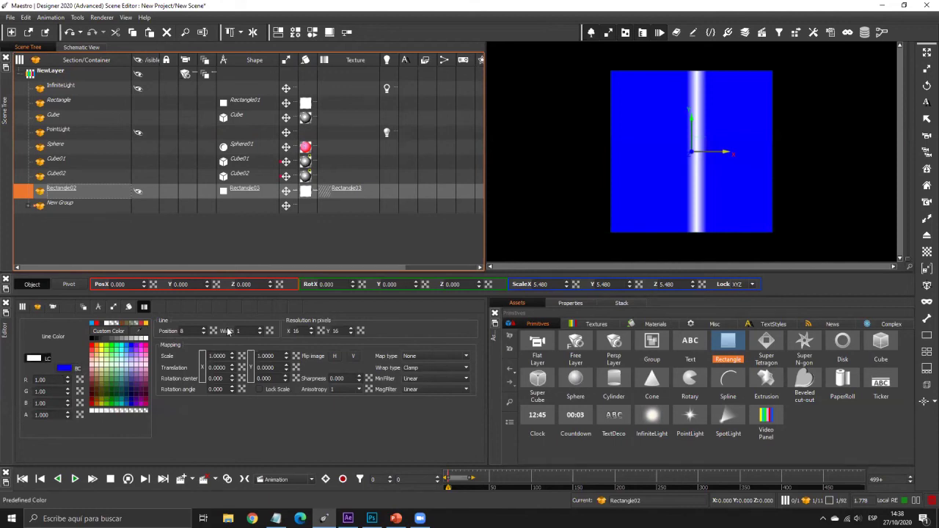
Step: Try line widths of 42 and 11 on the rectangle's Line texture
key("ctrl+z")
key("ctrl+z")
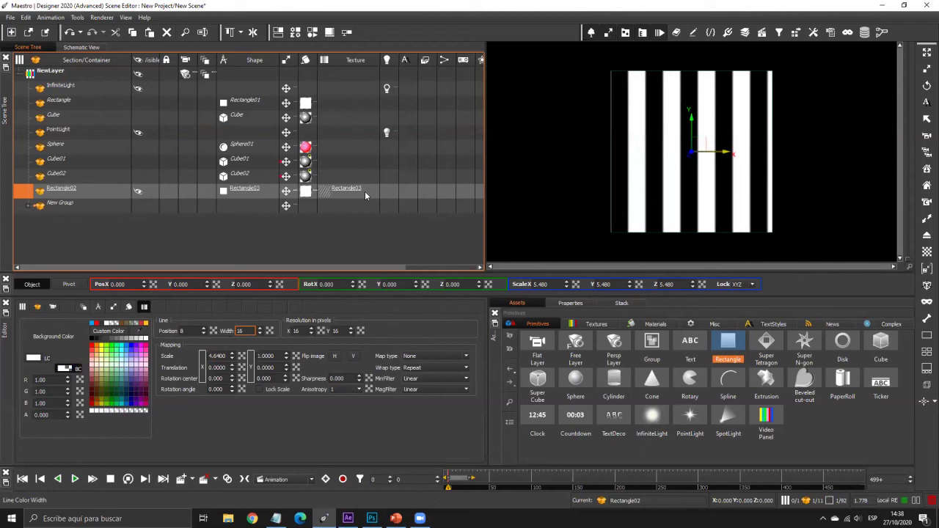
type("42")
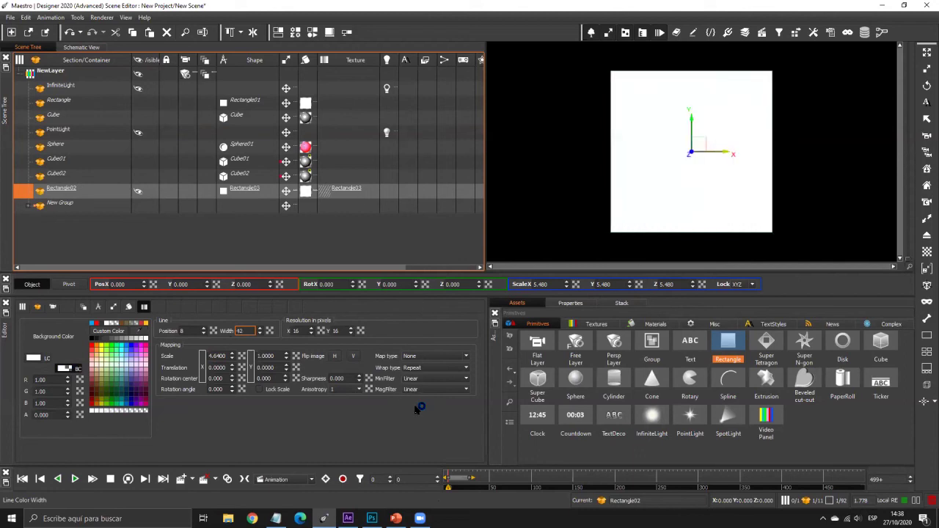
key("BackSpace")
key("BackSpace")
type("11")
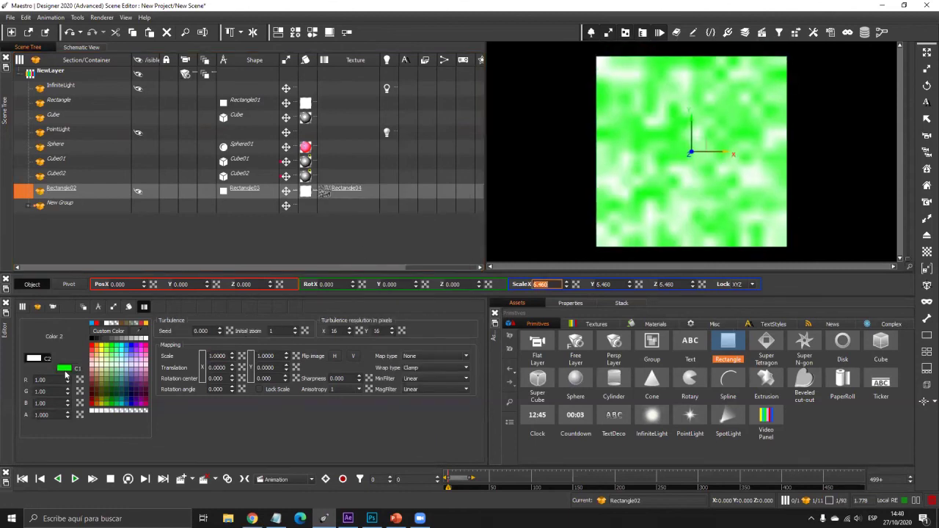
Step: Set the turbulence texture's Color 1 to dark grey (0.27) and raise its initial zoom to 17
left_click(64, 369)
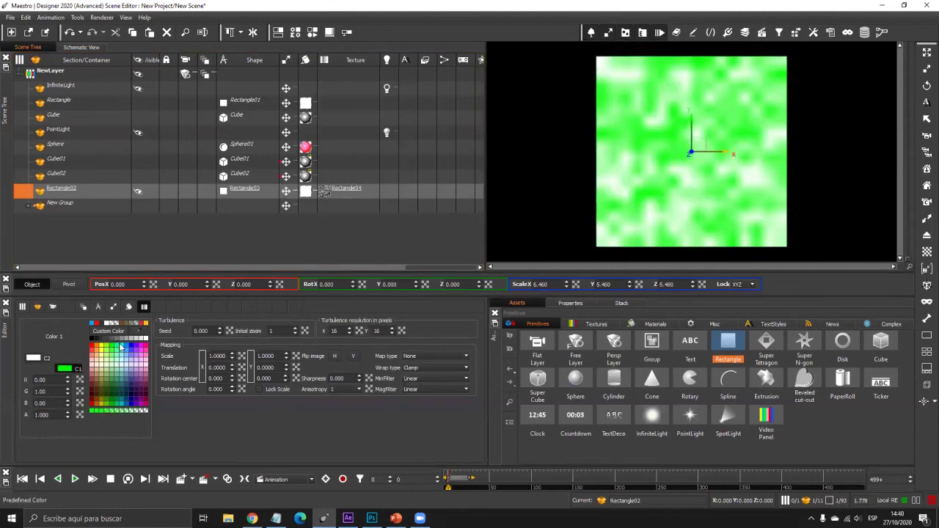
left_click(121, 347)
left_click(110, 339)
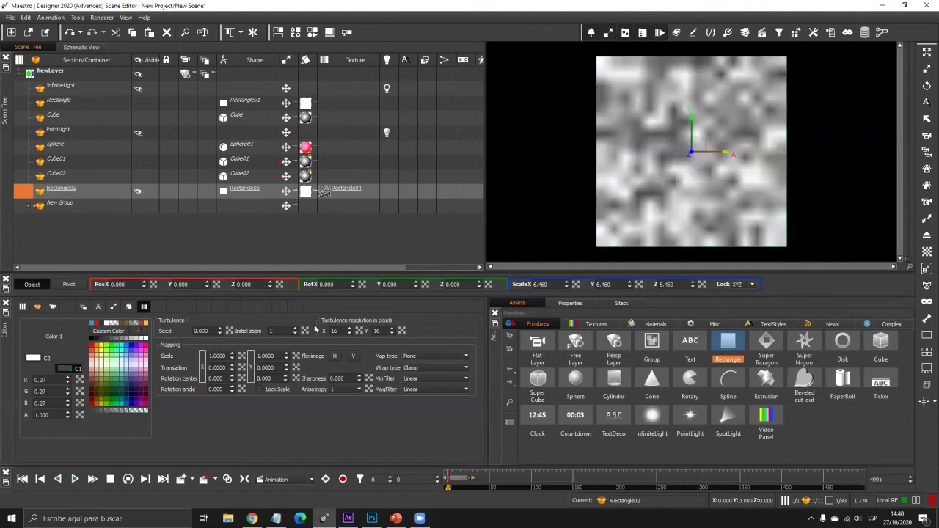
left_click_drag(296, 331, 183, 233)
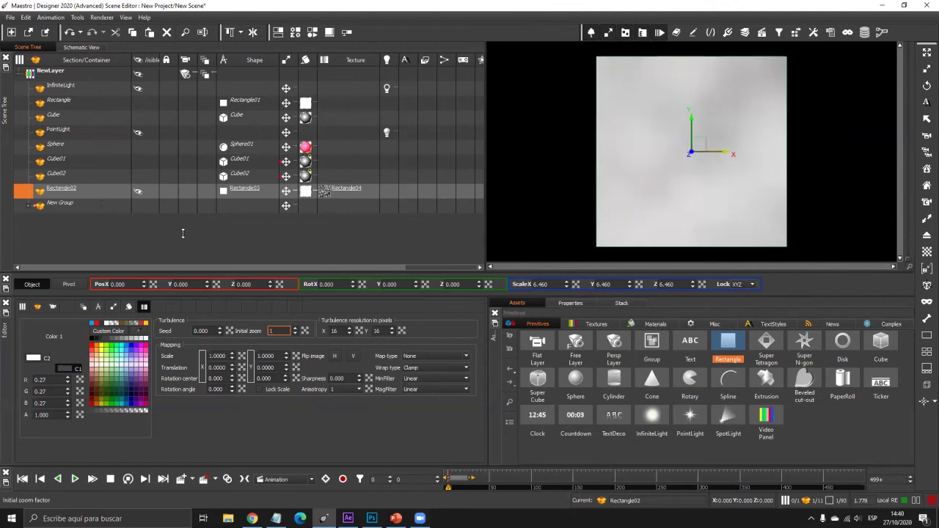
left_click_drag(299, 331, 273, 262)
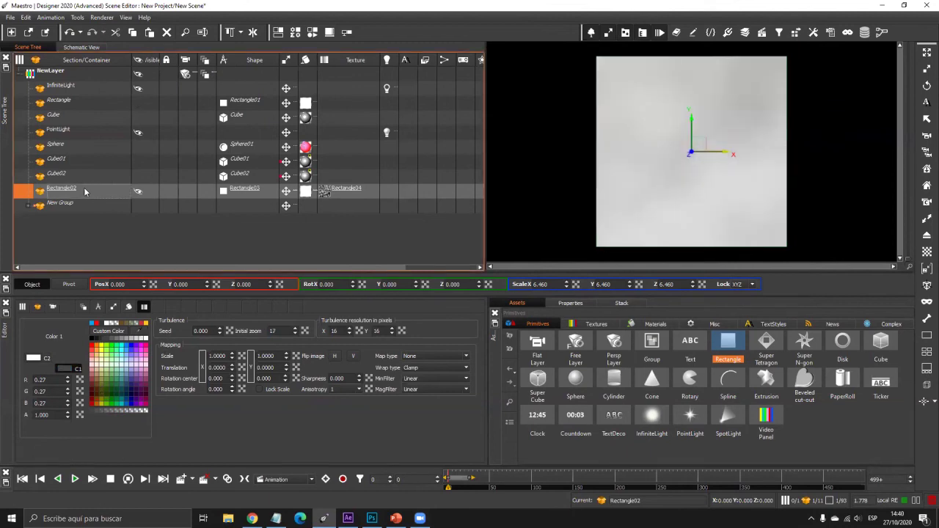
Step: Replace the rectangle's turbulence texture with an Image texture that uses flag2.jpg
right_click(337, 191)
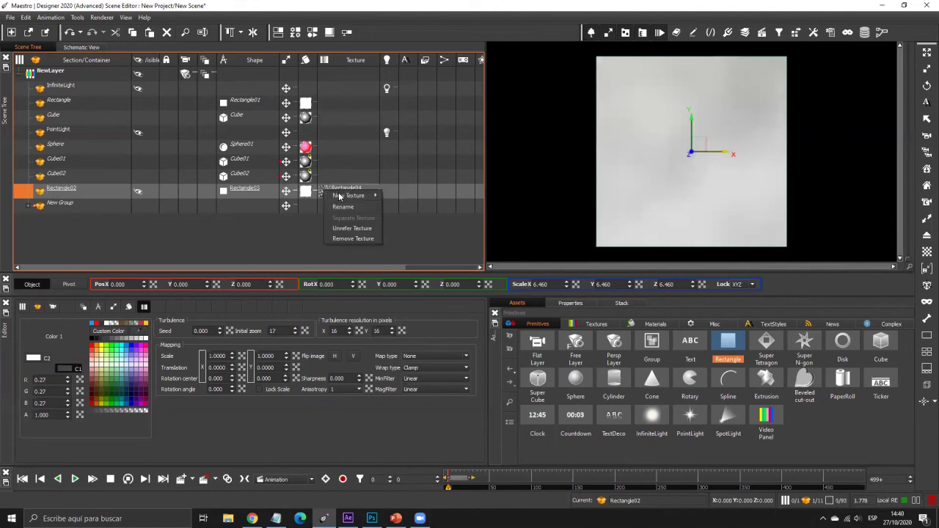
mouse_move(349, 196)
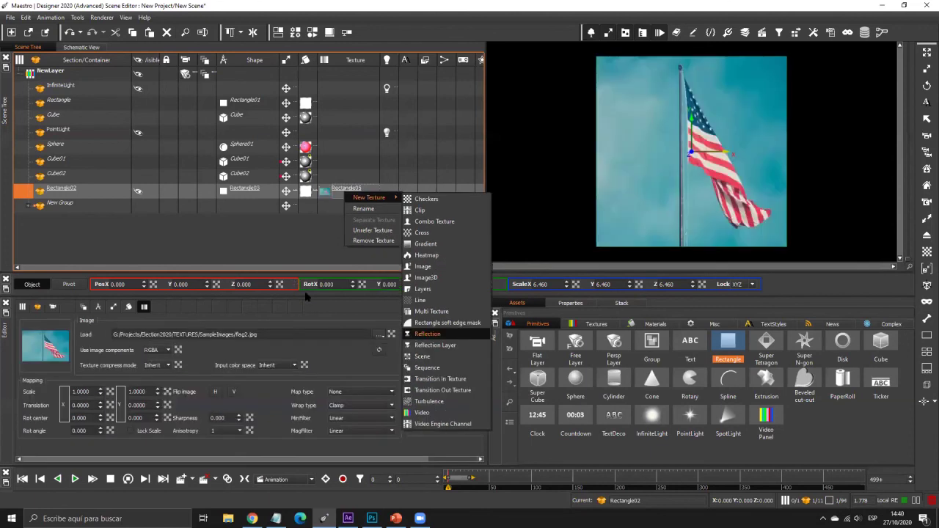
Step: Assign a new Reflection texture to the rectangle and browse the Textures folder and its ParticleAssets subfolder for an image
left_click(307, 296)
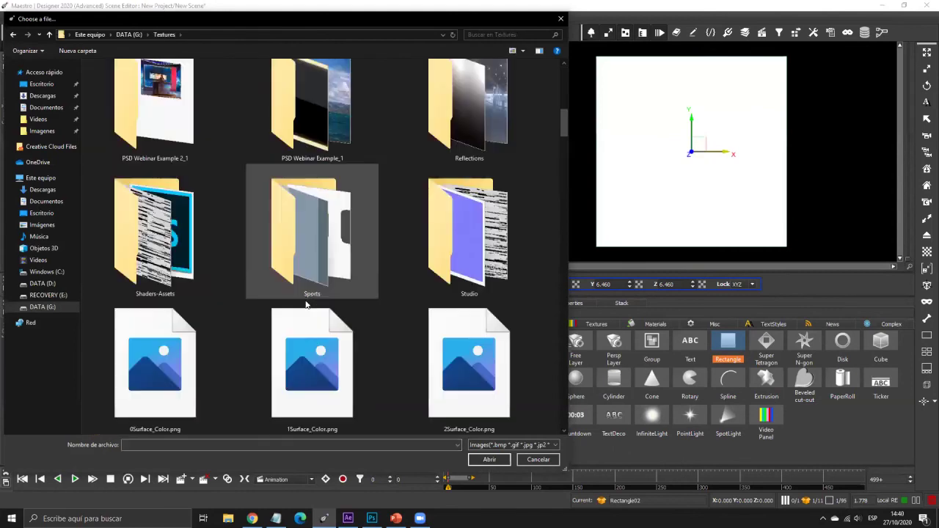
scroll(306, 296, "down", 1)
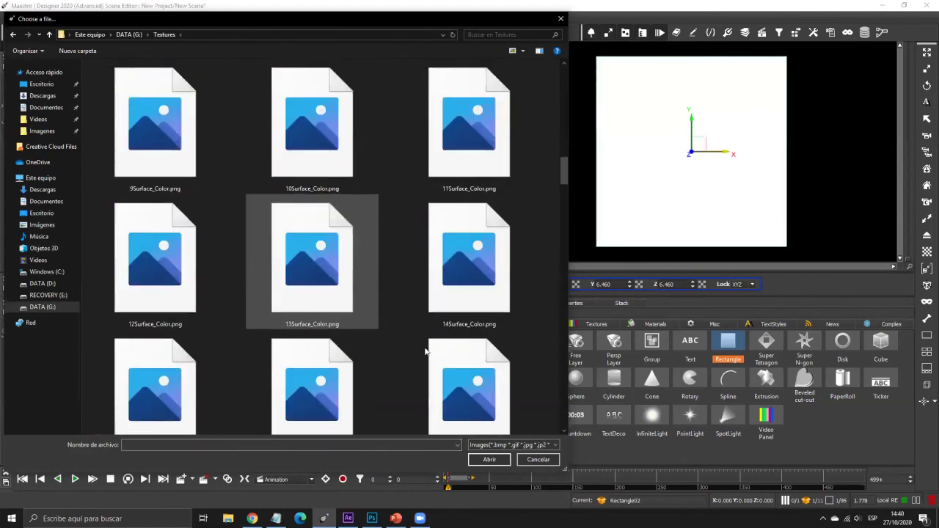
scroll(431, 348, "up", 5)
scroll(99, 105, "up", 2)
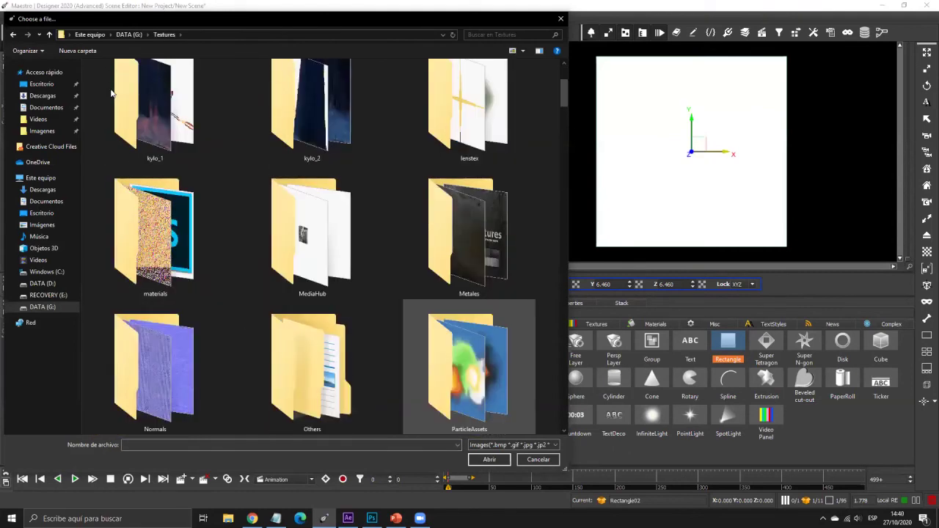
double_click(470, 367)
double_click(115, 95)
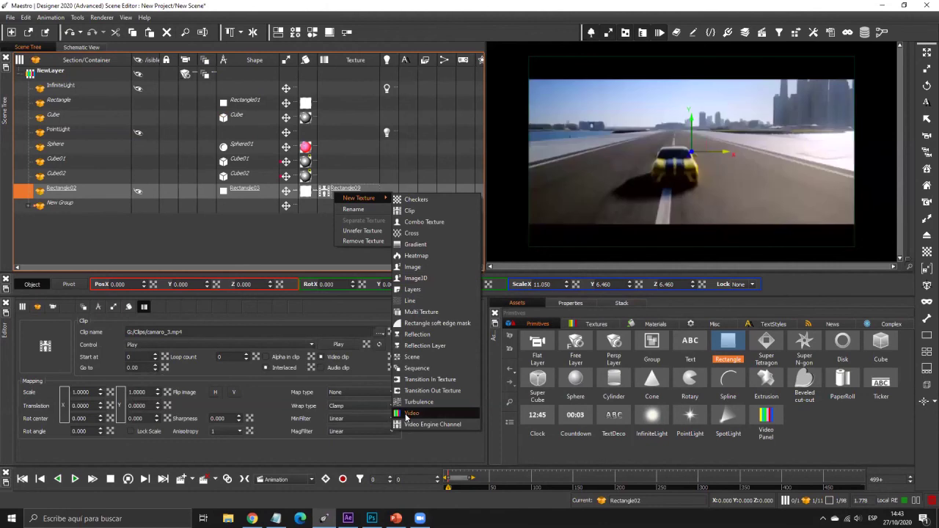
Step: Replace the rectangle's clip texture with a Video texture and set its input number to 5
left_click(409, 413)
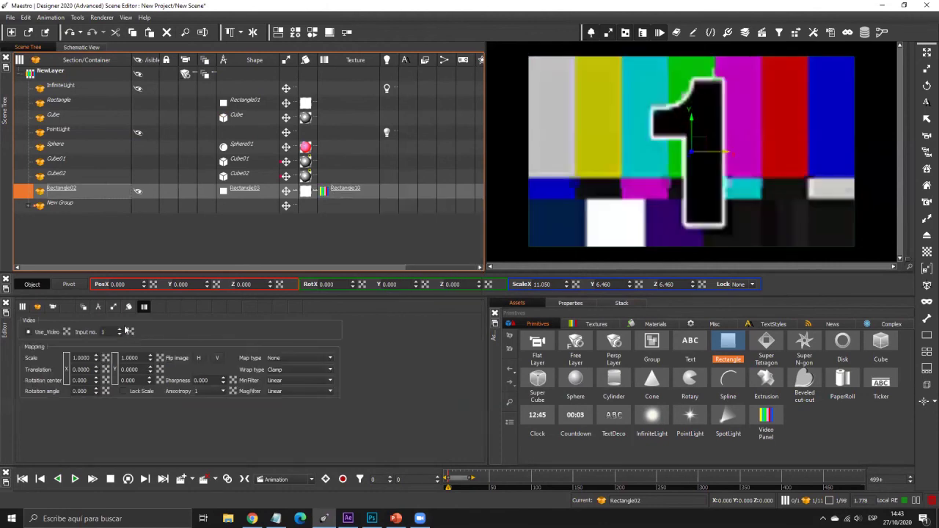
left_click(120, 330)
left_click(119, 329)
left_click(119, 329)
left_click(120, 329)
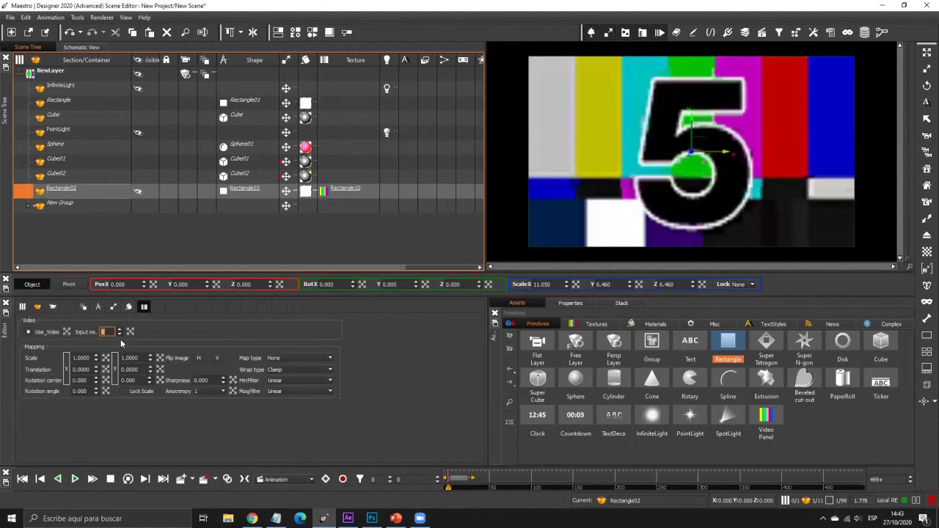
right_click(332, 192)
mouse_move(358, 200)
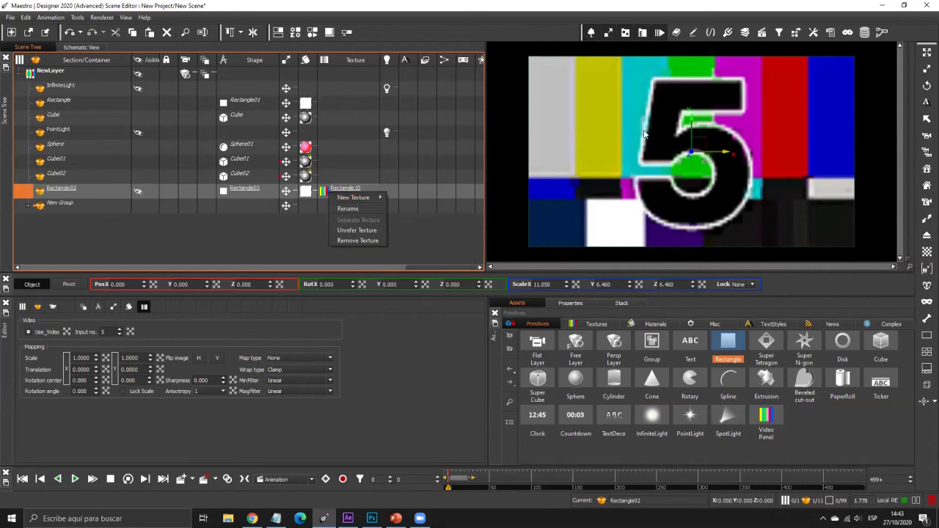
left_click(223, 235)
left_click(150, 189)
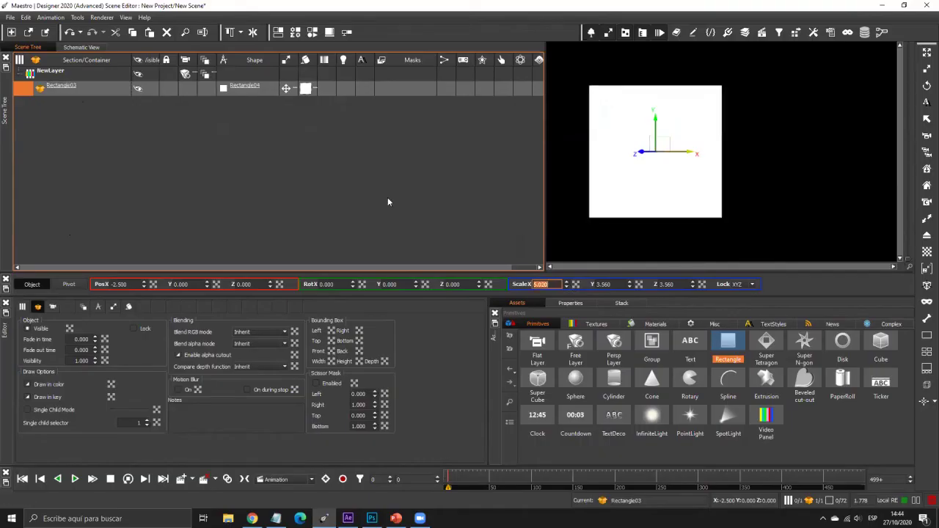
Step: Rename the white rectangle as A
double_click(83, 86)
type("a")
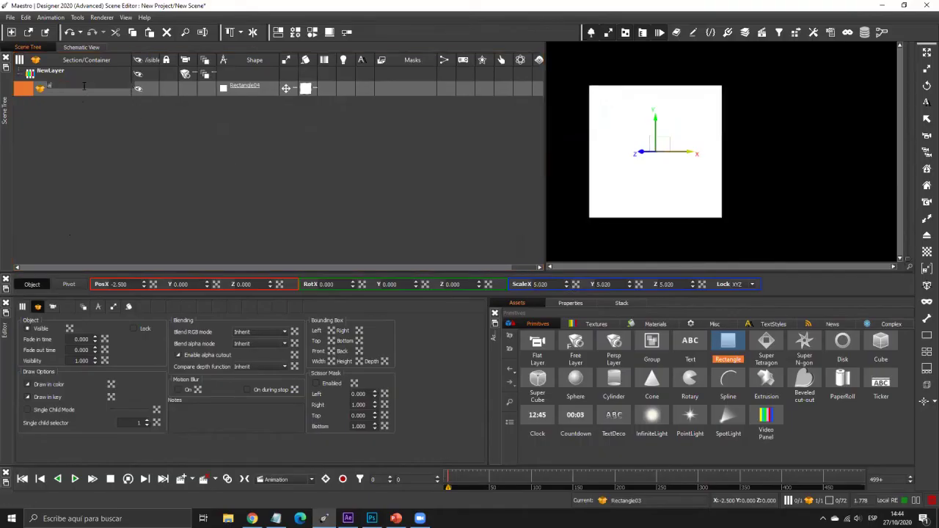
key("Return")
Step: Add a disk scaled uniformly to about 4.38 beside rectangle A and rename it B
left_click_drag(833, 337, 473, 158)
left_click_drag(568, 284, 566, 220)
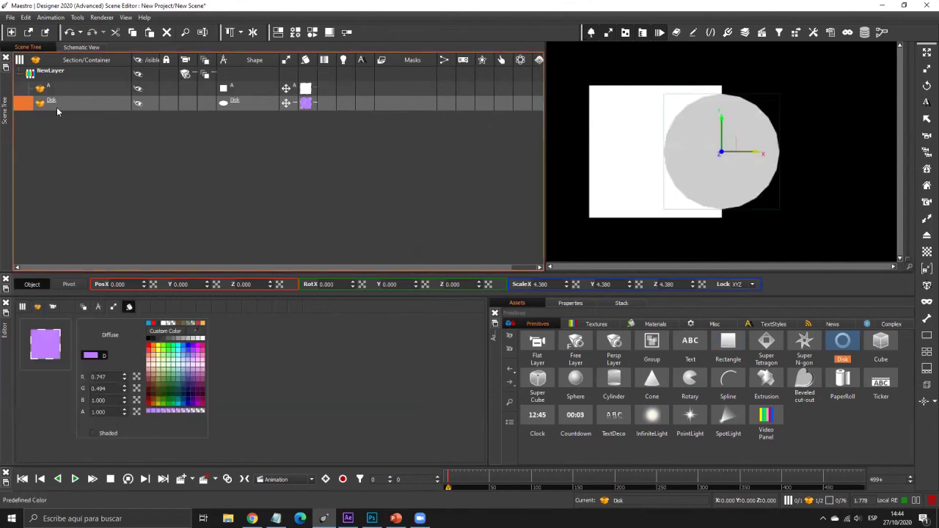
double_click(58, 100)
type("B")
key("Return")
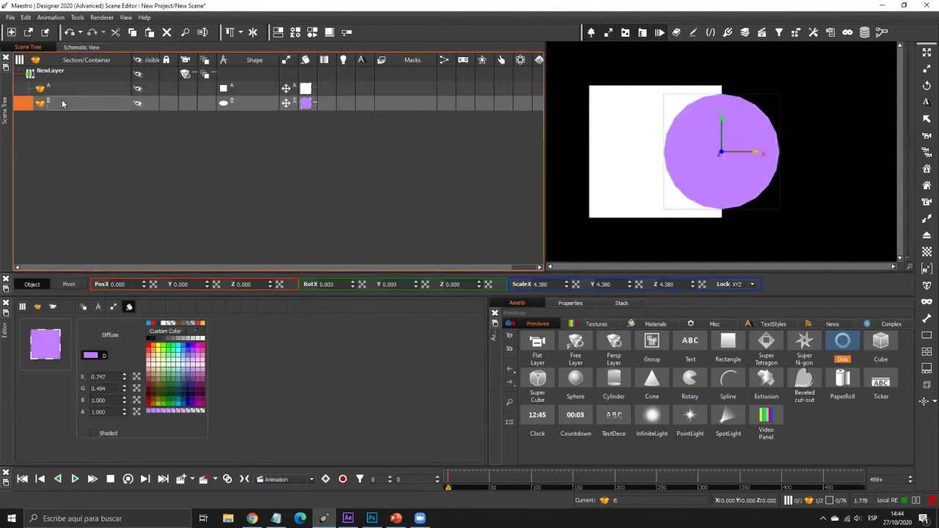
Step: Move disk B to X 1.9 and enlarge it uniformly to a scale of about 5.71
left_click_drag(144, 284, 178, 191)
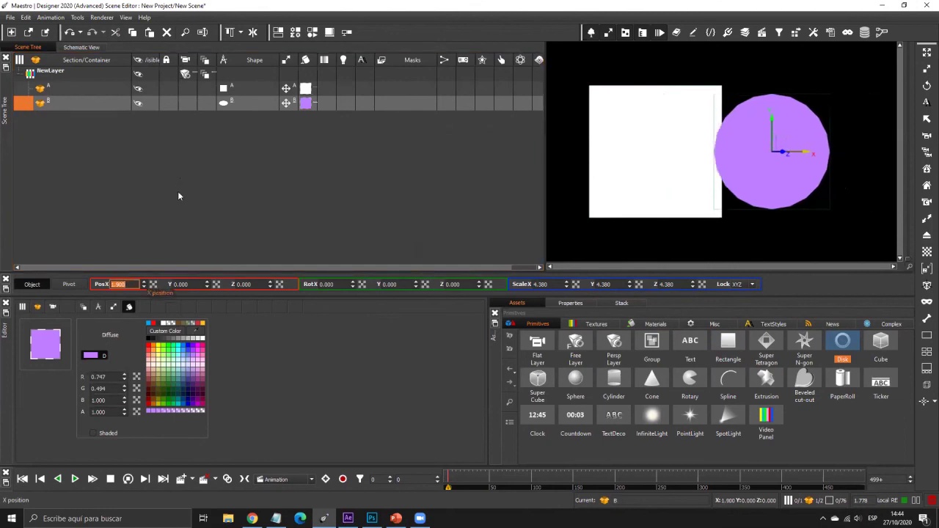
left_click_drag(566, 283, 566, 147)
left_click_drag(568, 286, 568, 288)
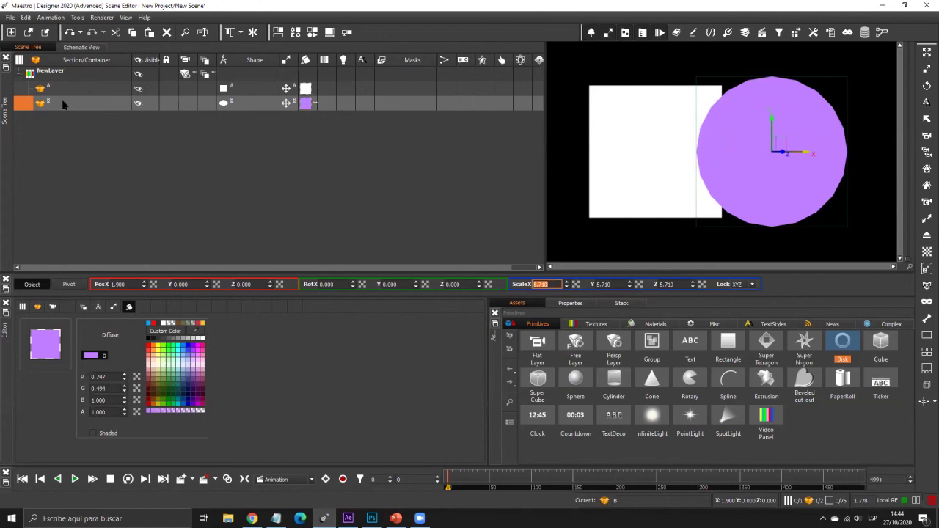
Step: Create a mask group on disk B
right_click(426, 108)
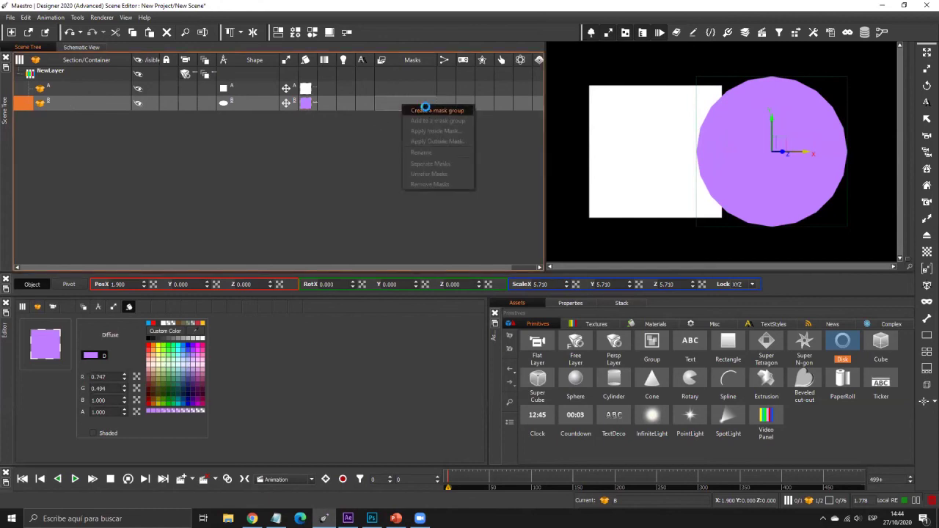
left_click(425, 109)
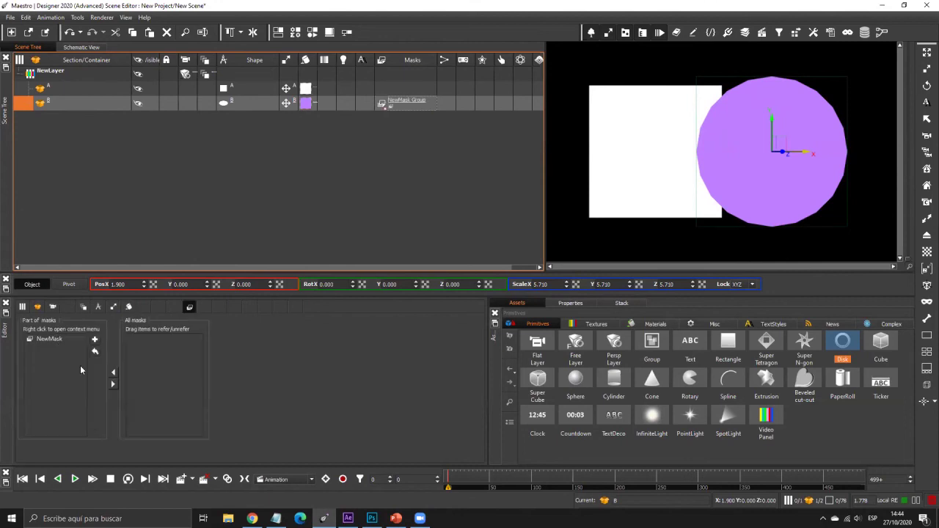
Step: Rename disk B's new mask as MASCARA and apply an outside mask to rectangle A
type("MASCARA")
key("Return")
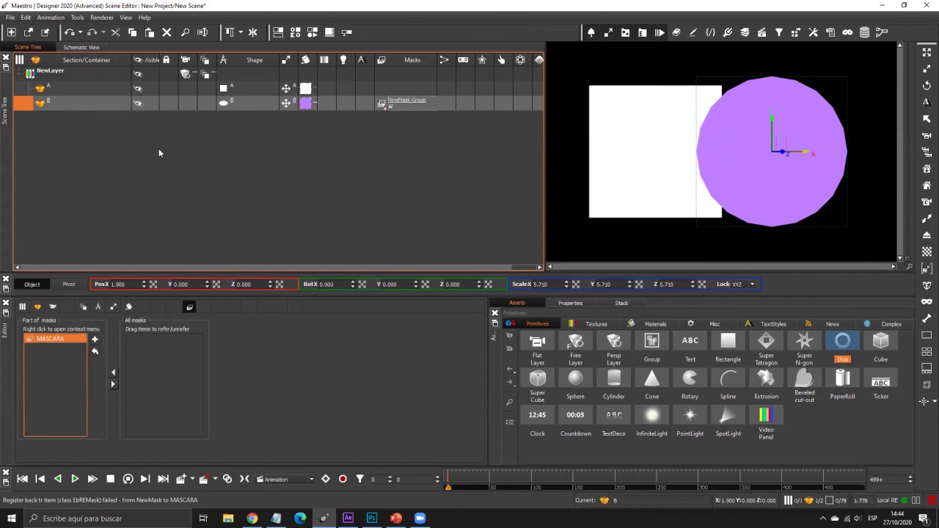
left_click(419, 88)
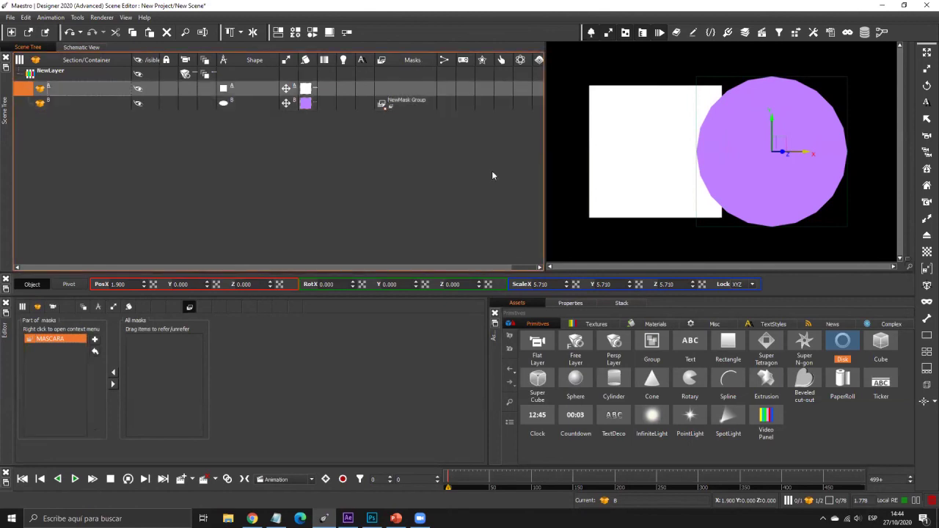
right_click(403, 87)
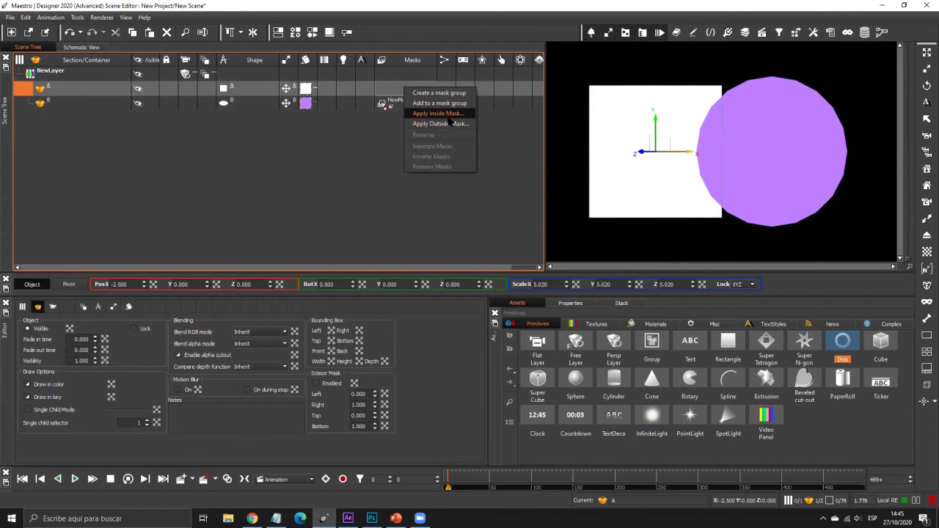
left_click(452, 123)
Step: Hide disk B and move it to about X 2.29, Y 1.07 over rectangle A's edge
left_click(145, 105)
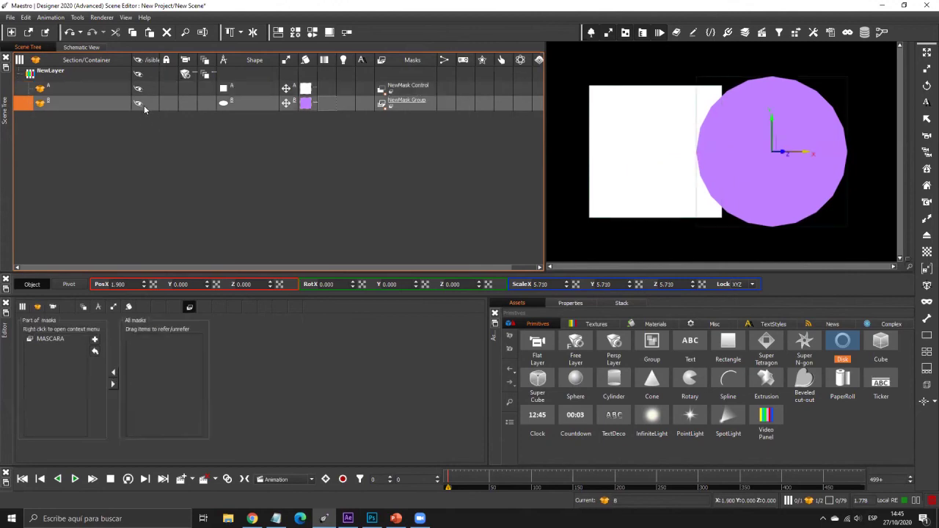
left_click_drag(751, 145, 788, 114)
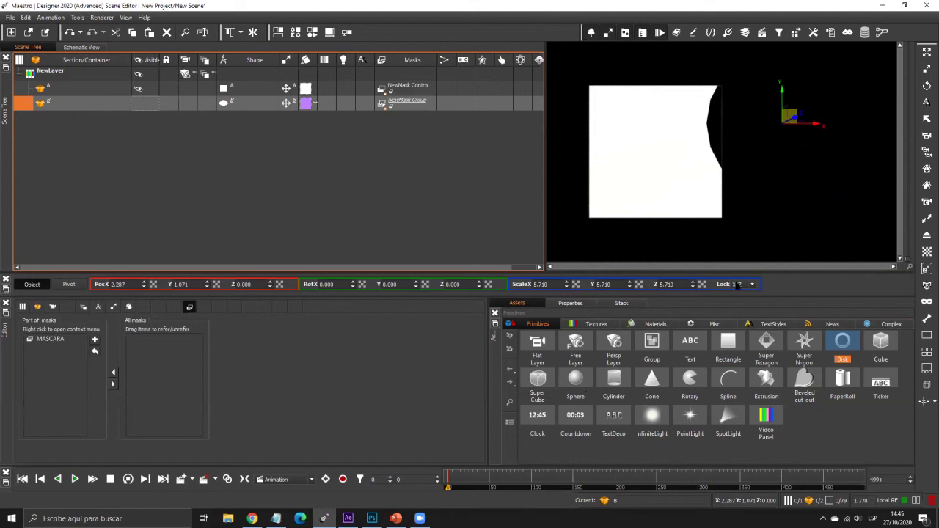
Step: Add a Super Tetragon scaled uniformly to 3.59 and hide rectangle A
double_click(766, 345)
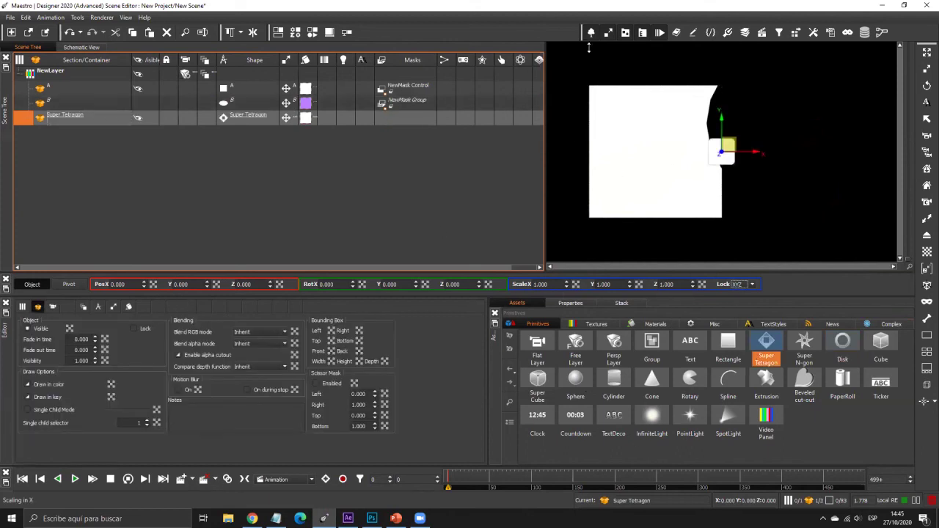
left_click(138, 88)
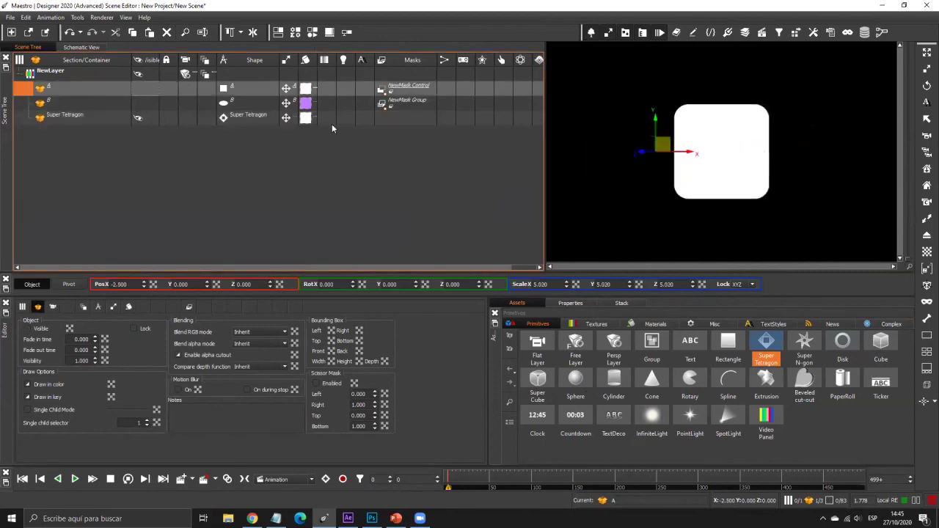
Step: Shape the Super Tetragon silhouette with width 1.8, height 1.5 and corner radii TL 0.5, TR 0, BL 0, BR 3.55
left_click(223, 117)
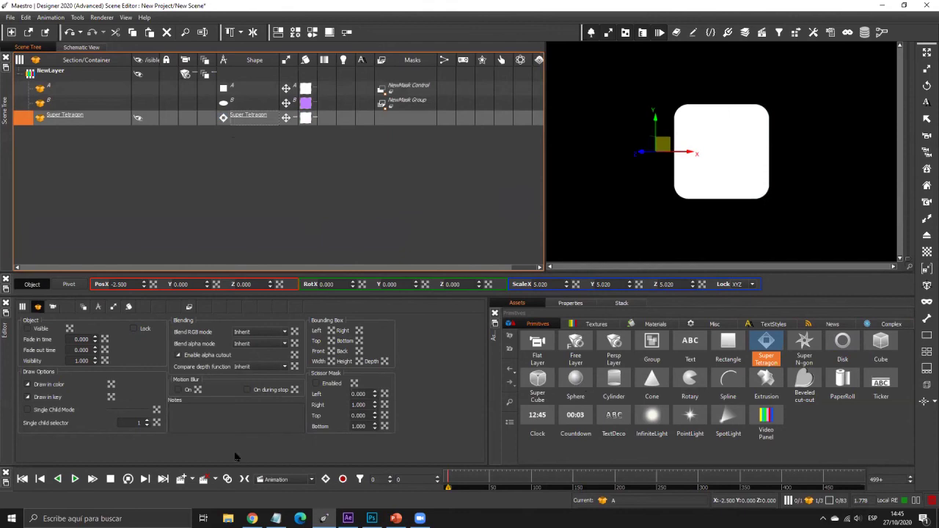
left_click_drag(188, 331, 197, 252)
left_click_drag(188, 354, 217, 477)
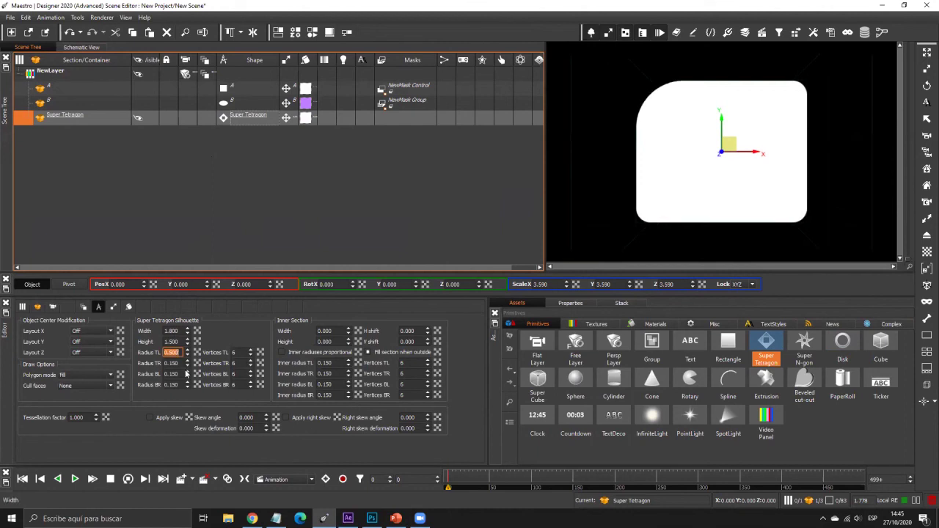
left_click_drag(187, 365, 356, 296)
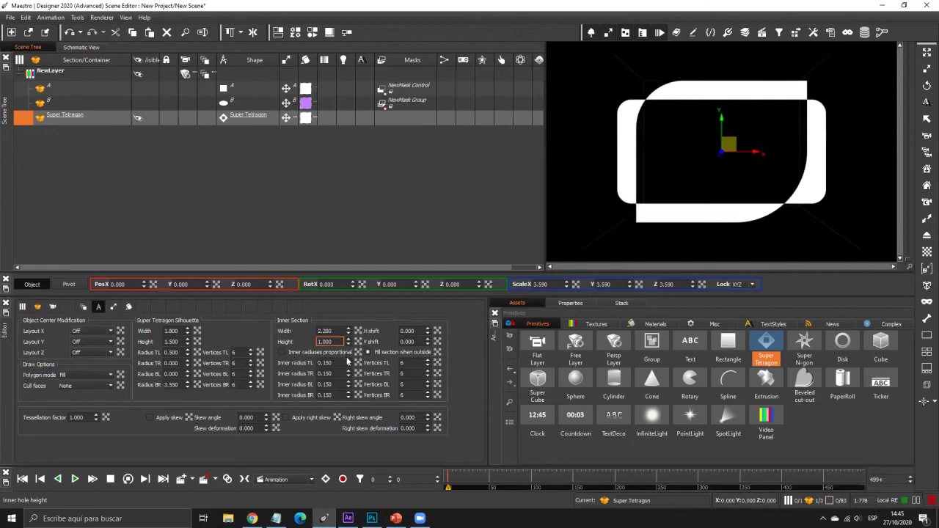
Step: Set the Super Tetragon's inner section to width 1.5 and height 1.3 with proportional inner radii, and hide the shape
key("ctrl+z")
key("ctrl+z")
key("ctrl+z")
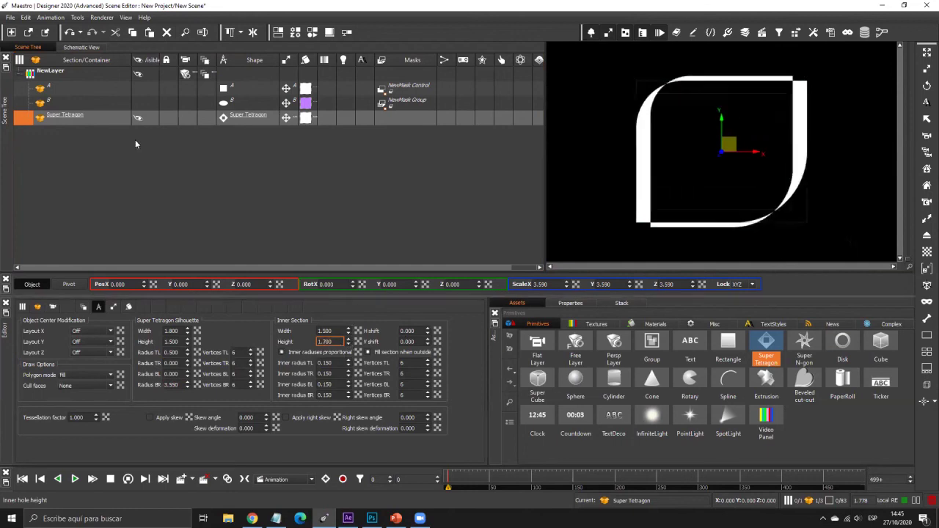
left_click(136, 121)
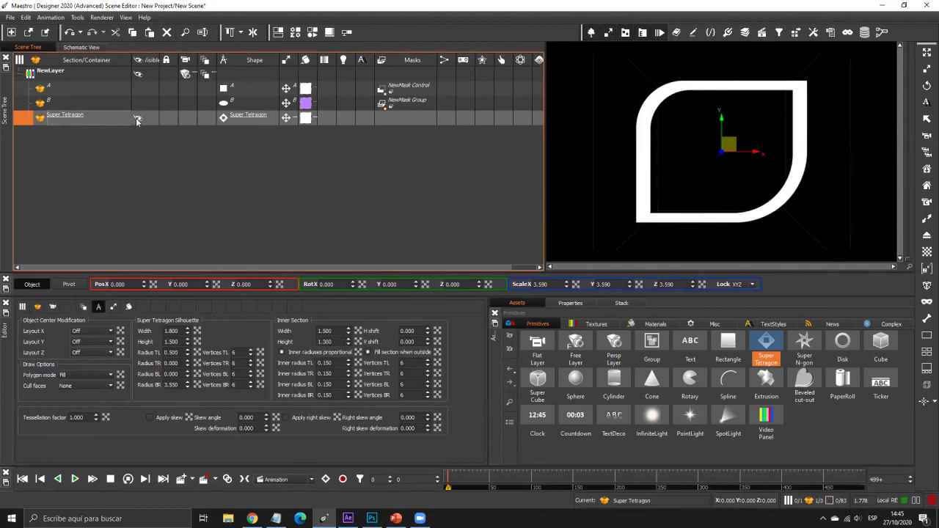
Step: Add a Super N-gon and shape it as a starburst with 23 vertices, even indentation 8.5 and a larger odd indentation
left_click_drag(804, 343, 497, 248)
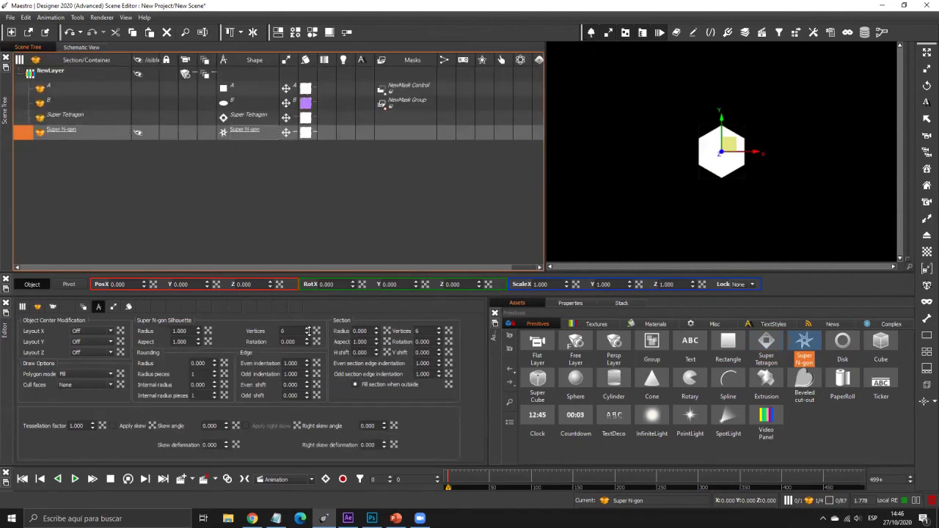
left_click_drag(298, 331, 308, 367)
scroll(306, 363, "up", 15)
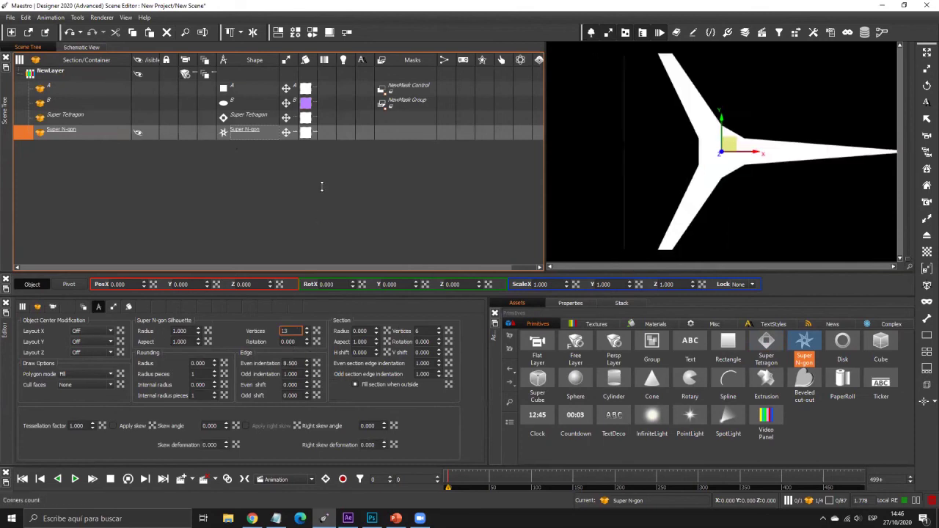
scroll(307, 335, "up", 20)
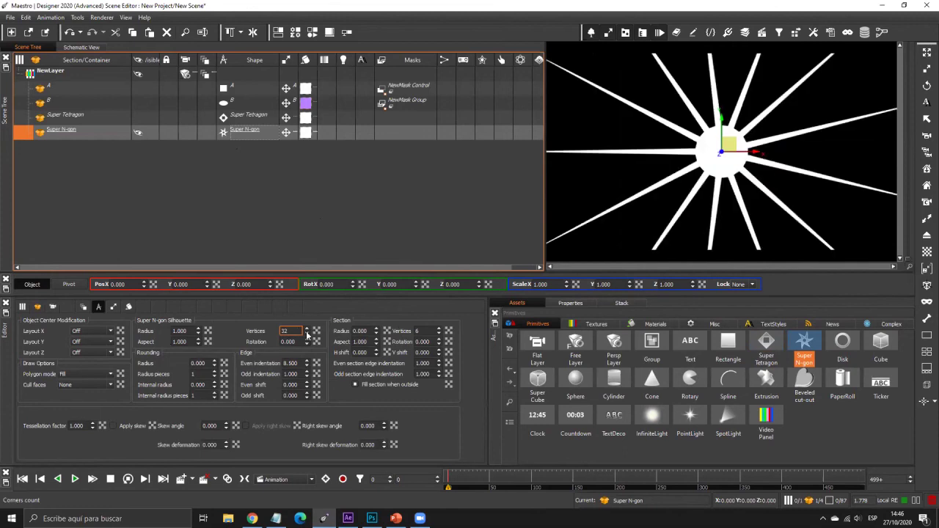
scroll(307, 335, "down", 9)
scroll(293, 374, "up", 18)
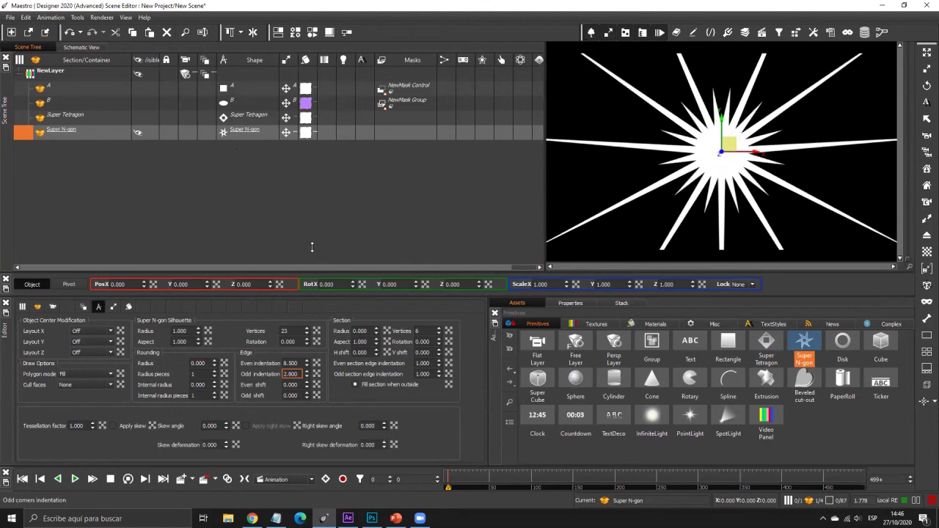
left_click_drag(312, 247, 327, 239)
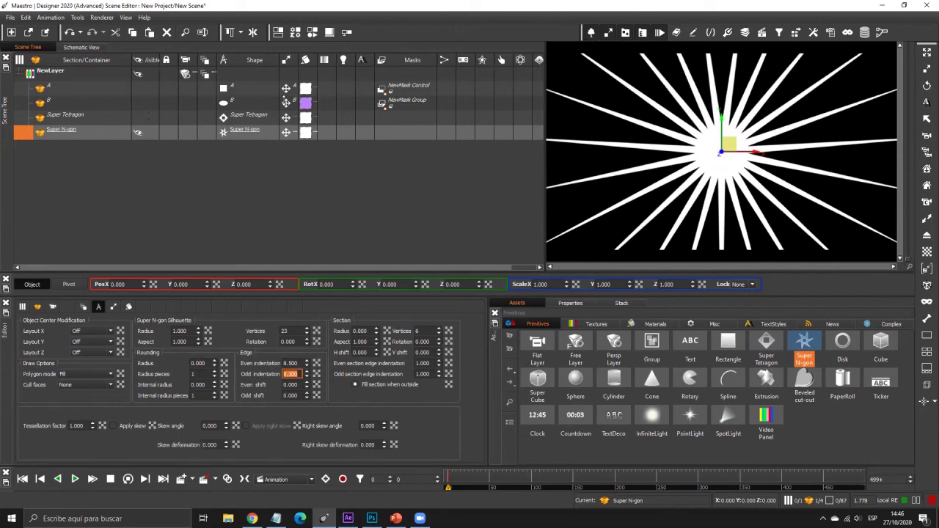
Step: Show the Super Tetragon instead of the N-gon, with inner width and height 0 and silhouette height 1.4
left_click(235, 116)
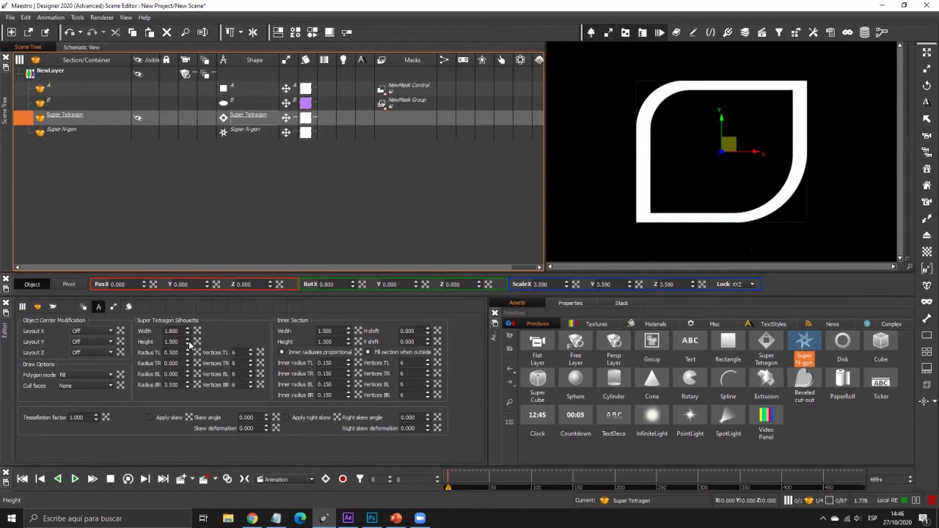
double_click(341, 332)
type("0")
key("Tab")
type("0")
key("Return")
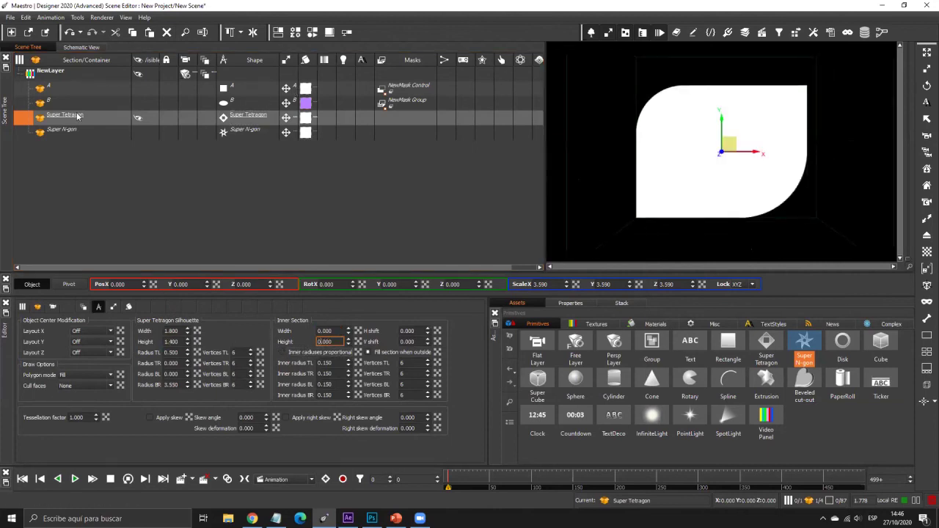
Step: Show rectangle A and add the Super Tetragon to the MASCARA mask group
left_click(139, 89)
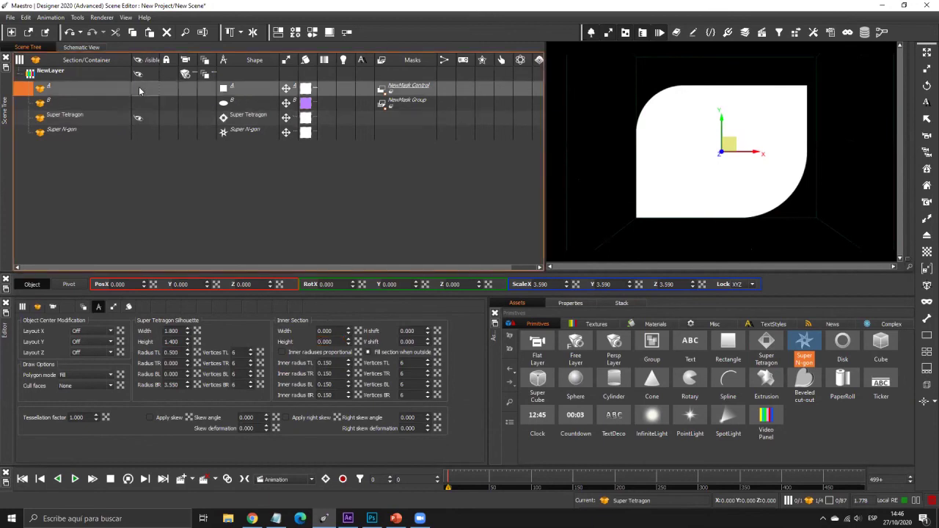
left_click(415, 118)
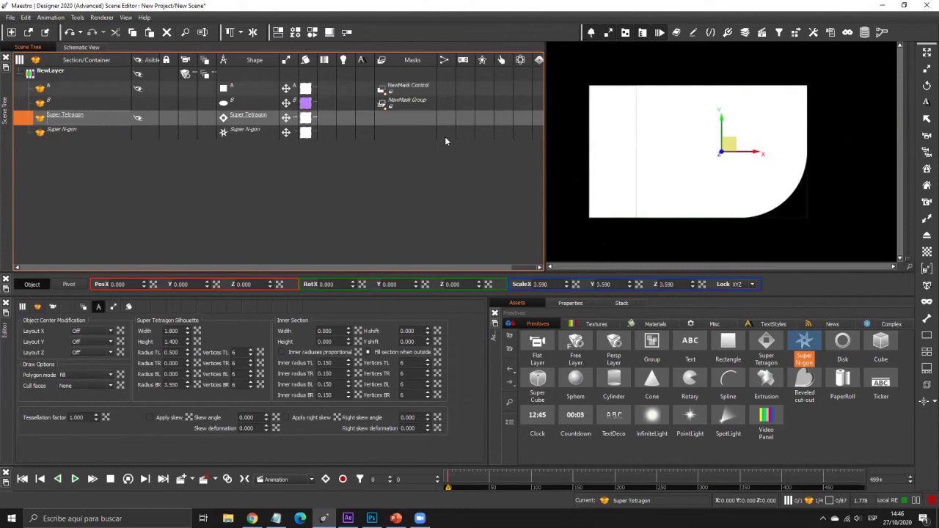
right_click(445, 141)
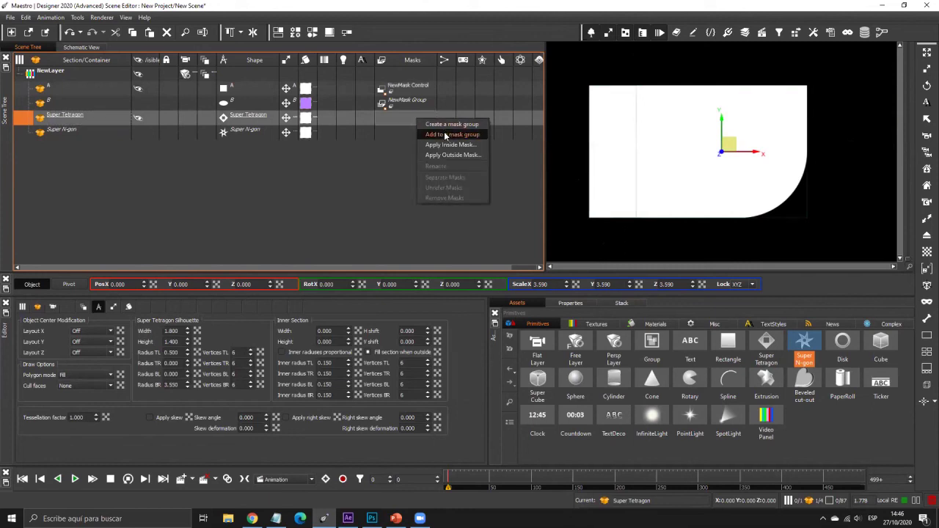
left_click(445, 135)
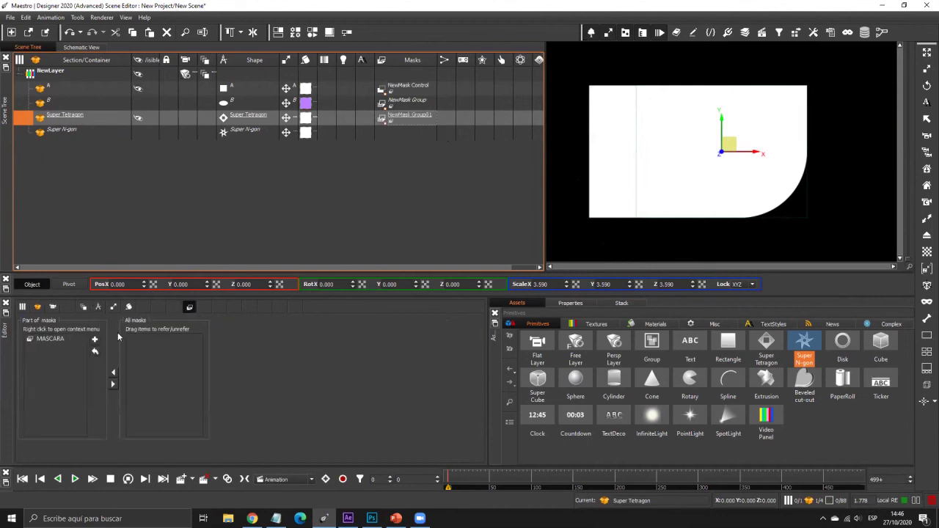
Step: Hide the Super Tetragon and move it to about X -5.7 so it cuts rectangle A's other side
left_click(139, 118)
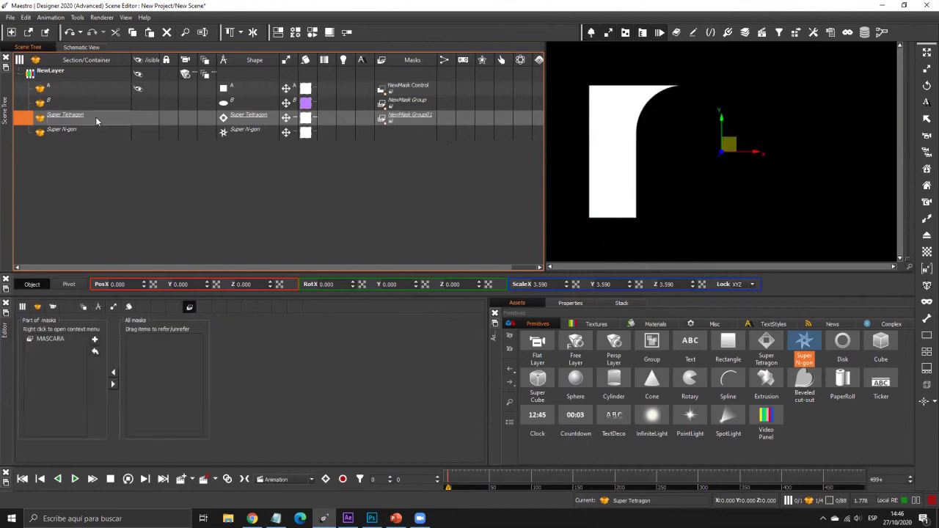
left_click_drag(145, 288, 279, 35)
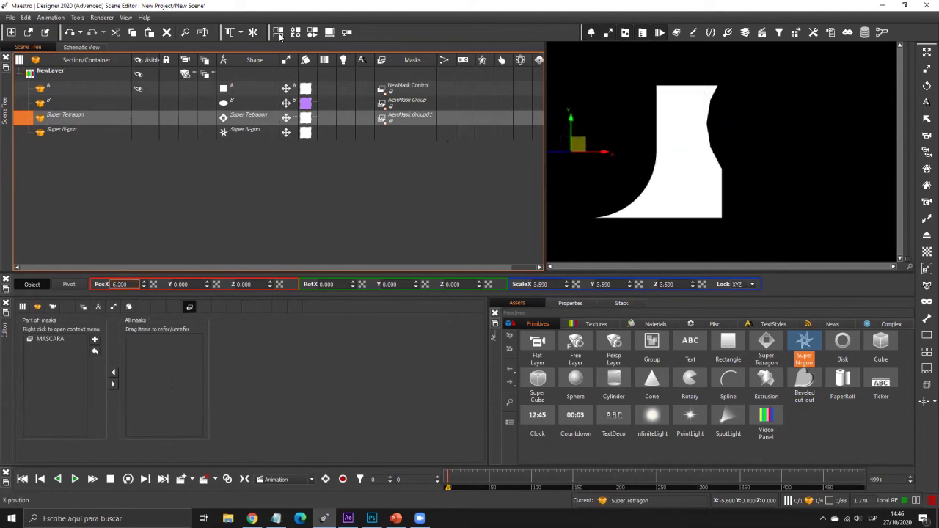
Step: Rename the Super Tetragon as C and delete the Super N-gon
double_click(66, 117)
type("C")
key("Return")
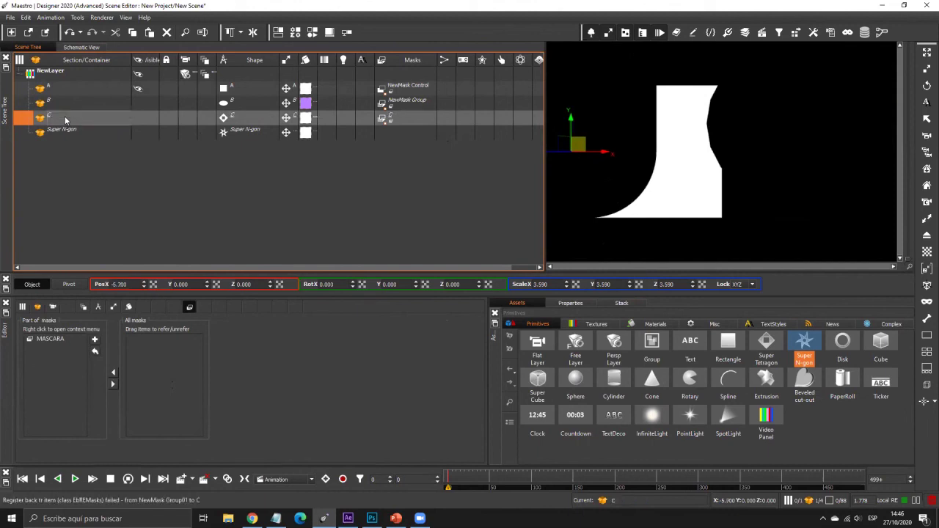
left_click(73, 131)
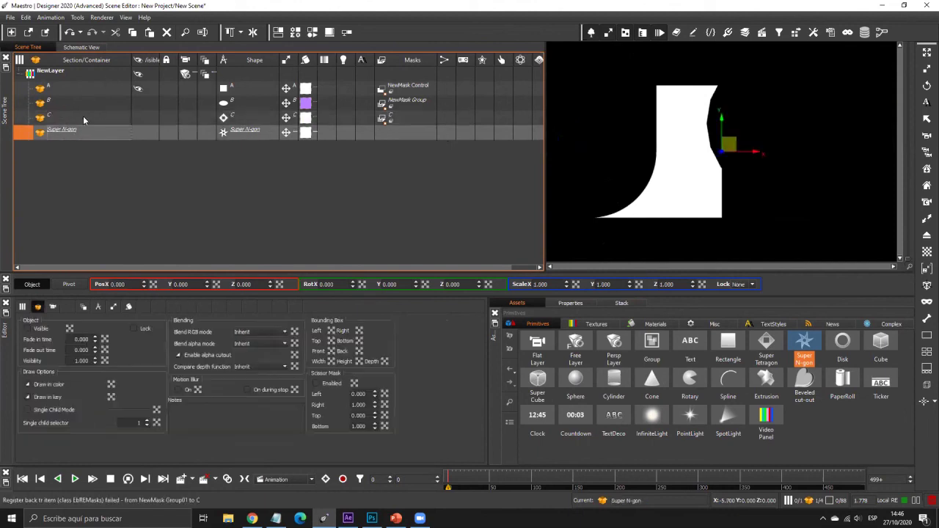
key("Delete")
Step: Review which mask disk B and shape C belong to
left_click(383, 102)
left_click(382, 118)
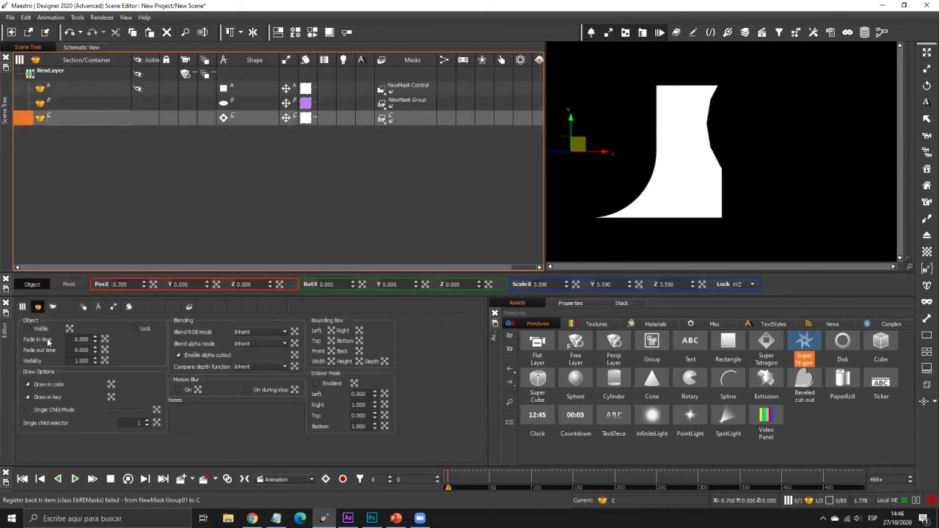
left_click(383, 103)
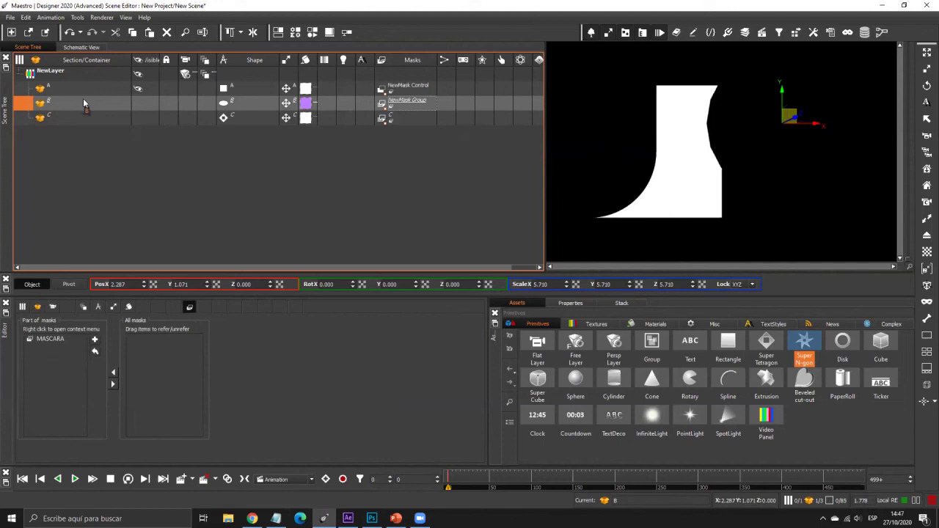
Step: Add an InfiniteLight and a cube scaled uniformly to 4.41, rotated to Y 37, with 50 subdivisions along each axis
left_click(107, 83)
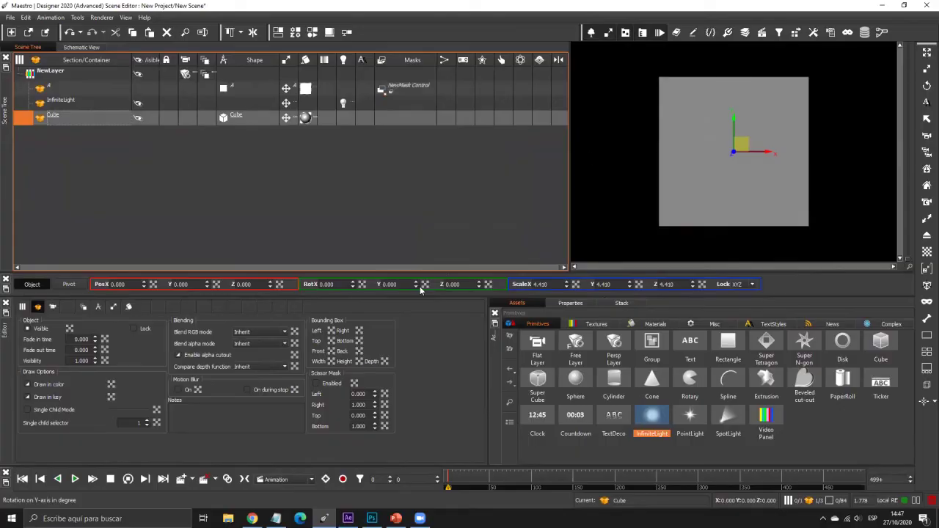
left_click_drag(416, 285, 530, 115)
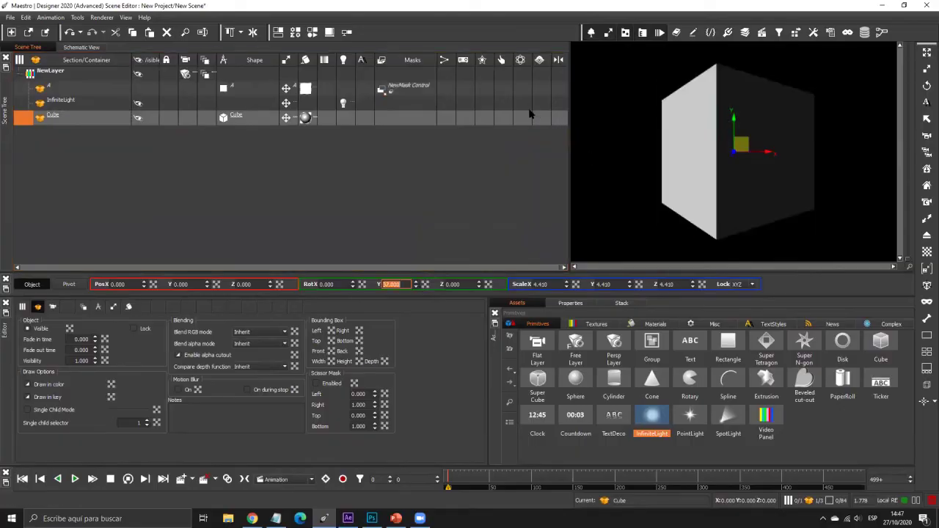
left_click(224, 118)
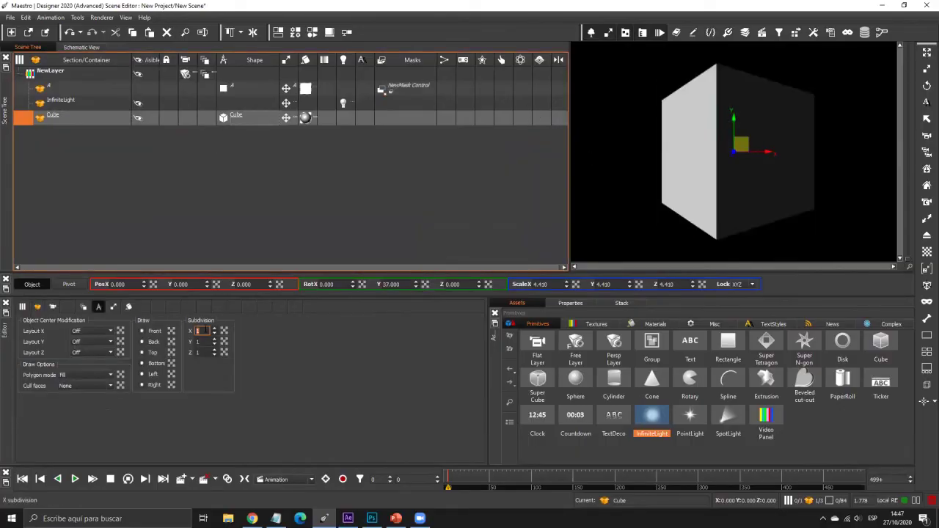
Step: Apply a Bend deformation to the cube and open the deformation's settings
left_click(559, 117)
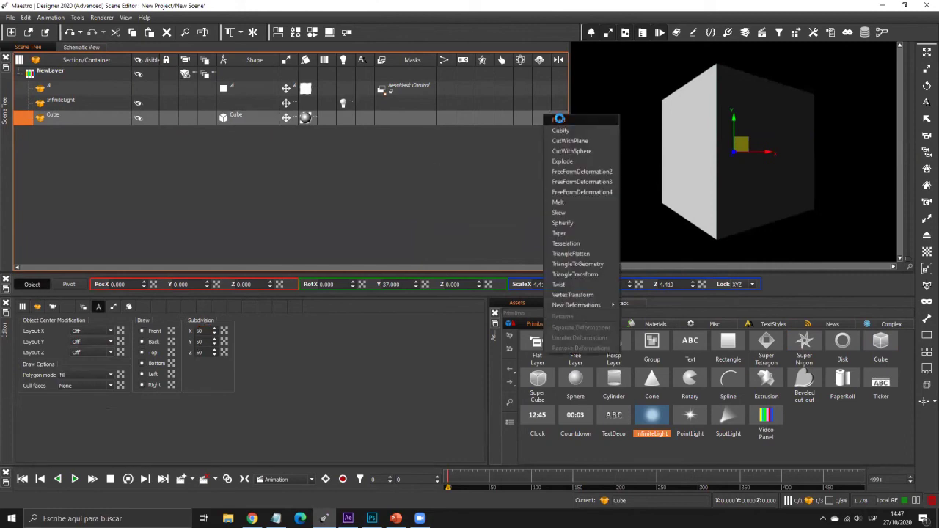
left_click(560, 121)
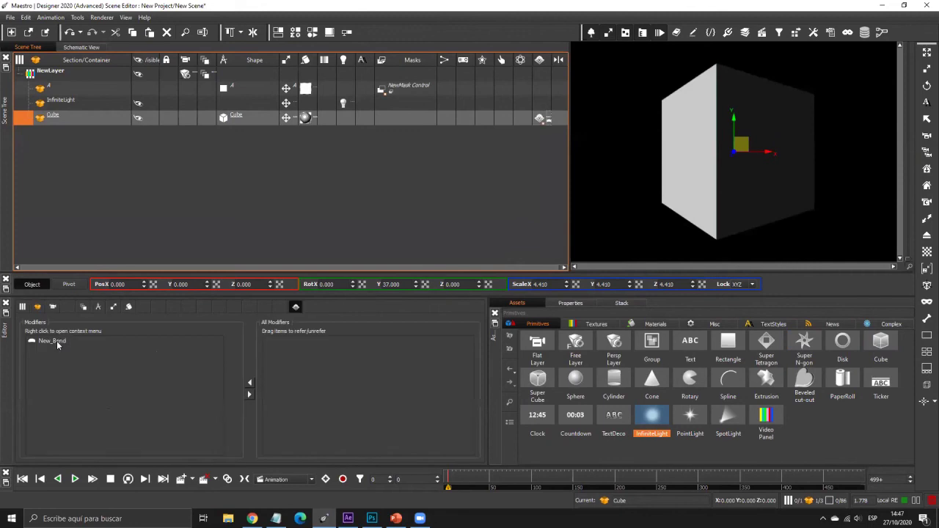
right_click(57, 345)
left_click(72, 347)
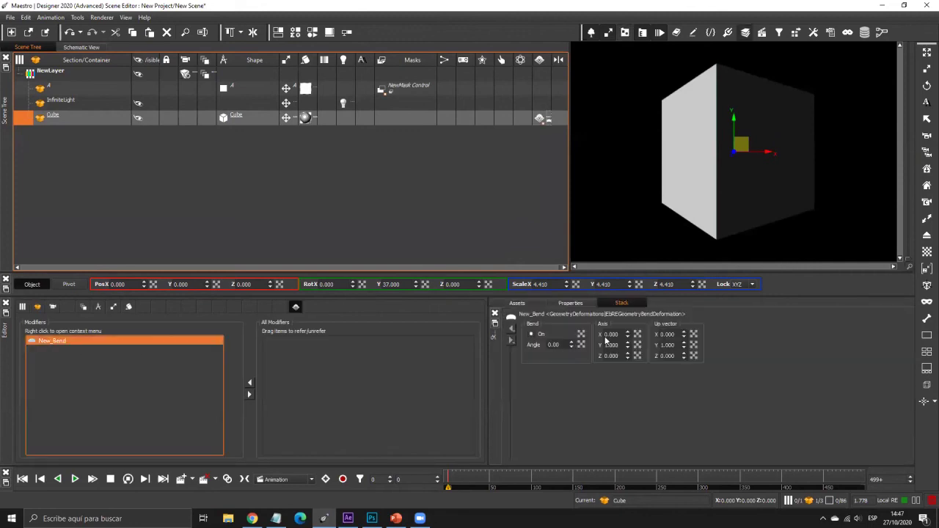
Step: Set the cube's Bend angle to -38 and add an Explode deformation to the cube
left_click_drag(571, 345, 541, 116)
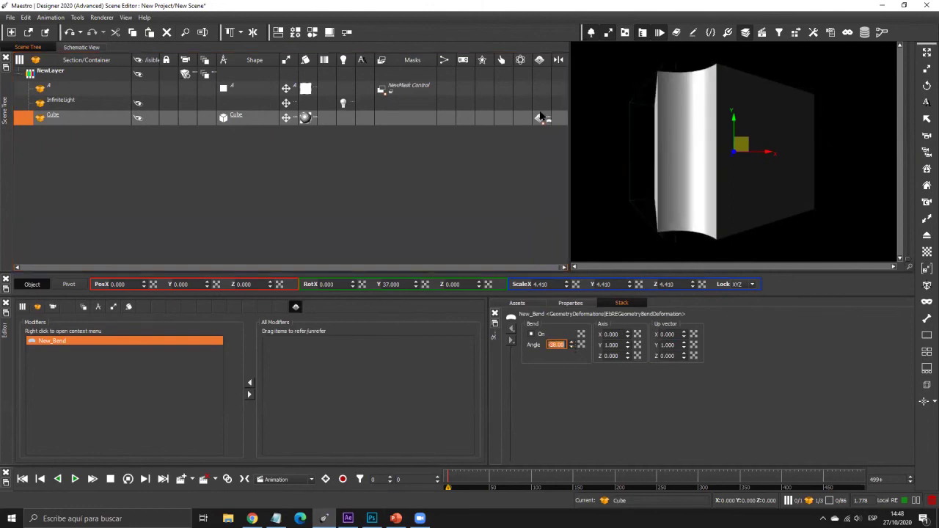
left_click(541, 118)
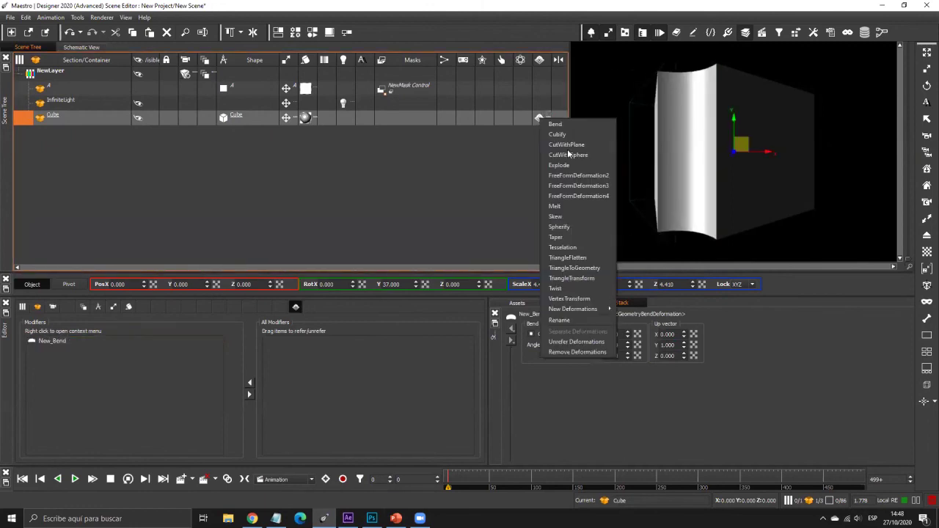
left_click(563, 165)
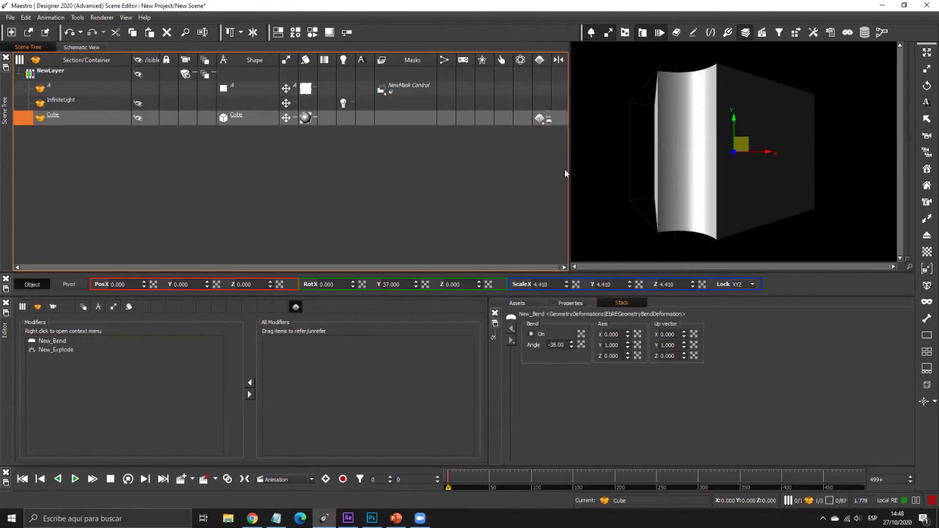
Step: Open the Explode deformation's settings and set its explosion progress to 1.160
left_click(48, 350)
right_click(51, 350)
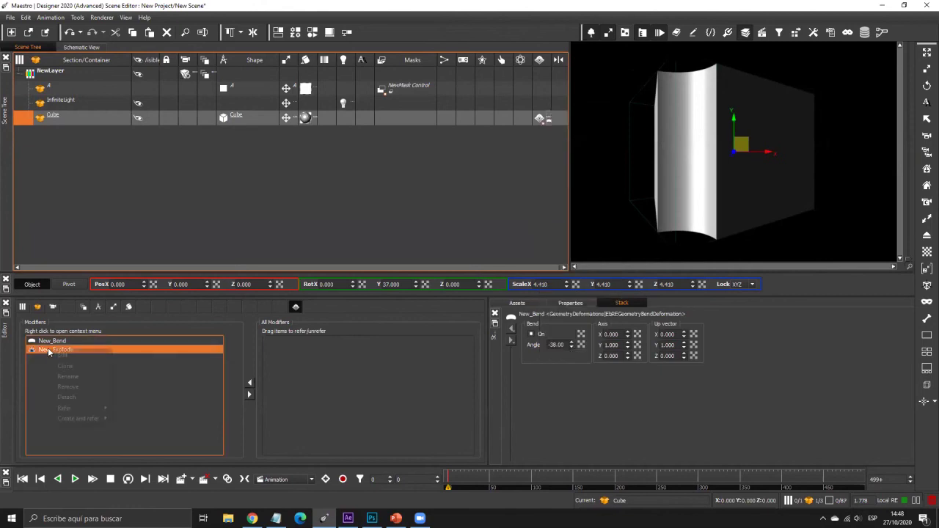
left_click(511, 340)
left_click_drag(598, 346, 633, 320)
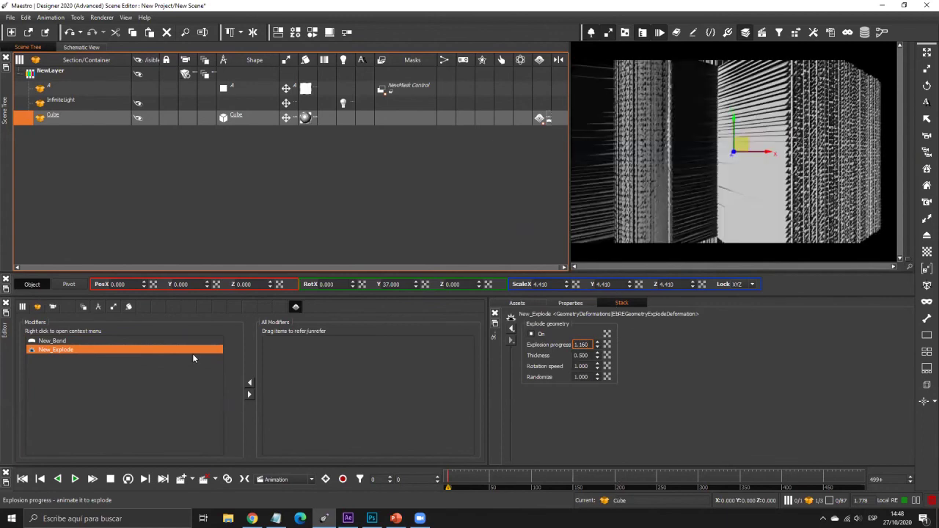
Step: Remove both the Bend and Explode deformations from the cube
mouse_move(54, 352)
left_mouse_down()
mouse_move(70, 392)
mouse_move(55, 341)
left_mouse_up()
right_click(55, 349)
left_click(73, 388)
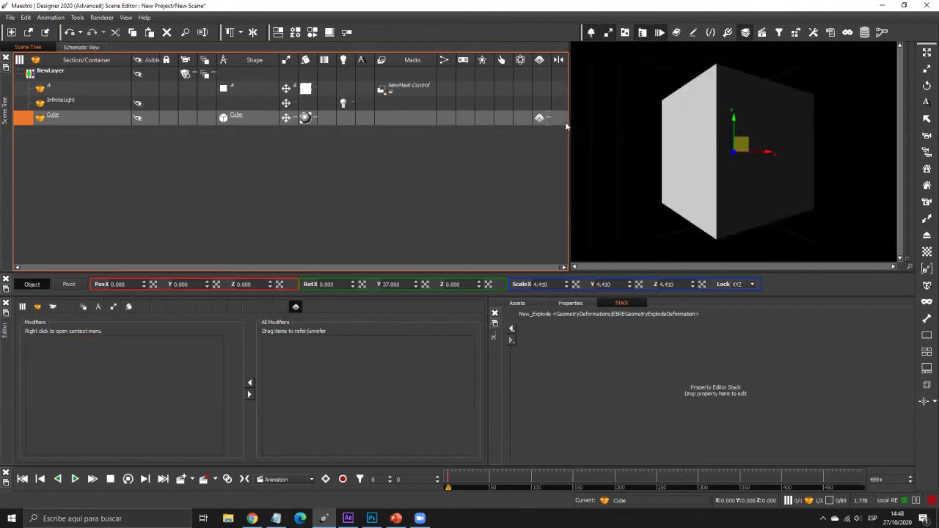
Step: Add a Spherify deformation to the cube and raise its percentage so the cube's faces become rounded
right_click(63, 346)
right_click(64, 344)
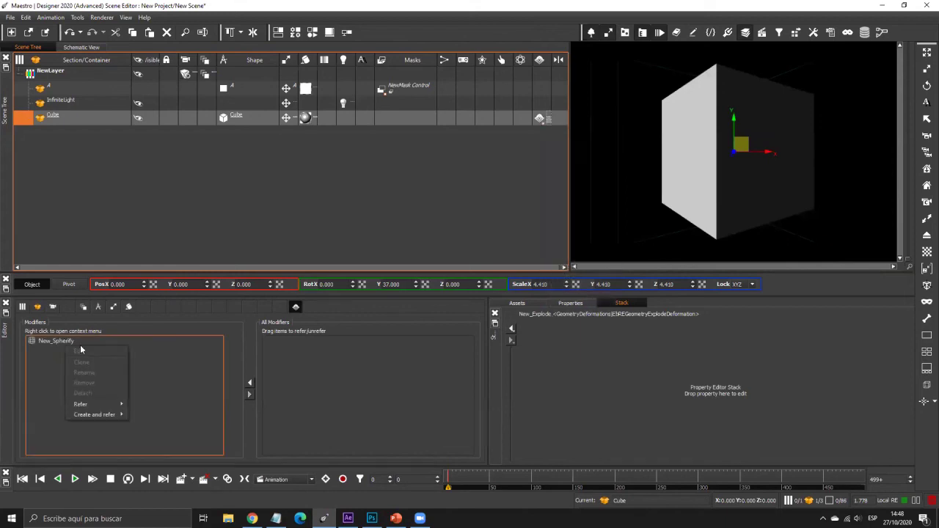
right_click(66, 339)
left_click(81, 346)
left_click_drag(571, 345, 543, 325)
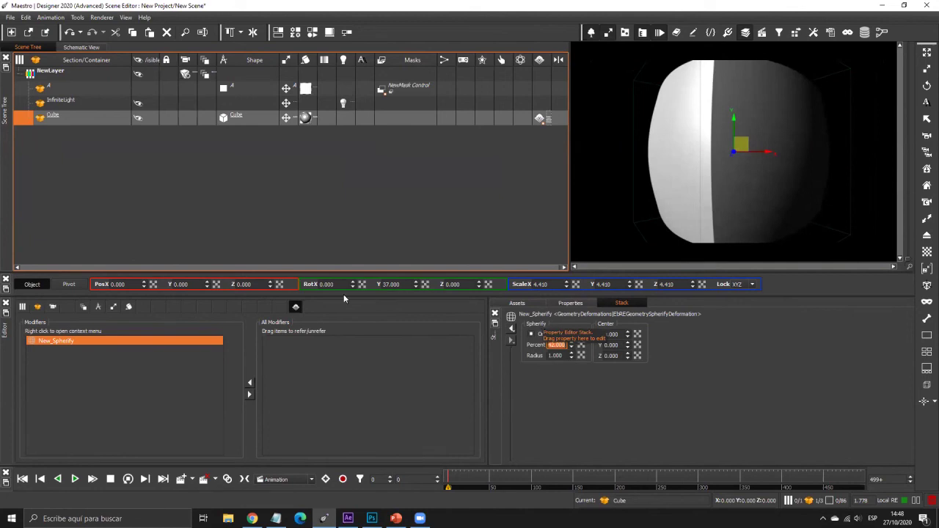
Step: Remove the New_Spherify modifier from the Cube
right_click(114, 344)
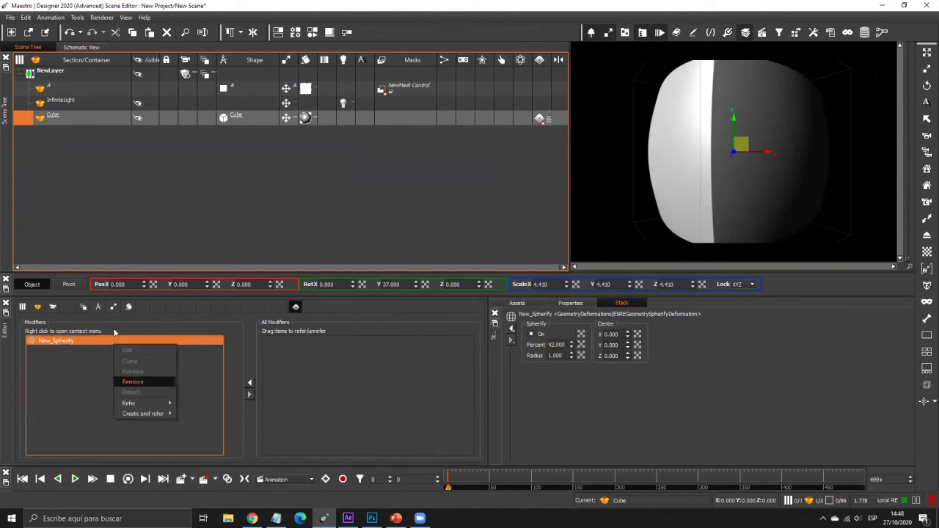
right_click(78, 341)
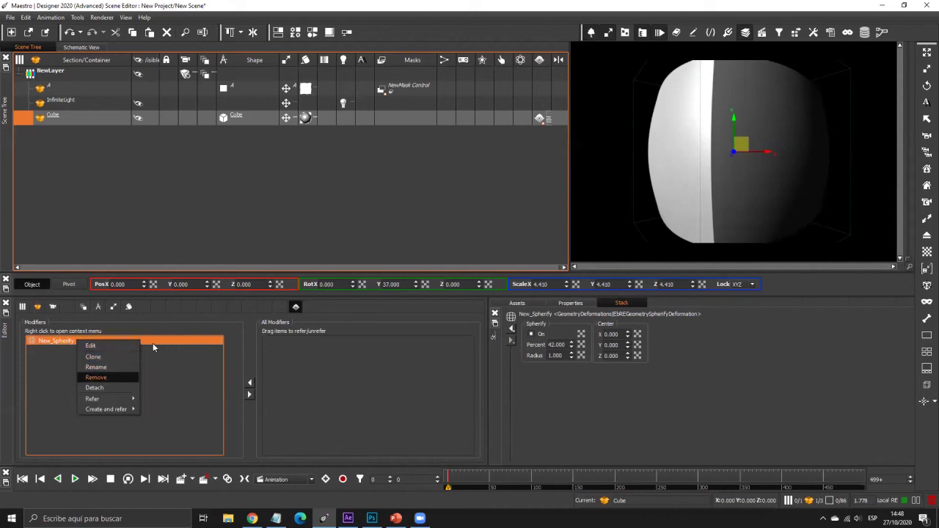
left_click(99, 377)
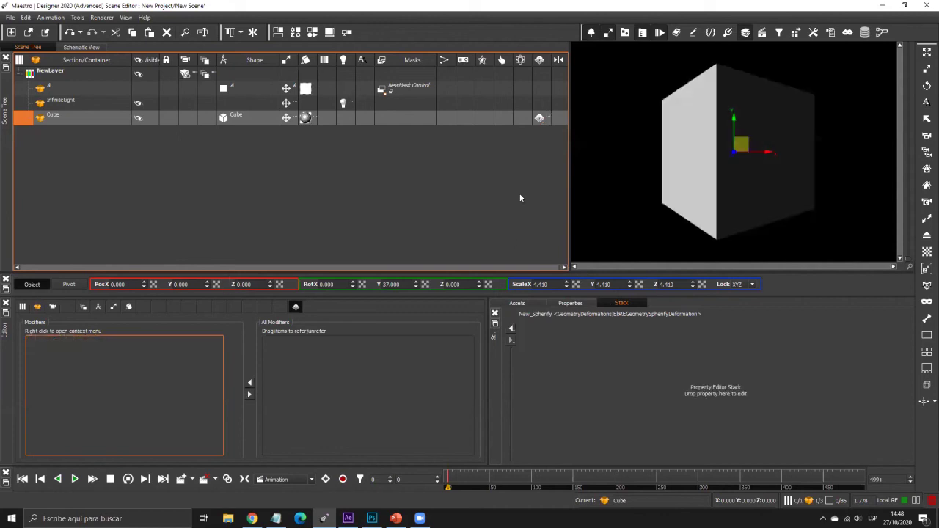
Step: Add a FreeFormDeformation4 modifier to the Cube and open its control point properties
left_click(539, 118)
left_click(580, 197)
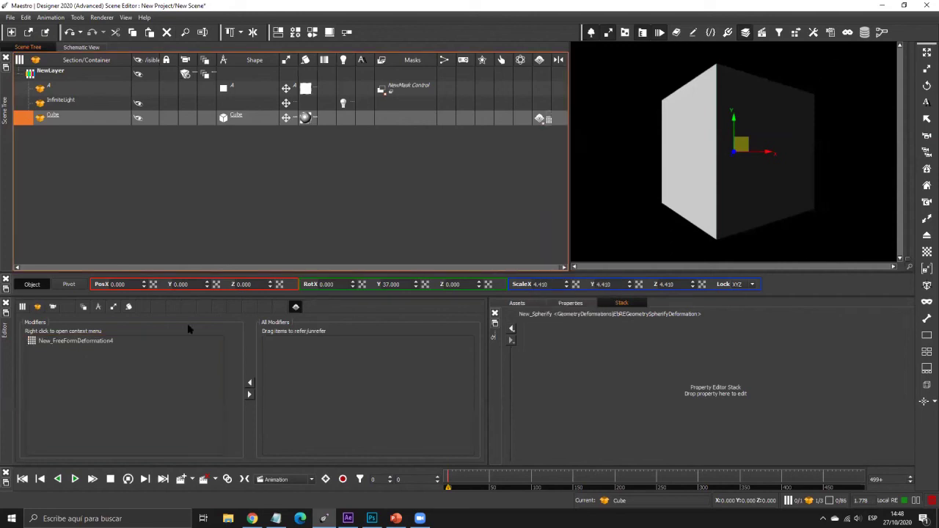
left_click(74, 342)
right_click(43, 342)
left_click(685, 318)
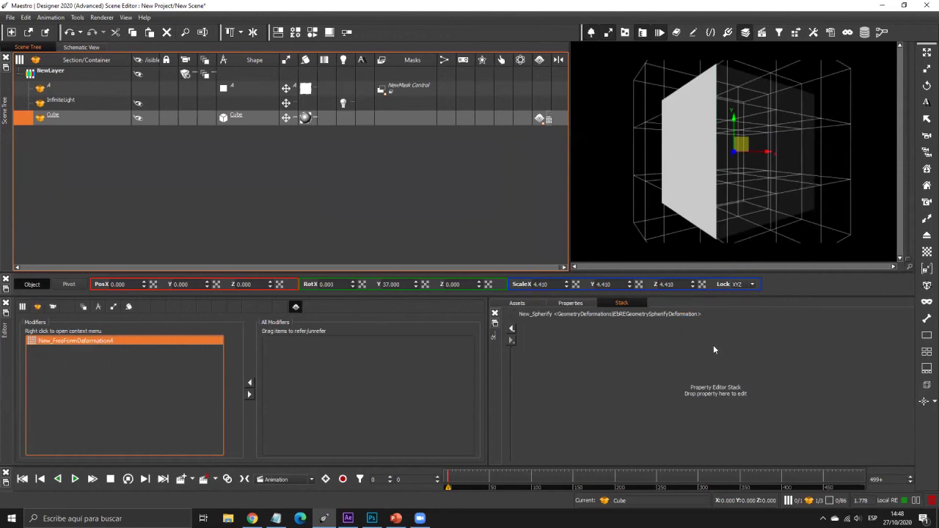
Step: Deform the Cube by setting Point[0][3][3] X to -0.030 and Point[1][3][3] to X 0.313, Y 1.120, raising Point[0][2][3] Z and turning the Cube about Y
left_click_drag(712, 349, 770, 347)
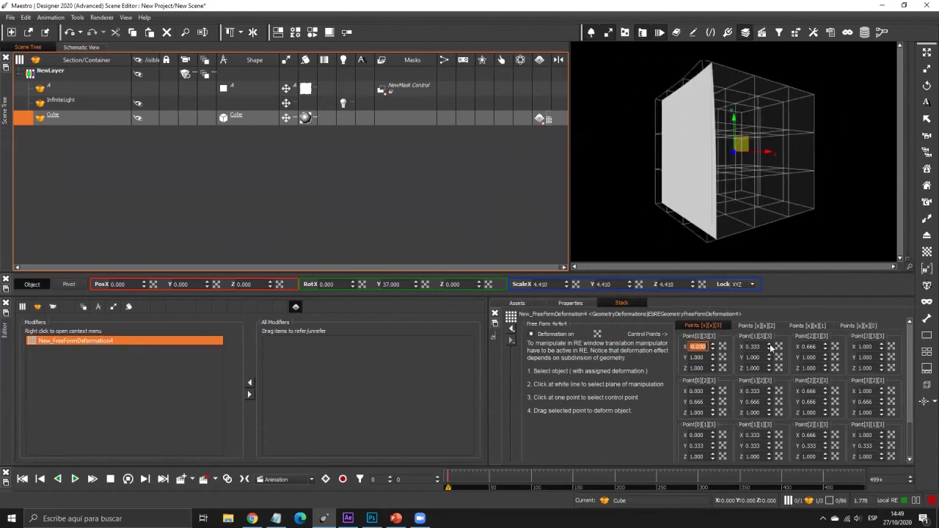
left_click_drag(759, 284, 2, 103)
left_click(42, 119)
left_click_drag(416, 286, 527, 195)
left_click_drag(552, 34, 523, 363)
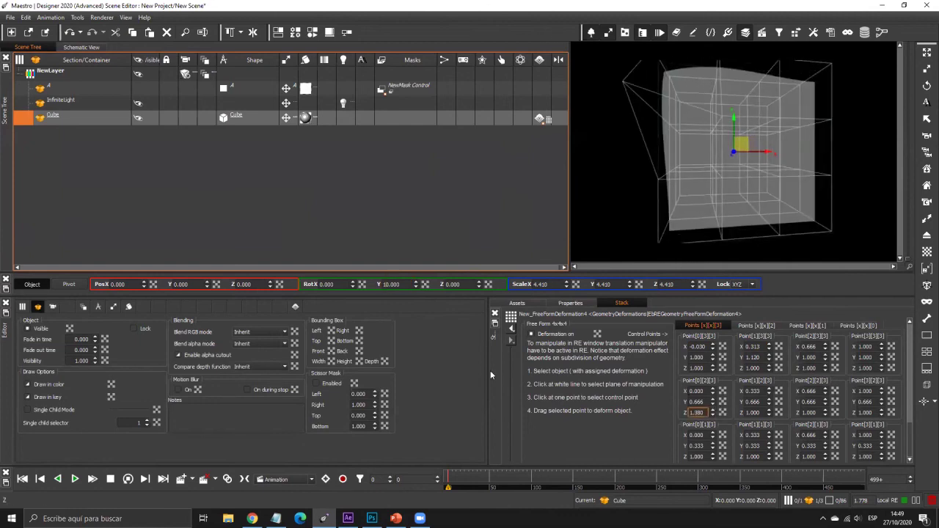
mouse_move(415, 284)
left_mouse_down()
mouse_move(455, 23)
mouse_move(415, 220)
mouse_move(379, 242)
mouse_move(69, 117)
left_mouse_up()
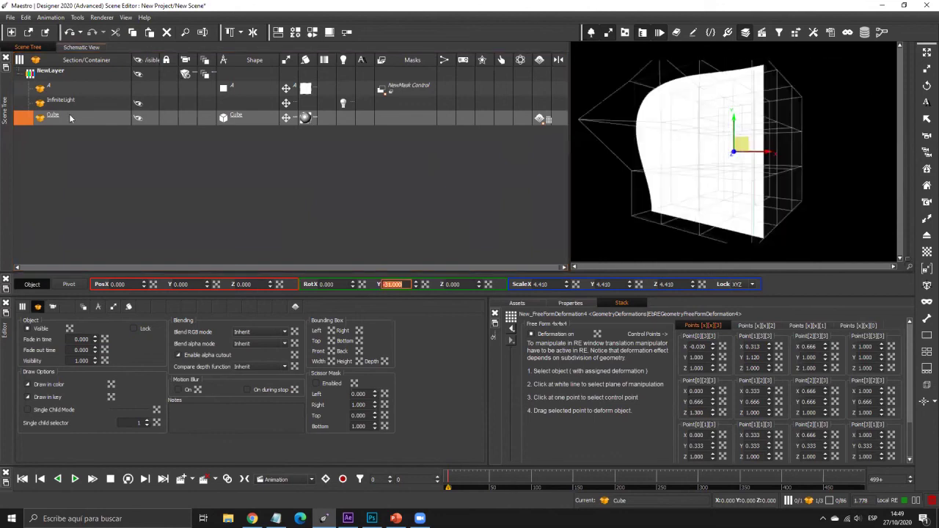
left_click(72, 94)
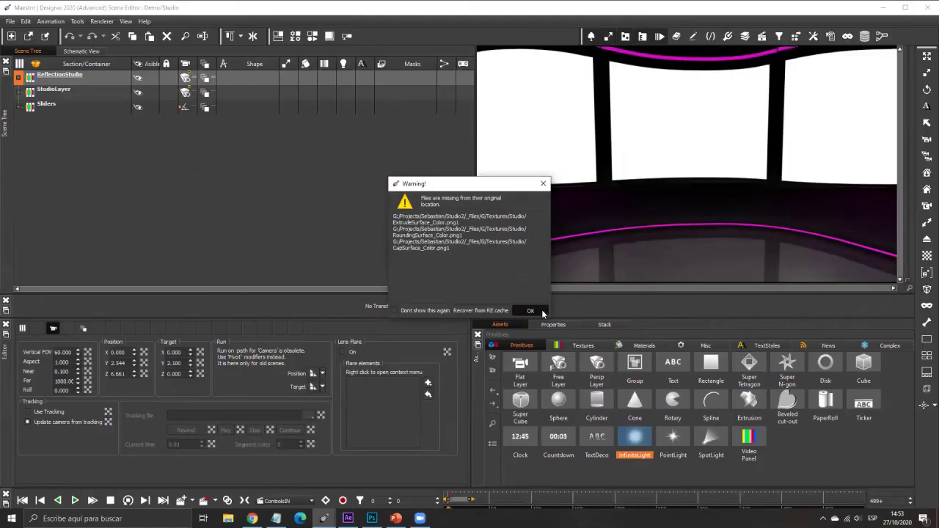
Step: Dismiss the missing-files warning and expand the StudioLayer hierarchy through All and StudioGr down to the contents of GrStudio
key("Return")
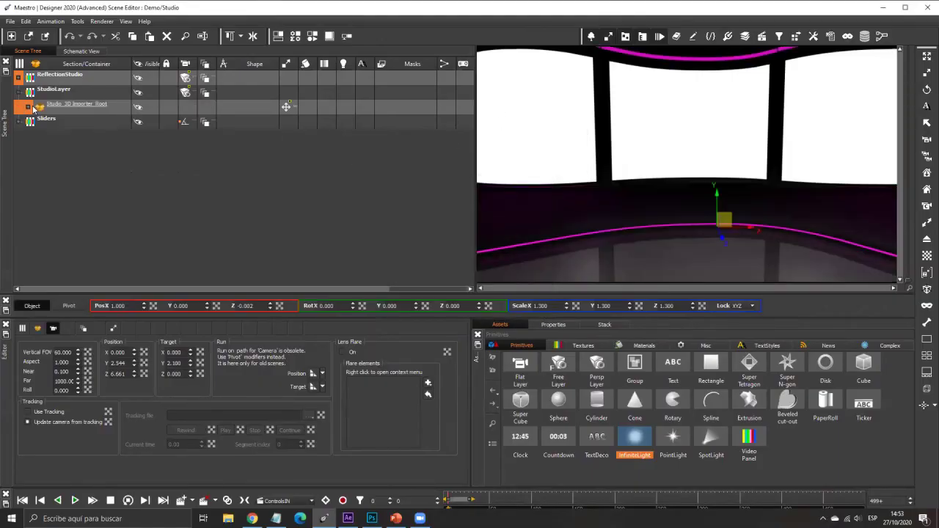
left_click(28, 107)
left_click(38, 195)
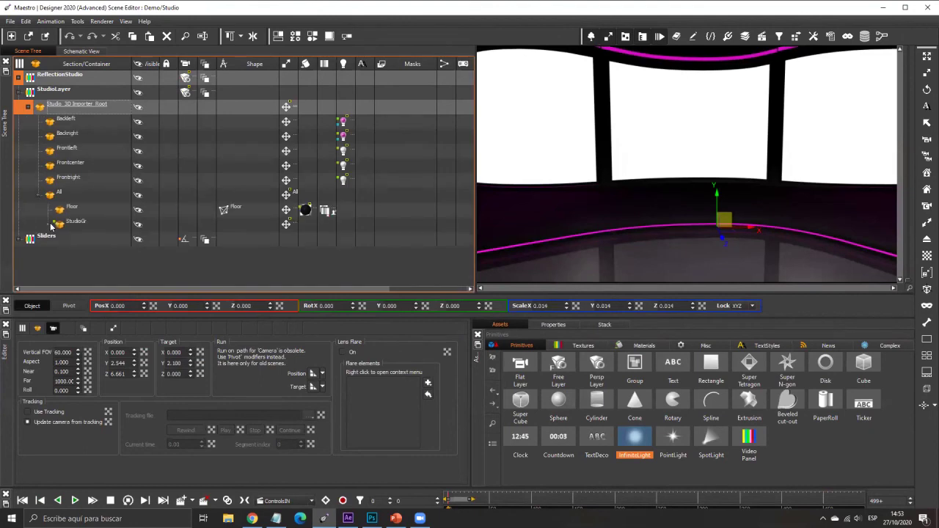
left_click(48, 223)
left_click(57, 268)
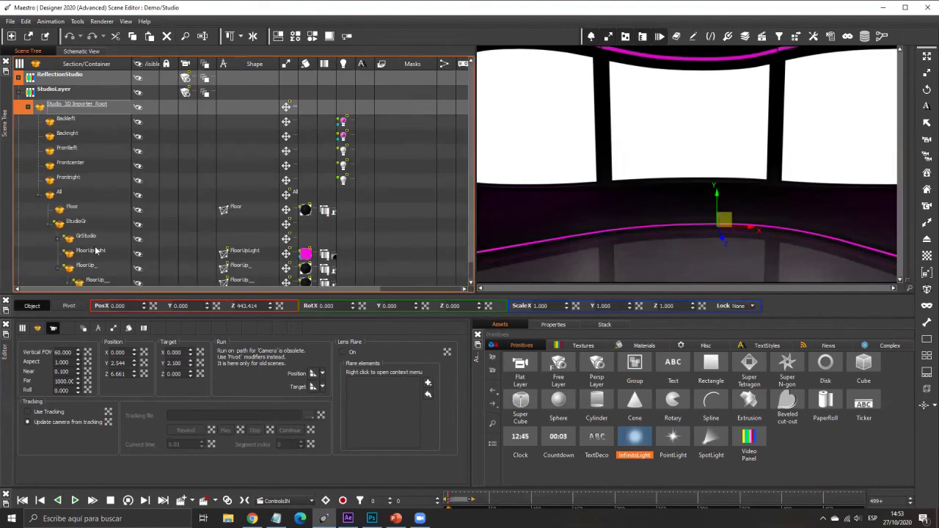
scroll(97, 250, "down", 1)
left_click(57, 220)
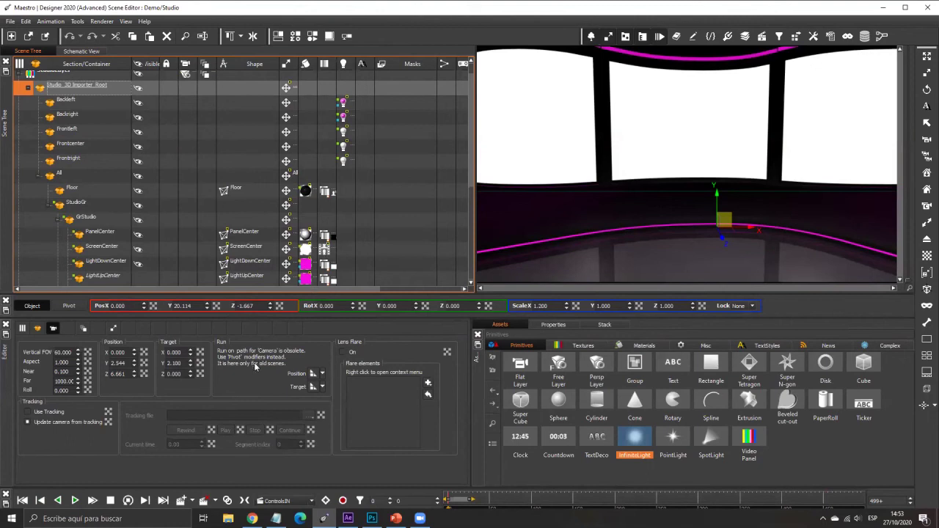
Step: Start playback of the ScreenCenter object's clip texture with Rewind & Play
left_click(324, 250)
left_click(339, 367)
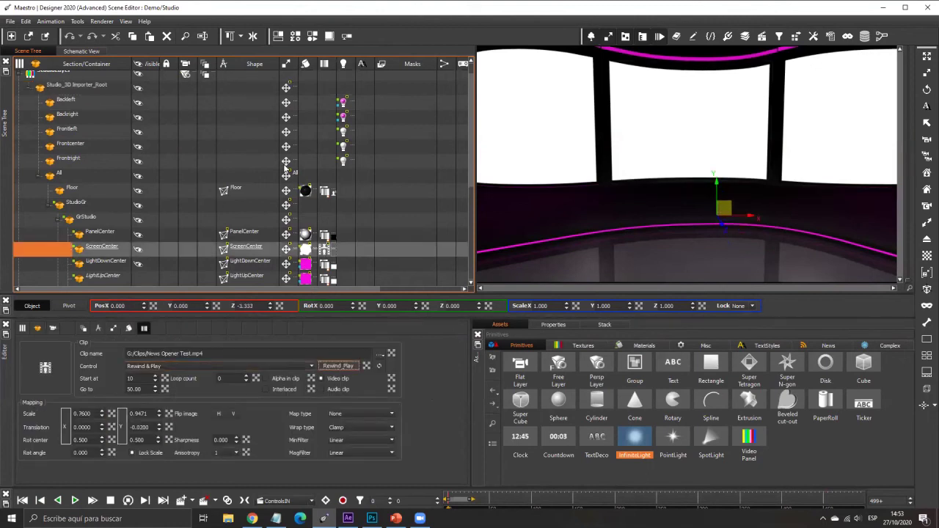
scroll(171, 143, "down", 1)
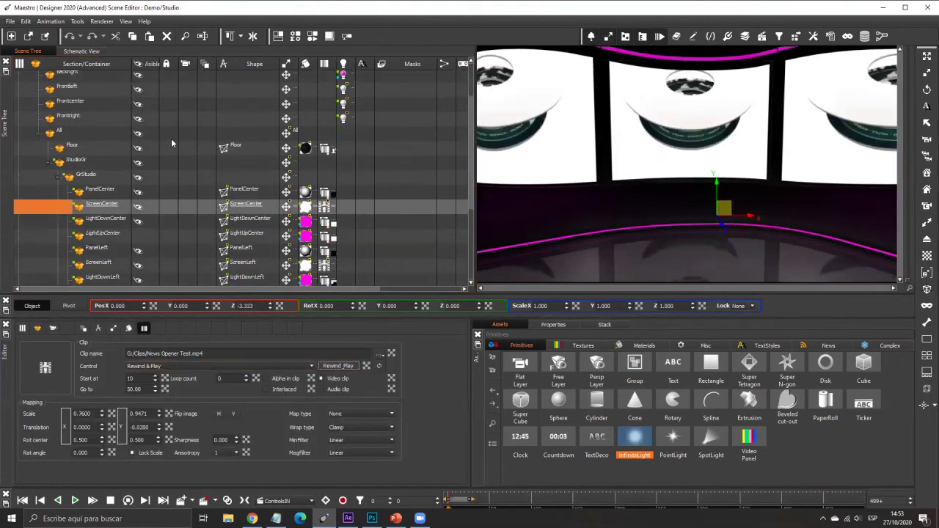
Step: Show the StudioLayer camera settings and collapse the Studio_3D_Importer_Root hierarchy
scroll(40, 198, "up", 1)
left_click(40, 196)
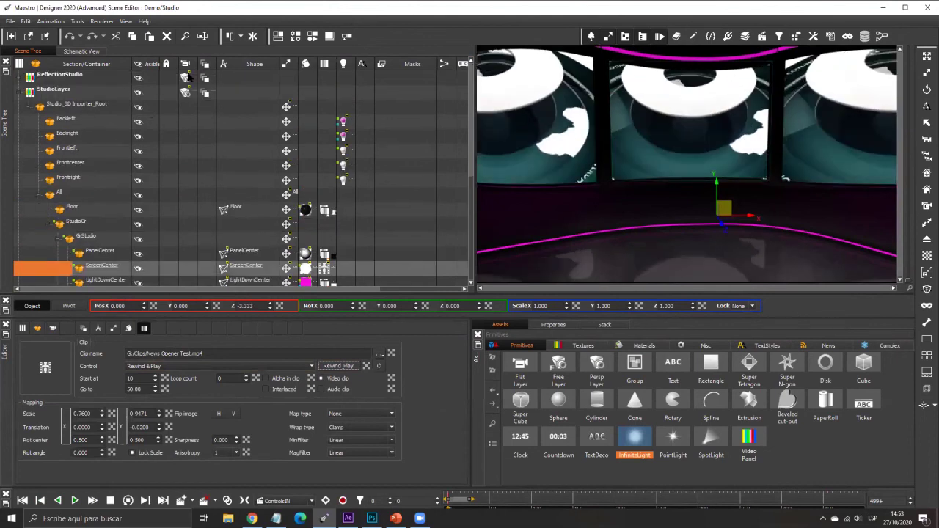
left_click(186, 94)
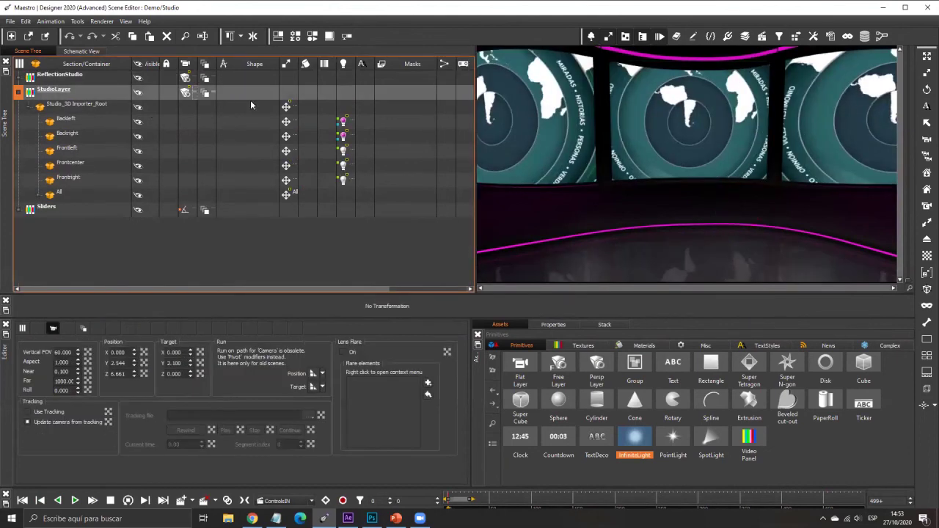
left_click(30, 107)
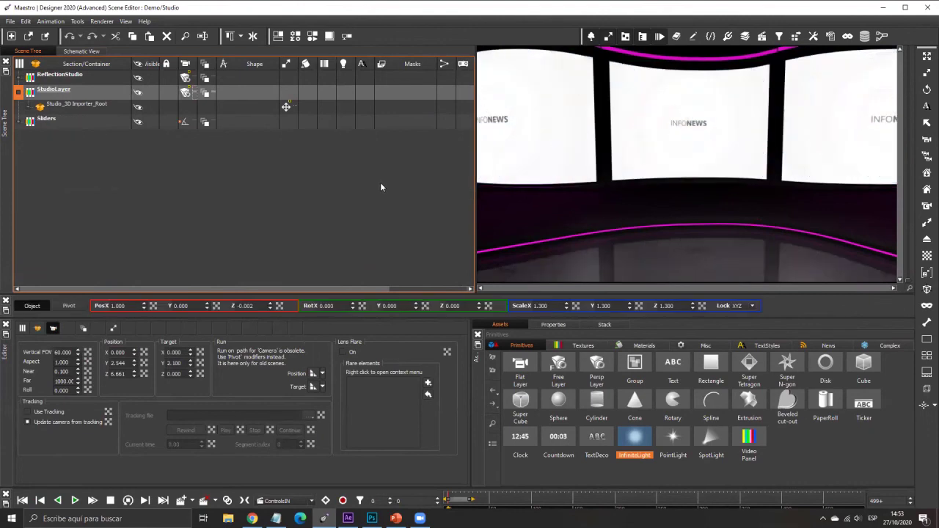
Step: Add a Super Cube to StudioLayer below Studio_3D_Importer_Root and set its Layout Y to Bottom
left_click(96, 105)
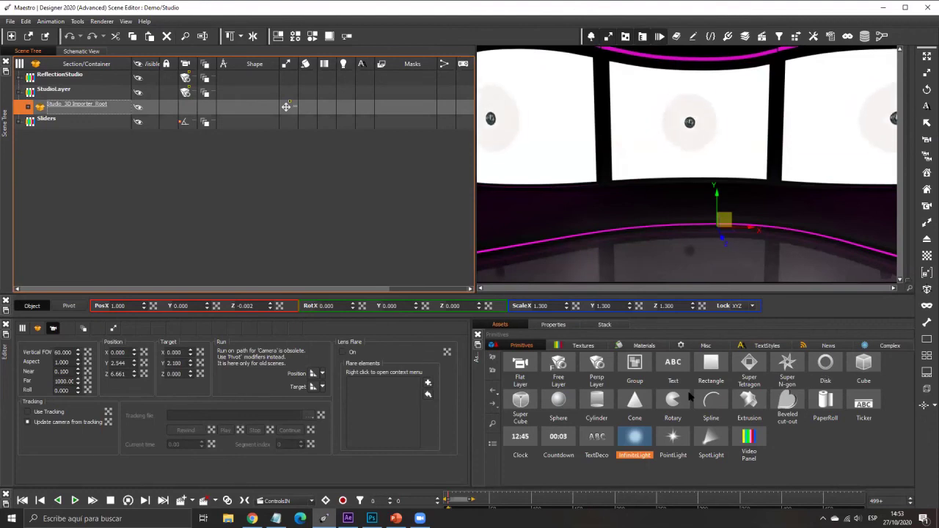
left_click_drag(520, 404, 112, 111)
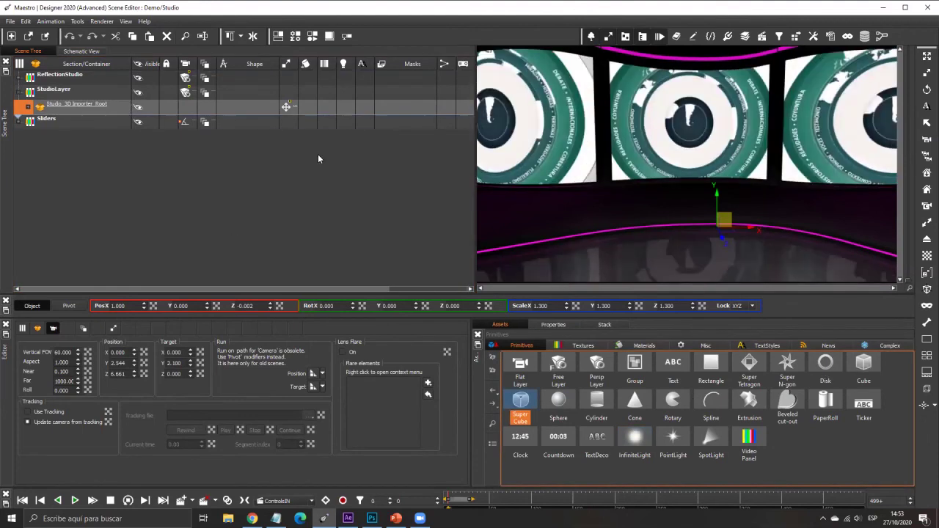
left_click(223, 123)
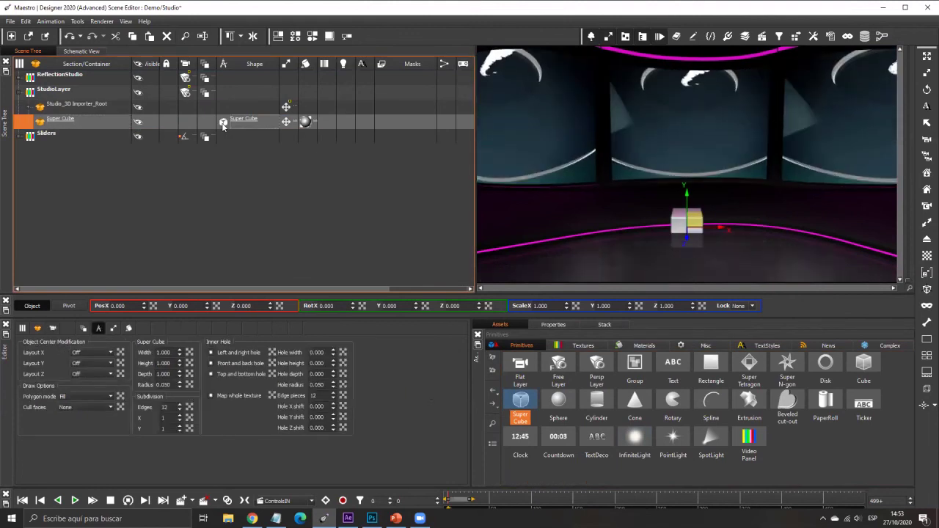
left_click(88, 364)
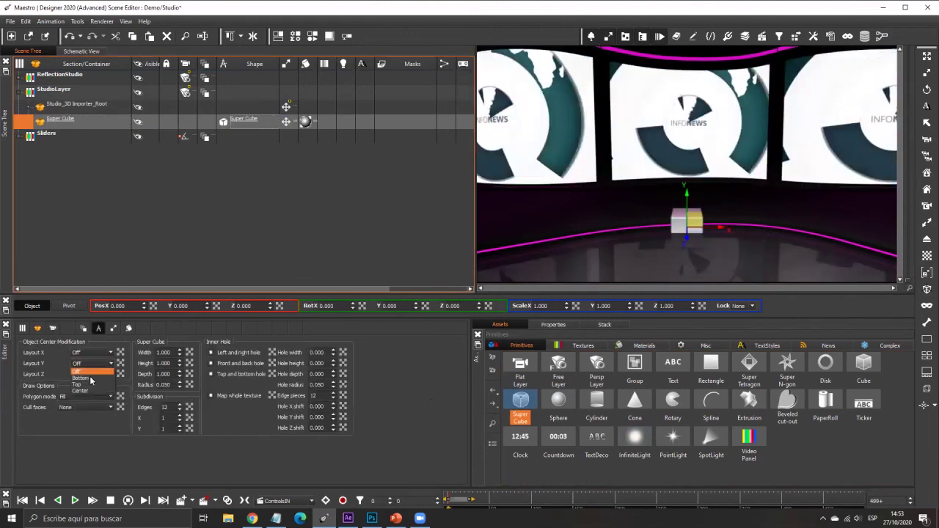
left_click(88, 387)
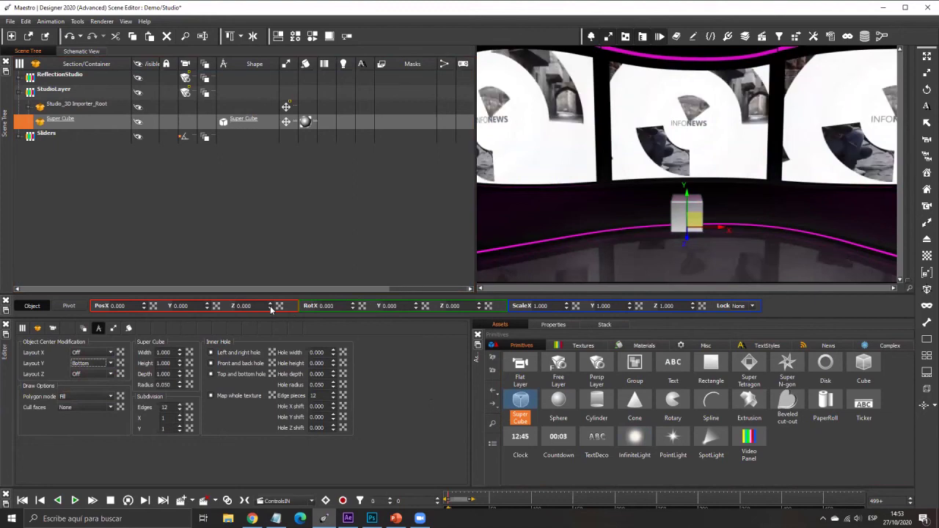
Step: Set the Super Cube's transform to position Z 1.761, scale 2.010 locked on XYZ, and Y rotation -132
left_click_drag(271, 307, 726, 303)
left_click(738, 308)
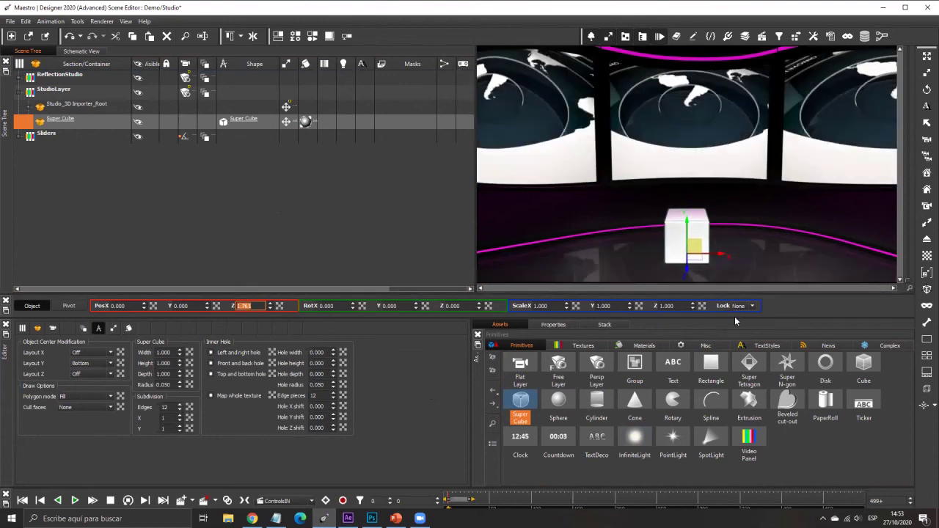
left_click(737, 325)
left_click_drag(567, 306, 416, 310)
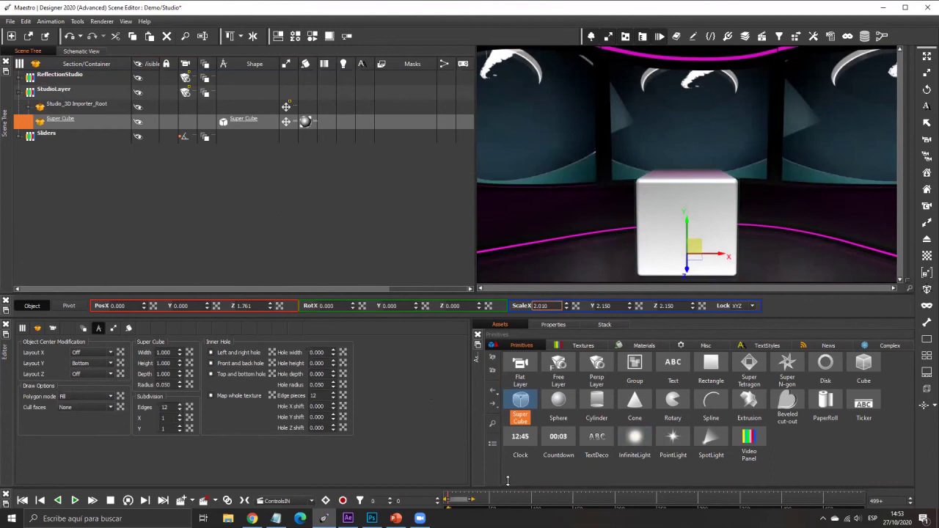
left_click_drag(508, 480, 594, 161)
mouse_move(416, 306)
left_mouse_down()
mouse_move(416, 396)
mouse_move(417, 292)
left_mouse_up()
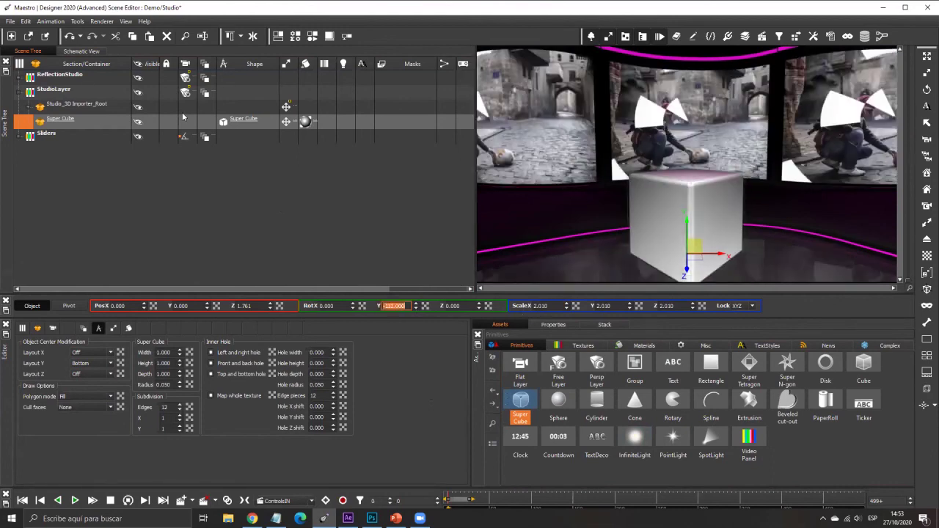
Step: Add a new Reflection Layer texture to the Super Cube
left_click(83, 93)
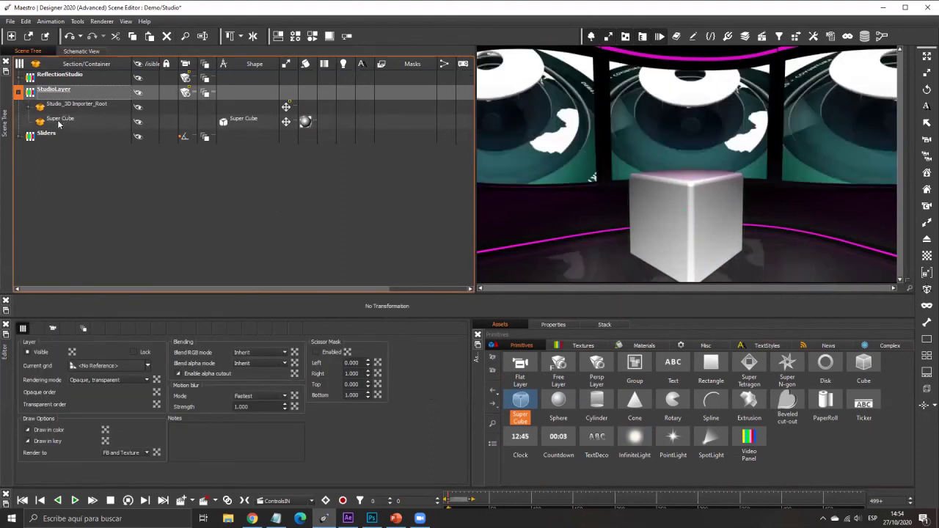
left_click(61, 122)
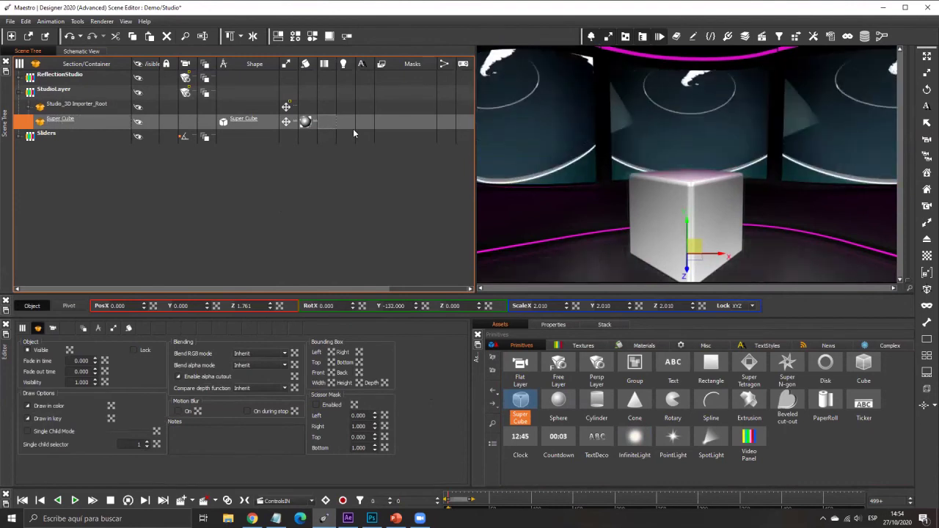
right_click(330, 126)
mouse_move(360, 129)
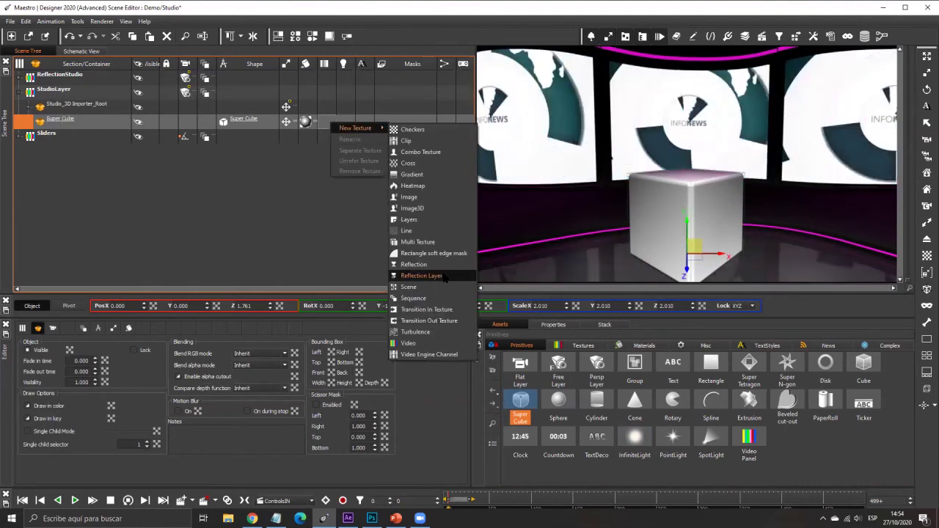
left_click(443, 276)
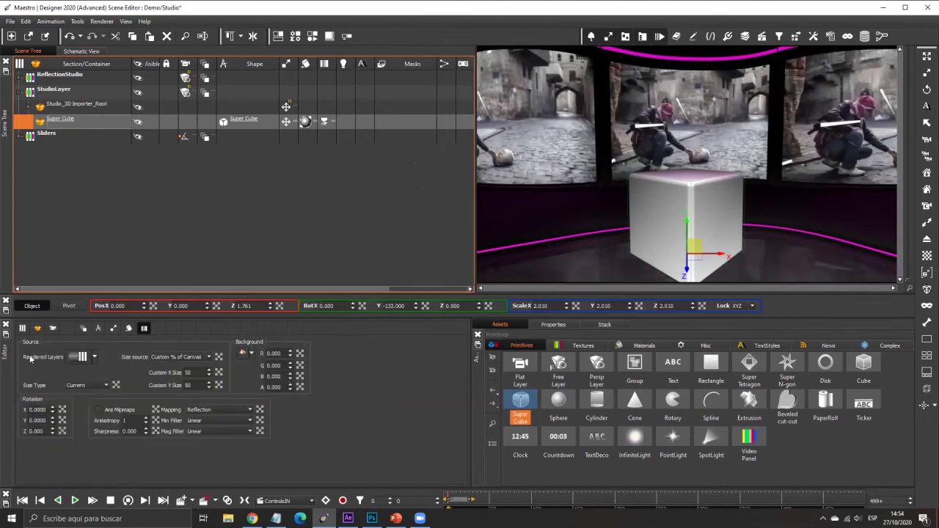
Step: Reference StudioLayer as the rendered layer of the Super Cube's Reflection Layer texture
left_click(69, 359)
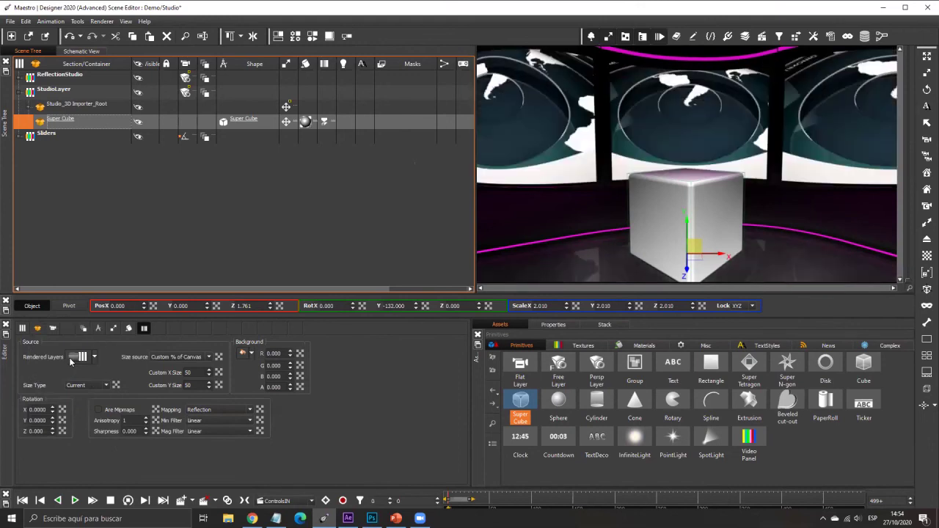
left_click(95, 356)
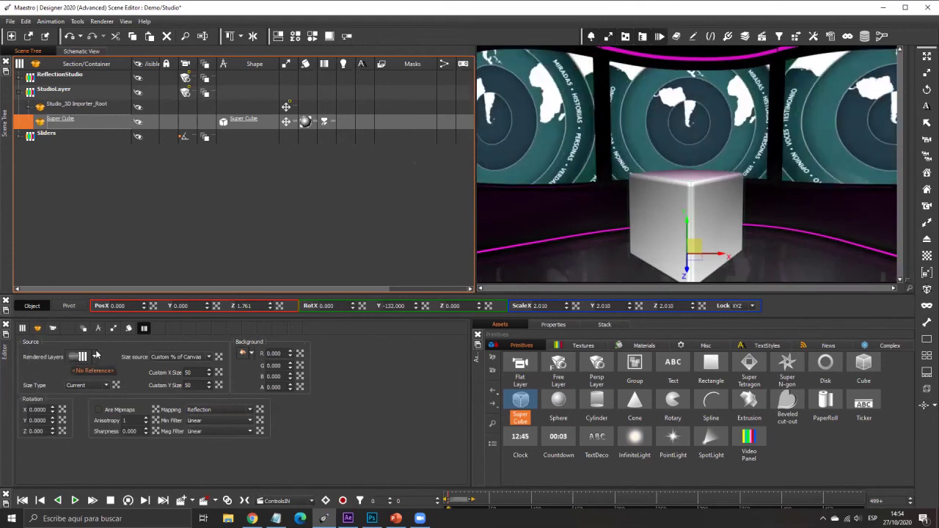
left_click(94, 356)
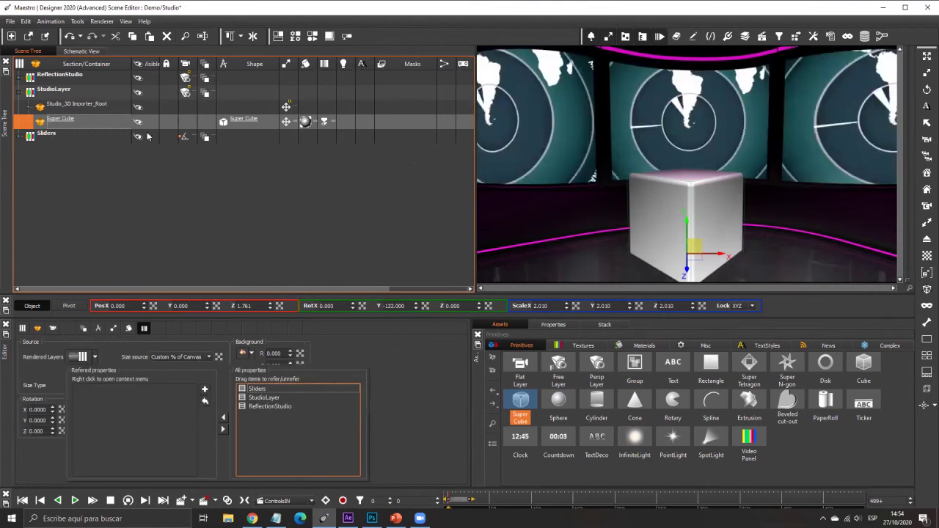
left_click(266, 398)
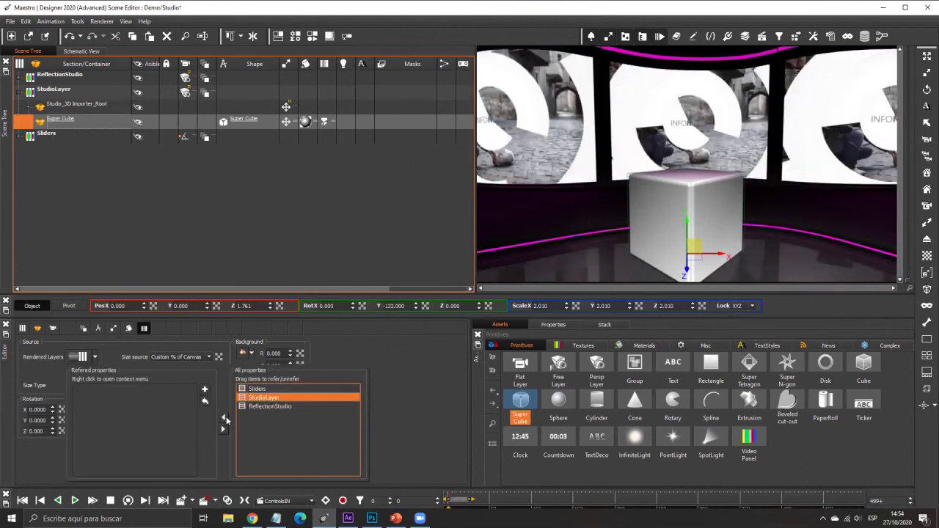
left_click(362, 348)
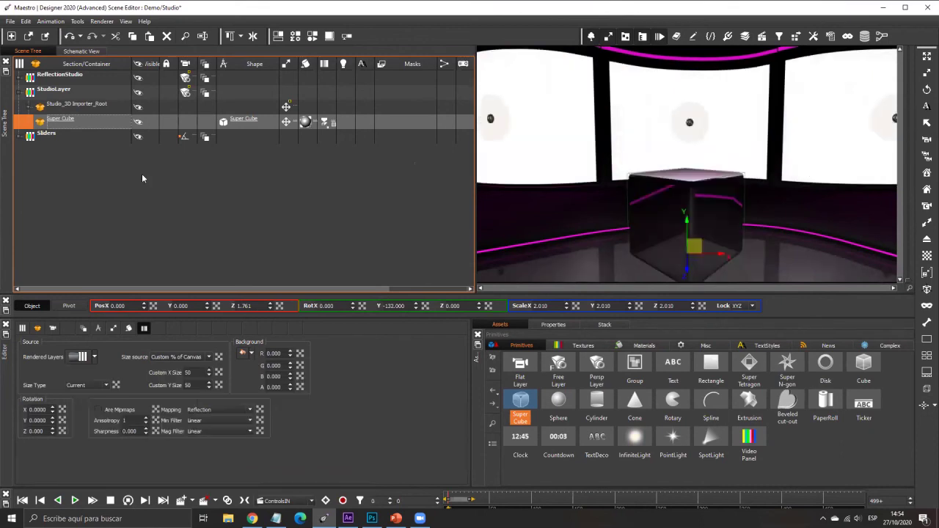
Step: Rotate the Super Cube in StudioLayer to a Y rotation of -102
left_click_drag(415, 306, 554, 145)
left_click_drag(556, 387, 287, 353)
double_click(394, 305)
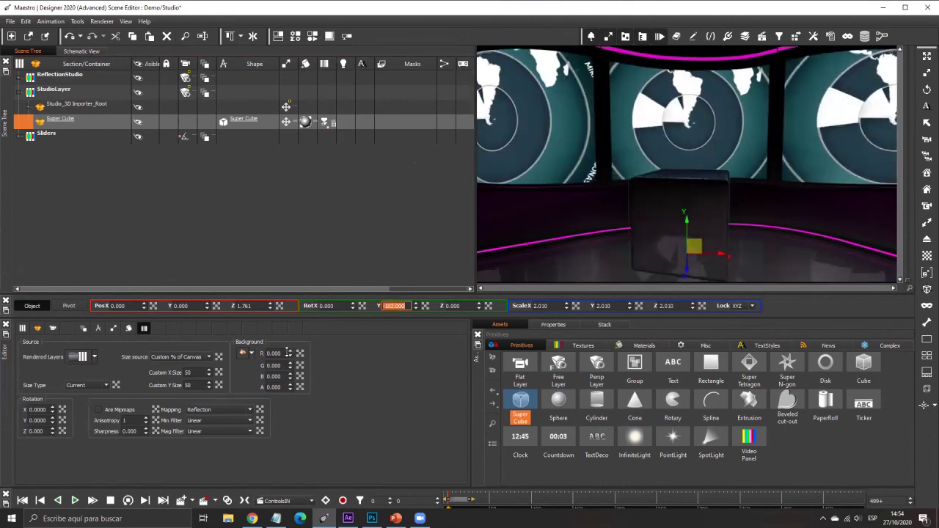
Step: Set the Reflection Layer texture's background R, G, B and A values to 1.000
double_click(282, 353)
type("1")
key("Tab")
type("1")
key("Tab")
type("1")
key("Tab")
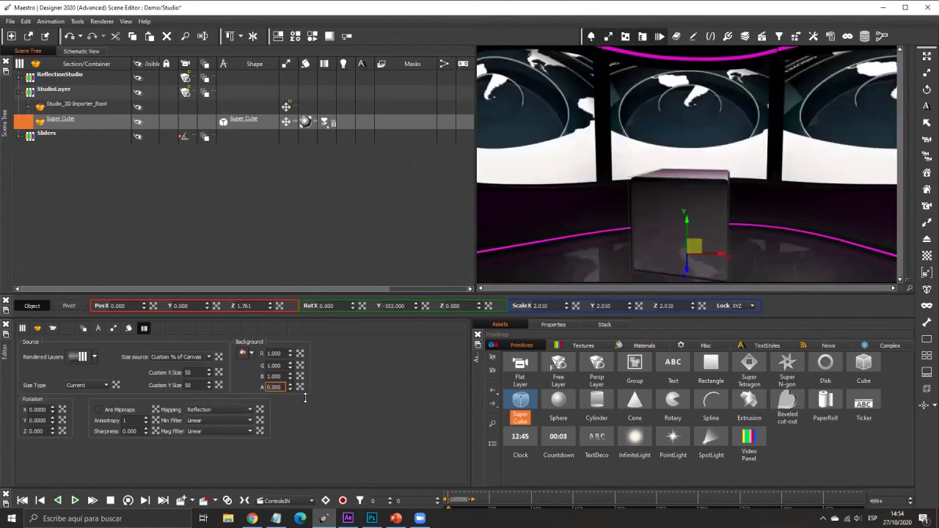
left_click_drag(309, 288, 439, 49)
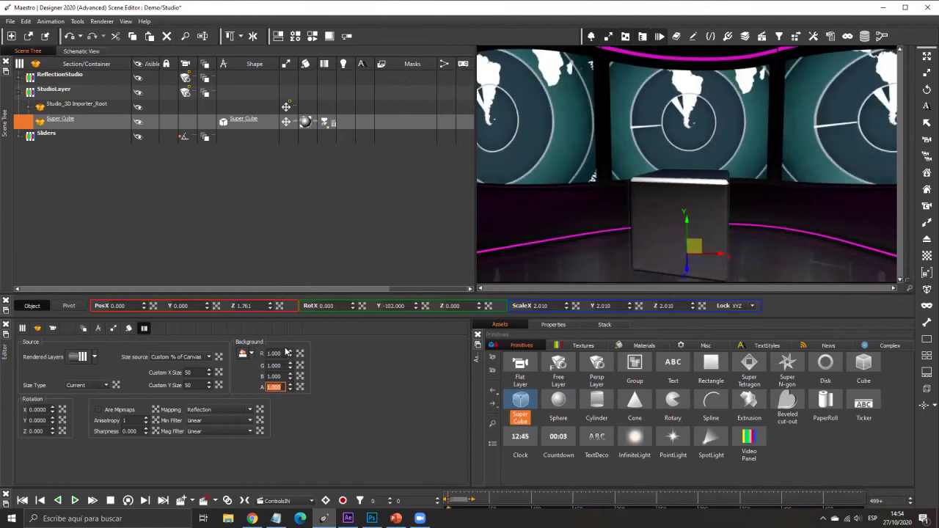
Step: Set the Super Cube's Y rotation to -154 and its X position to -0.100
left_click_drag(419, 307, 279, 241)
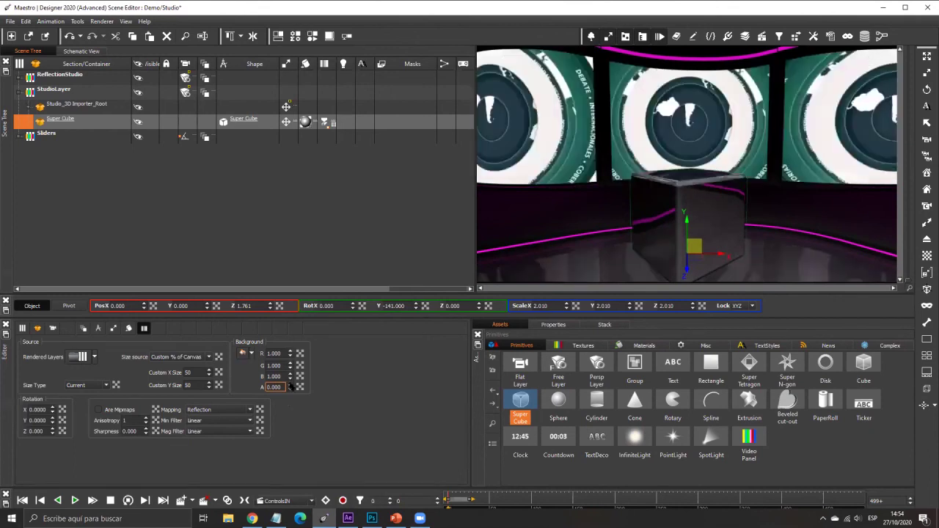
left_click_drag(415, 306, 416, 426)
left_click_drag(394, 225, 392, 298)
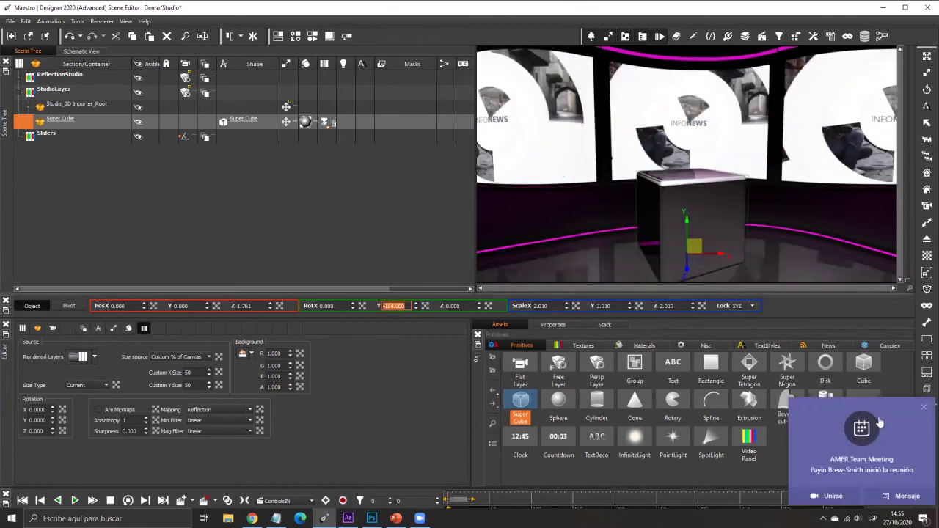
left_click(923, 408)
left_click_drag(144, 308, 232, 215)
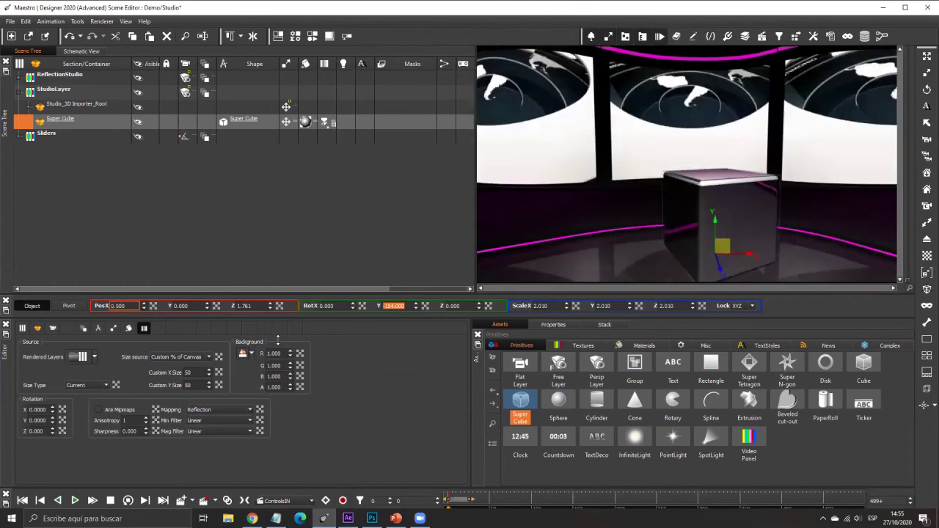
left_click_drag(278, 340, 147, 511)
Step: Move StudioLayer's camera to position Y 4.144 and Z 5.761 to look down on the cube
left_click(185, 92)
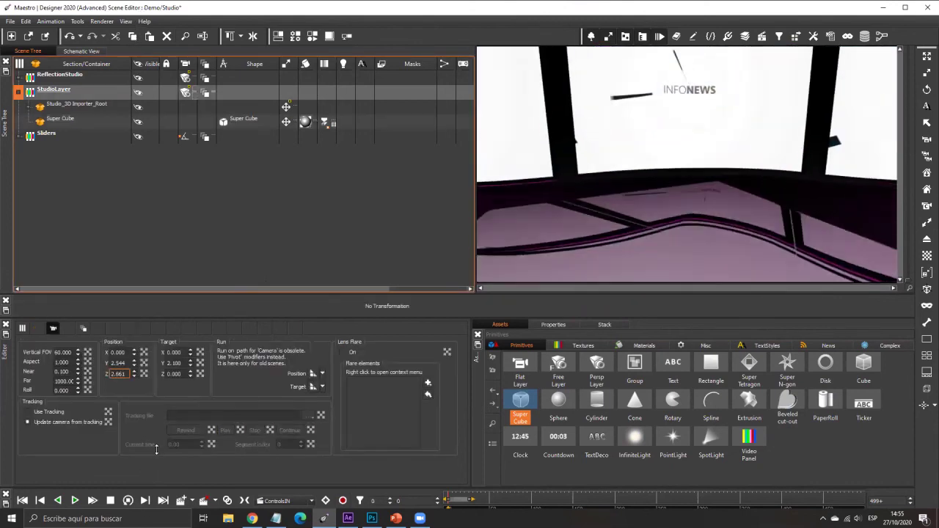
left_click_drag(212, 467, 262, 117)
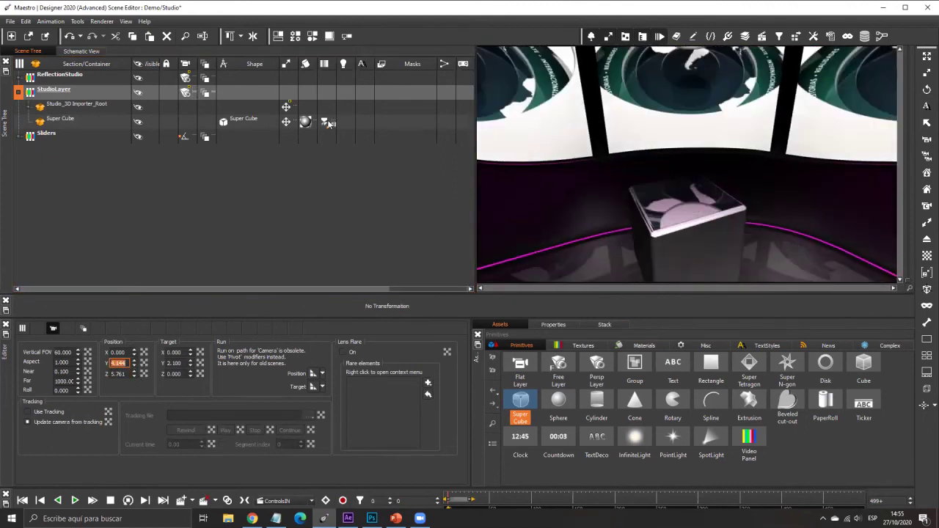
Step: Set the Custom X Size and Custom Y Size of the Super Cube's Reflection Layer texture to 100
left_click(328, 124)
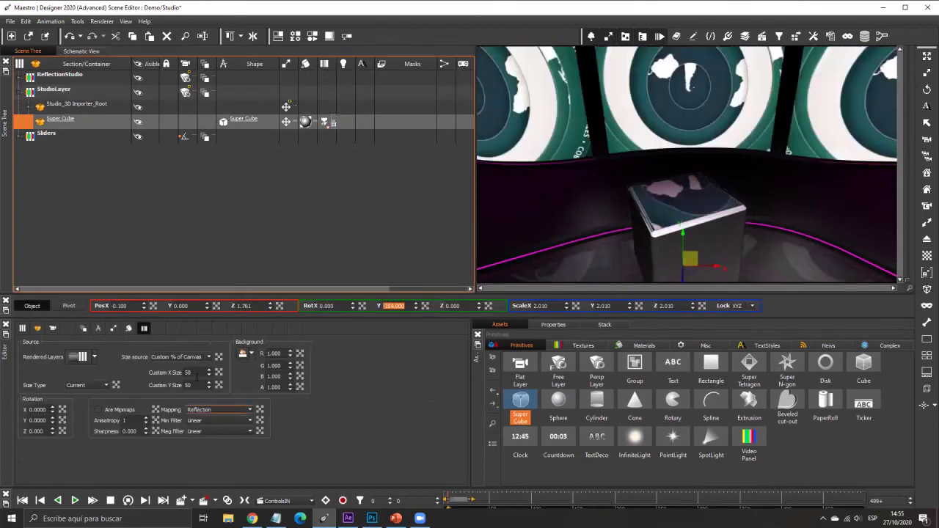
double_click(195, 373)
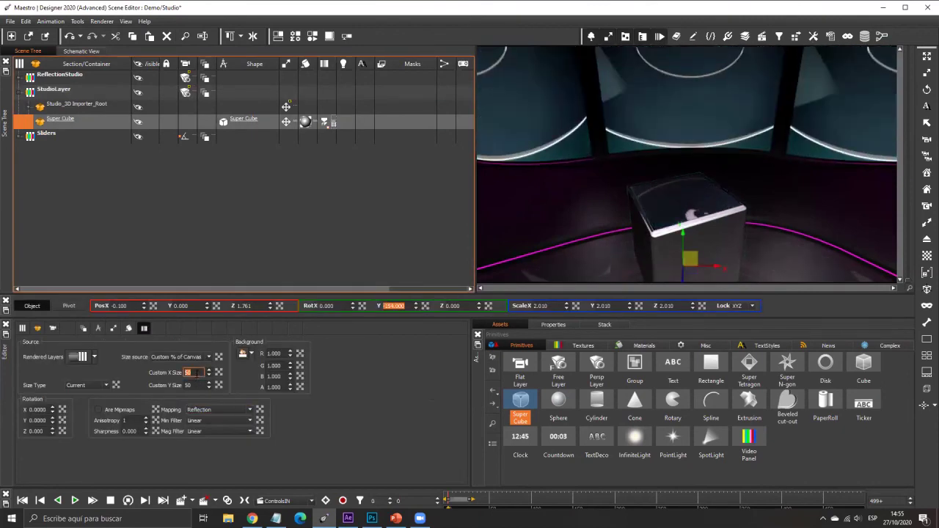
type("100")
key("Tab")
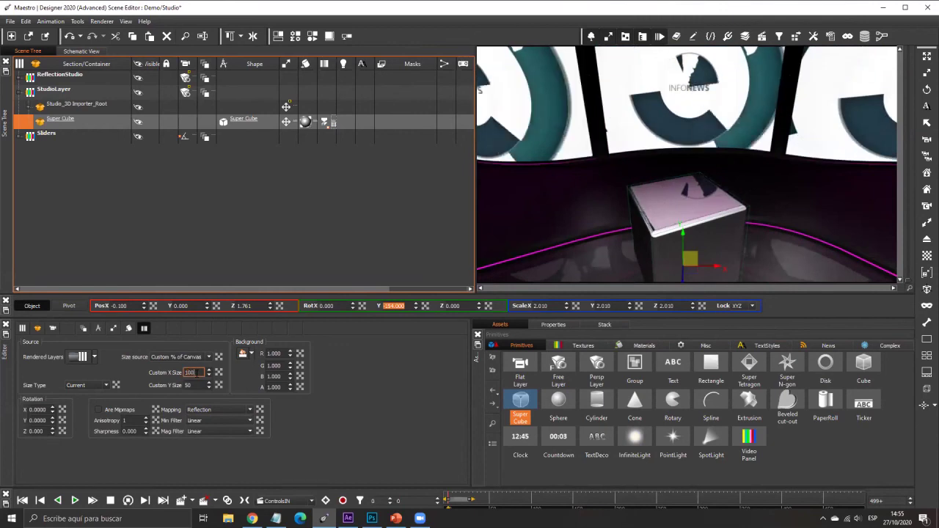
type("100")
Step: Set StudioLayer's camera position to Y 3.444 and Z 7.761
left_click(61, 90)
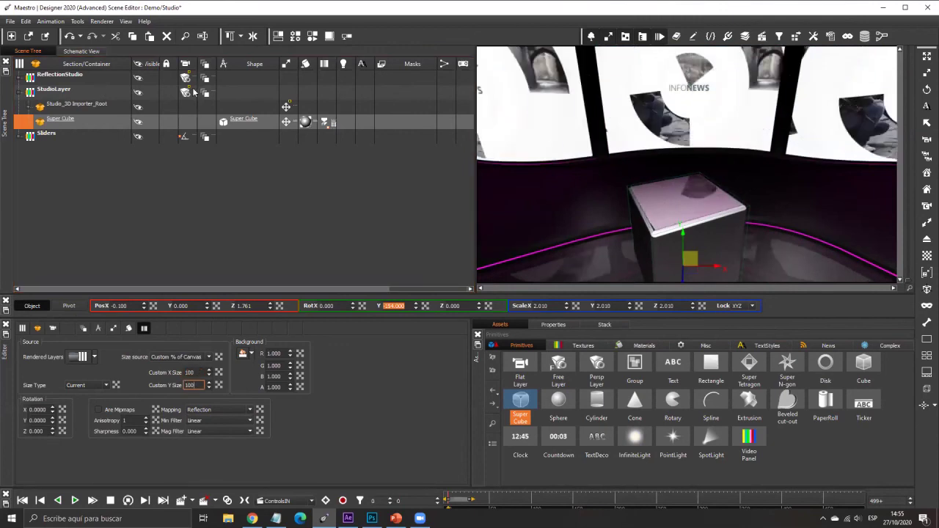
left_click_drag(133, 456, 169, 271)
left_click_drag(134, 362, 189, 297)
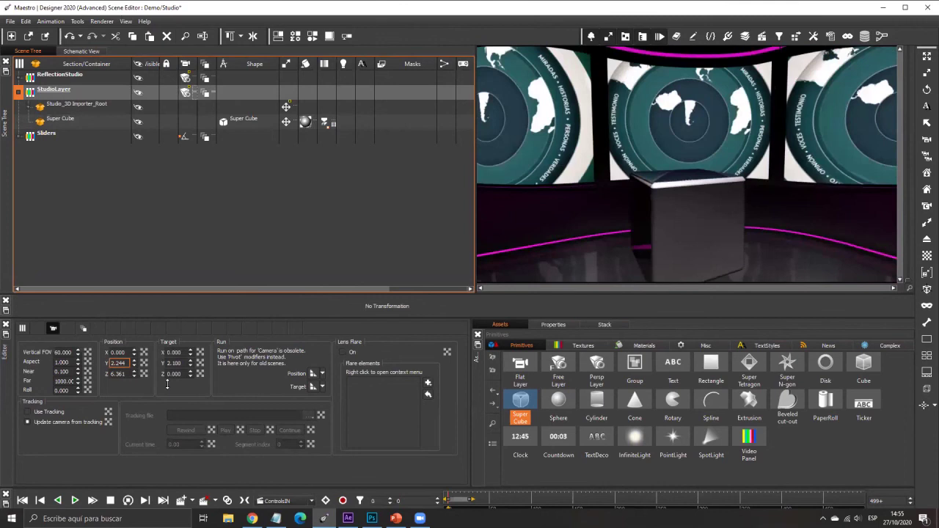
left_click_drag(167, 384, 693, 230)
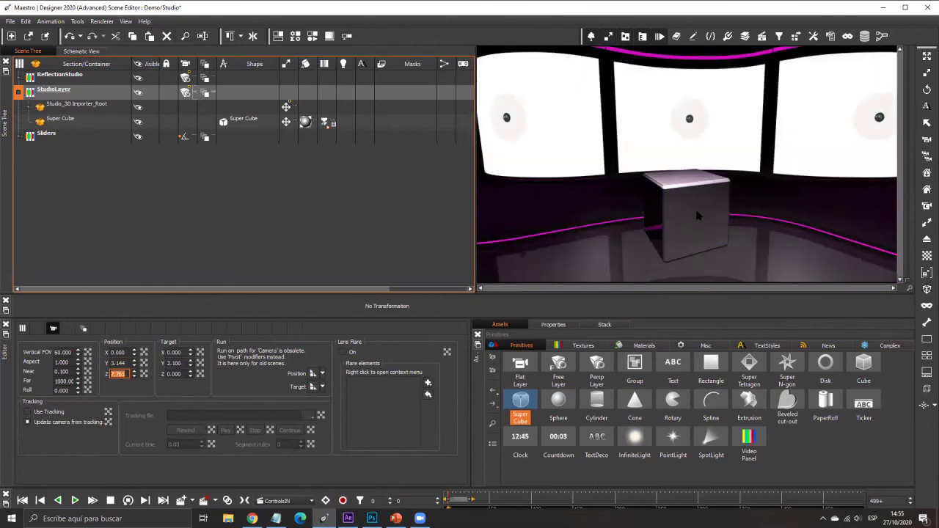
left_click_drag(133, 363, 183, 280)
left_click_drag(185, 342, 186, 344)
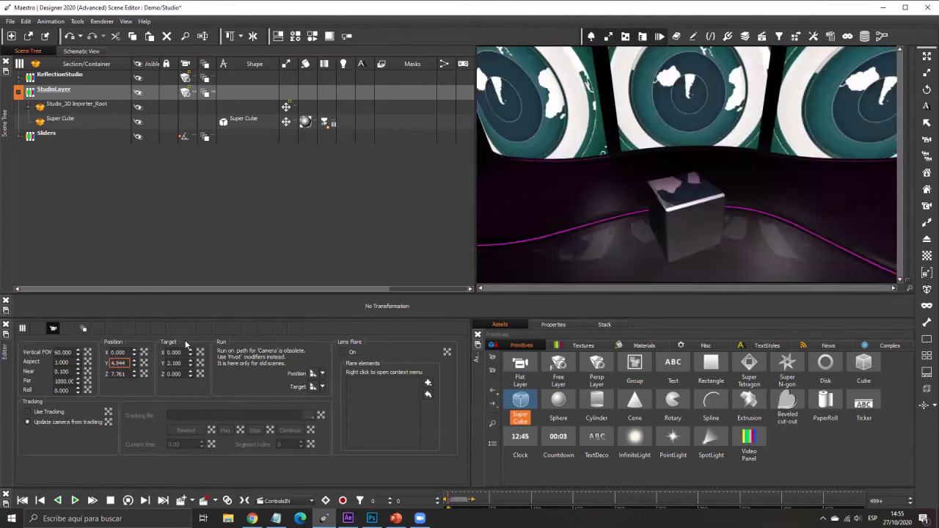
left_click(134, 365)
left_click(134, 365)
left_click(133, 366)
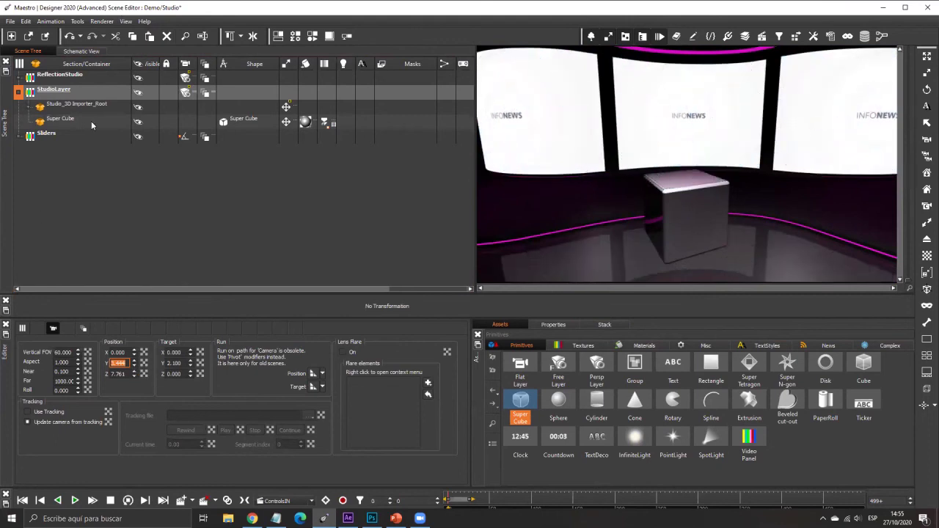
Step: Mirror the Super Cube in the Vertical direction, keeping Fix Lights and Connect Separated Materials enabled
left_click(60, 120)
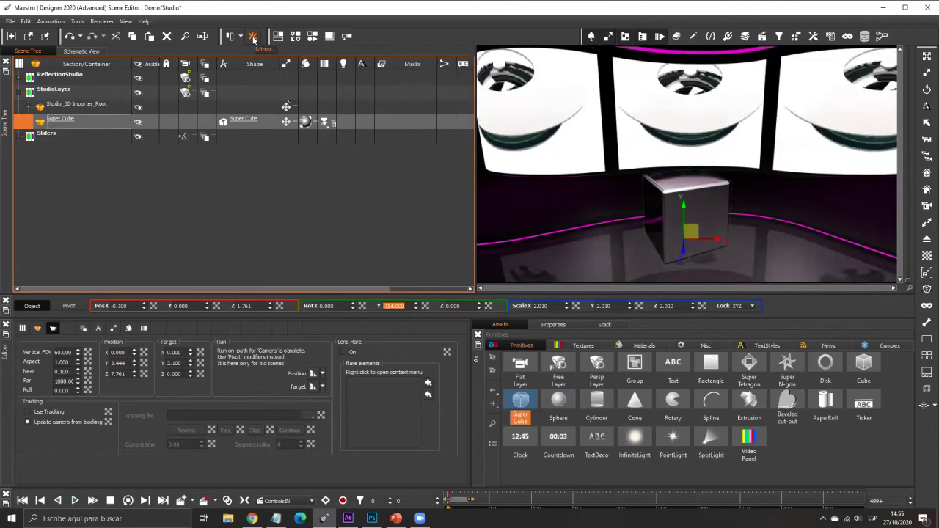
left_click(253, 37)
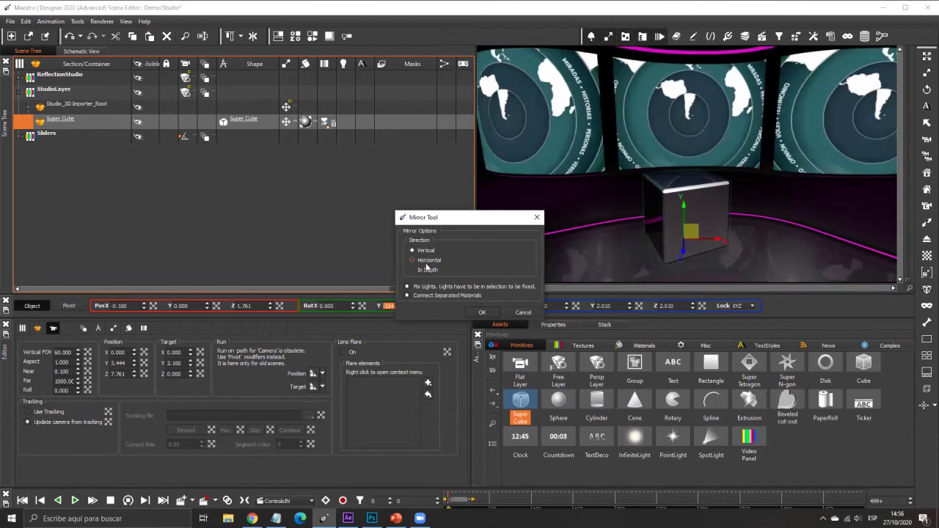
left_click(426, 258)
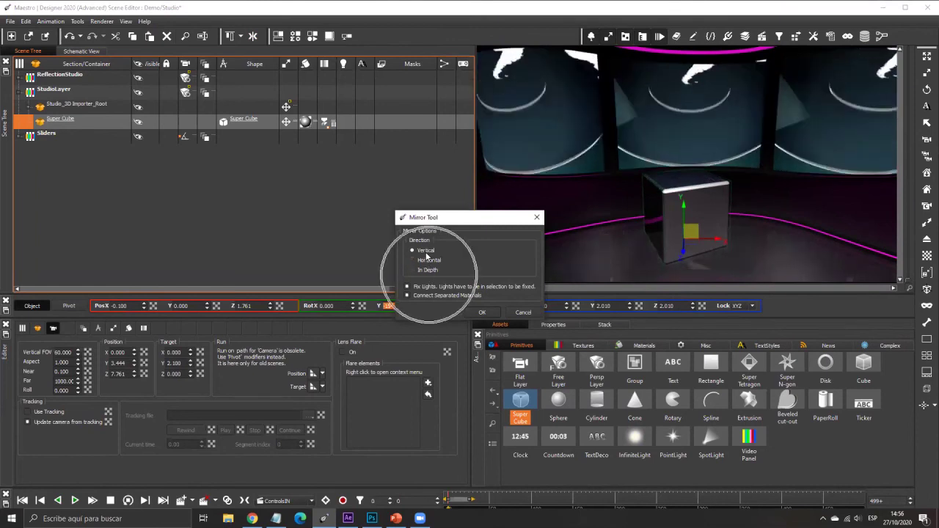
left_click(483, 313)
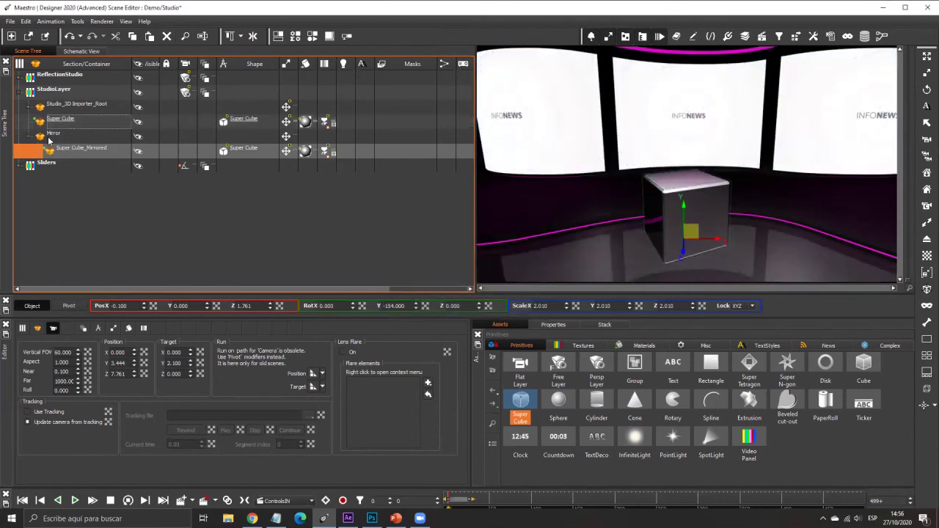
Step: Collapse the Mirror group and move it from StudioLayer into ReflectionStudio, below its Studio_3D importer root
double_click(49, 136)
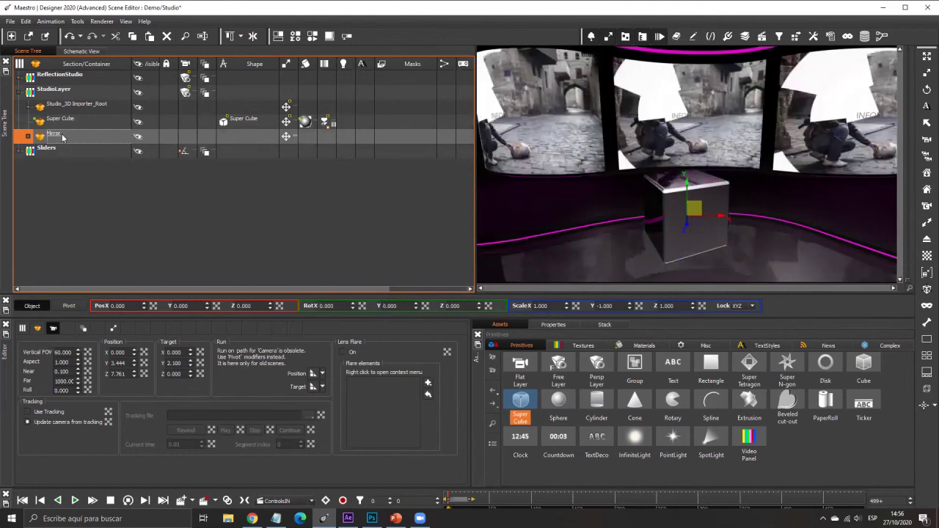
left_click(18, 77)
left_click_drag(60, 150, 80, 98)
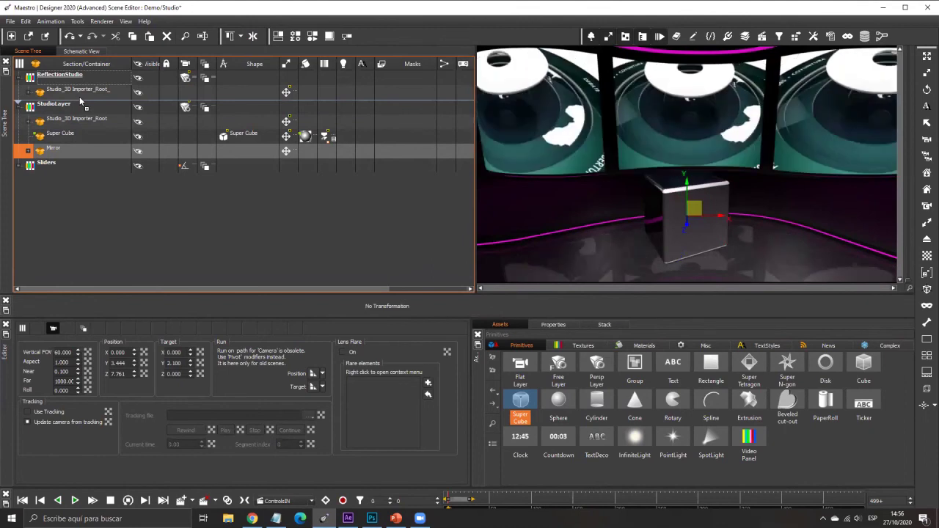
left_click_drag(81, 101, 81, 101)
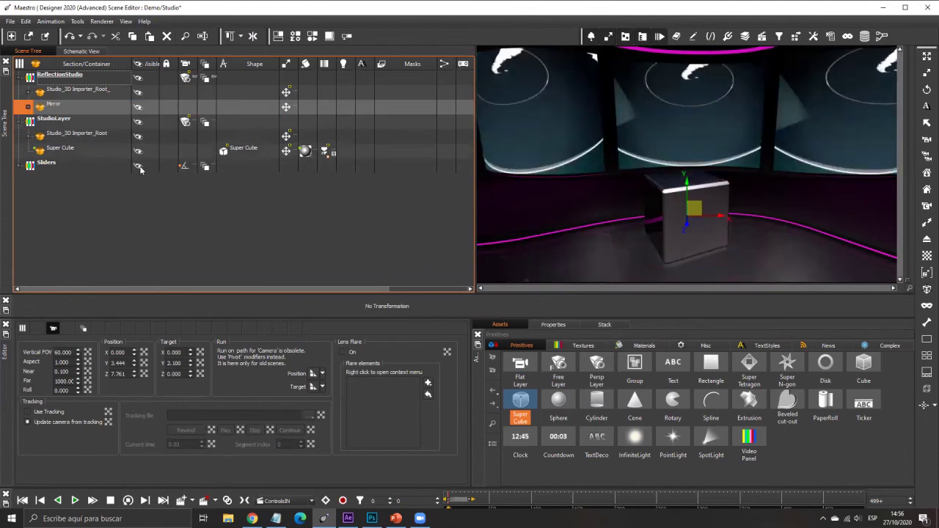
Step: Set the original Super Cube's scale to 2.760 on all axes and its Y rotation to -255
left_click(102, 153)
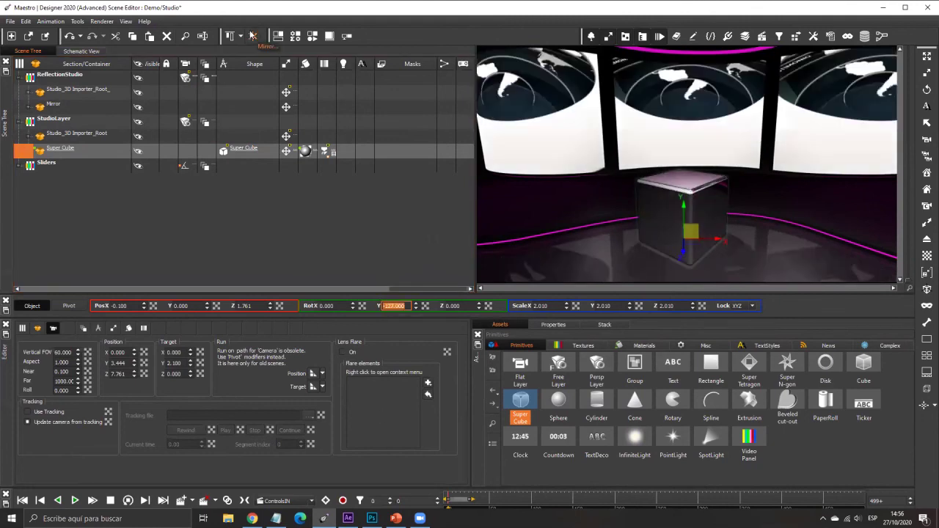
left_click_drag(417, 308, 363, 46)
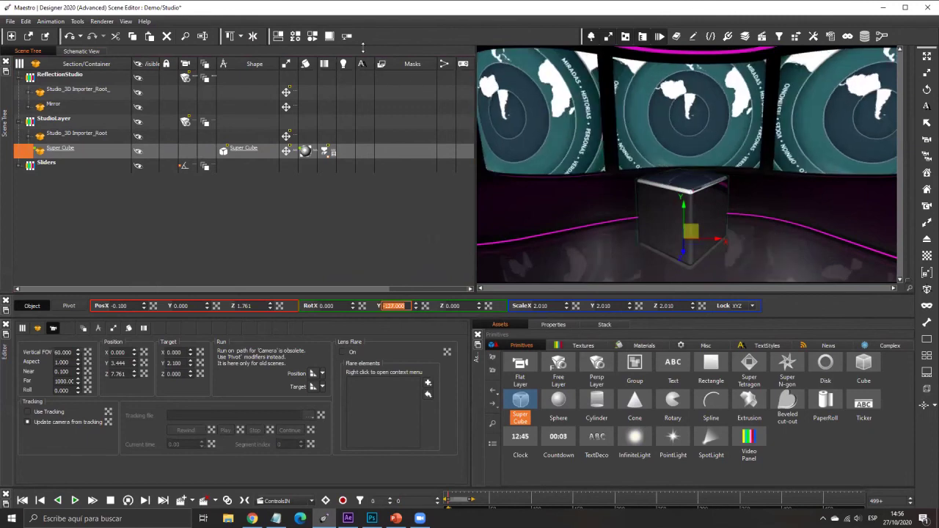
left_click_drag(566, 305, 415, 300)
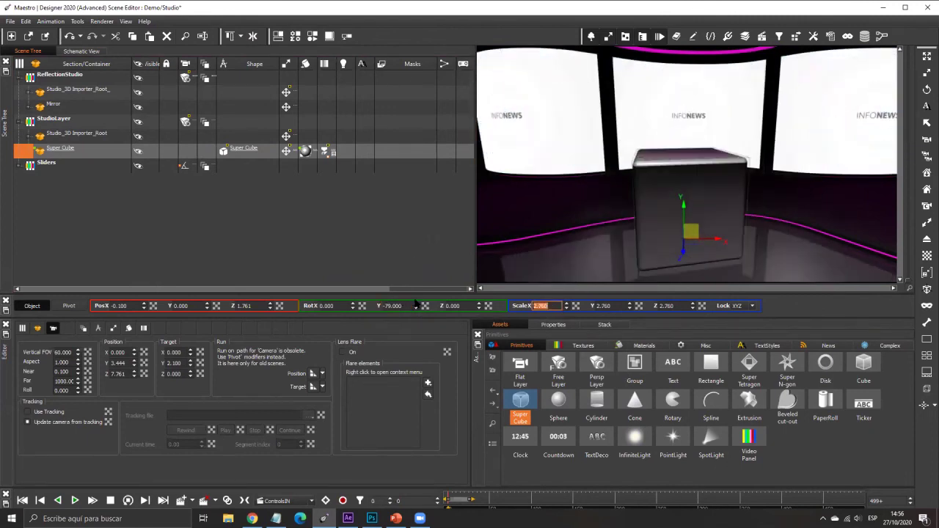
type("-165")
key("Return")
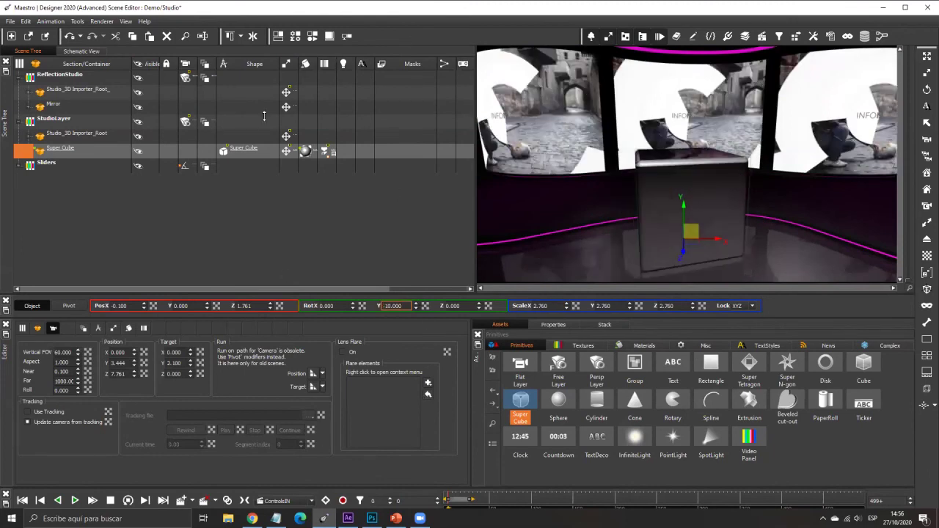
type("-255")
key("Return")
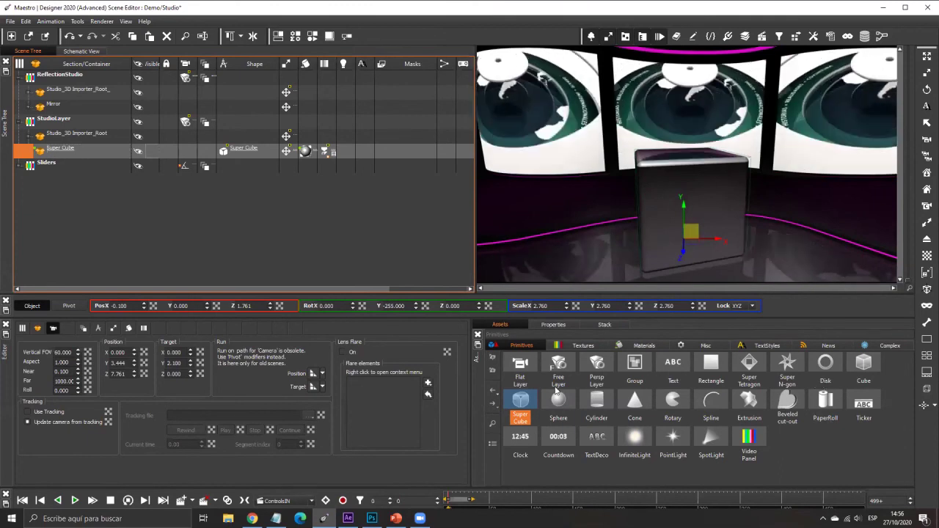
Step: Hide the Super Cube and add a second Super Cube below it in StudioLayer
key("h")
left_click_drag(533, 407, 232, 169)
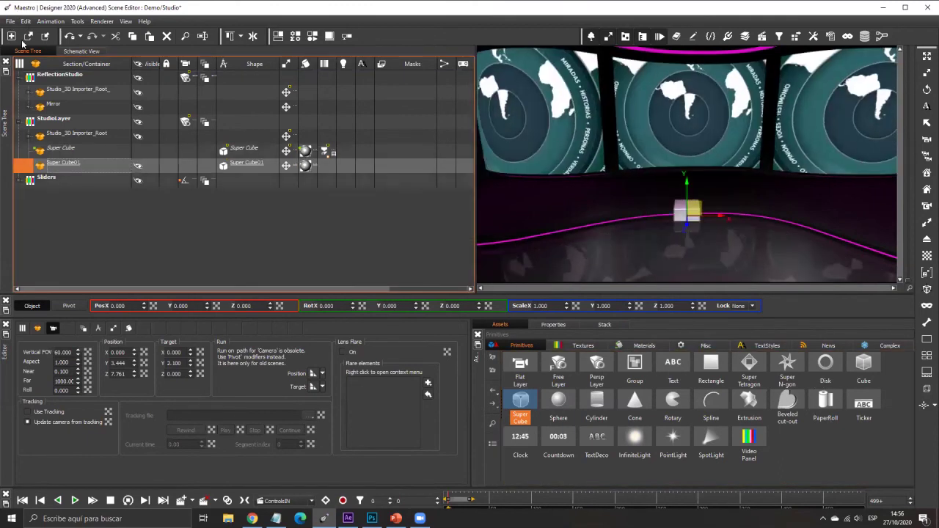
Step: Open the scene Demo/dds without saving the current scene and expand its PerspLayer
left_click(10, 21)
left_click(23, 44)
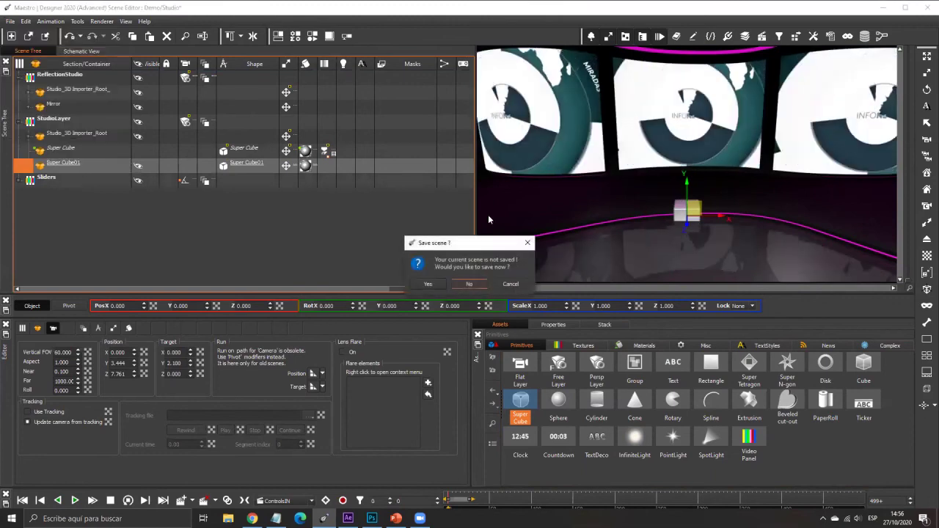
key("Return")
double_click(442, 193)
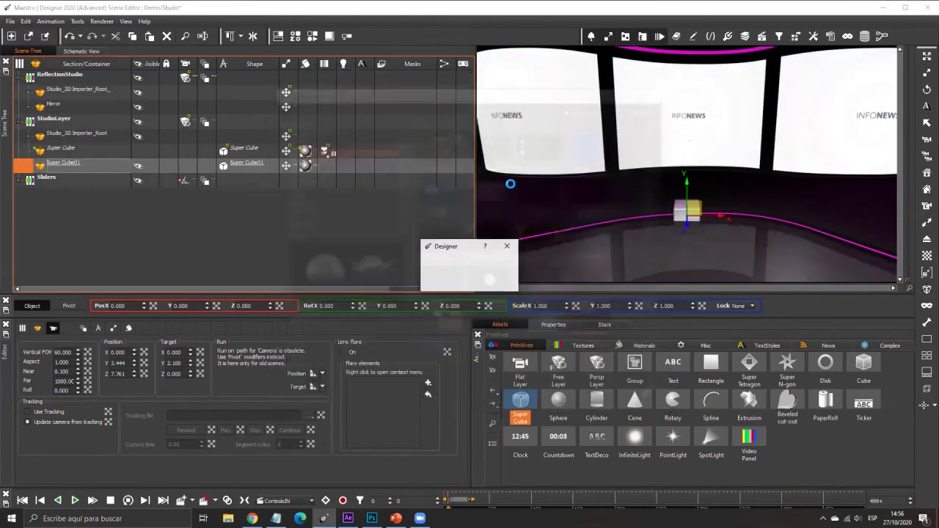
left_click(17, 76)
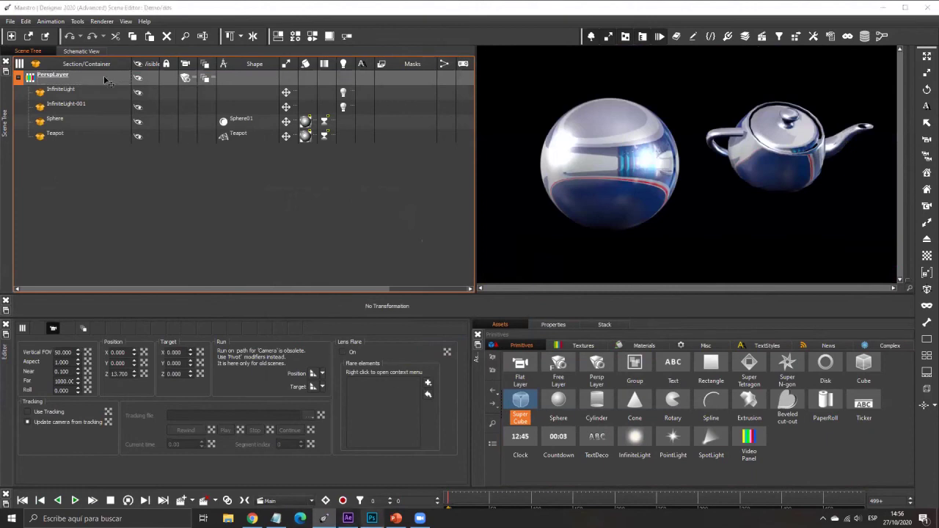
Step: Switch to Photoshop, examine the cube-map strip 1K_ReflectVFix.dds at closer zoom, and return to Maestro Designer
key("alt+Tab")
left_click(92, 38)
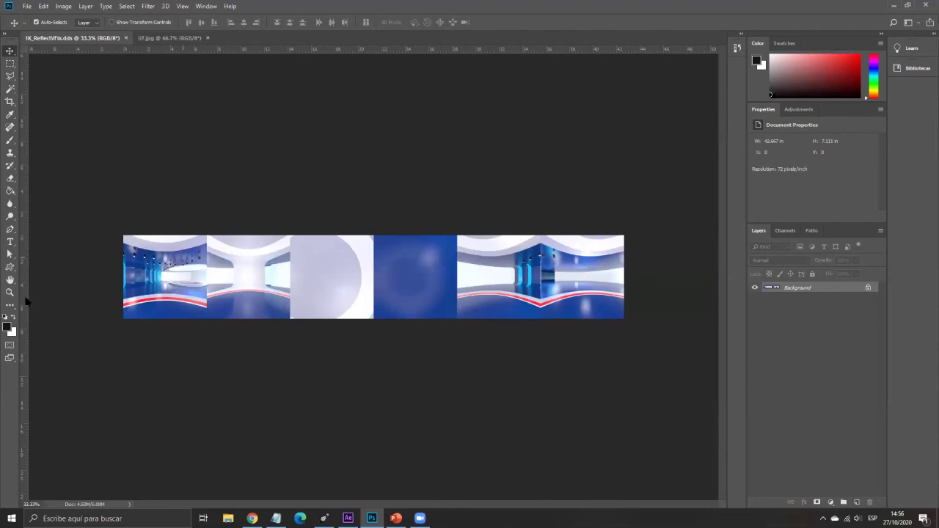
left_click(351, 265)
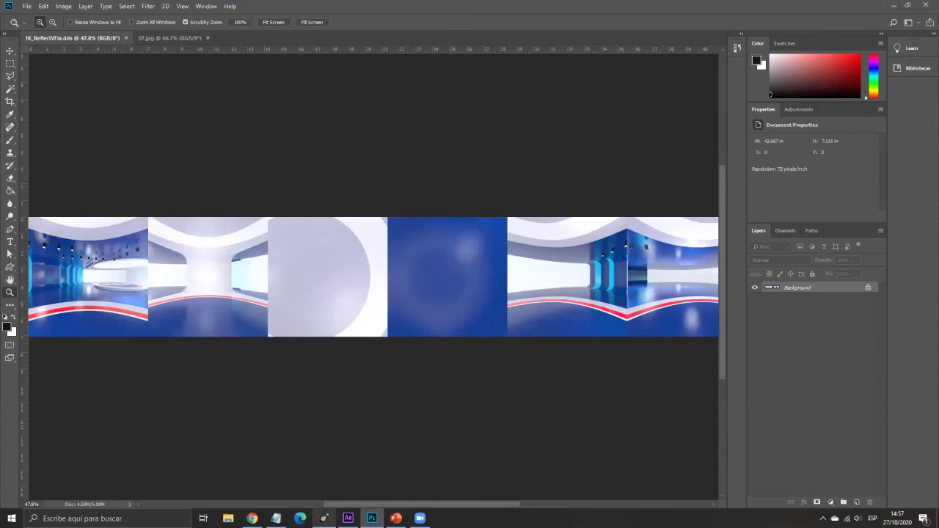
key("alt+f")
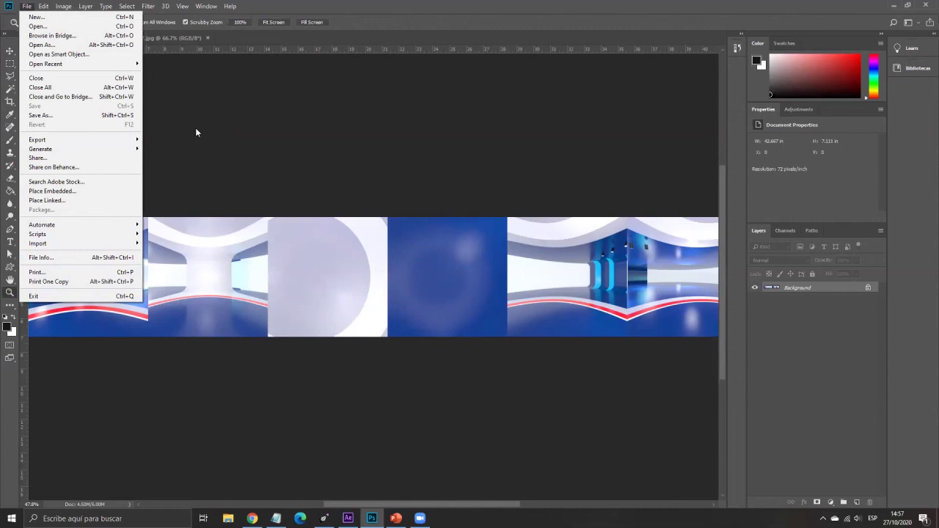
key("Escape")
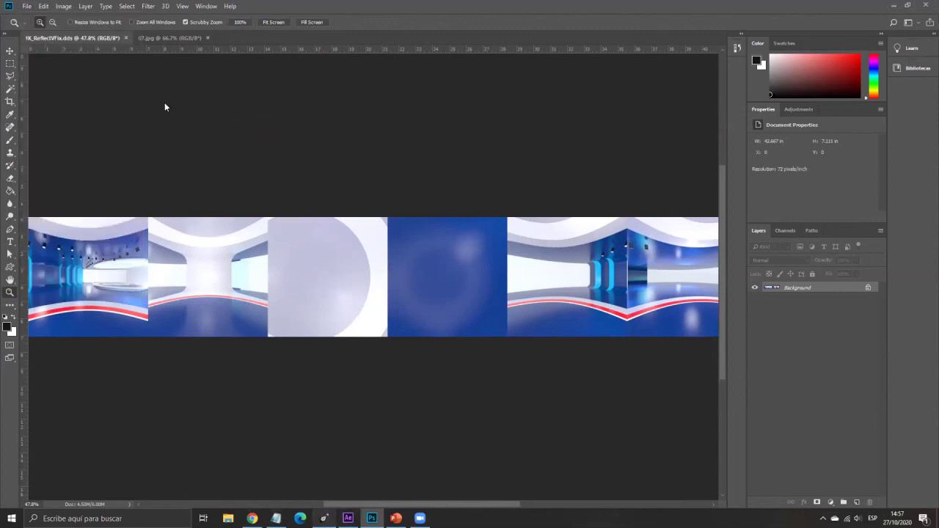
key("alt+Tab")
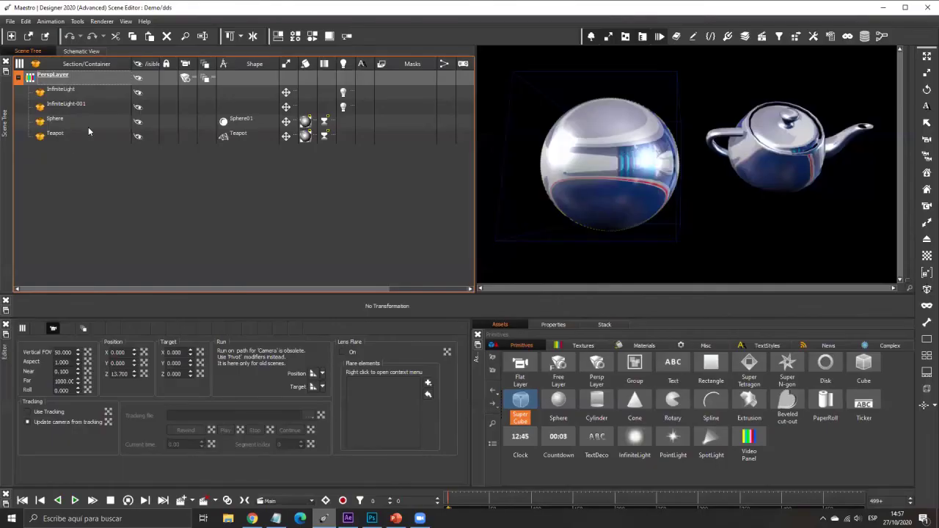
Step: Set the Teapot's X rotation to 24, Y rotation to 128 and scale to 3.000 on all axes
left_click(91, 132)
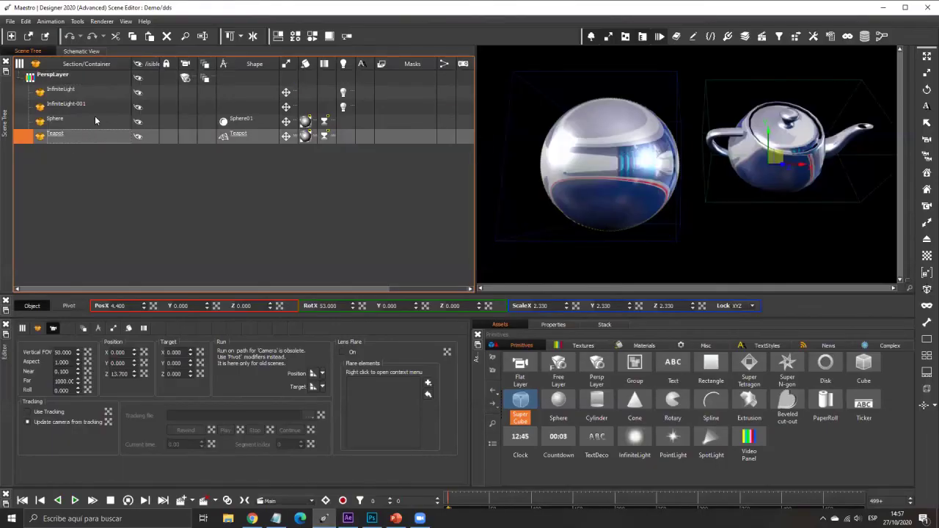
left_click(95, 117)
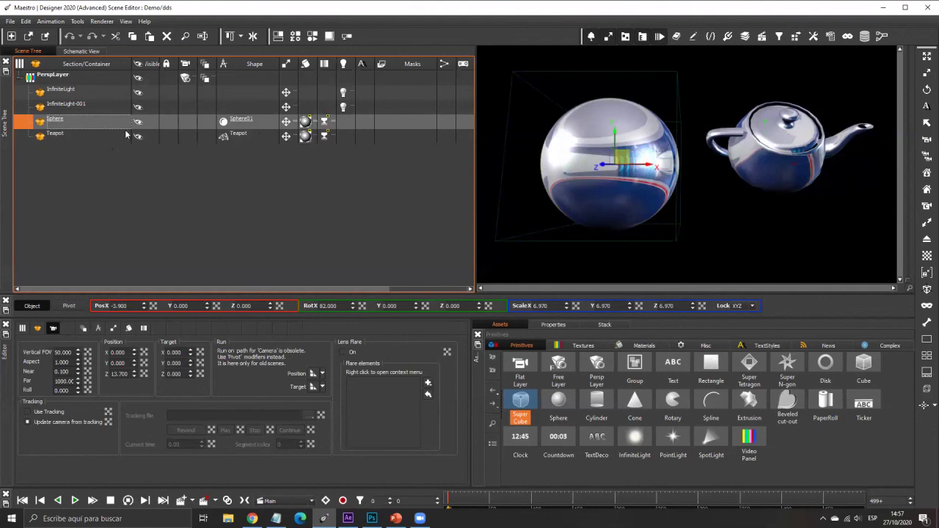
left_click(102, 134)
left_click_drag(416, 308, 394, 278)
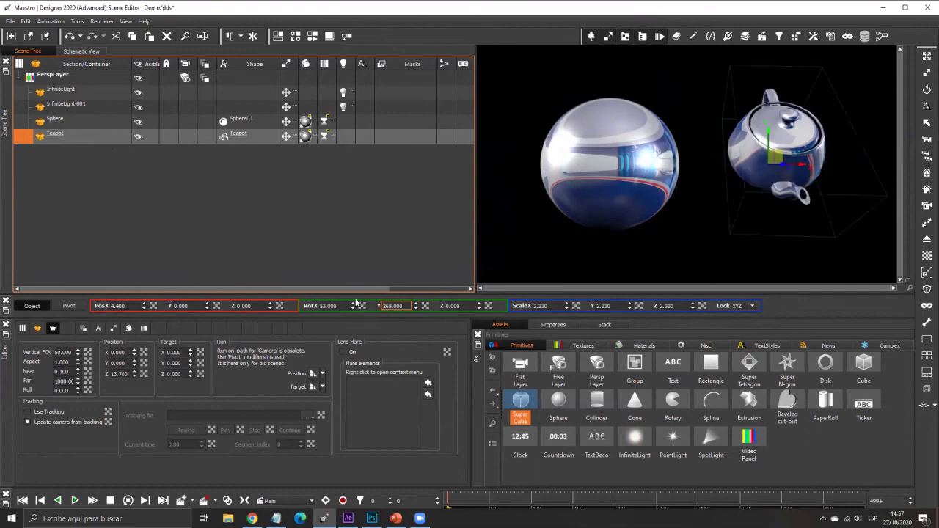
left_click_drag(304, 19, 526, 292)
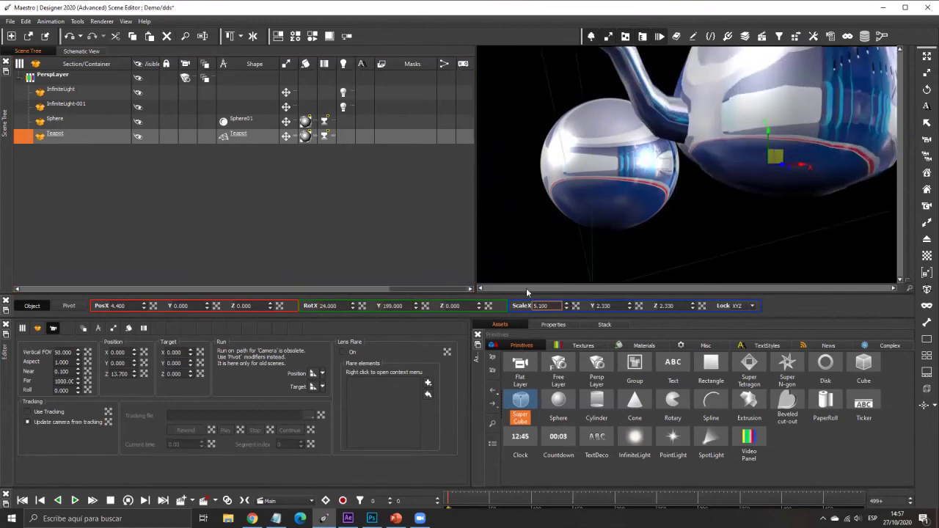
left_click_drag(416, 308, 419, 309)
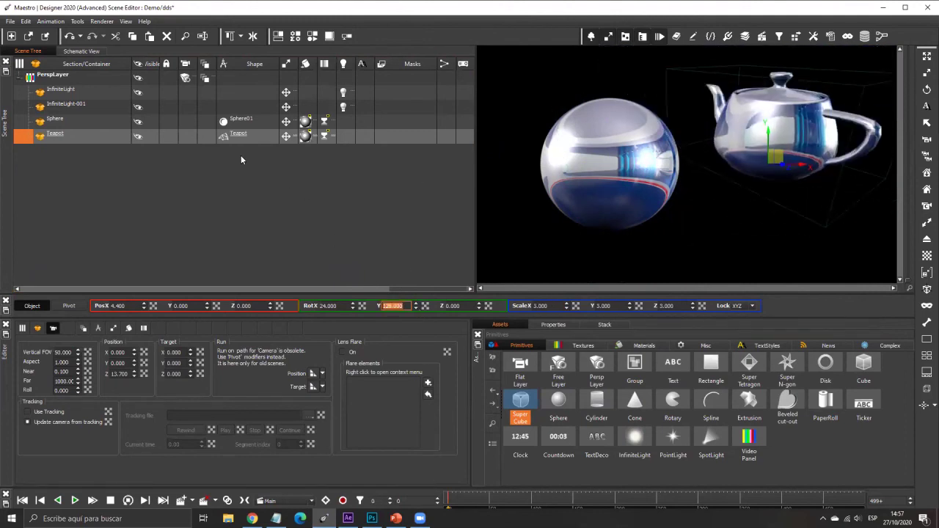
Step: Create a new scene from the 3D-empty template without saving the current scene
left_click(11, 21)
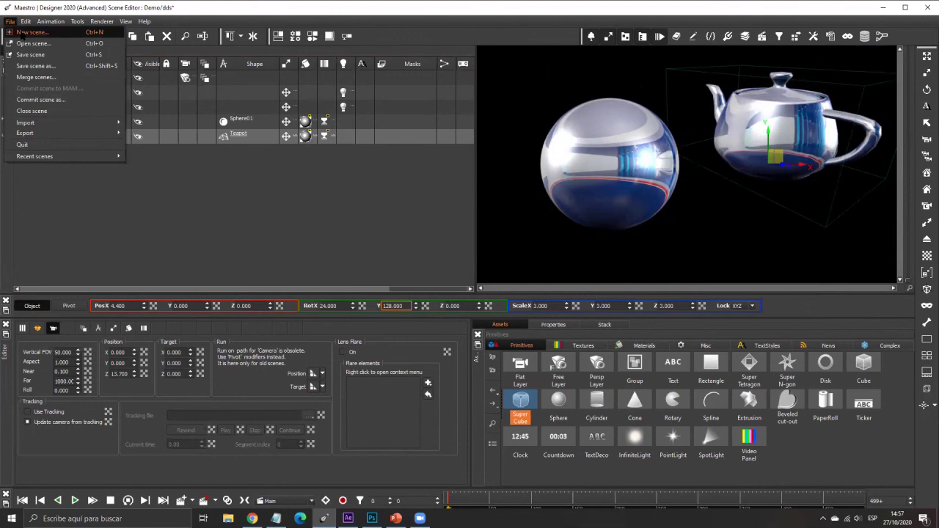
left_click(22, 33)
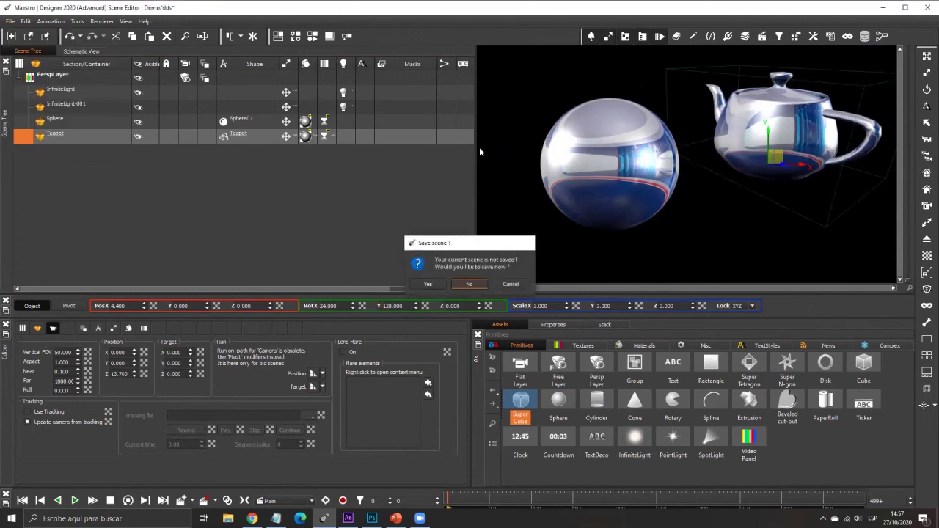
left_click(468, 284)
key("Right")
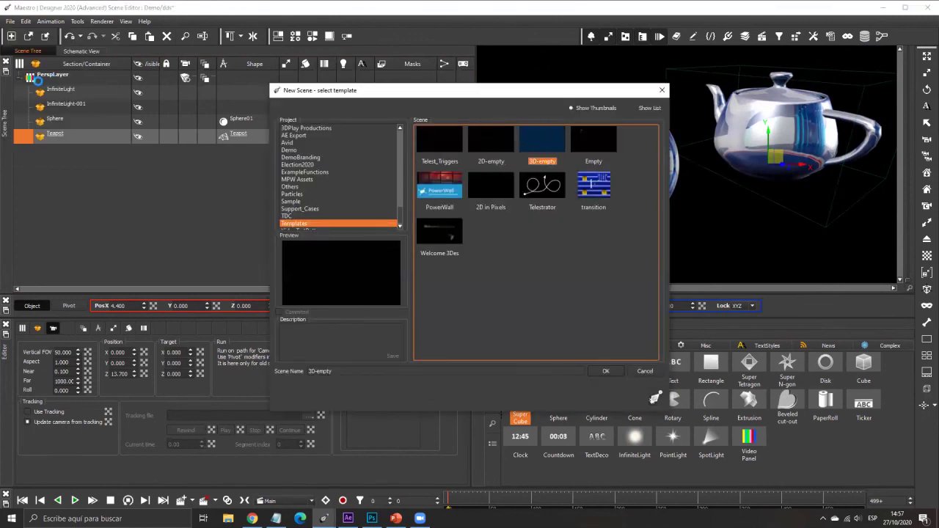
key("Return")
Step: Add a Super Cube to PerspLayer, scale it uniformly to 4.020 and set its Y rotation to 30
left_click(712, 362)
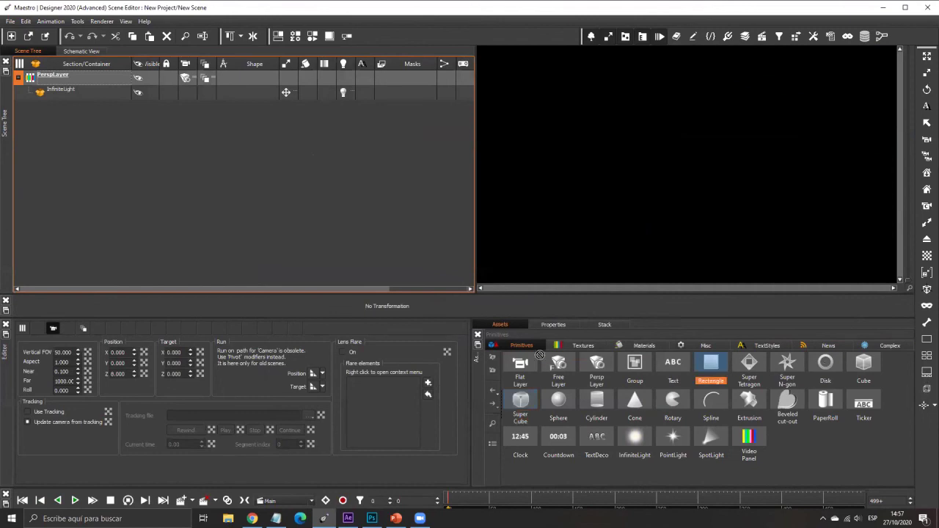
left_click_drag(532, 403, 260, 216)
left_click(746, 307)
left_click(740, 321)
left_click_drag(569, 305, 491, 319)
left_click_drag(417, 308, 366, 201)
Step: Add a new image texture to the Super Cube and browse for its file in G:/Textures/Reflections
right_click(327, 108)
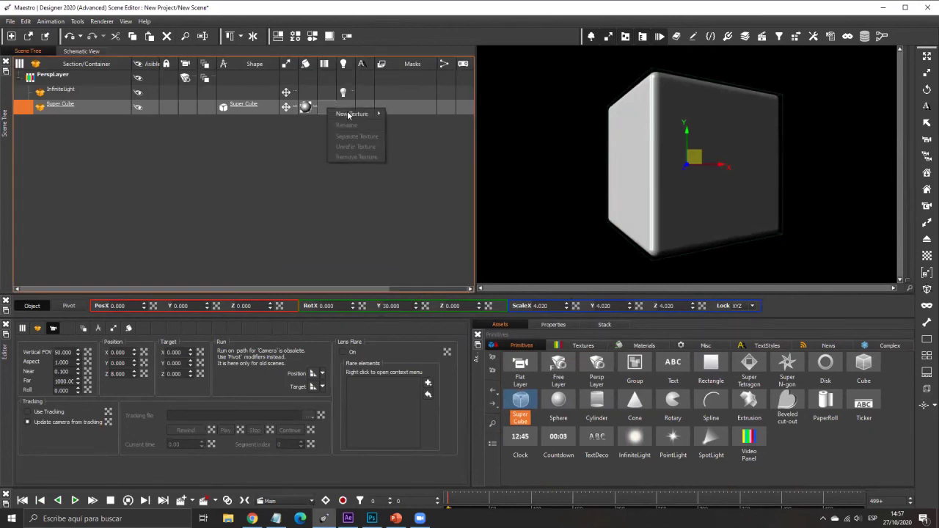
mouse_move(367, 114)
left_click(409, 182)
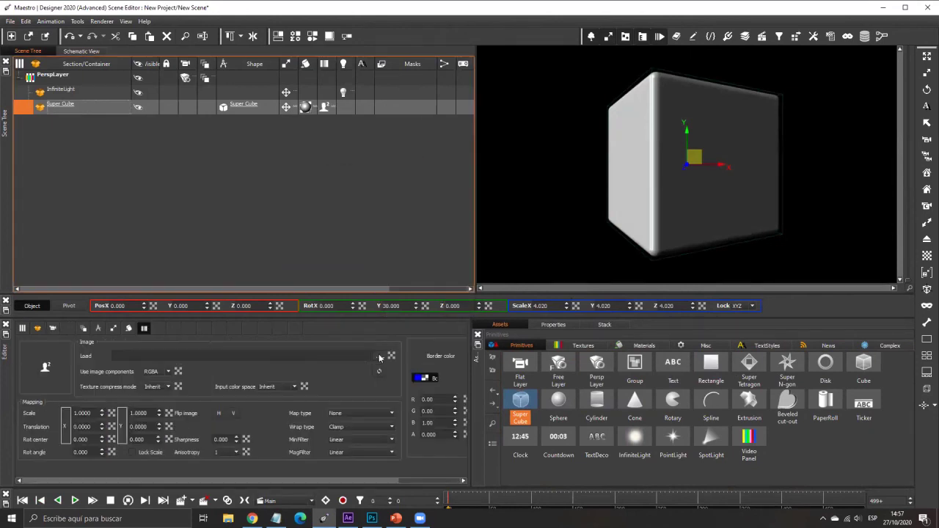
left_click(379, 355)
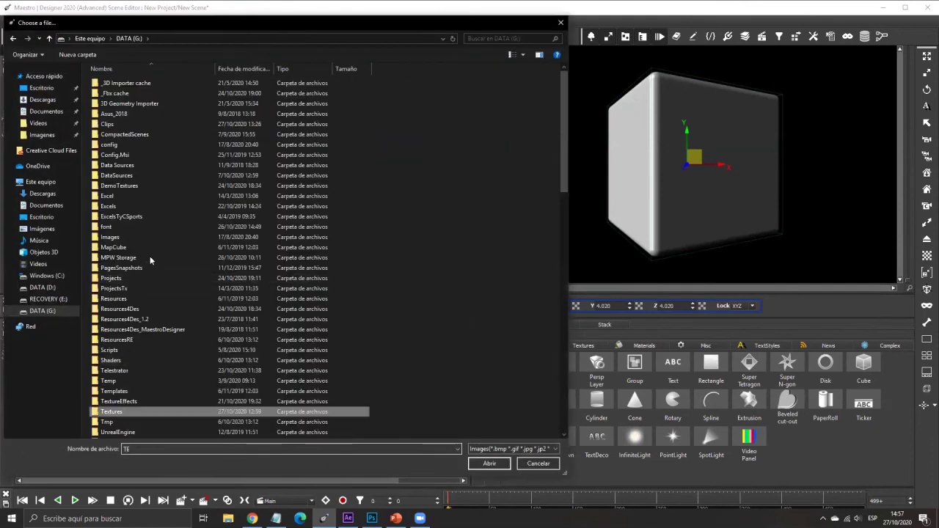
key("Return")
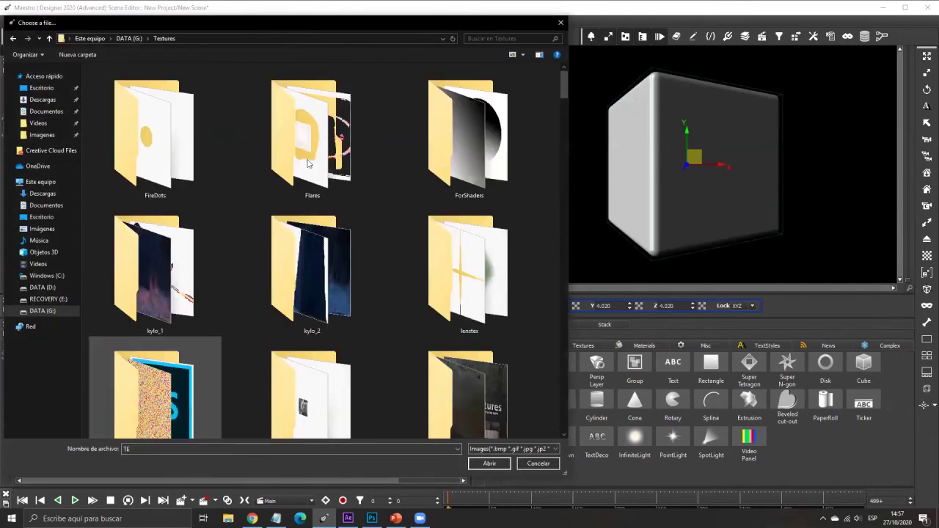
scroll(433, 139, "down", 3)
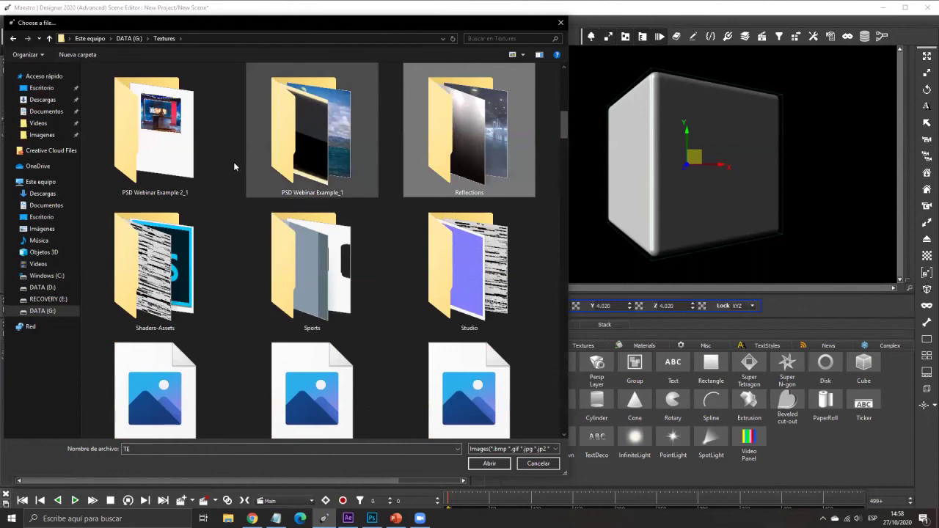
double_click(498, 174)
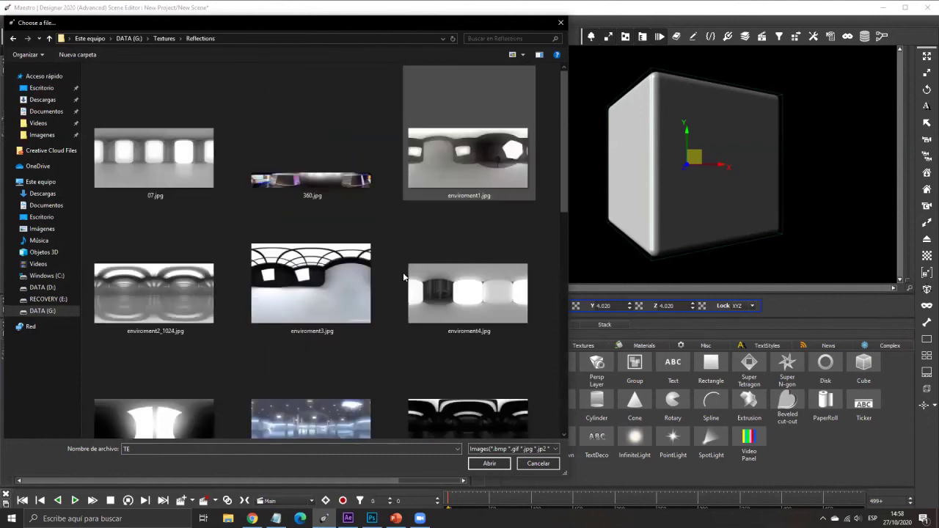
Step: Load 07.jpg into the Super Cube's texture and set its map type to SphereMap
left_click(163, 155)
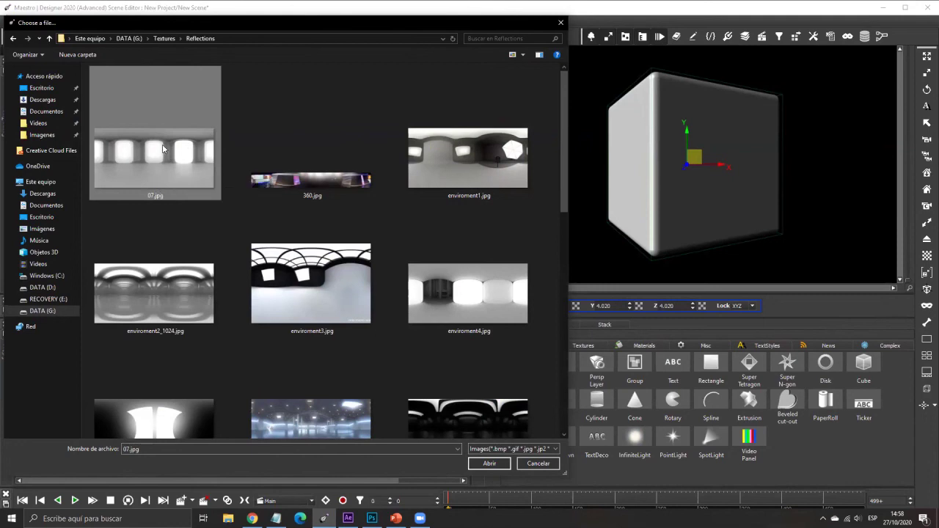
double_click(163, 149)
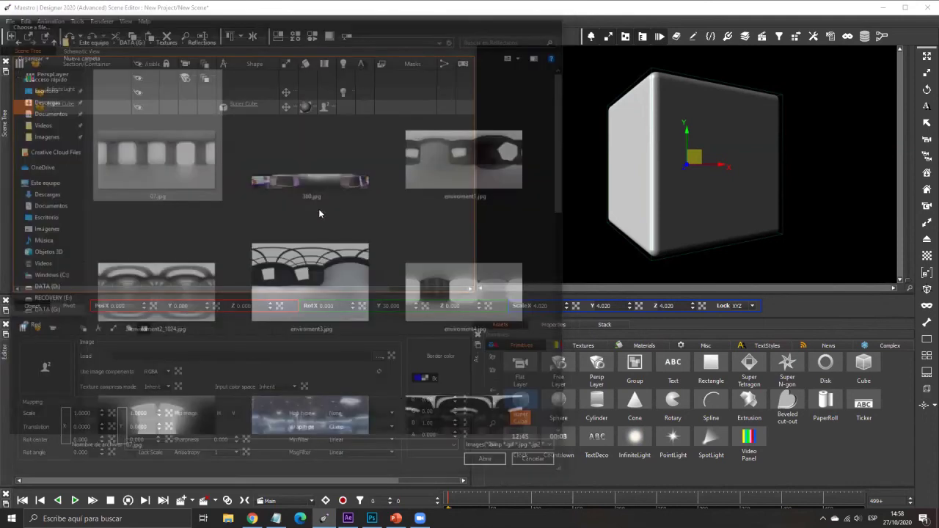
left_click(361, 414)
left_click(363, 435)
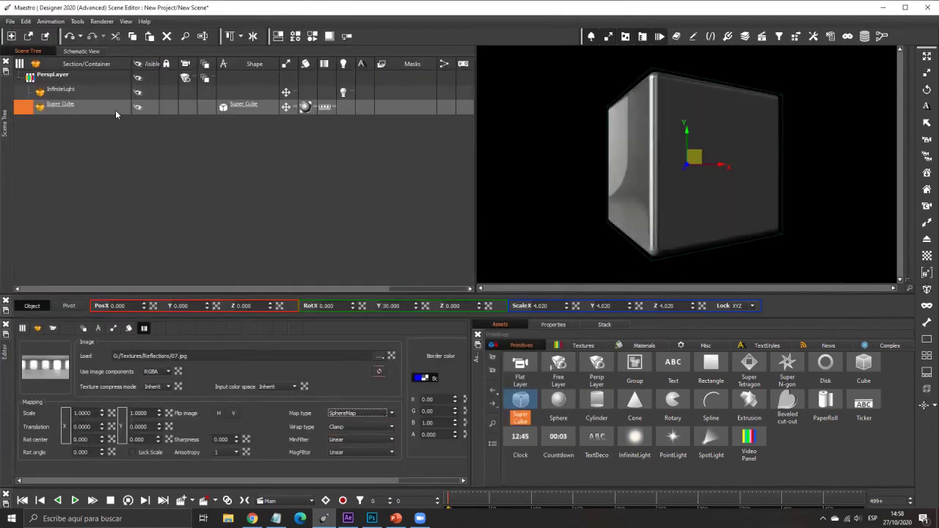
left_click_drag(402, 495, 656, 99)
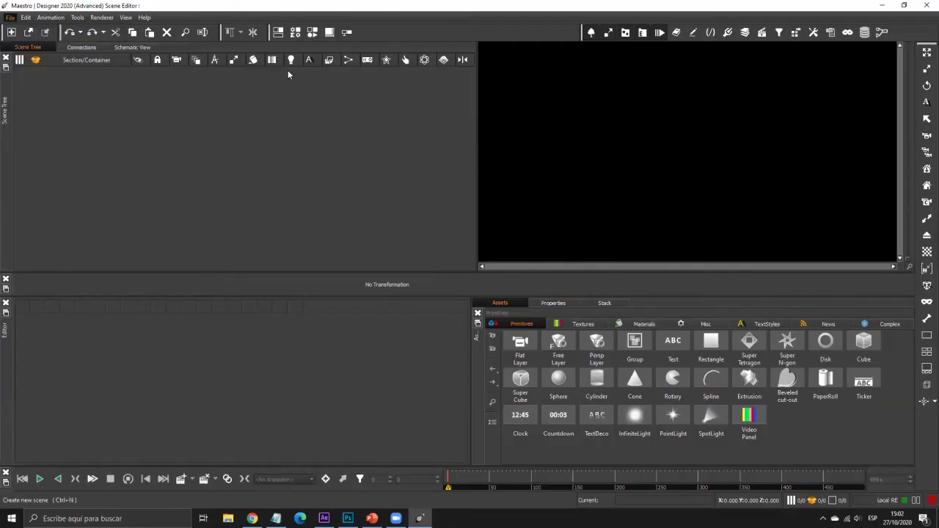
Step: Create a fresh scene from the 3D-empty template and expand its PerspLayer
key("ctrl+n")
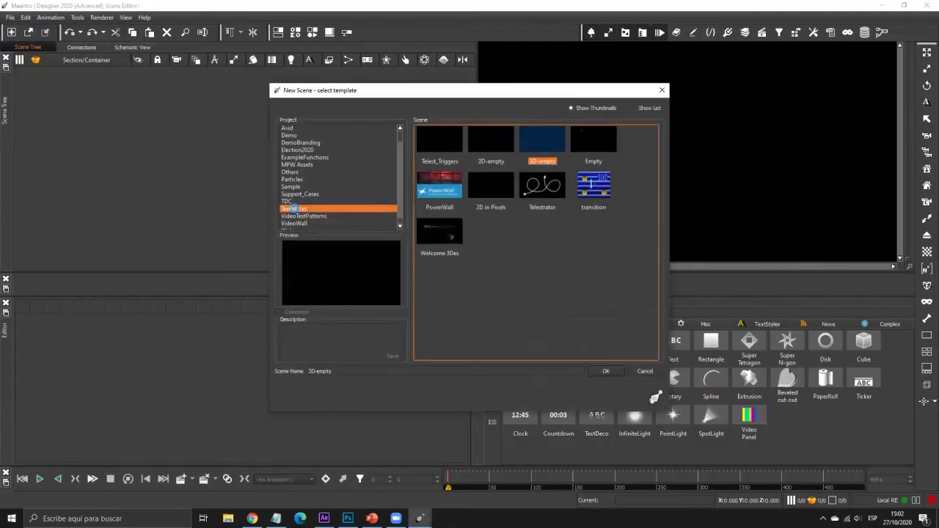
key("Return")
left_click(17, 76)
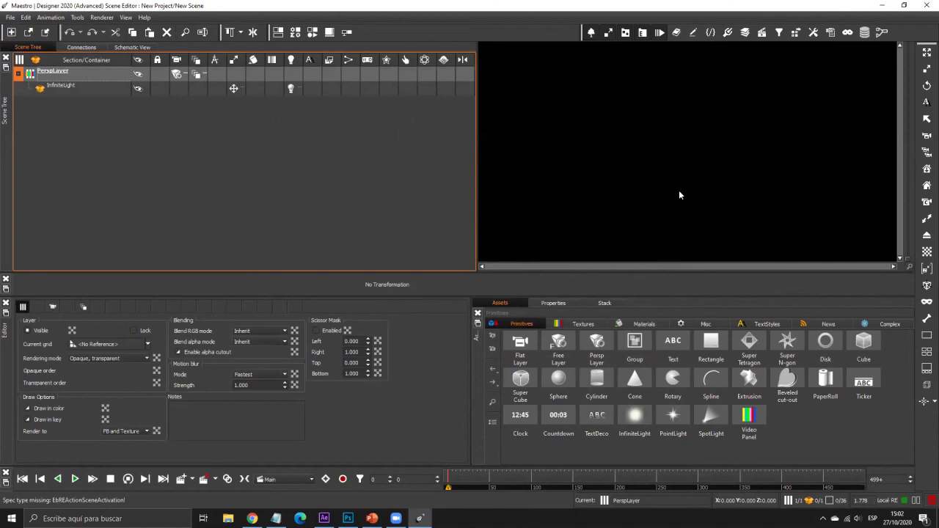
Step: Import the FBX file Jogging.fbx from the Demo/TEXTURES/Rig folder into the scene
left_click(8, 18)
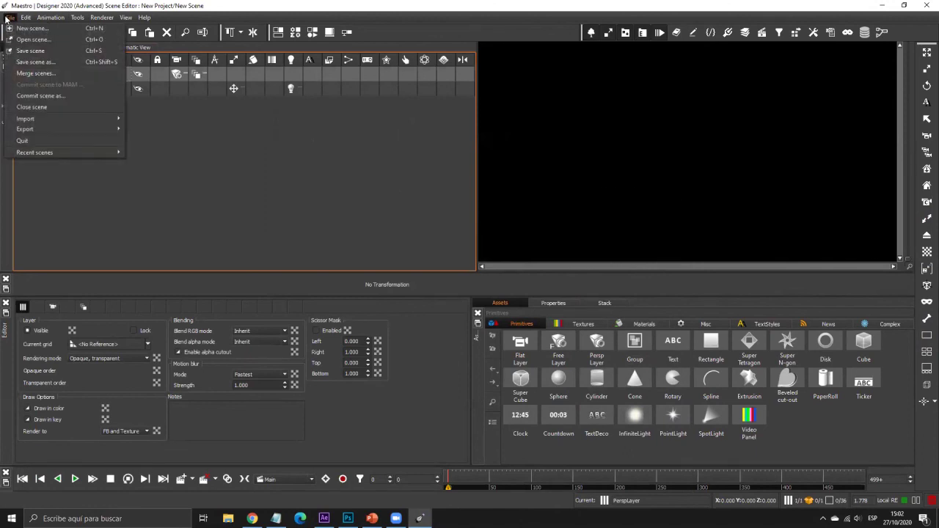
mouse_move(51, 119)
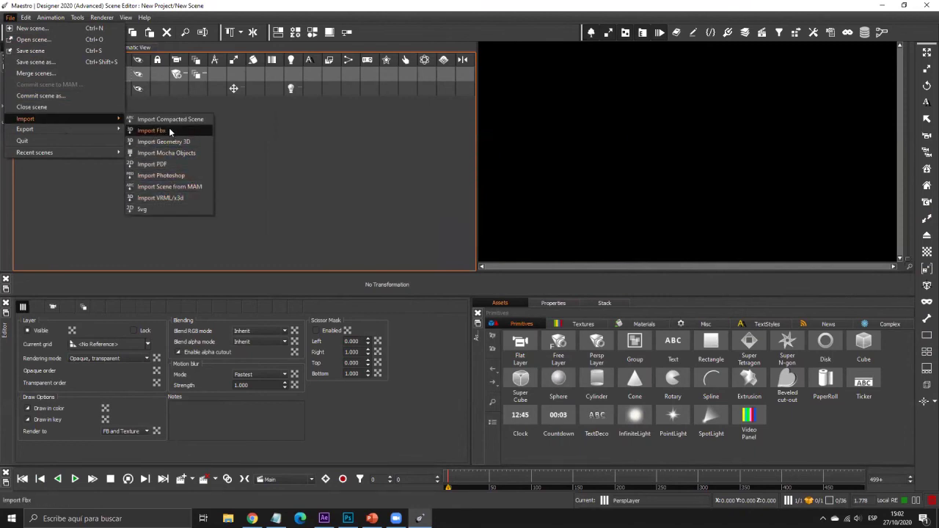
left_click(169, 130)
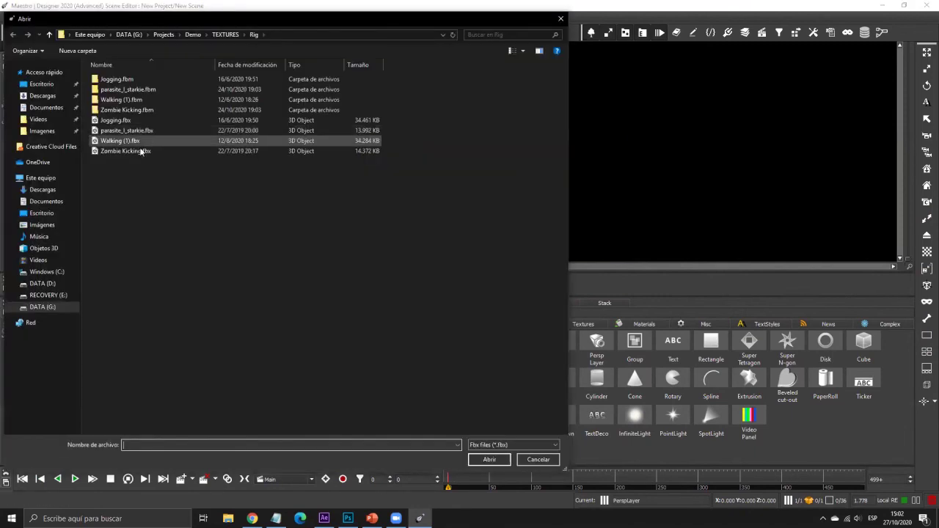
left_click(119, 142)
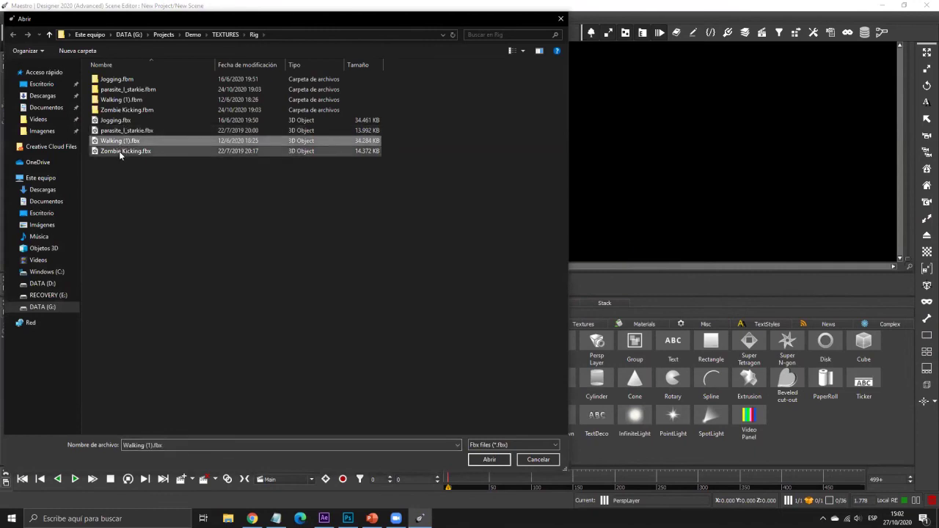
left_click(117, 121)
key("Return")
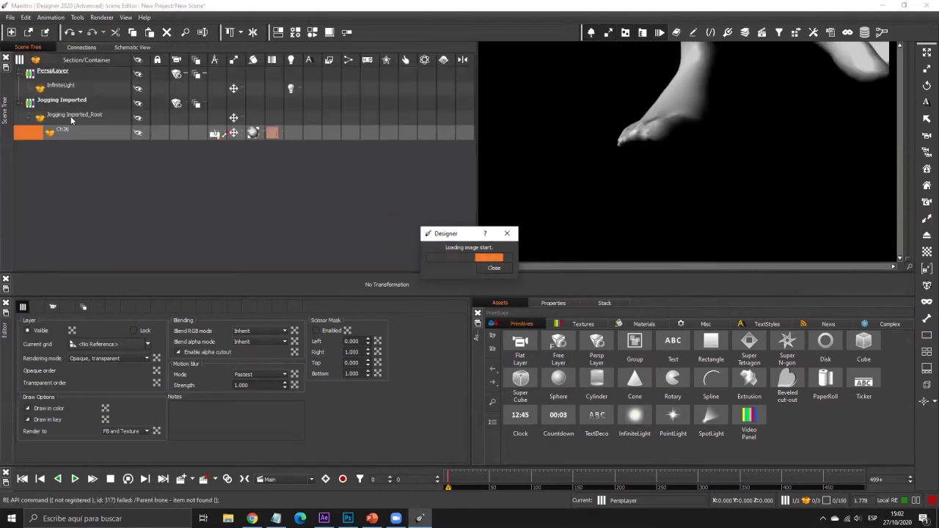
Step: Scale Jogging Imported_Root to 0.05 on all axes and move it to about X -0.311, Y -4.373
left_click(71, 116)
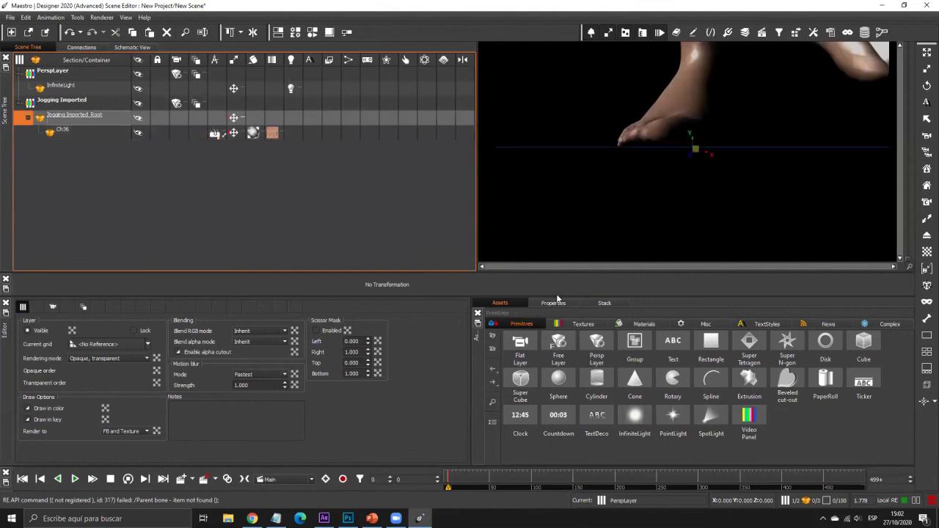
left_click(543, 284)
type("0.05")
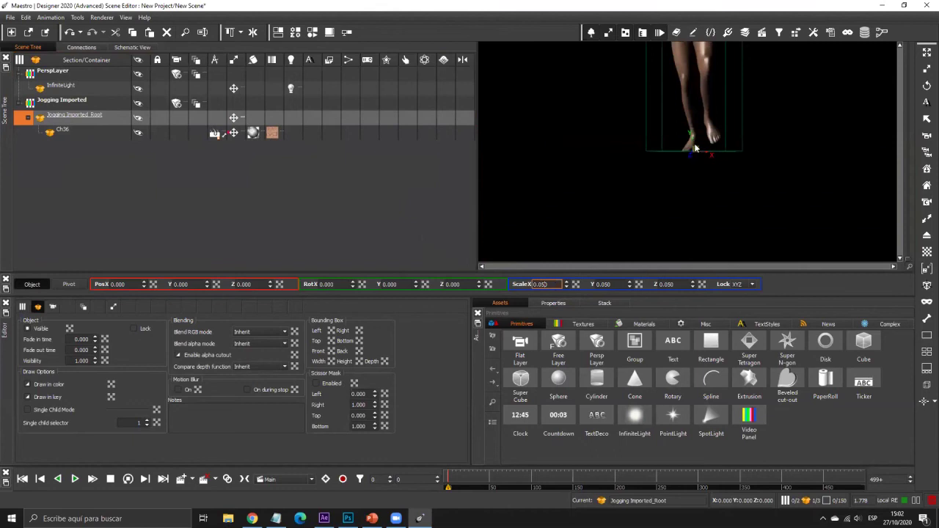
key("Return")
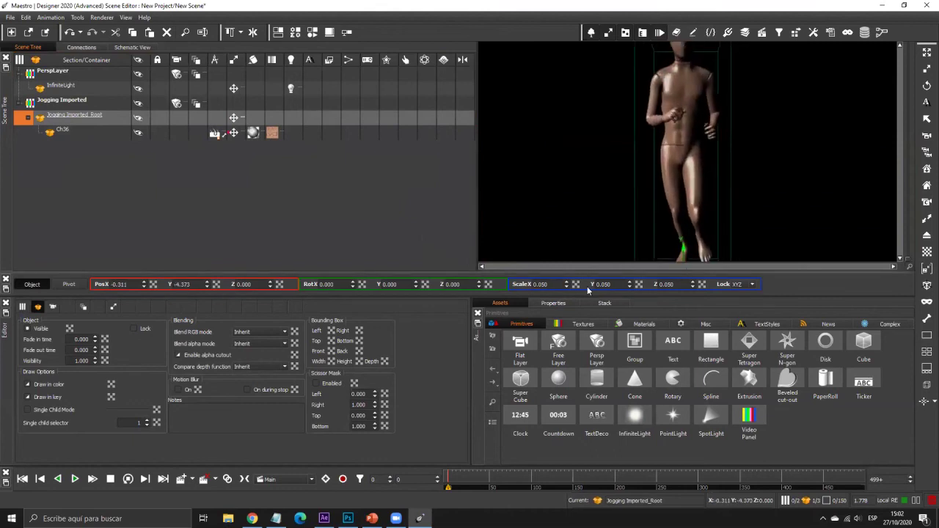
left_click(80, 101)
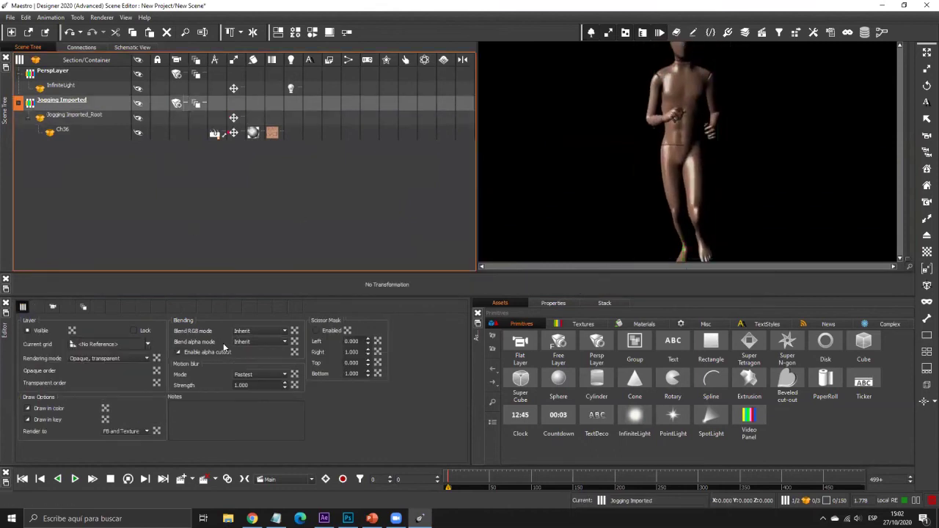
Step: Set the Jogging Imported layer's camera to target Z -6.5 and position Z 12.7
left_click(176, 103)
left_click_drag(189, 353, 226, 122)
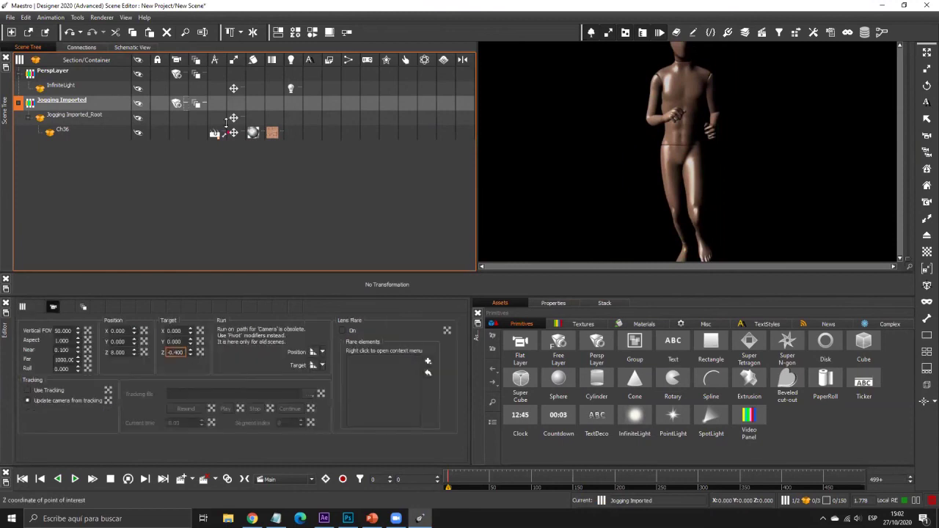
left_click_drag(190, 351, 173, 109)
left_click(187, 166)
left_click_drag(134, 353, 220, 74)
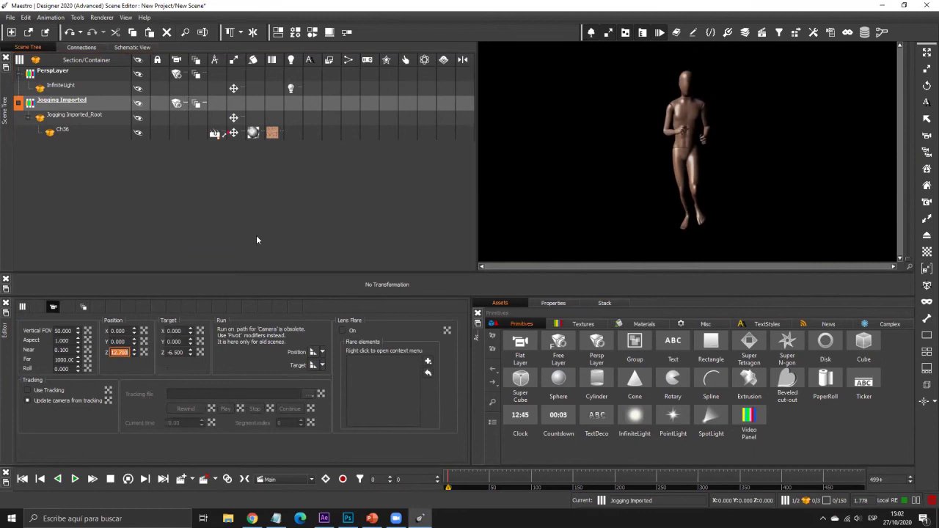
Step: Set Jogging Imported_Root's Y rotation to 33 and show the skeleton bones in the viewport
left_click(107, 130)
left_click(101, 111)
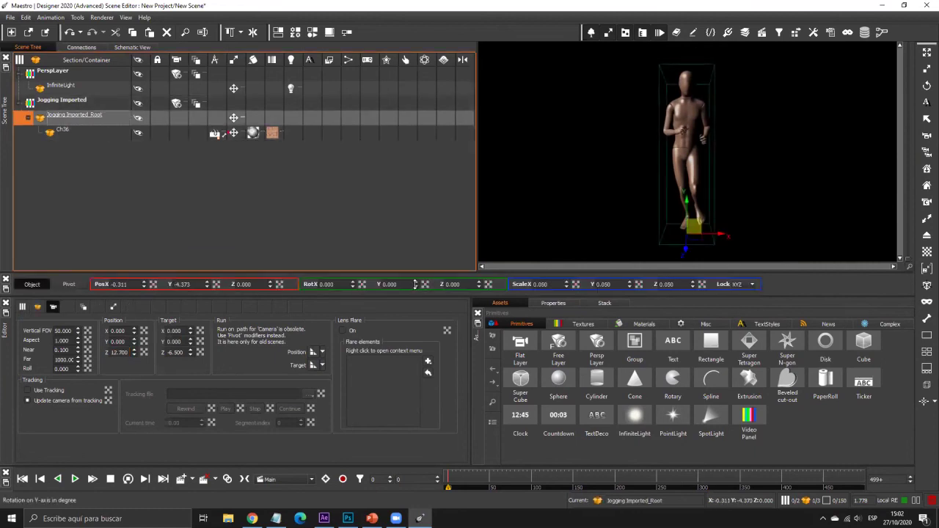
type("33")
key("Return")
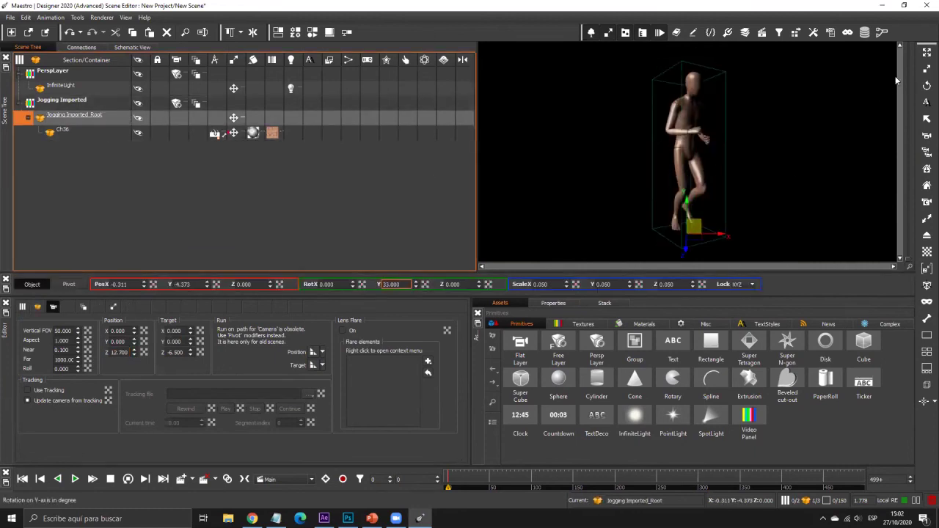
left_click(926, 320)
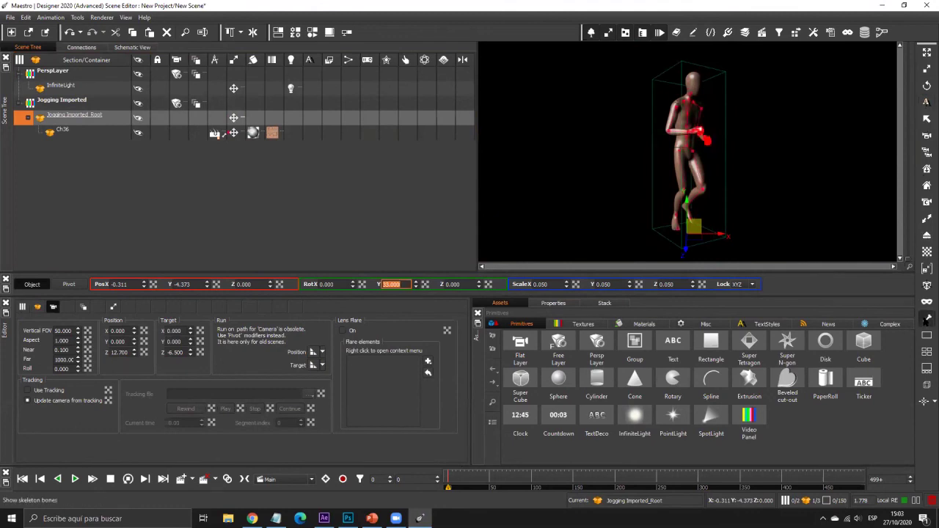
Step: Select the mixamo.com animation and play it on the jogging character
left_click(284, 479)
left_click(89, 484)
left_click(75, 479)
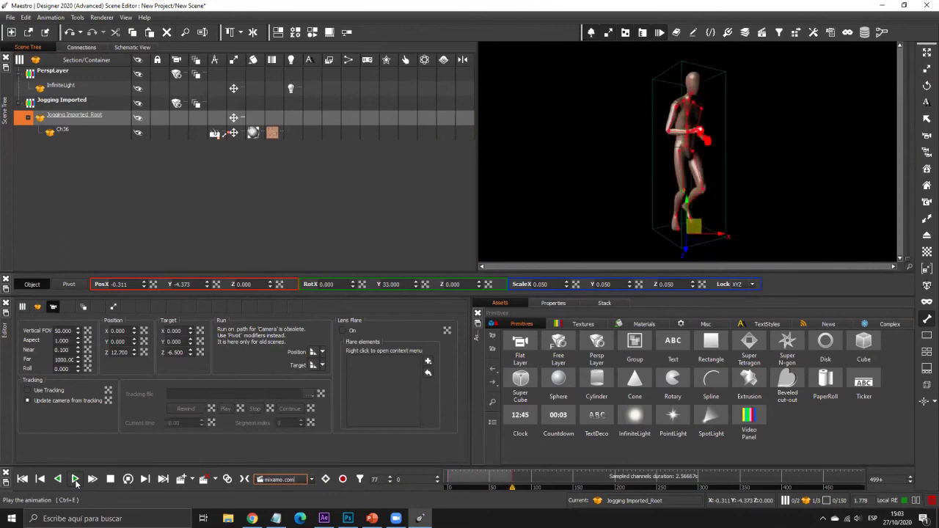
Step: Switch to the Animations layout, loop the whole mixamo.com animation group and play it
left_click(312, 32)
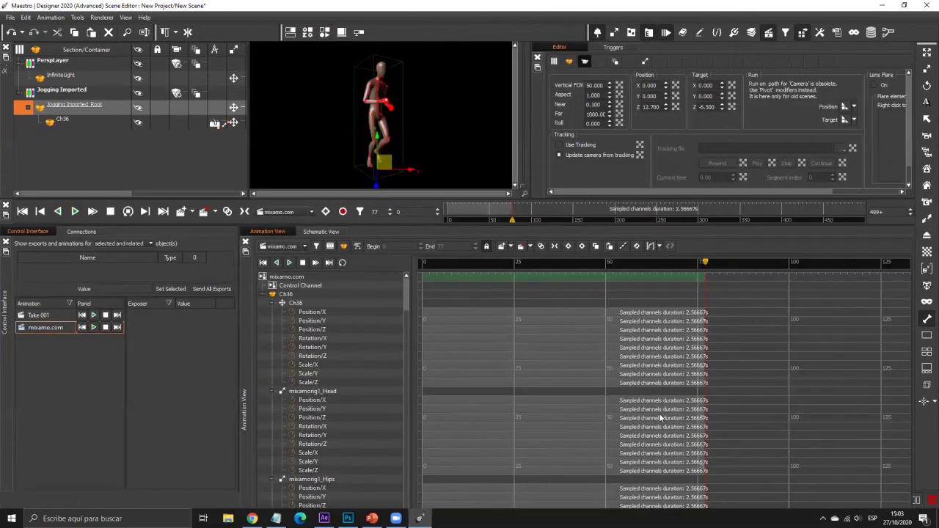
left_click(343, 264)
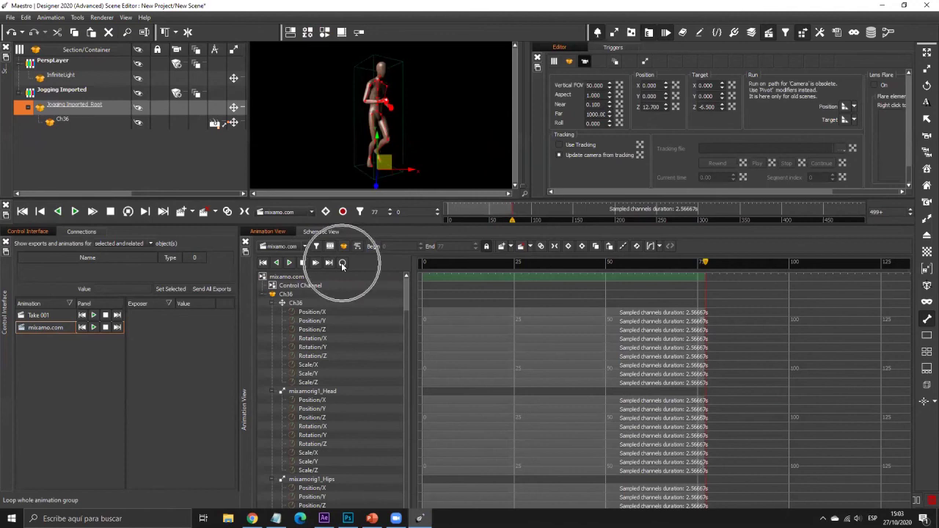
left_click(290, 264)
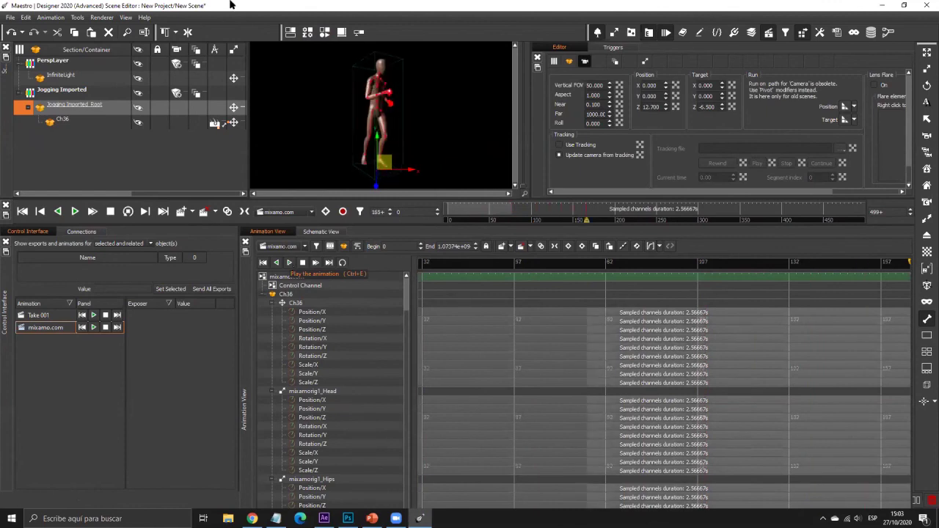
Step: Return to the design layout with the window maximized and set Jogging Imported_Root's Y rotation to 59
left_click(290, 31)
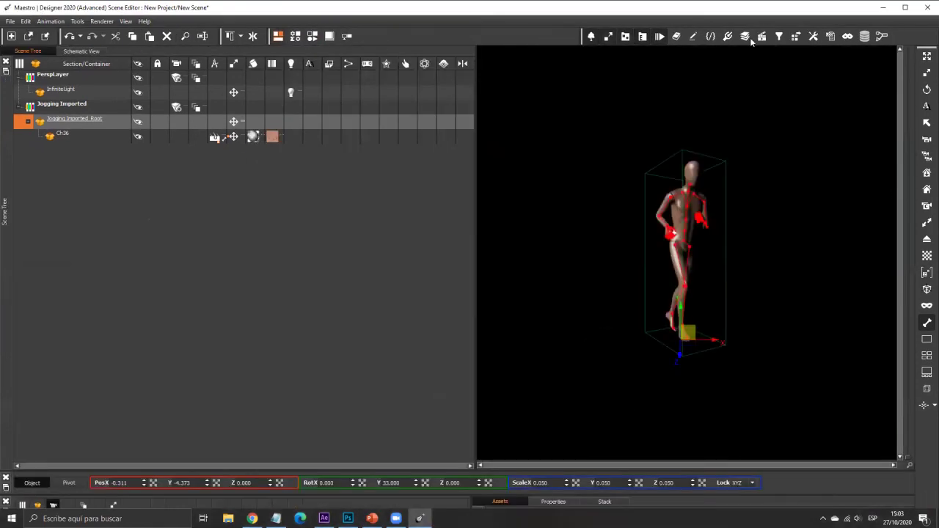
left_click(904, 8)
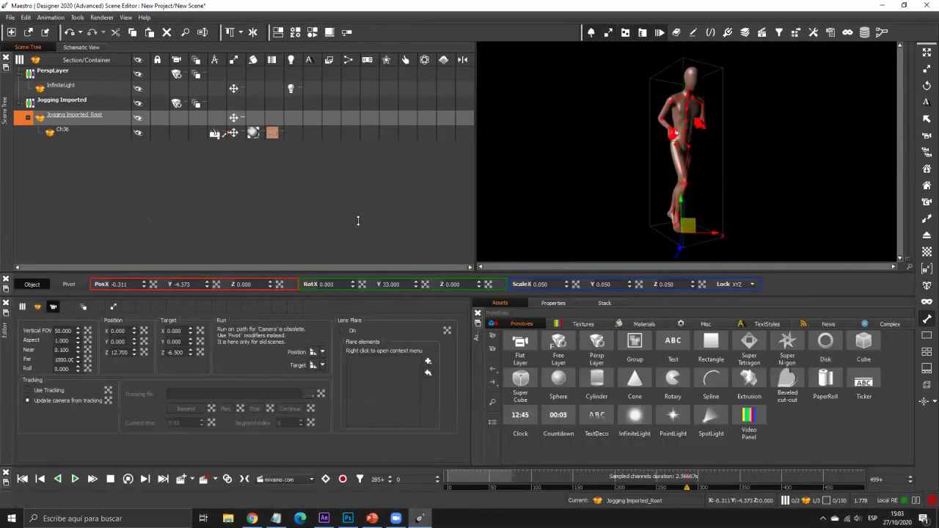
left_click_drag(358, 221, 63, 82)
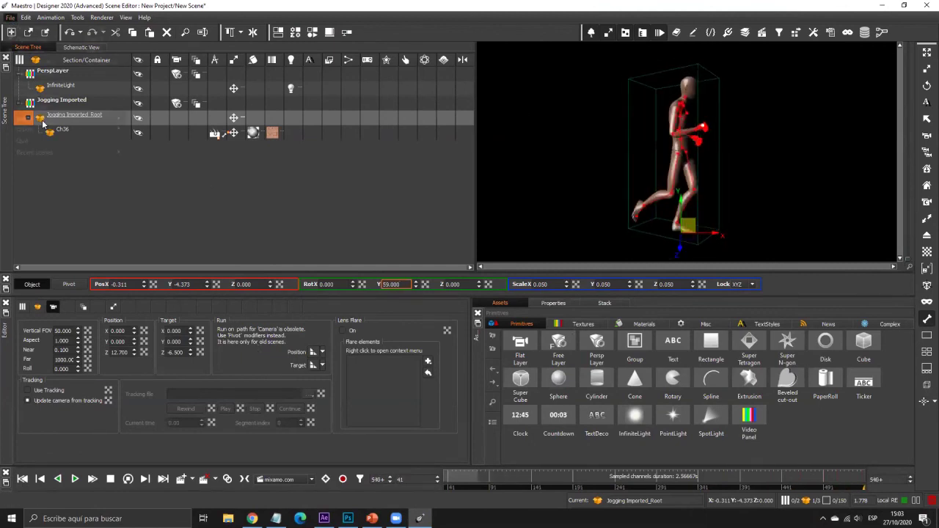
Step: Import the Zombie Kicking FBX character into the scene
left_click(11, 16)
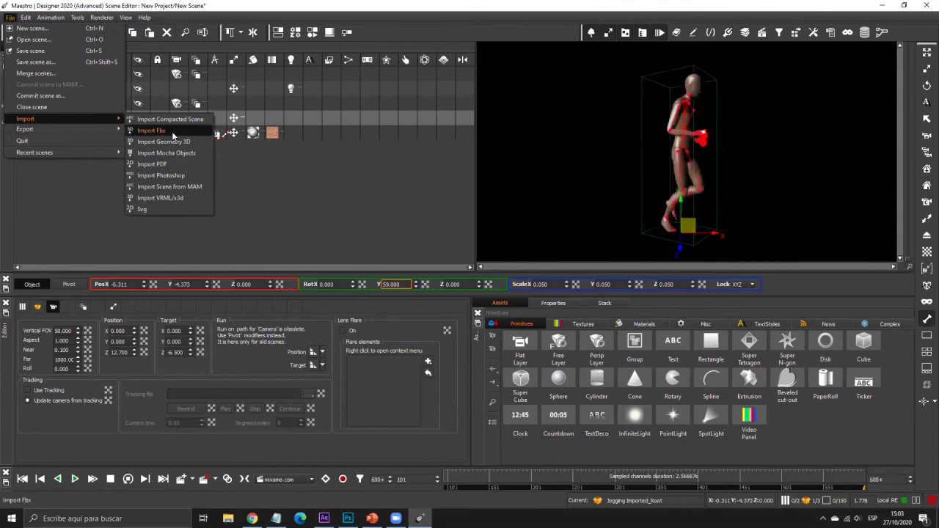
left_click(160, 156)
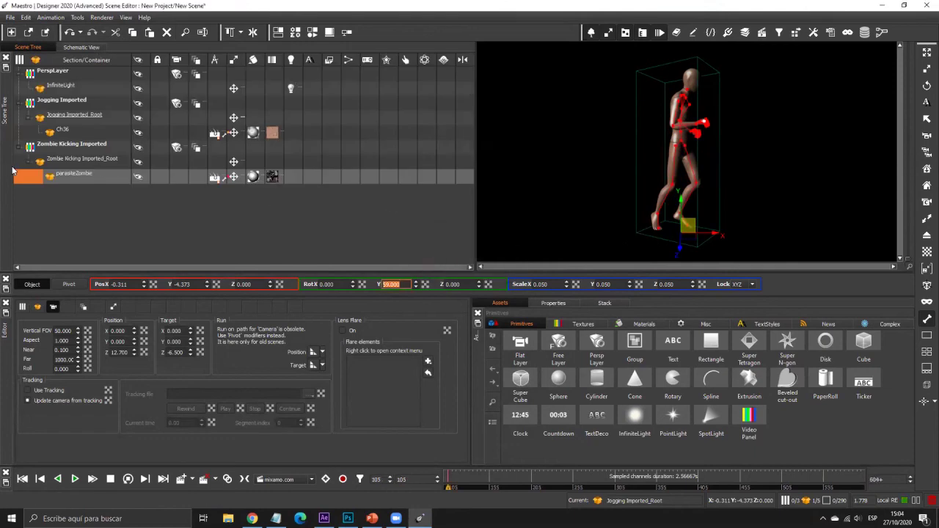
Step: Scale Zombie Kicking Imported_Root to 0.05 on all axes and move it to about Y -4.1, Z -5.8
left_click(559, 284)
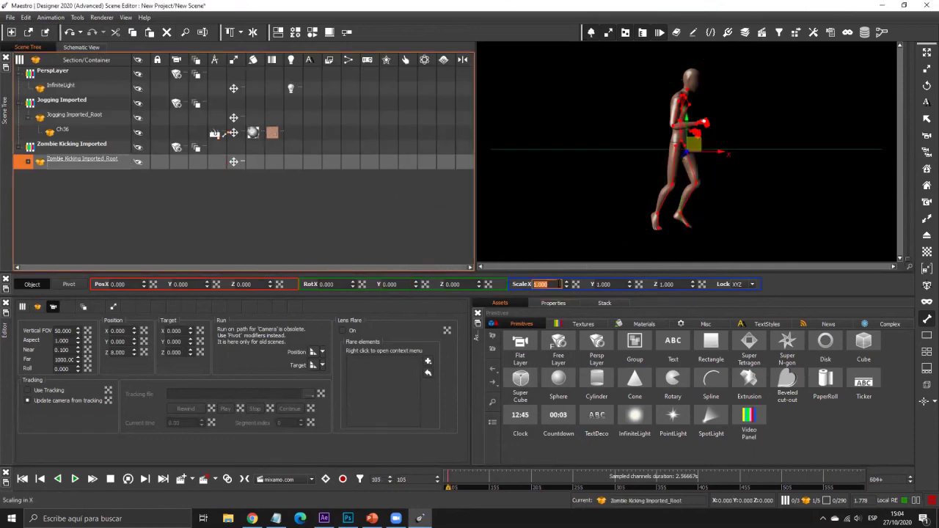
type("0.05")
key("Return")
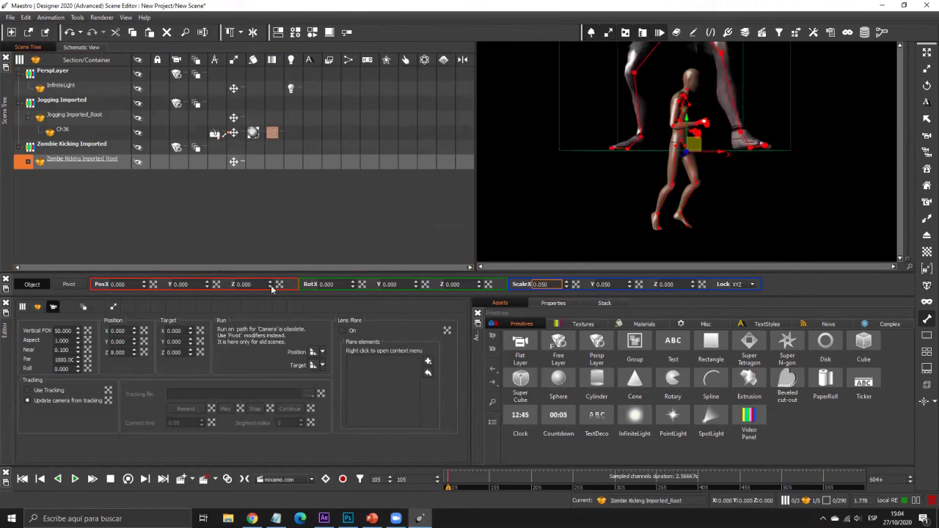
left_click_drag(265, 361, 259, 56)
left_click_drag(209, 286, 205, 501)
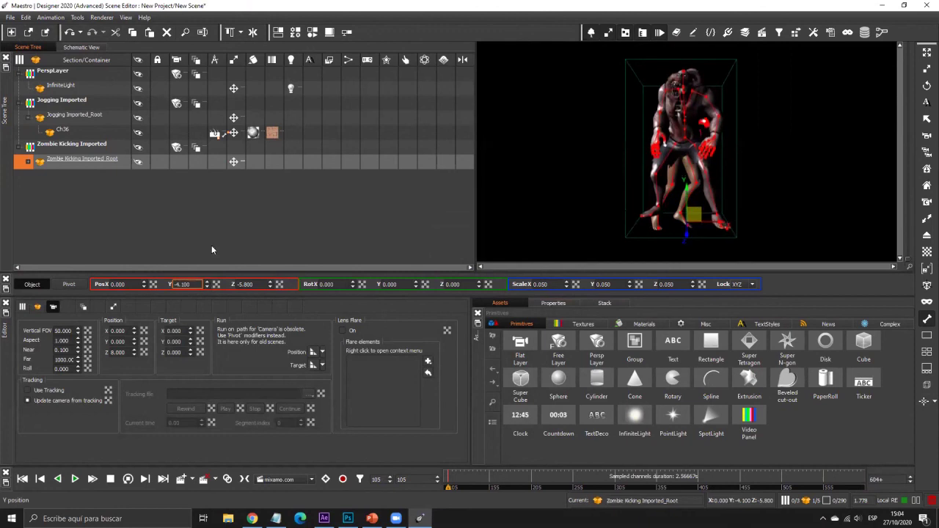
Step: Hide the Jogging Imported layer and play the mixamo.com animation to preview the zombie on its own
left_click(142, 104)
left_click(311, 480)
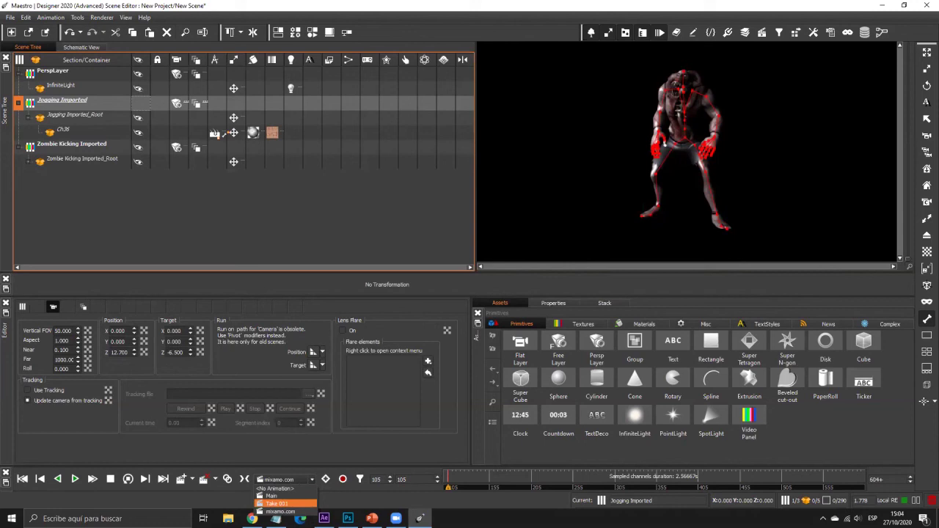
left_click(279, 511)
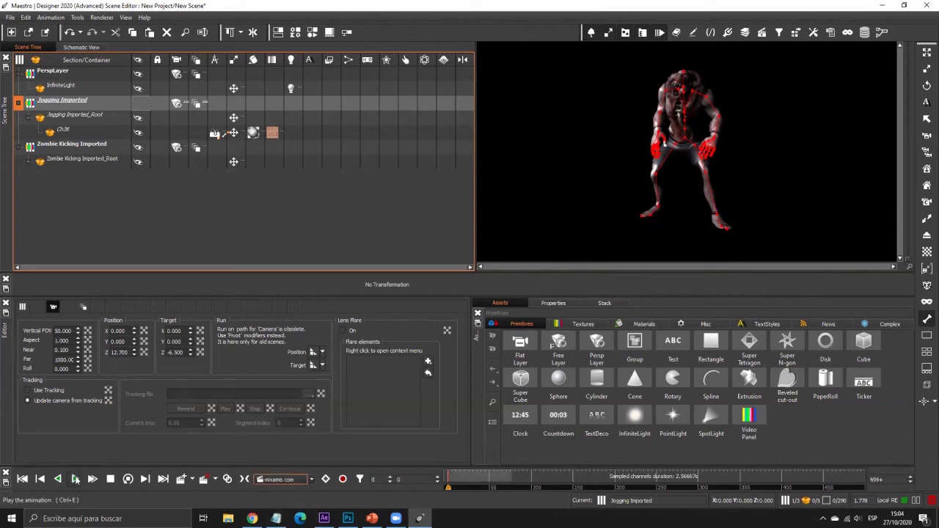
left_click(76, 479)
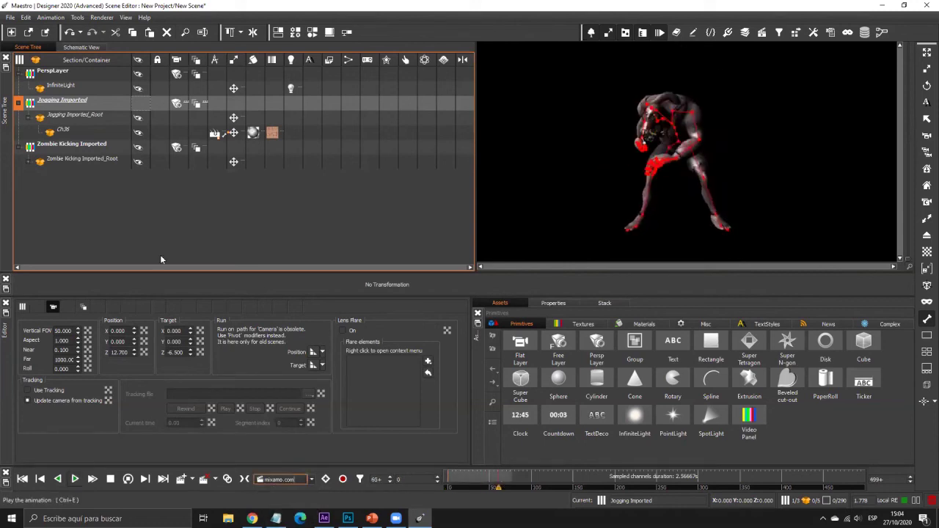
Step: Show the Jogging Imported layer again and move Zombie Kicking Imported_Root sideways along X to stand behind the jogger
left_click(139, 102)
left_click(75, 478)
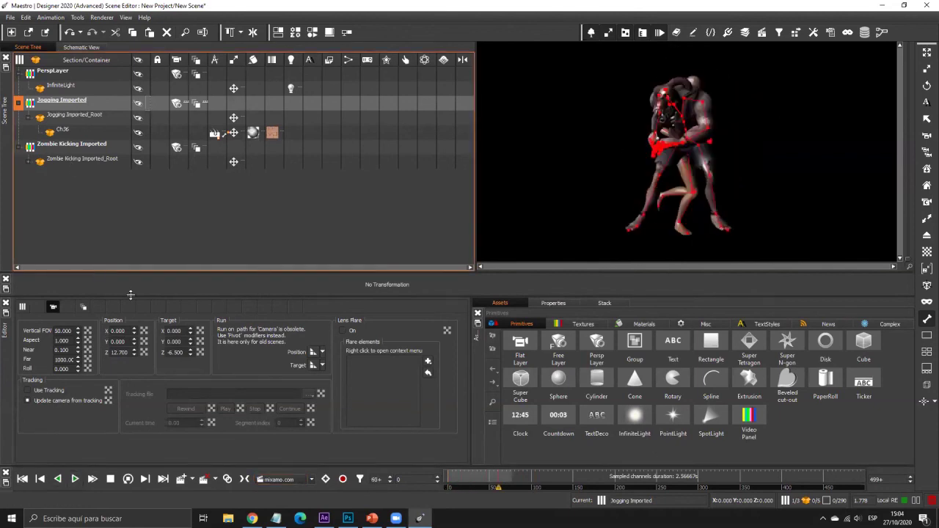
left_click(88, 160)
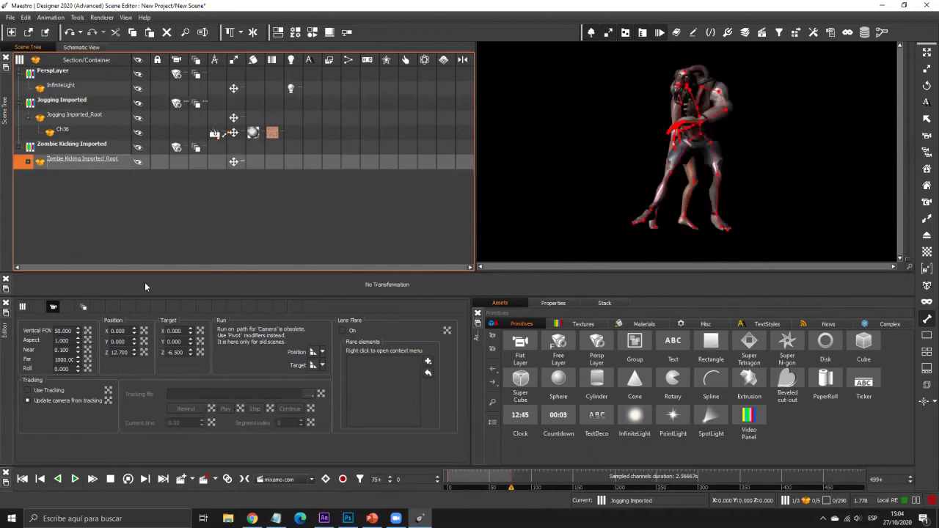
left_click(338, 231)
key("Up")
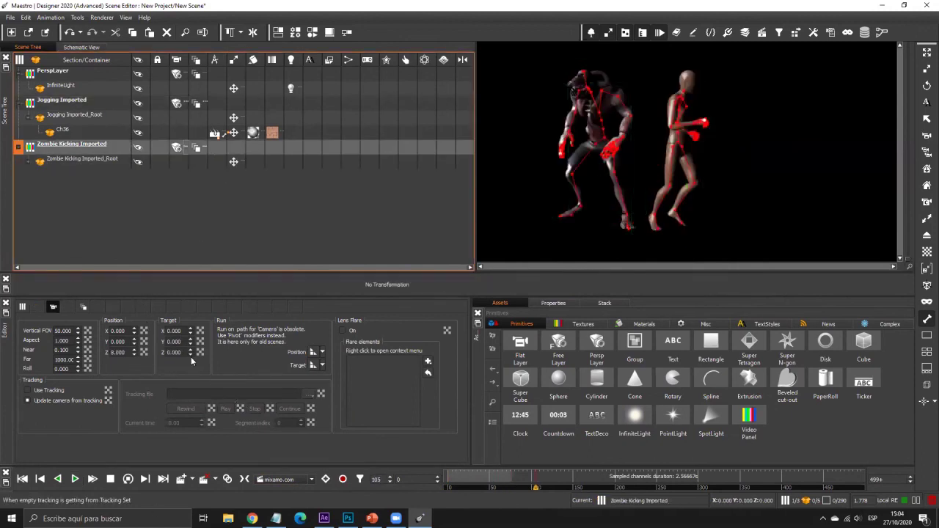
Step: Play the mixamo.com animation with the zombie and the jogger together, checking its channels in the Animations layout
left_click_drag(134, 352, 108, 122)
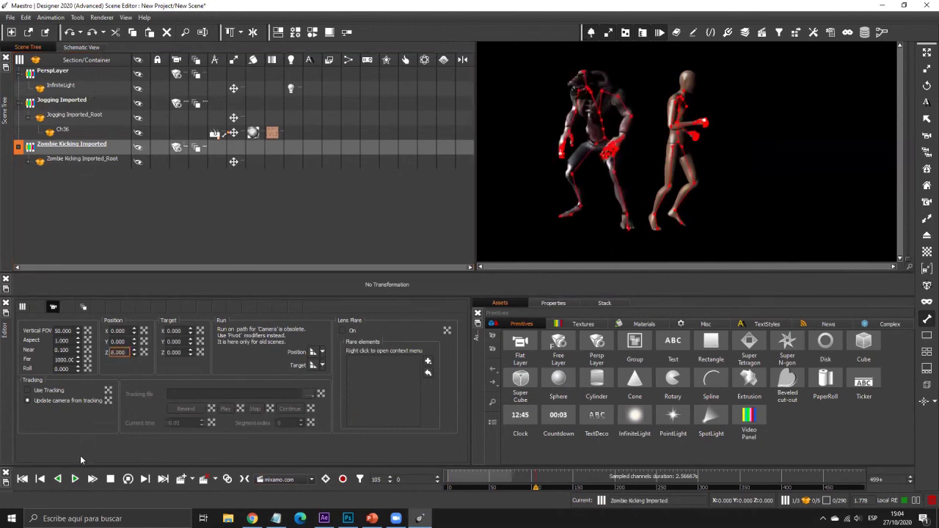
left_click(75, 479)
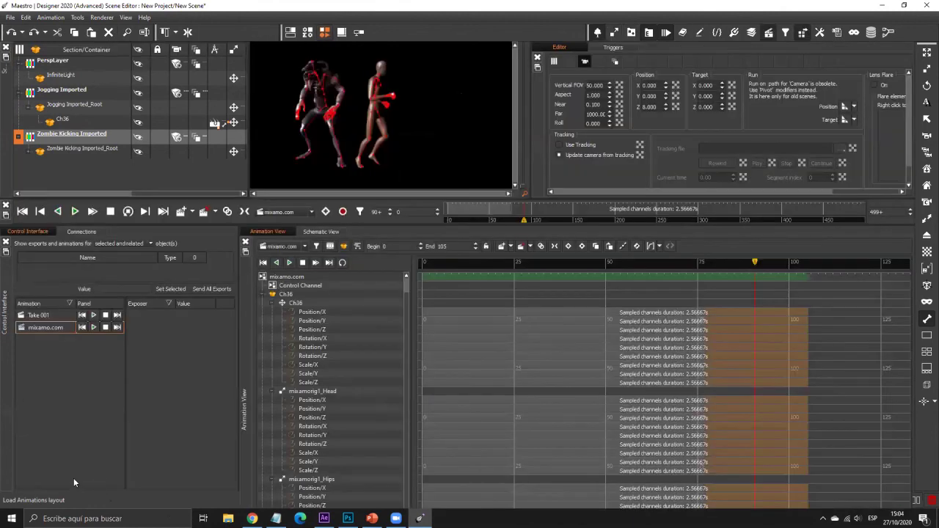
left_click(74, 478)
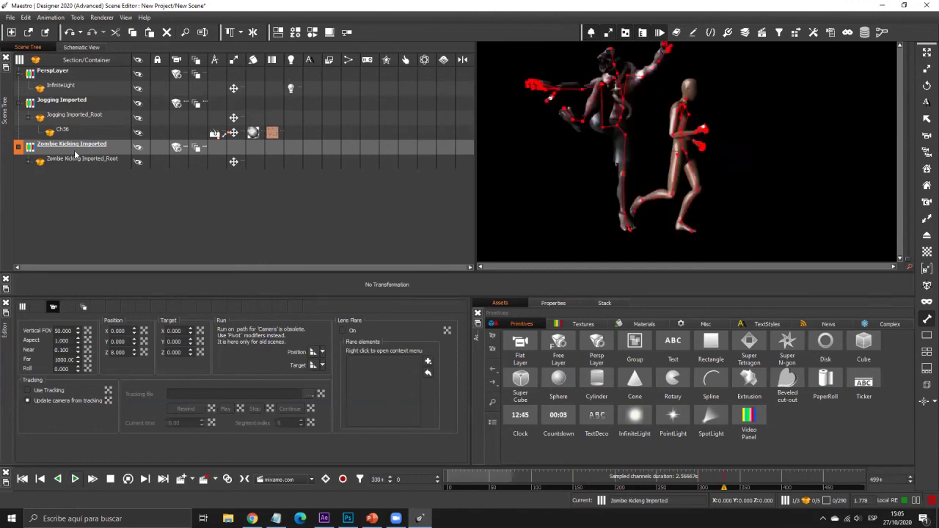
Step: Add a Rectangle to the Zombie Kicking Imported layer and set its X rotation to -90
left_click_drag(718, 349, 96, 157)
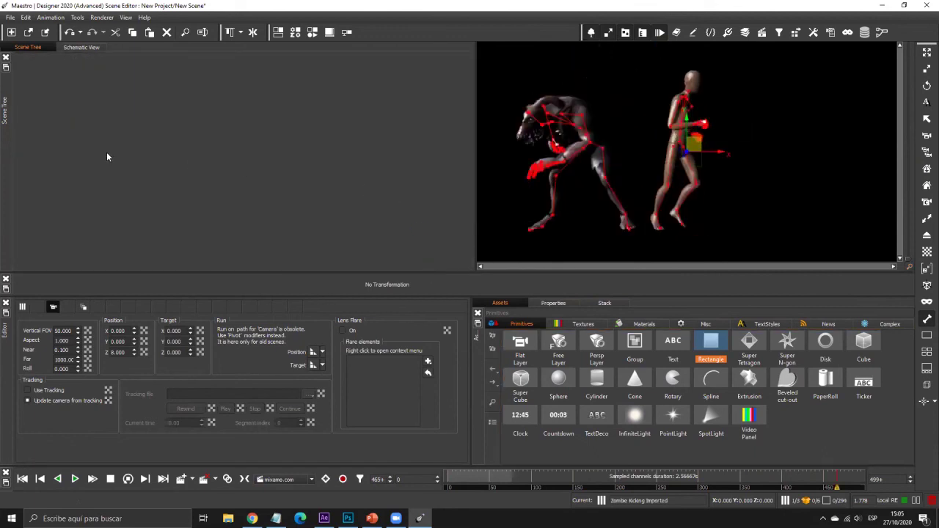
scroll(345, 289, "down", 1)
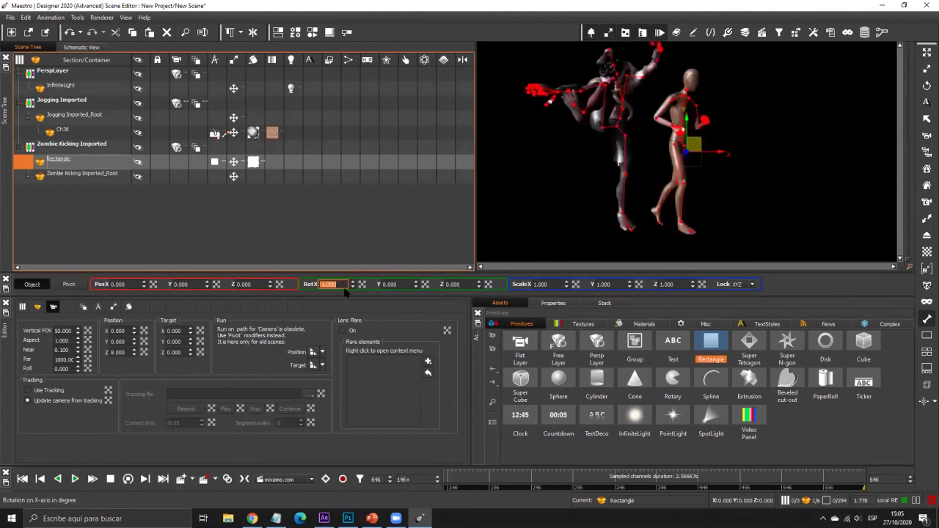
type("-90")
key("Return")
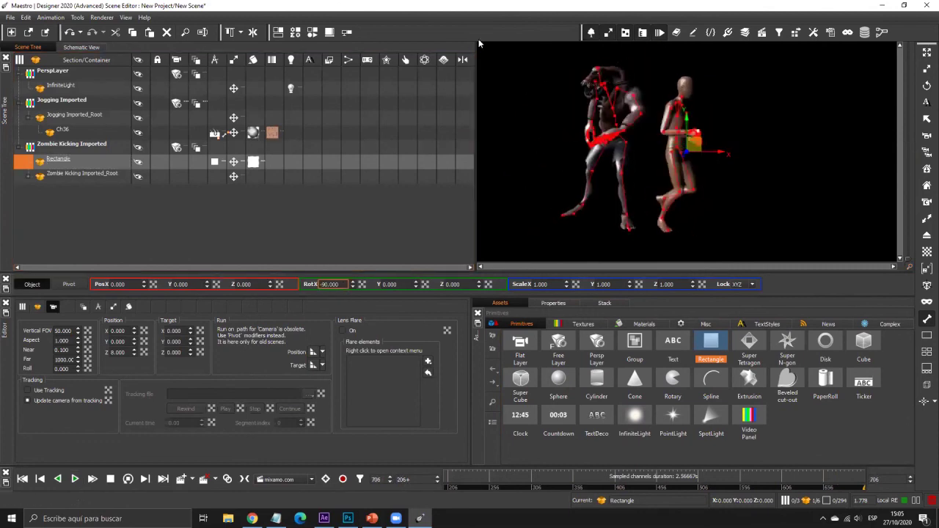
Step: Raise the PerspLayer camera to Y 3.8 and scale the Rectangle to about 11.79 on all axes as a floor
left_click(176, 148)
left_click_drag(134, 342, 203, 122)
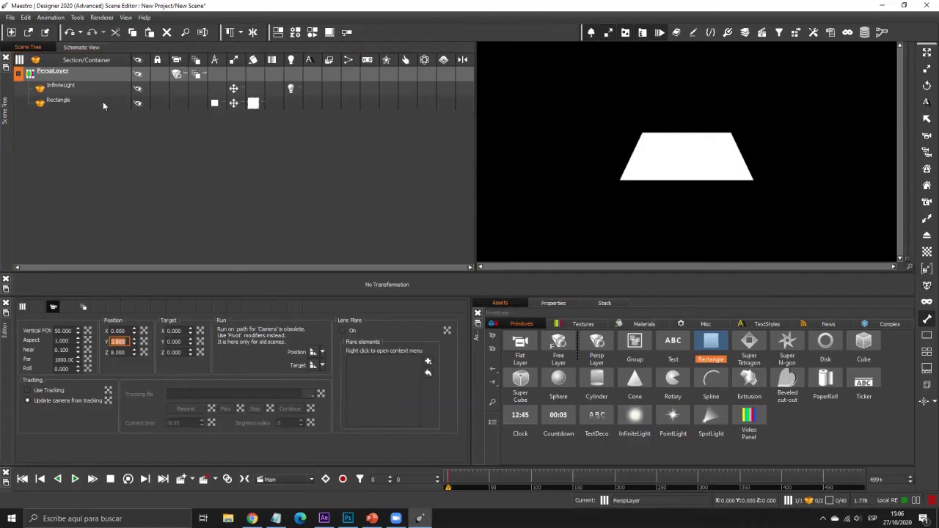
left_click(58, 101)
left_click_drag(566, 285, 662, 361)
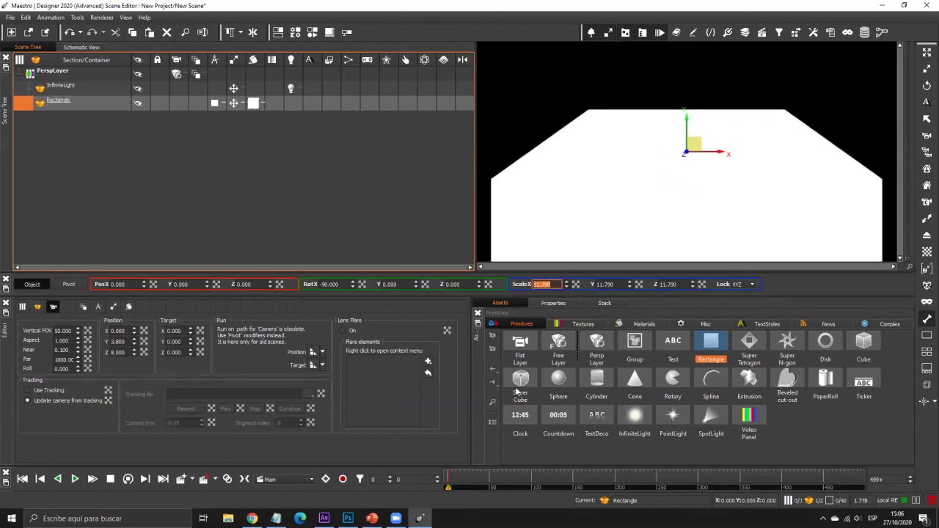
Step: Add a Super Cube to the PerspLayer and set its Layout Y to Bottom
left_click_drag(265, 190, 265, 189)
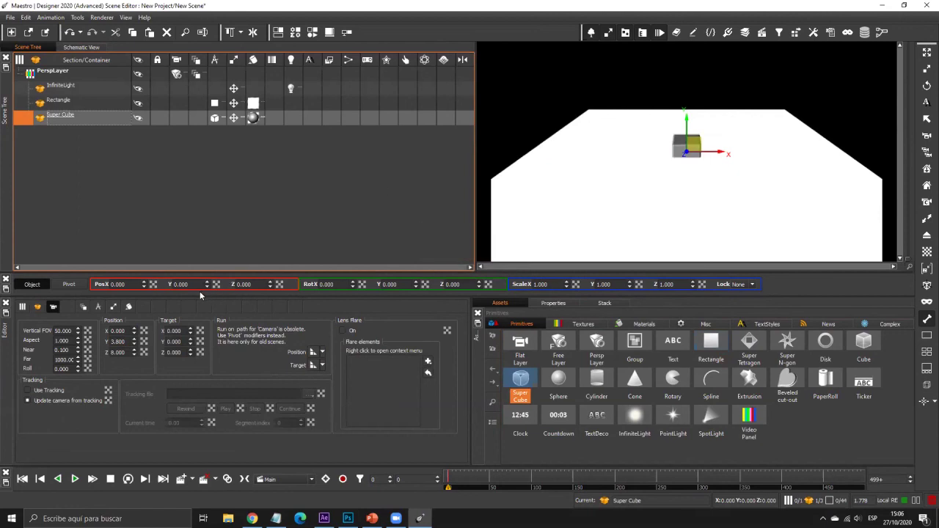
left_click(213, 119)
left_click(101, 345)
left_click(91, 360)
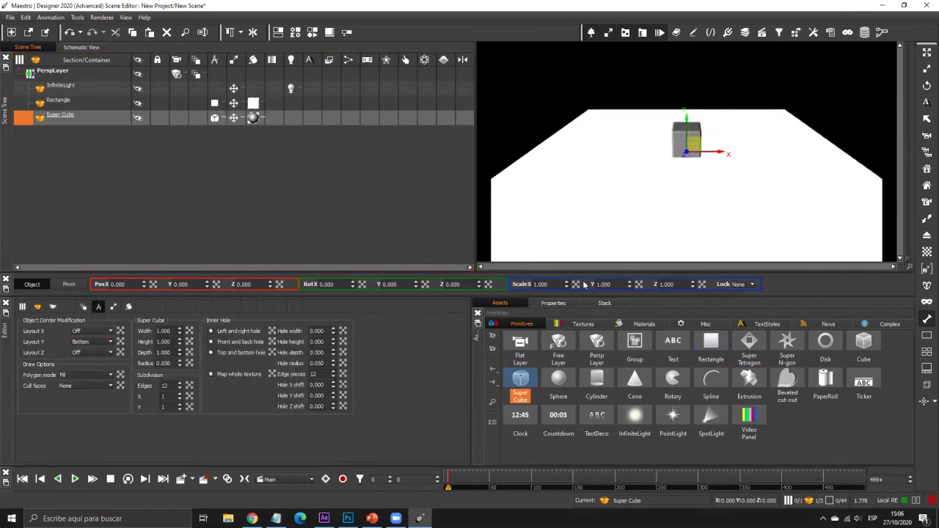
Step: Lock the Super Cube's scaling to XYZ and enlarge it uniformly to roughly three times its size
left_click(742, 285)
left_click(738, 309)
left_click_drag(567, 286, 751, 465)
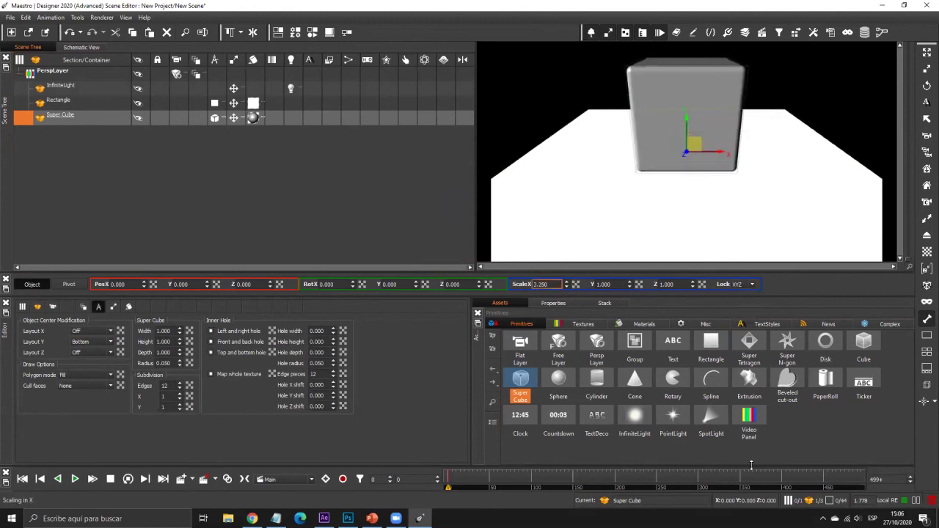
Step: Add a SpotLight to the PerspLayer and set its X and Z positions to 0
left_click(59, 100)
left_click(86, 85)
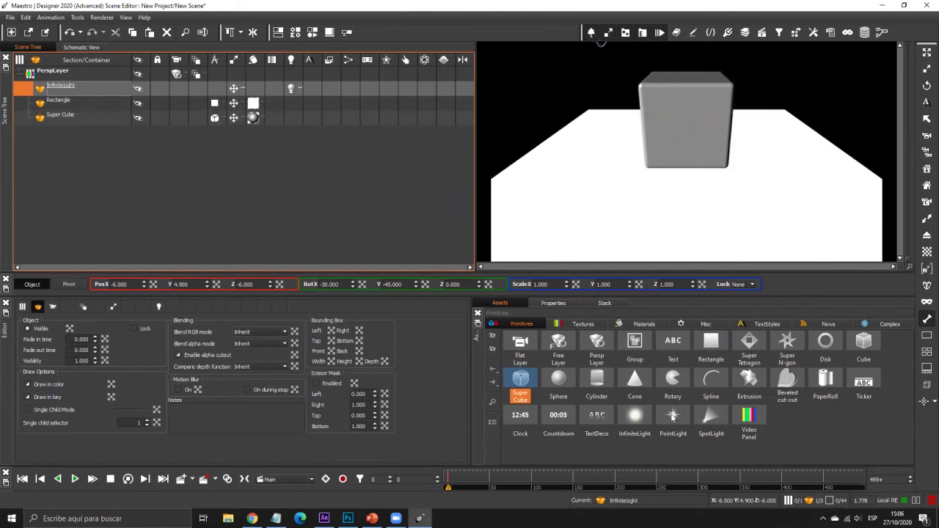
left_click_drag(714, 417, 111, 95)
left_click(119, 284)
type("0")
key("Tab")
key("Tab")
type("0")
key("Return")
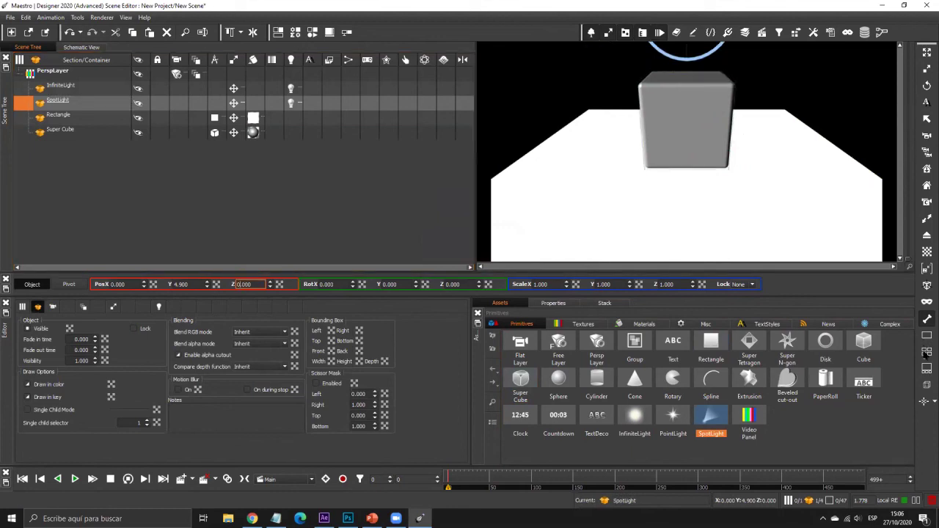
Step: Aim the SpotLight straight down with an X rotation of -90 and raise it to Y 7.7, checking it in the four-view layout
left_click(927, 353)
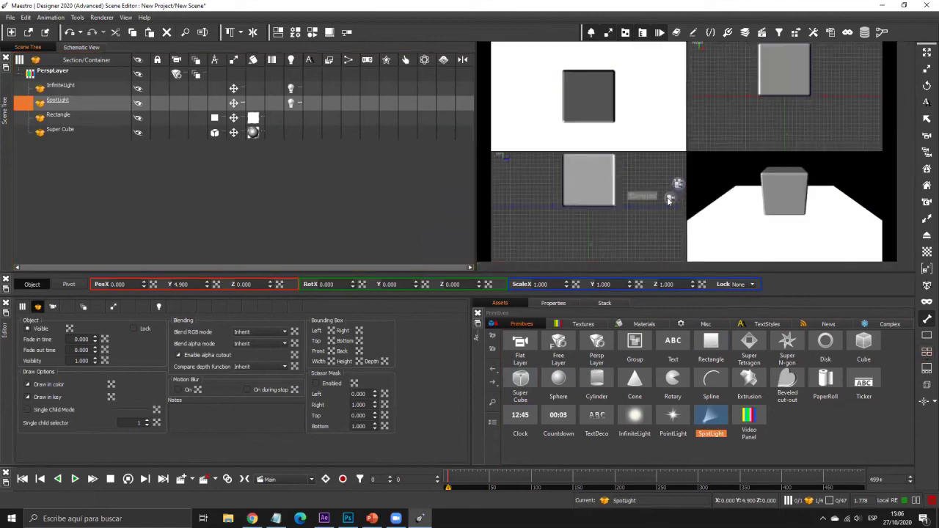
scroll(657, 205, "down", 5)
scroll(541, 162, "up", 2)
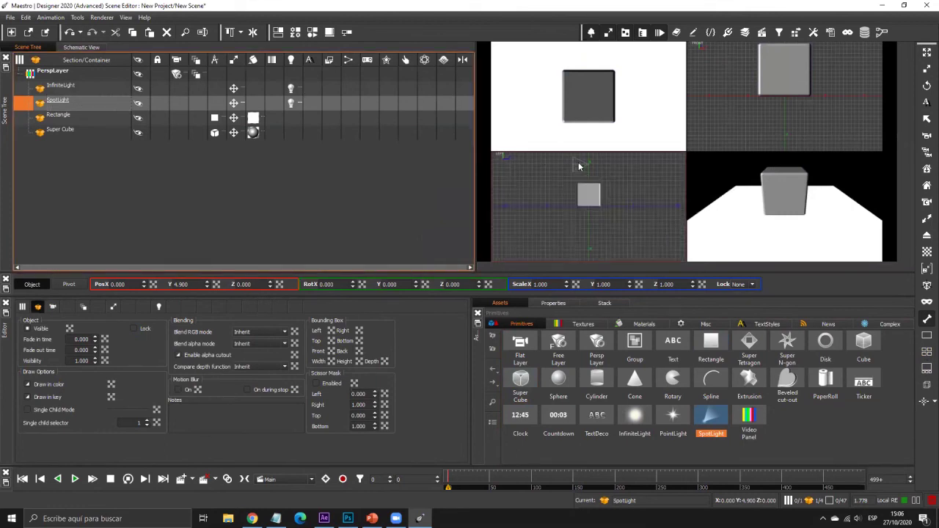
left_click(451, 283)
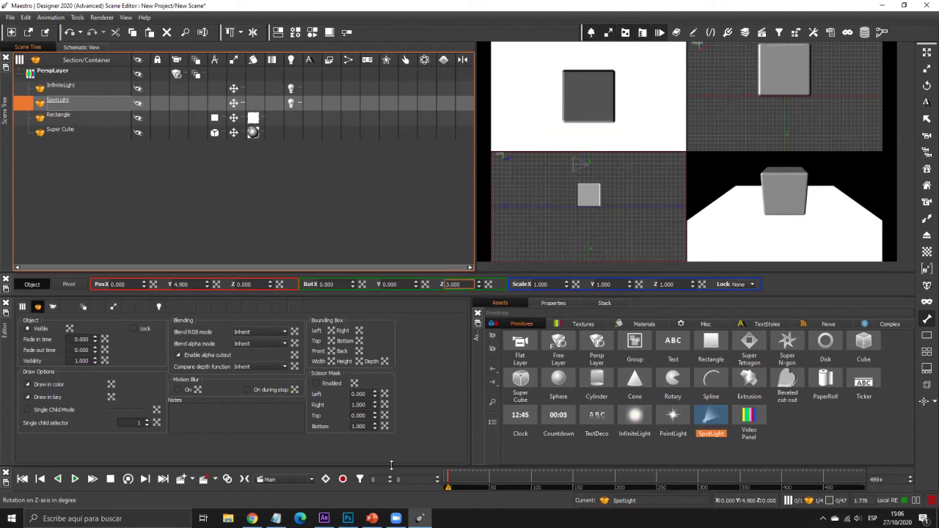
left_click_drag(353, 284, 394, 413)
type("-83")
key("Return")
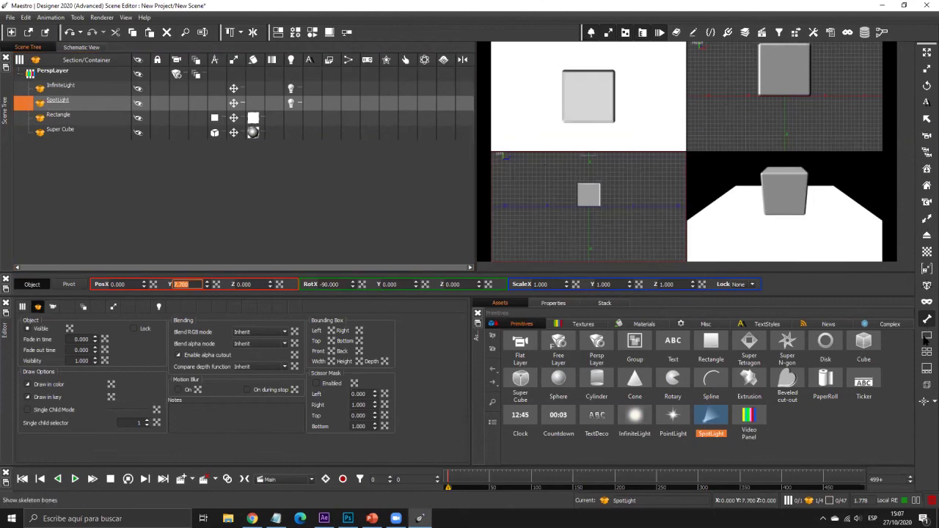
left_click(926, 338)
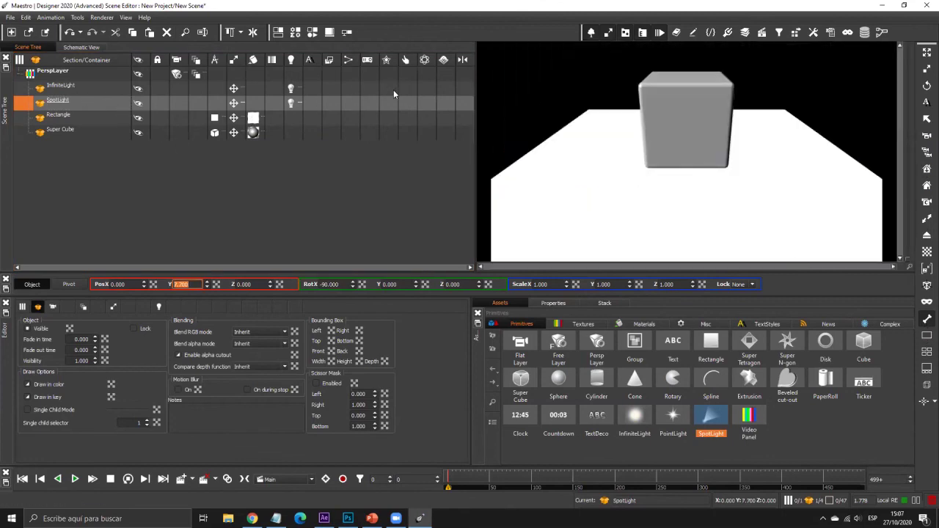
Step: Give the SpotLight a Shadow Projector and the Super Cube a Shadow Caster
right_click(373, 101)
mouse_move(407, 106)
left_click(456, 106)
left_click(371, 132)
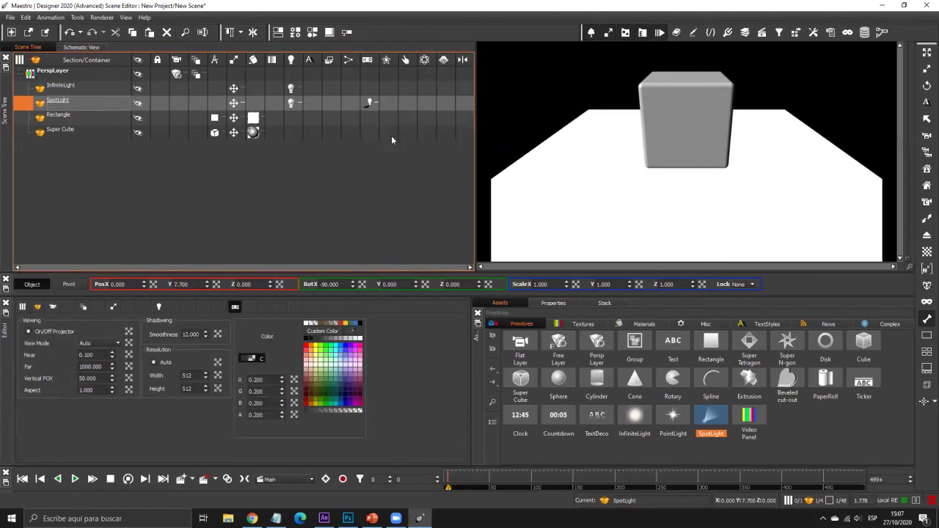
right_click(370, 133)
mouse_move(411, 137)
left_click(454, 153)
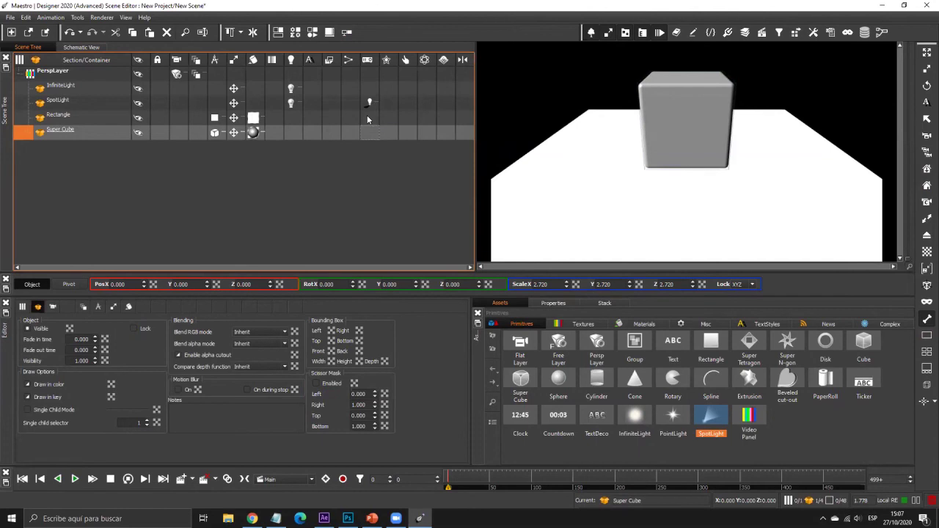
Step: Add a Shadow Receiver to the Rectangle floor
left_click(369, 119)
right_click(368, 120)
mouse_move(396, 122)
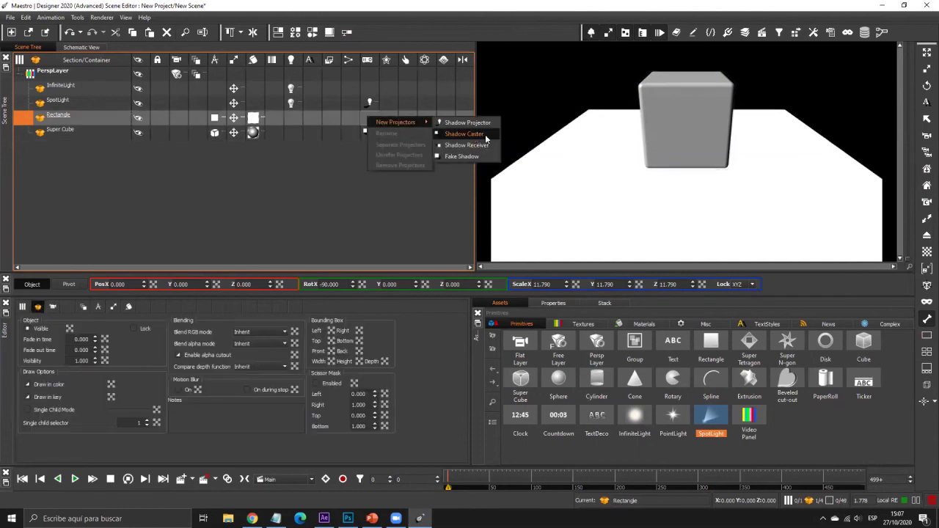
left_click(469, 145)
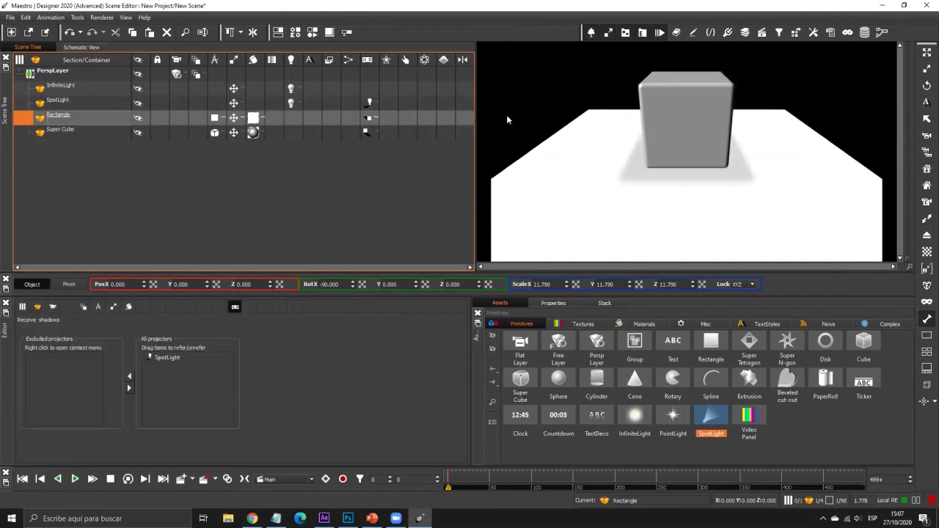
Step: Set the SpotLight projector's alpha to 1 and smoothness to 5.5, and move the light to Z -1.9 with a changed X tilt
left_click(110, 103)
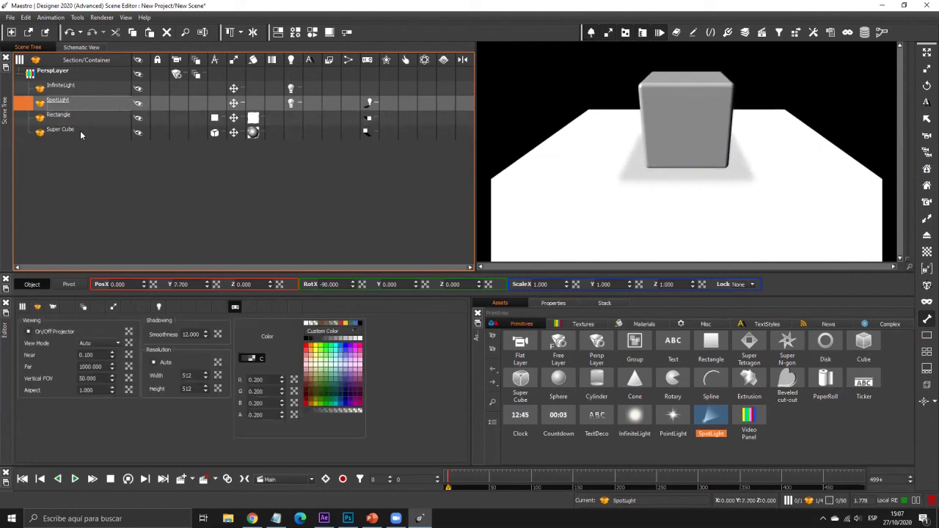
left_click(79, 131)
left_click(90, 119)
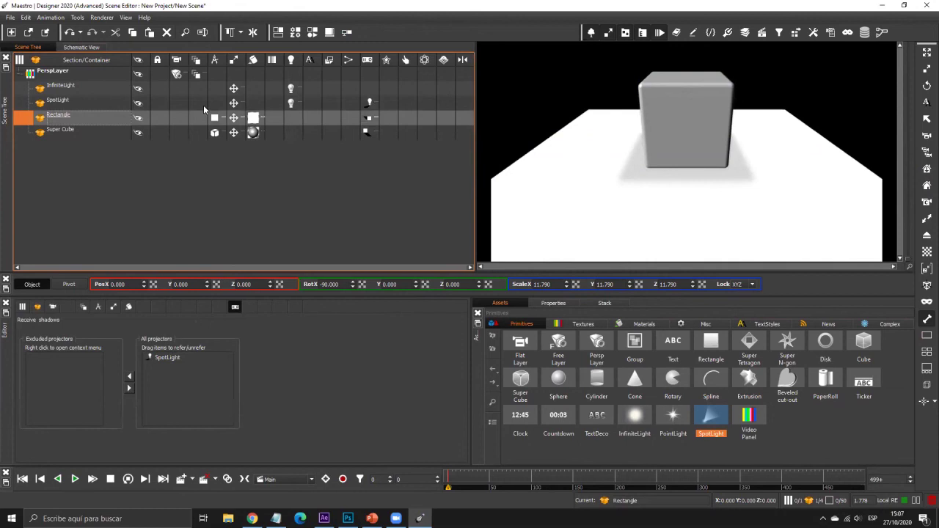
left_click(368, 104)
left_click(281, 417)
type("1")
key("Return")
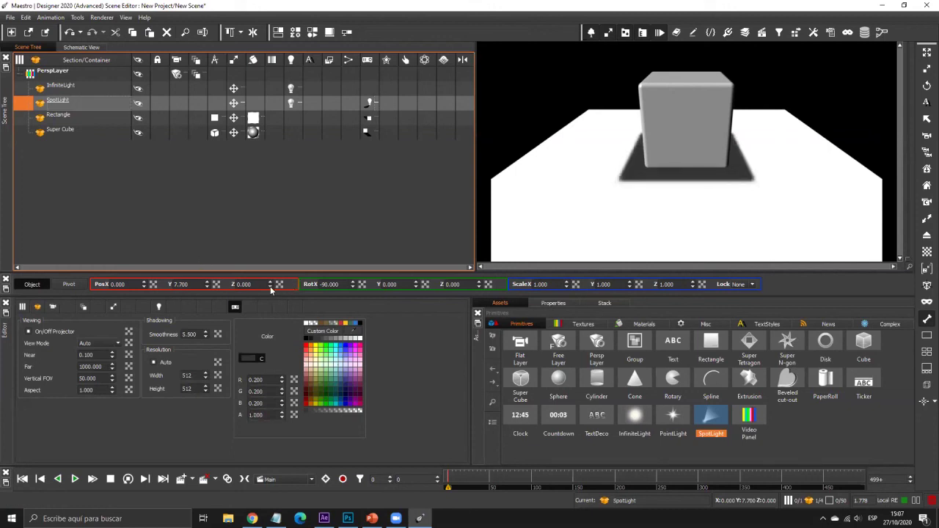
left_click_drag(270, 287, 270, 378)
left_click_drag(354, 285, 288, 198)
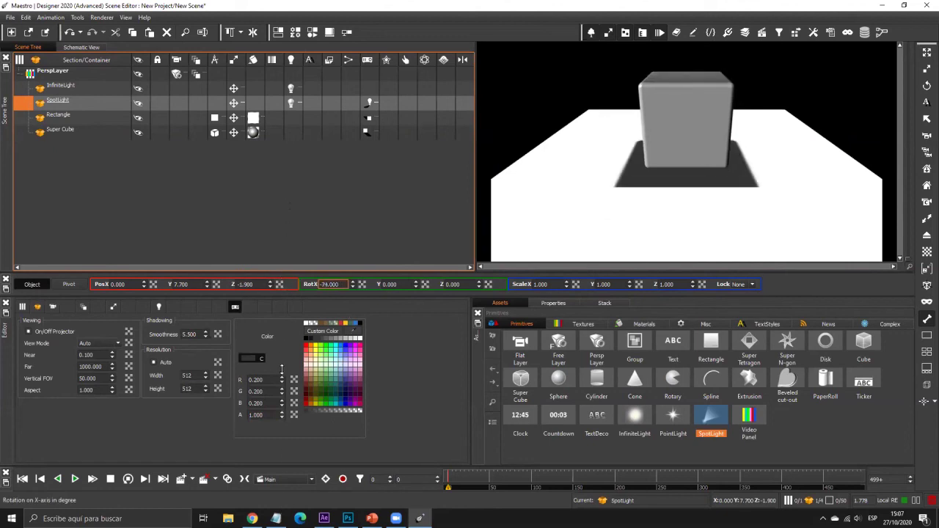
Step: Rotate the Super Cube to -111 on Y and add a Sphere positioned at X -1.4, Y 1.8, Z 3.9
left_click(106, 129)
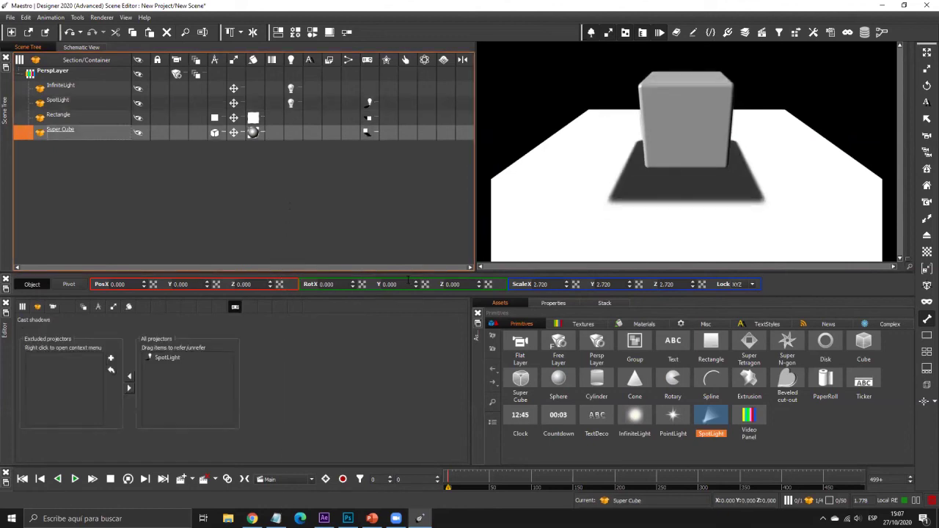
left_click_drag(416, 286, 152, 172)
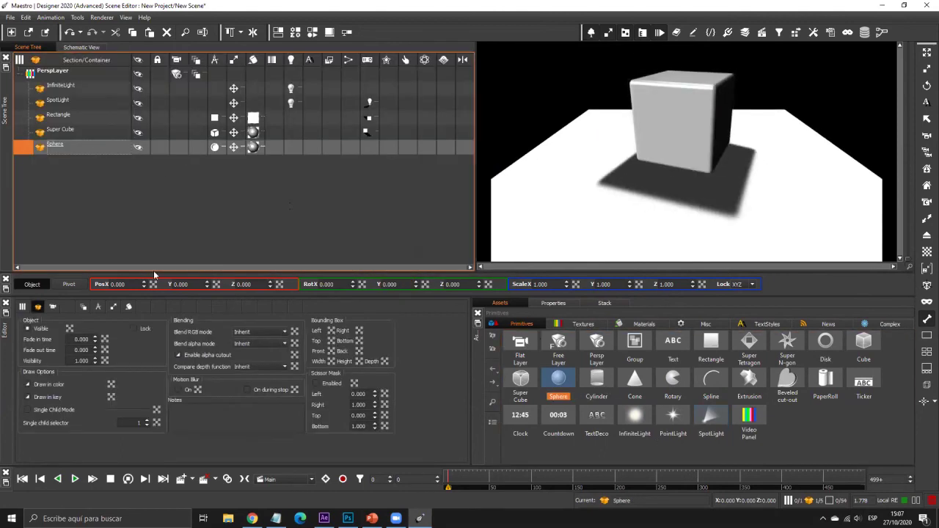
left_click_drag(270, 283, 144, 348)
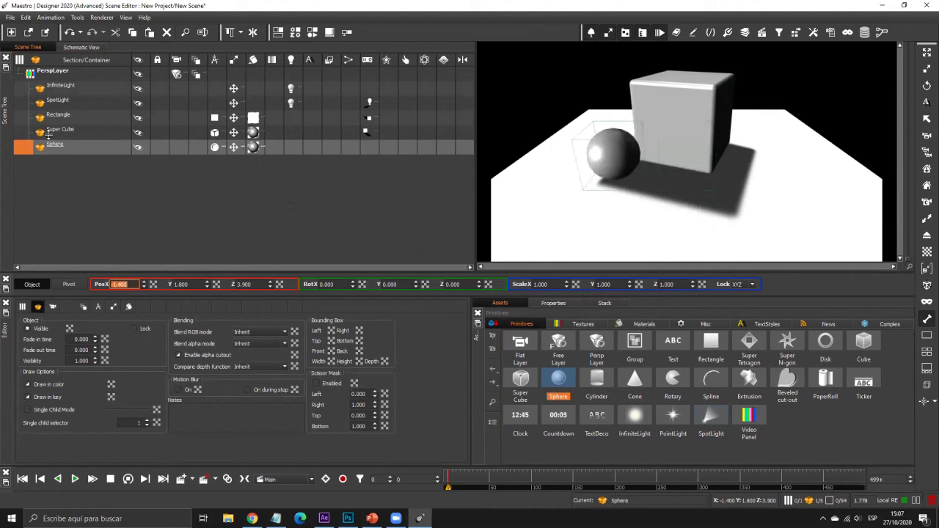
Step: Share the Super Cube's Shadow Caster with the Sphere and lower the Sphere to about Y 0.4
left_click_drag(368, 131, 367, 150)
mouse_move(207, 285)
left_mouse_down()
mouse_move(206, 348)
mouse_move(211, 269)
left_mouse_up()
left_click(103, 147)
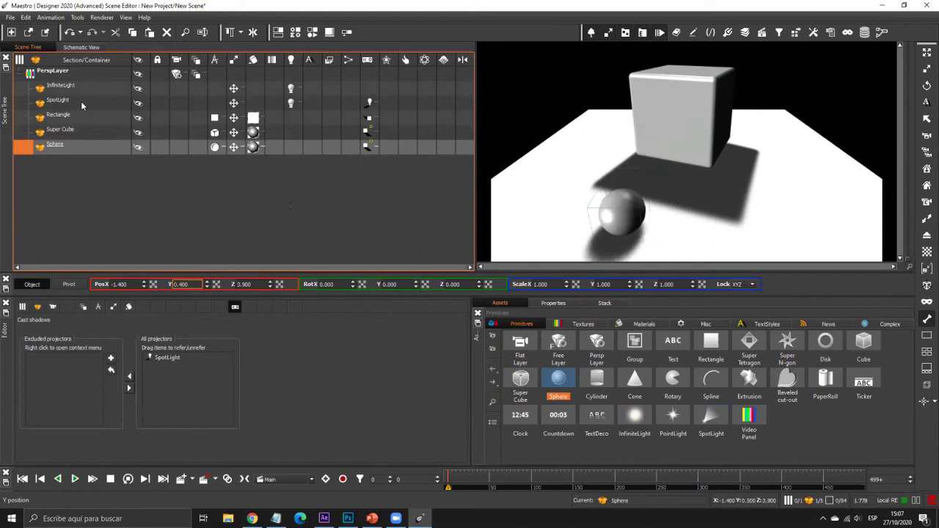
Step: Duplicate the SpotLight and rotate the copy to X -140 and Y -8
key("Return")
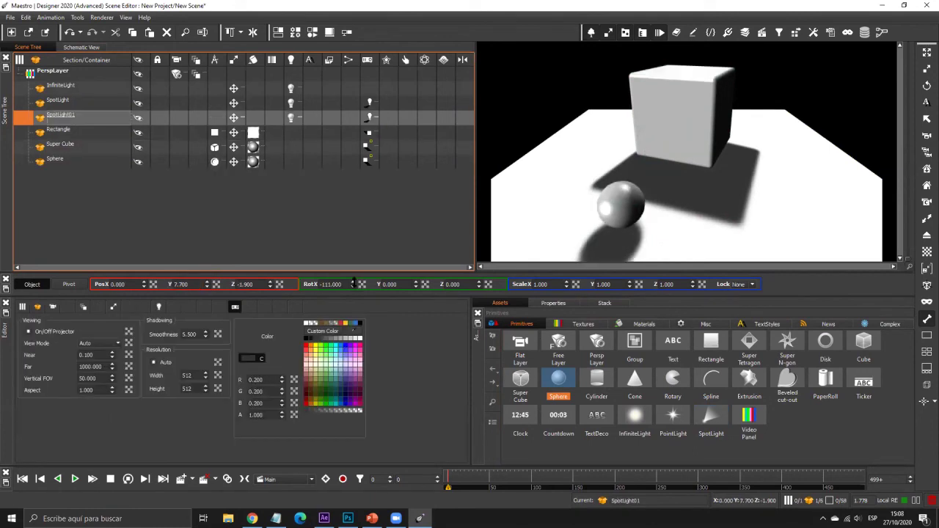
left_click_drag(342, 285, 302, 433)
left_click_drag(415, 284, 401, 320)
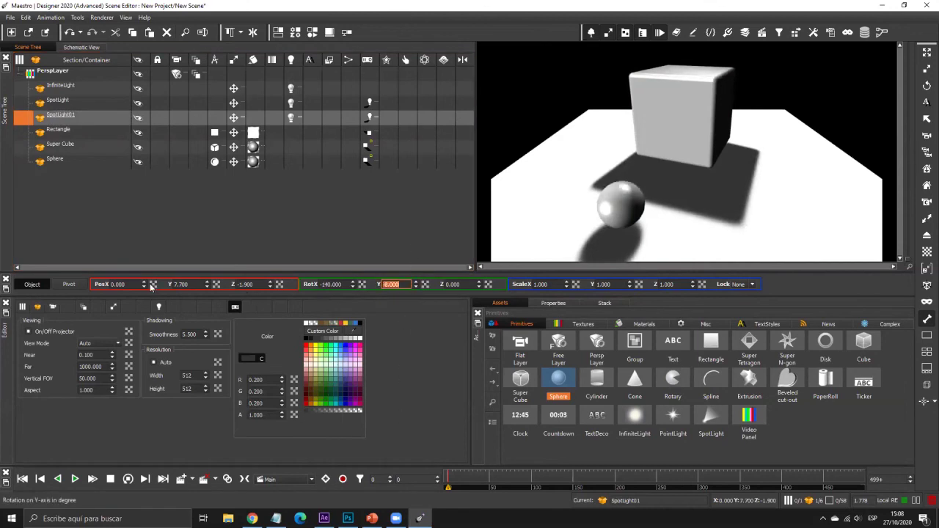
Step: Move the duplicated SpotLight to X -4.9 and Z -6.5, and lower its shadow alpha to about 0.23
mouse_move(146, 286)
left_mouse_down()
mouse_move(162, 477)
mouse_move(163, 292)
left_mouse_up()
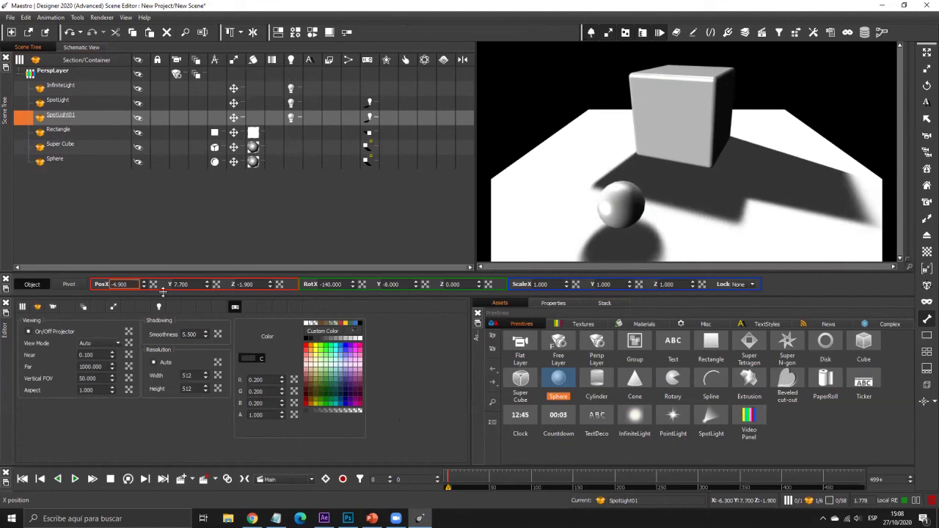
left_click_drag(269, 287, 283, 234)
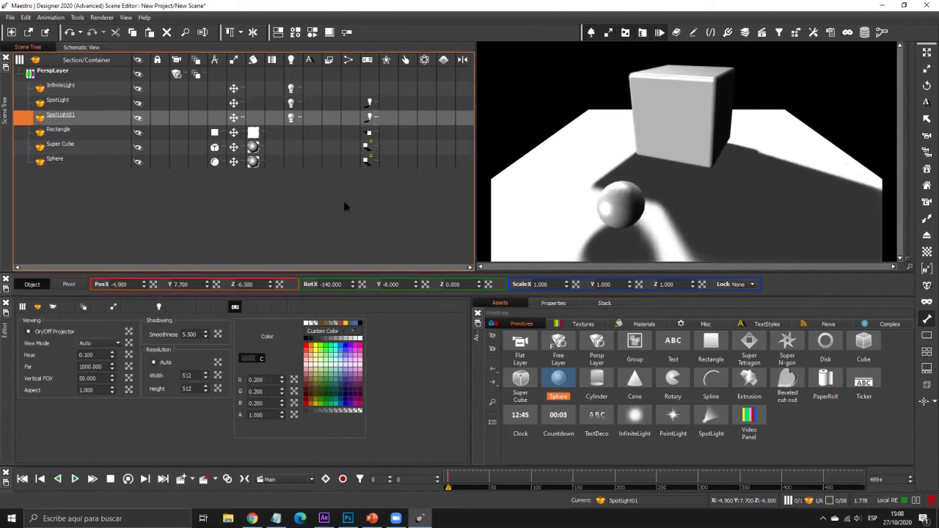
left_click_drag(285, 420, 279, 440)
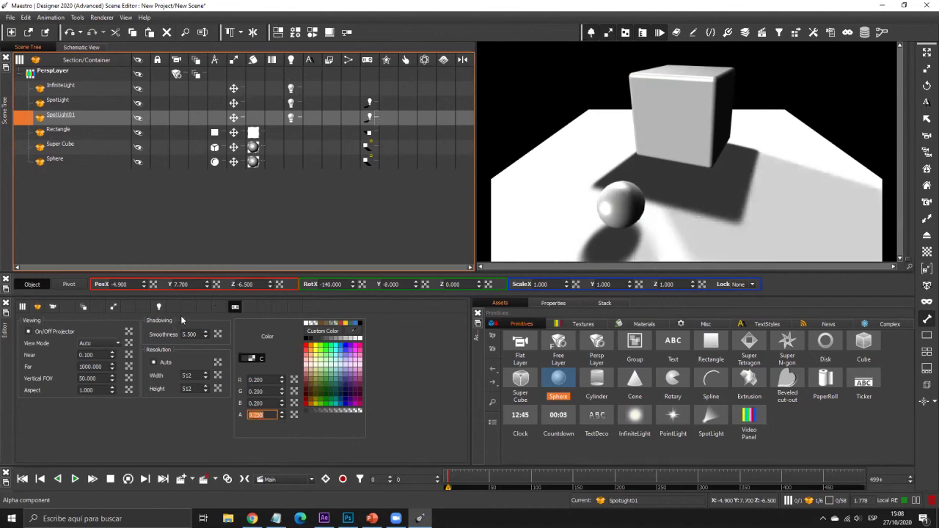
Step: Move the Sphere along X away from the cube and shift the Super Cube to X -0.1
left_click(68, 162)
left_click_drag(145, 286, 135, 225)
left_click(92, 146)
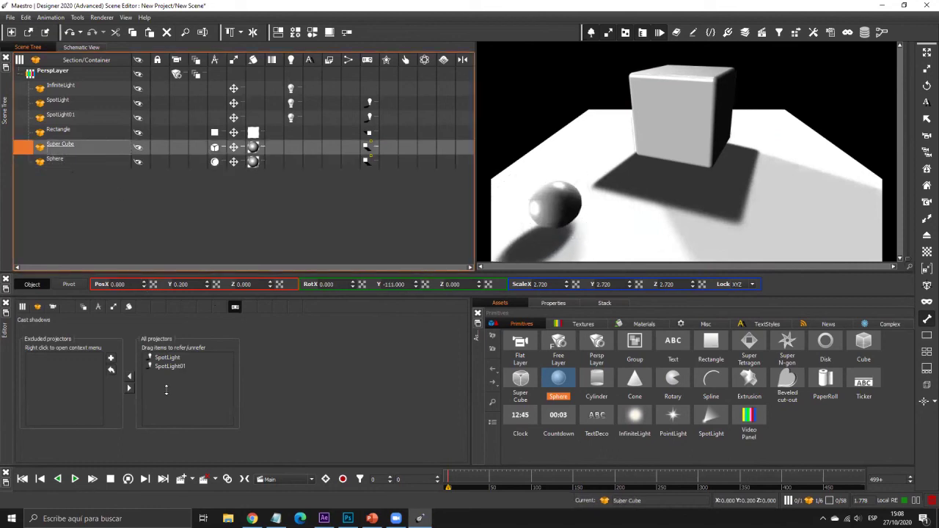
left_click_drag(177, 358, 155, 278)
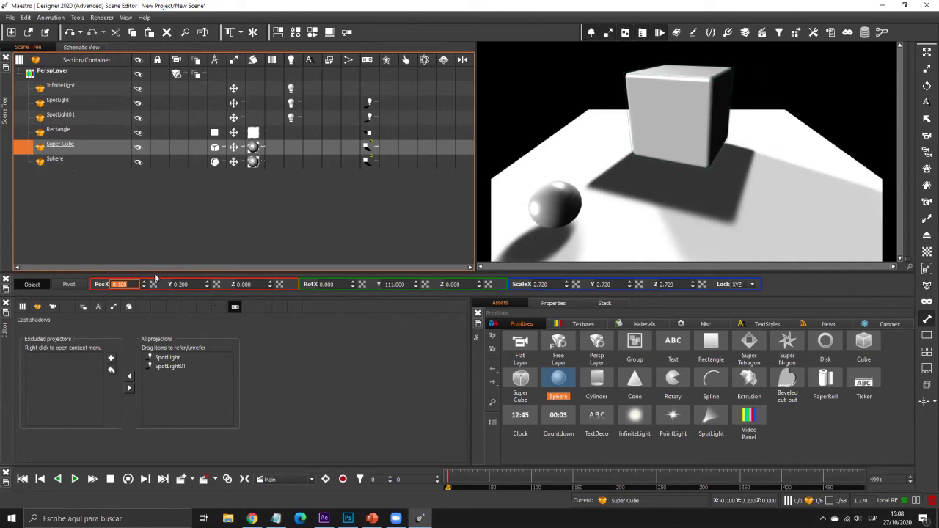
Step: Import the FBX file Walking (1).fbx from the Rig folder into the scene
left_click(80, 131)
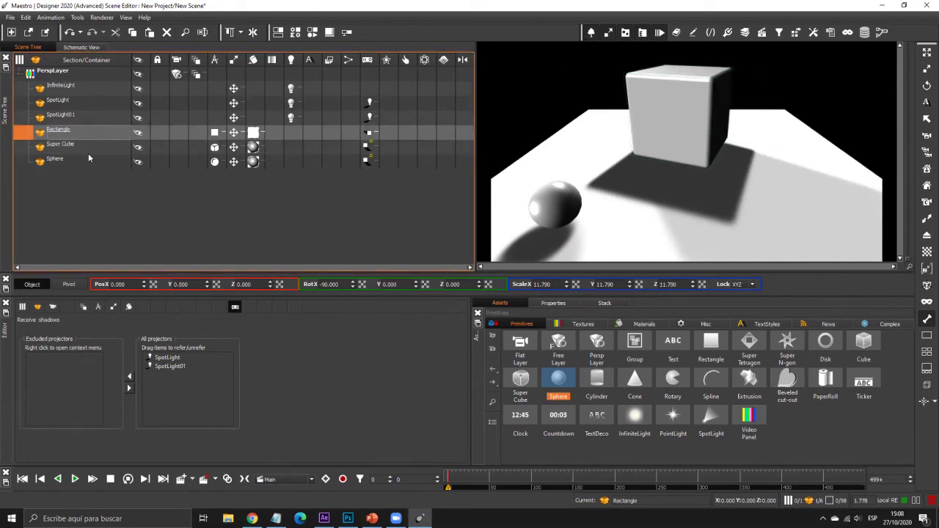
left_click(10, 17)
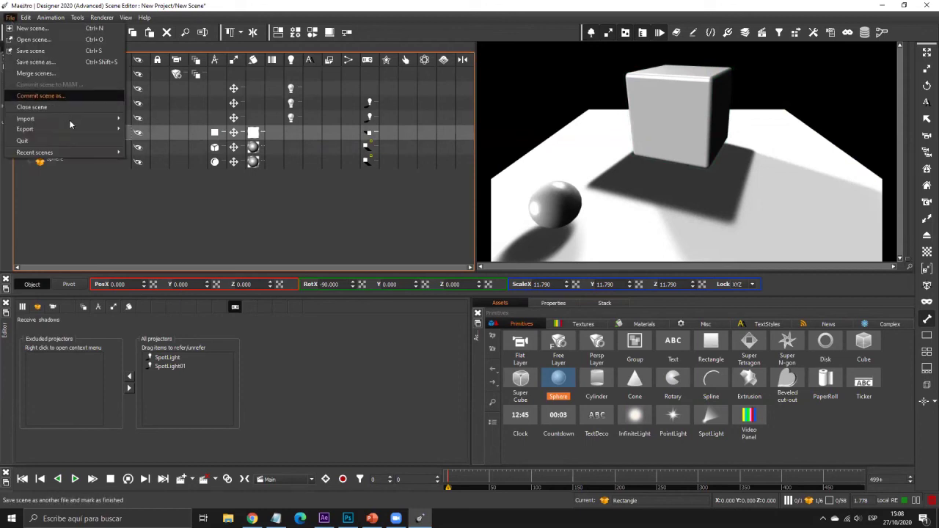
mouse_move(69, 119)
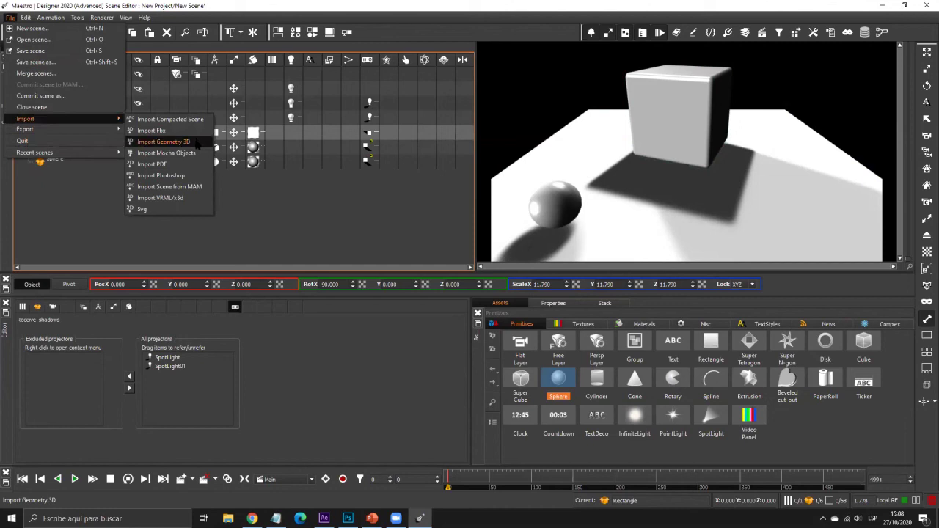
left_click(306, 189)
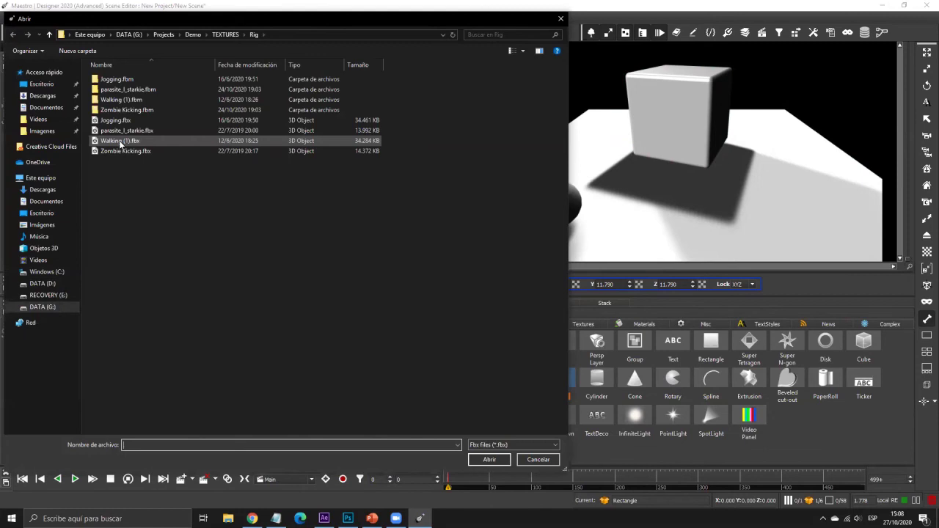
double_click(119, 141)
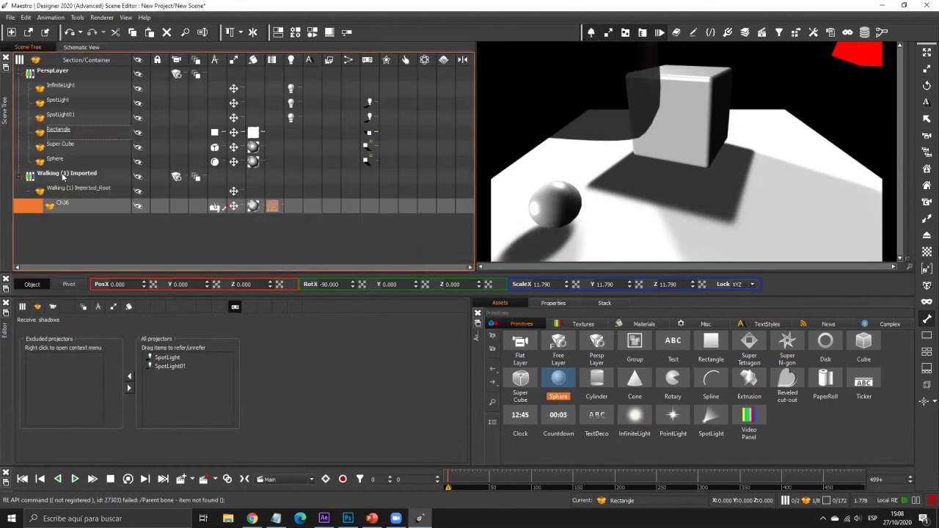
Step: Move the Walking (1) Imported_Root container into the PerspLayer and scale it uniformly to 0.02 with XYZ locked
left_click_drag(51, 170, 55, 167)
double_click(561, 284)
type("0.05")
key("Return")
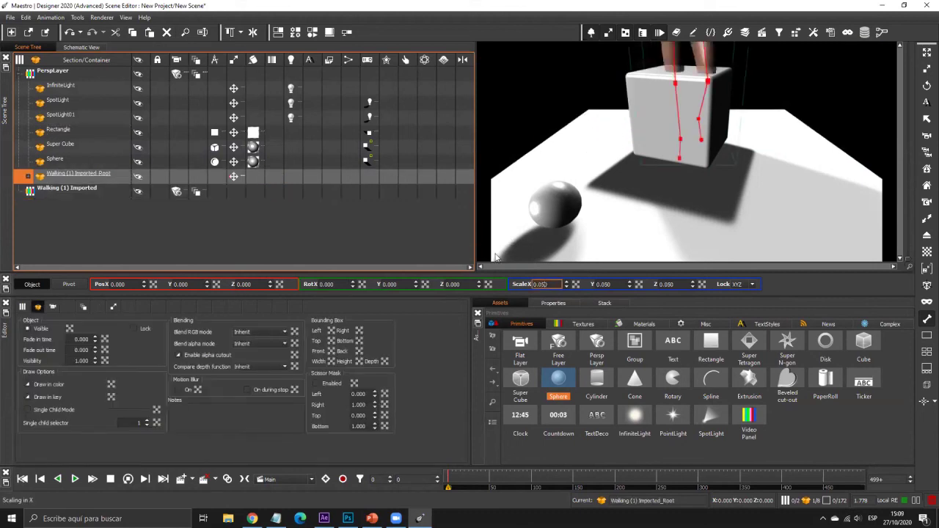
left_click_drag(568, 286, 574, 293)
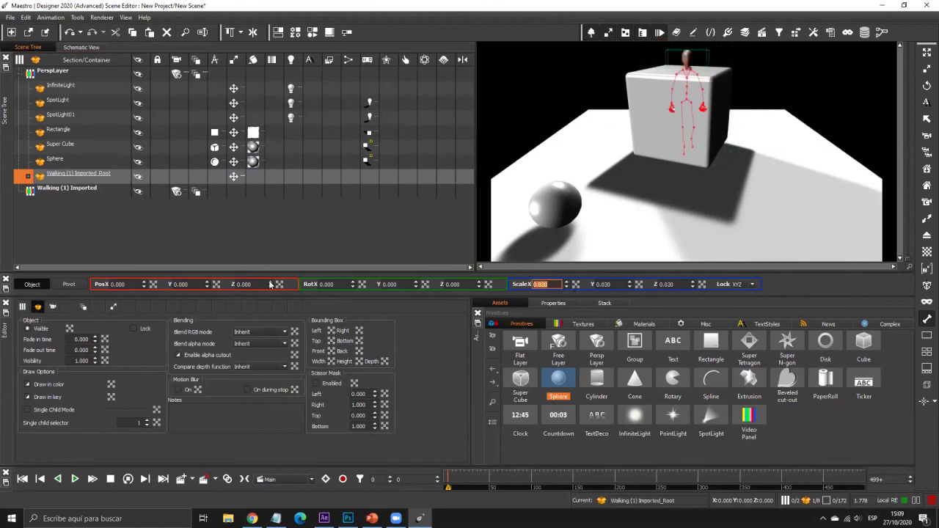
Step: Move the walking character to Z 3.9, share the Shadow Caster with it, and rotate it to 105 on Y
left_click_drag(270, 283, 372, 179)
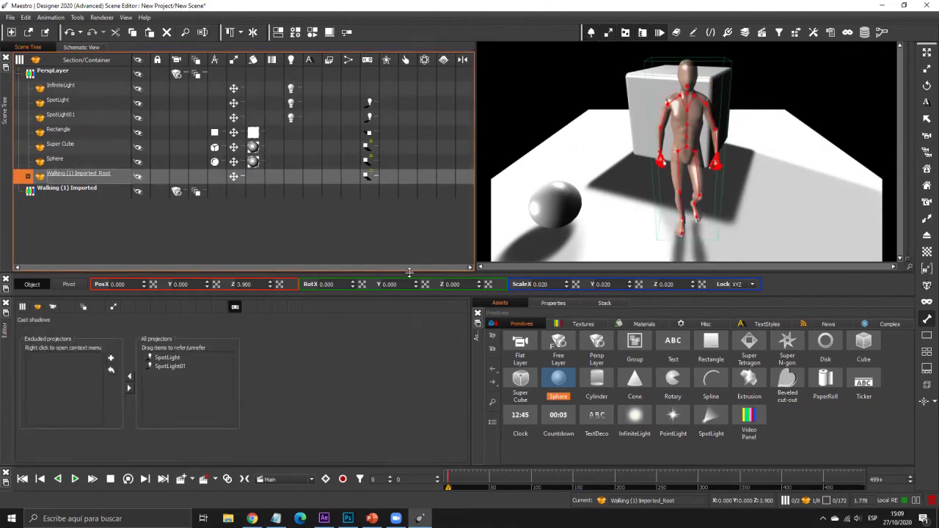
left_click_drag(420, 289, 535, 293)
Step: Select the mixamo.com animation for playback in place of Main
left_click(296, 482)
left_click(279, 512)
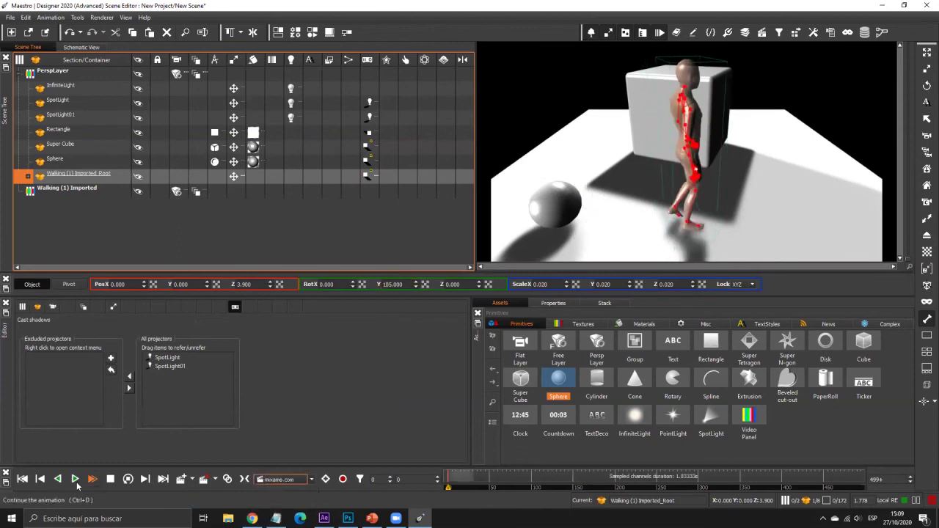
Step: Play the walking character's mixamo.com animation to view its moving shadow on the floor
left_click(75, 479)
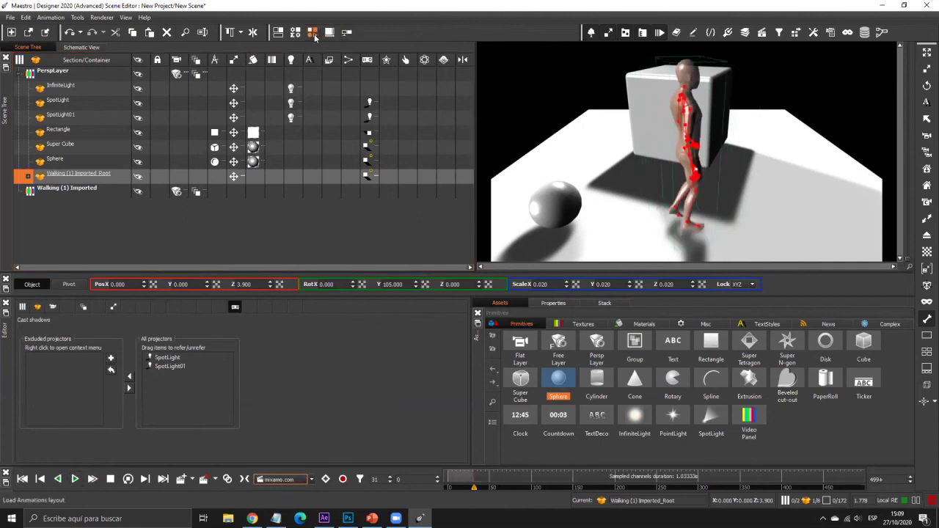
left_click(313, 33)
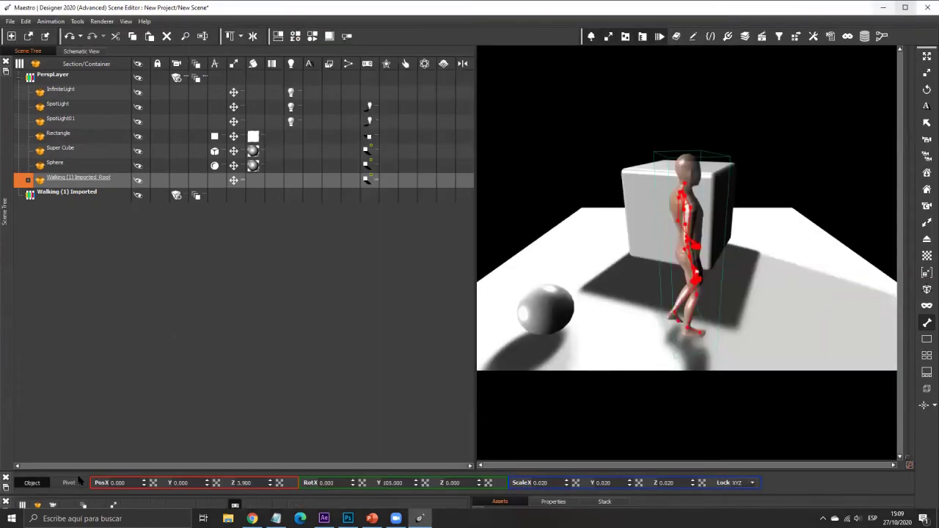
left_click(76, 479)
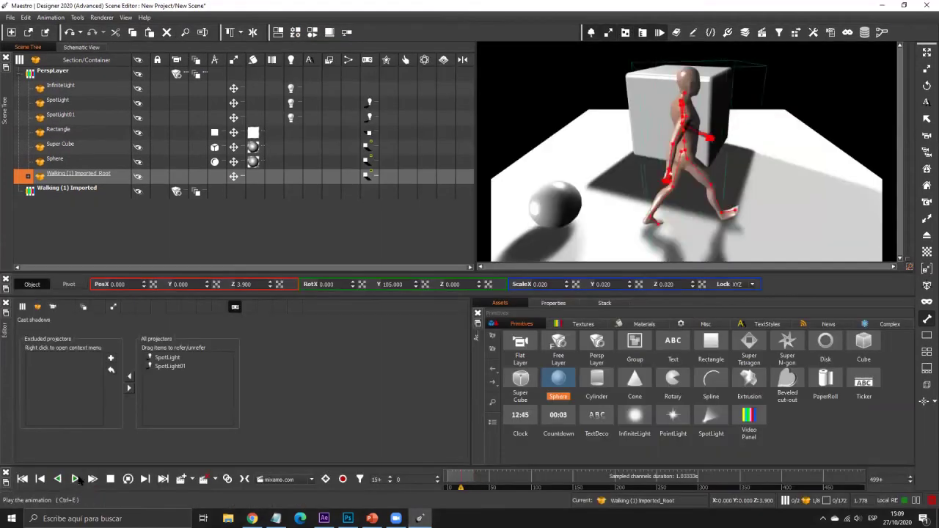
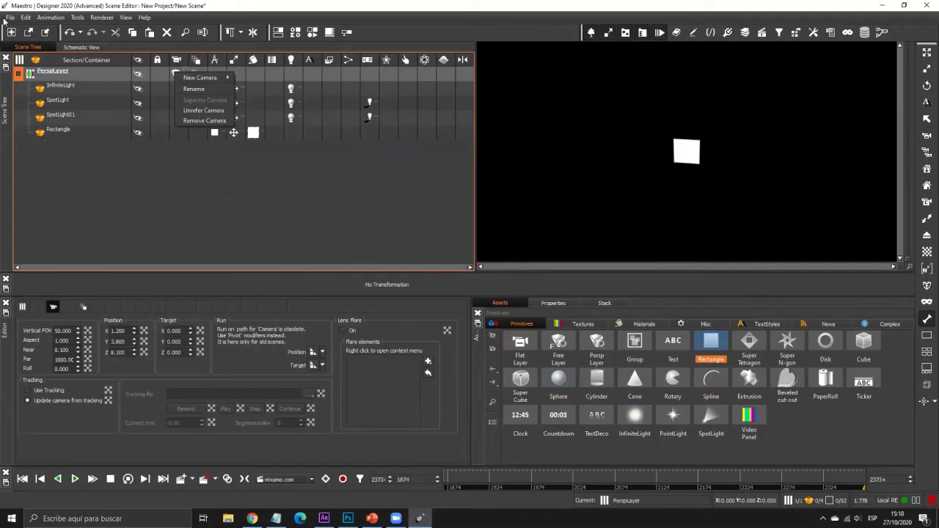
Step: Create a new scene from the 3D-empty template with two rectangles, the second one placed at Y -1.6
left_click(10, 17)
left_click(36, 29)
left_click(468, 270)
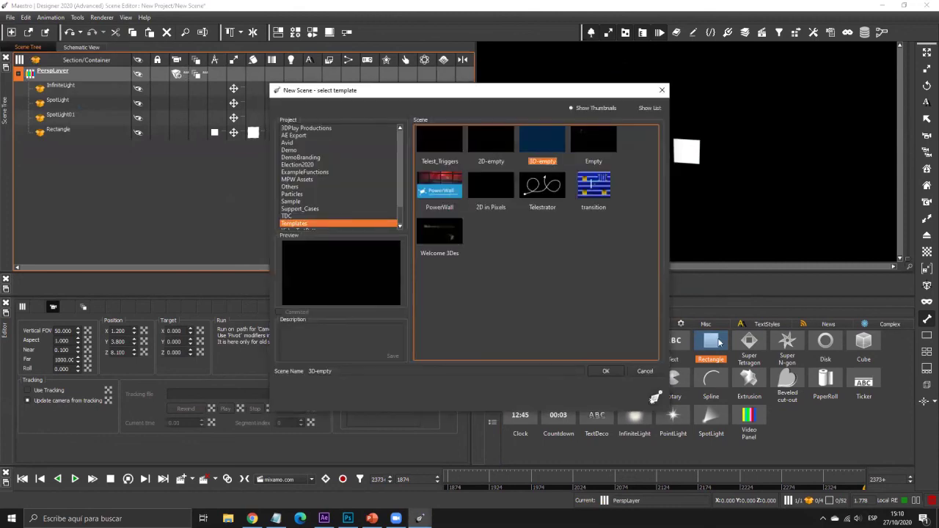
key("Return")
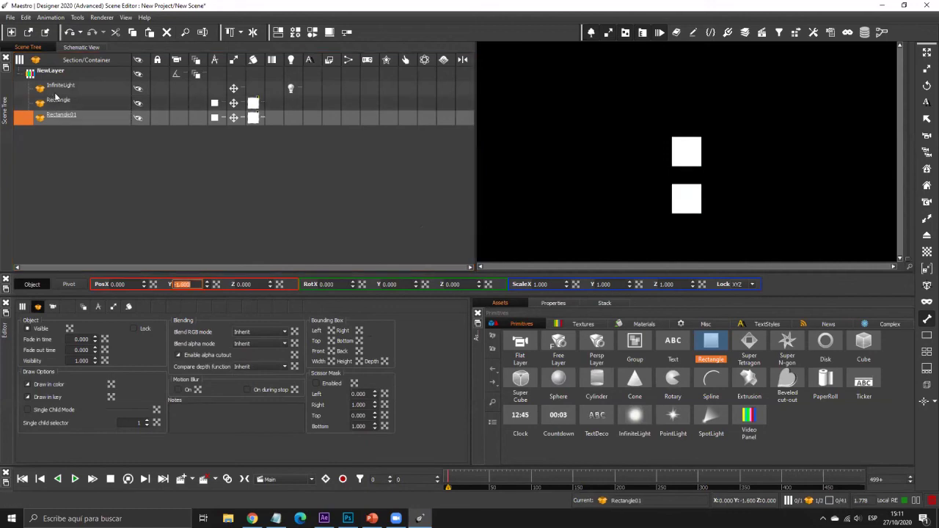
Step: Shift the upper rectangle along the X axis to about X -1.4
left_click(56, 93)
left_click(63, 104)
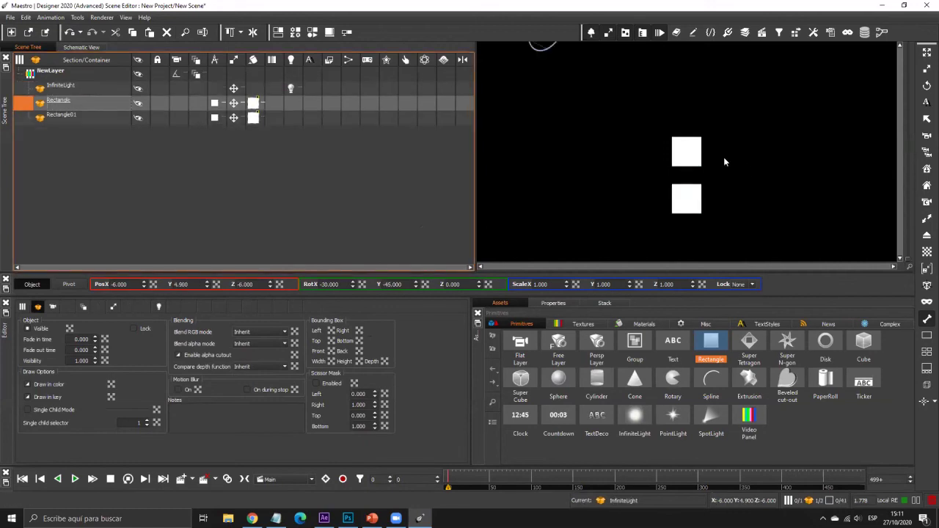
left_click(925, 53)
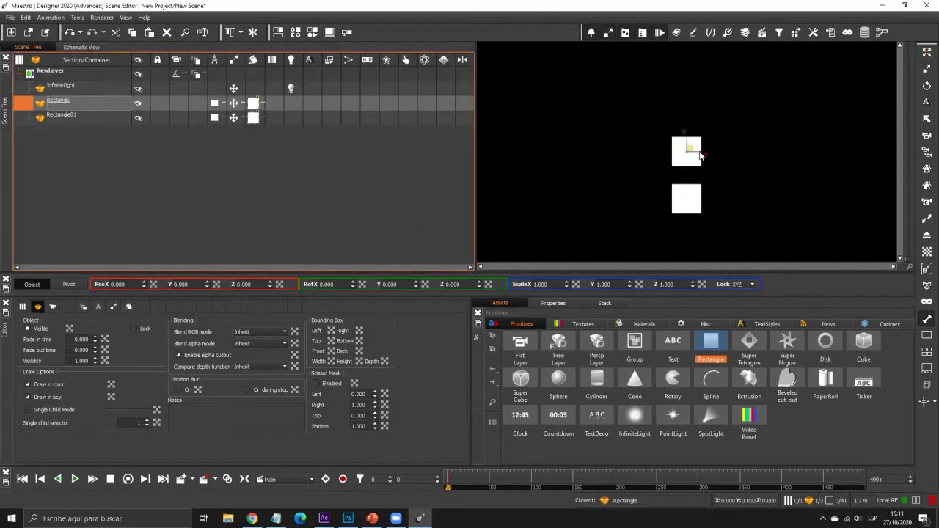
left_click_drag(681, 157, 641, 158)
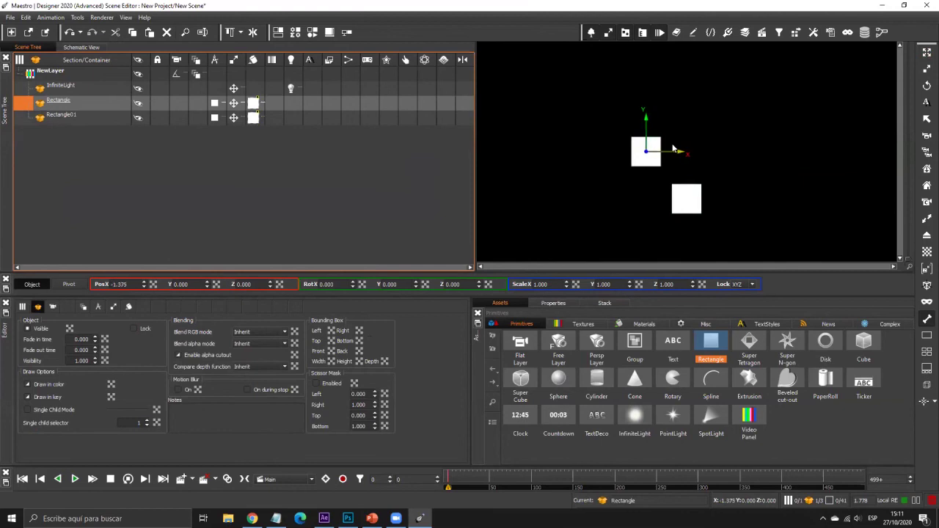
Step: Look at the Out Connection and In Connection options for Position X of Rectangle and Rectangle01
right_click(153, 285)
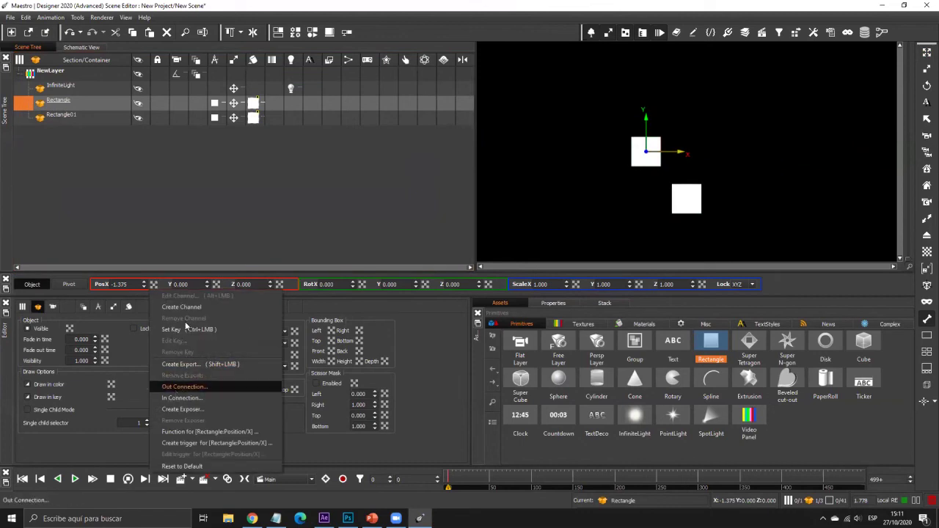
left_click(82, 118)
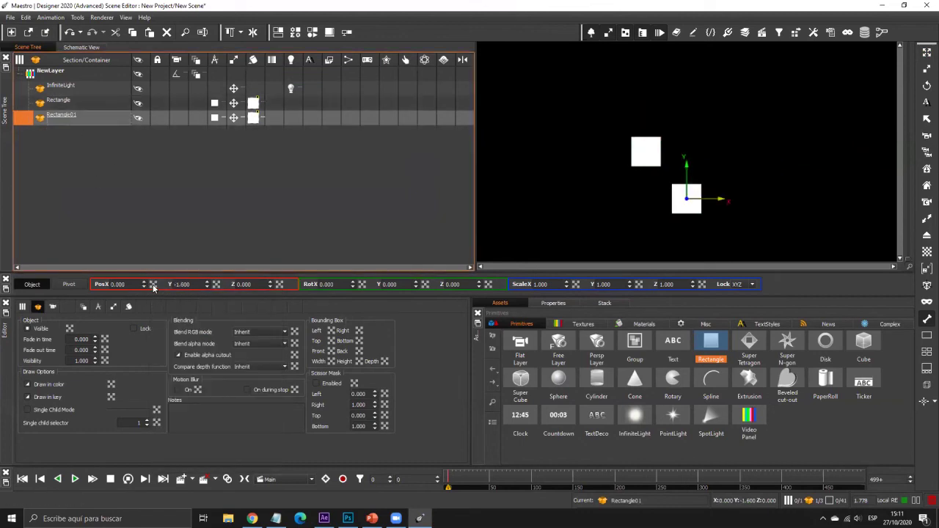
right_click(154, 286)
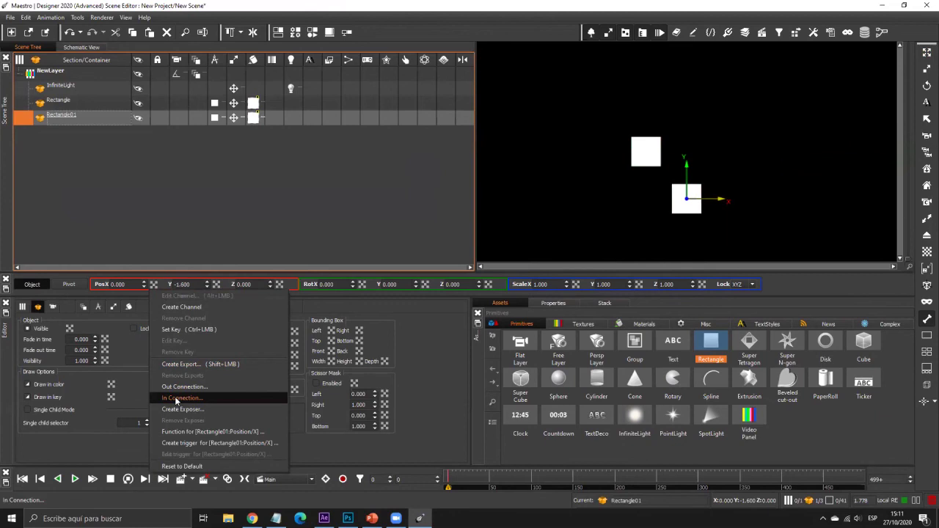
left_click(74, 101)
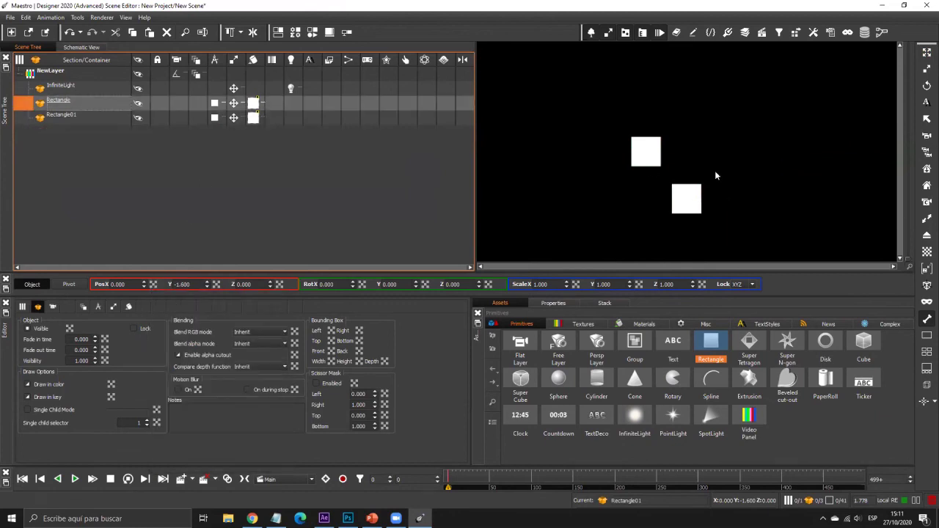
Step: Add the upper rectangle's Position X as a node on Board 1 of the Schematic View
left_click(648, 152)
left_click(655, 153)
left_click(648, 152)
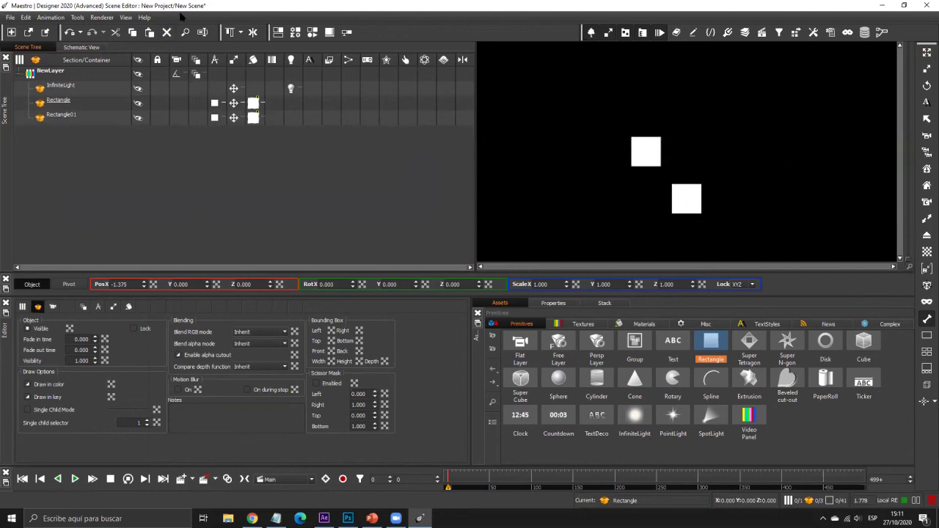
left_click(351, 34)
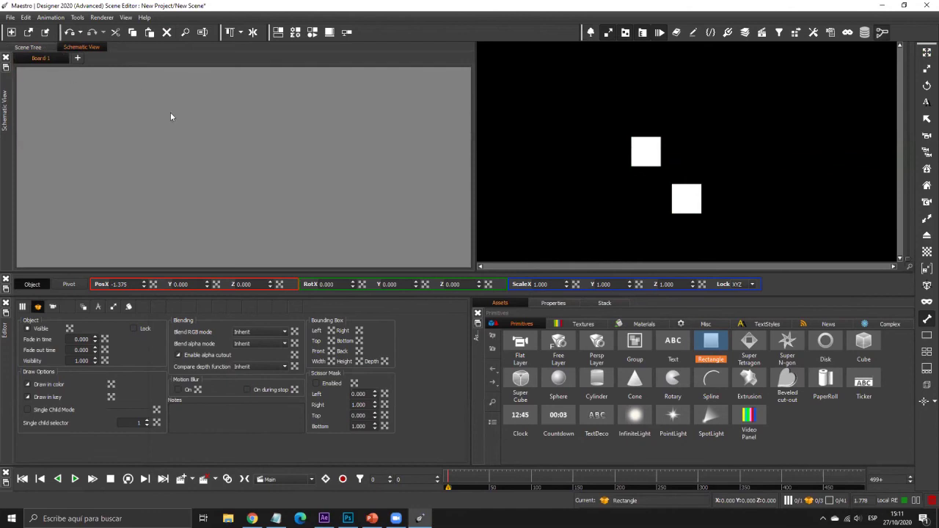
key("Tab")
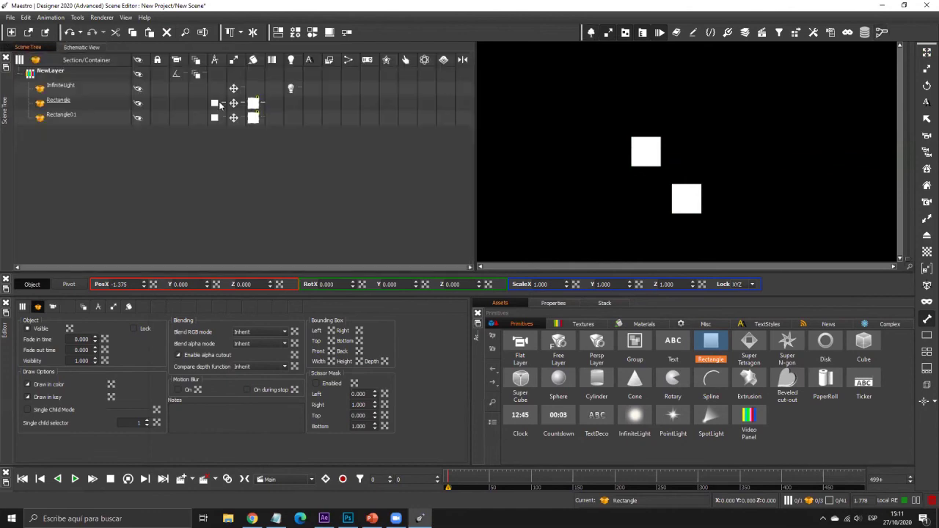
left_click(88, 47)
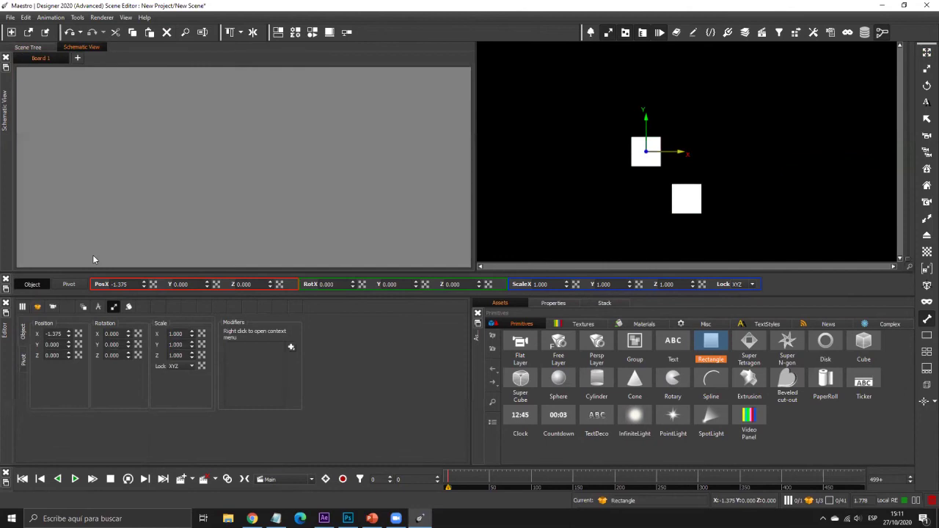
left_click_drag(86, 99, 137, 178)
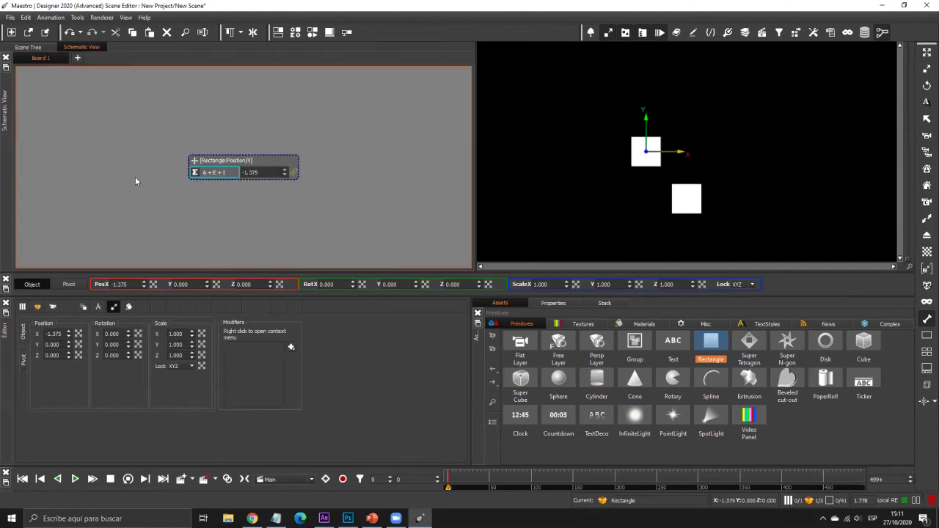
left_click_drag(208, 177, 138, 140)
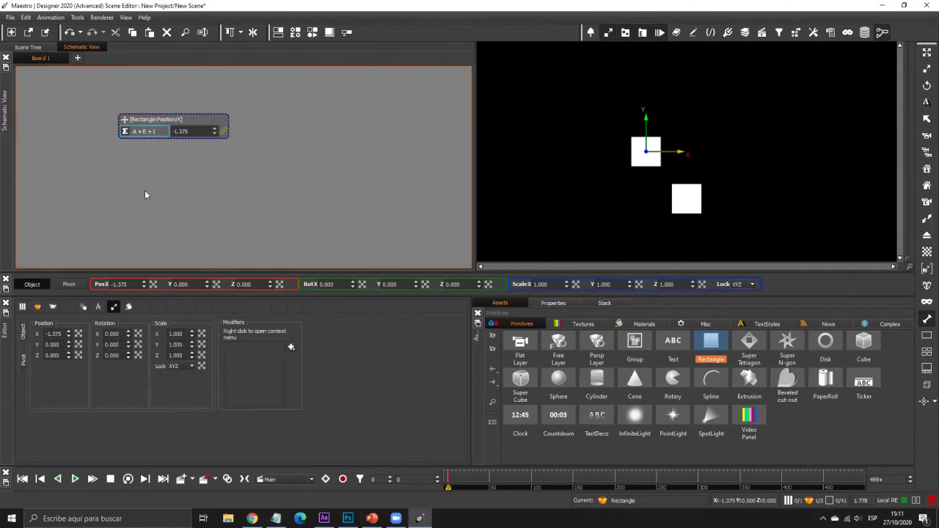
Step: Add Rectangle01's Position X as a second node on the schematic board, beside the Rectangle node
left_click(40, 47)
left_click(50, 118)
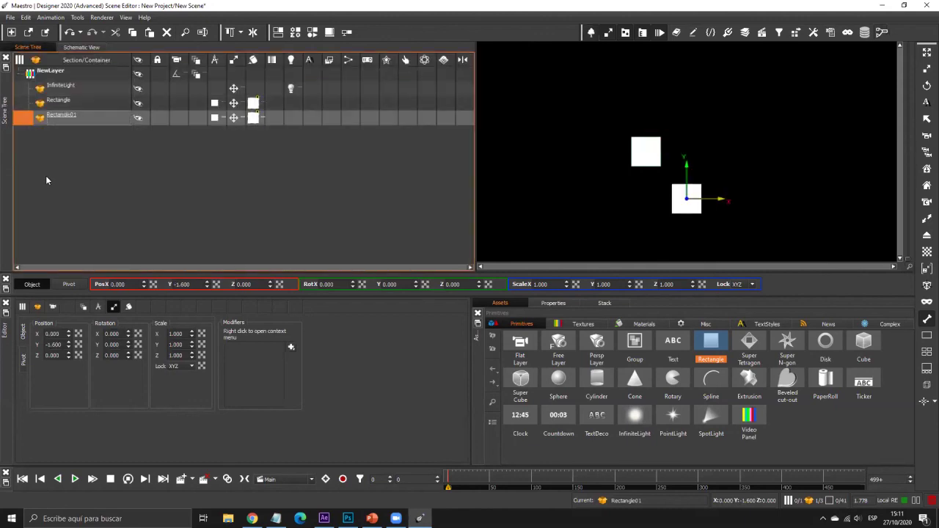
left_click(85, 48)
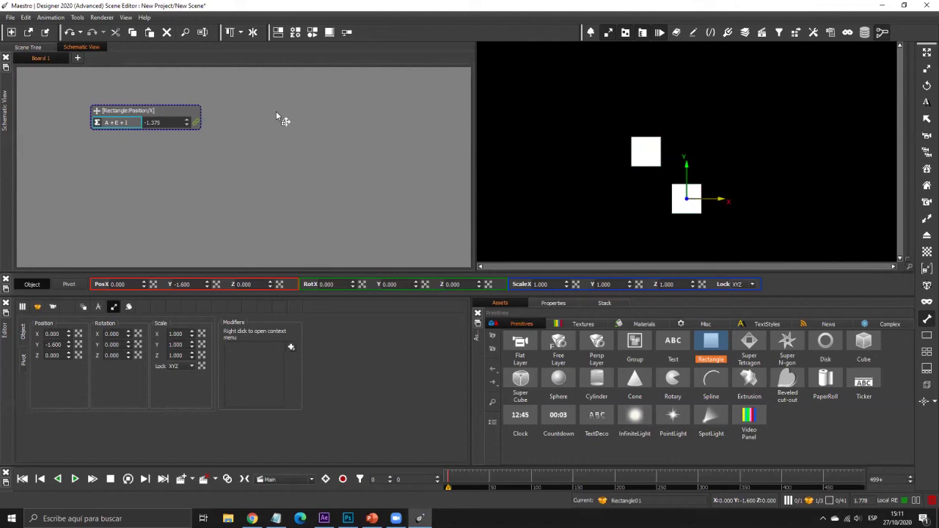
left_click_drag(263, 114, 259, 114)
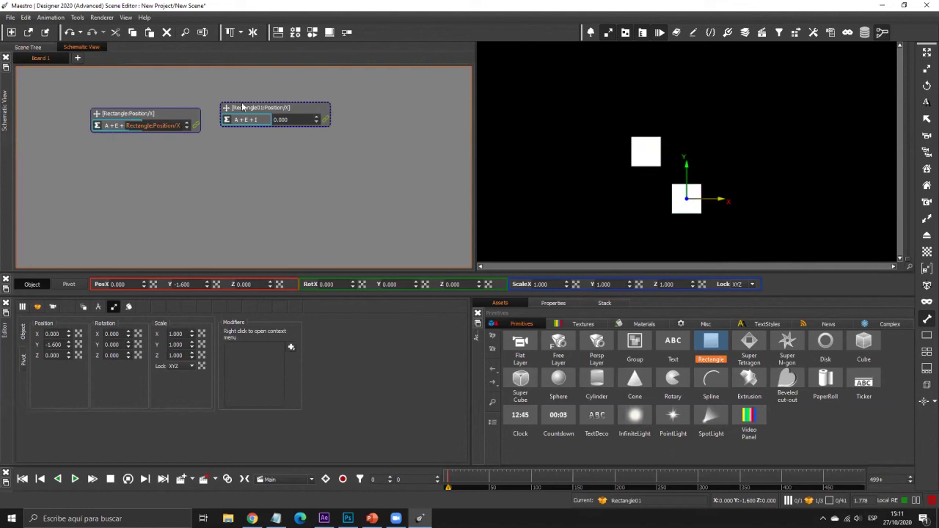
Step: Connect Rectangle's Position X node to Rectangle01's and test the link by moving Rectangle to about X -3.7
left_click_drag(183, 113, 248, 133)
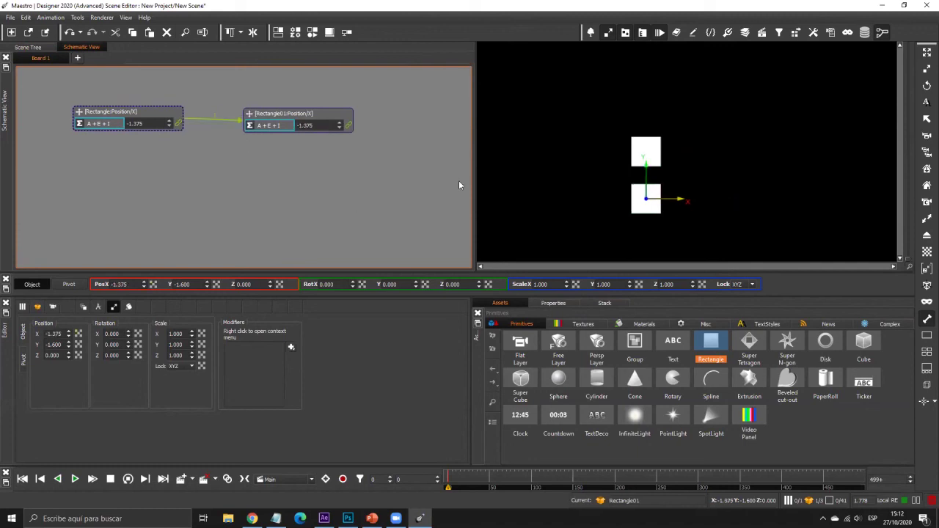
left_click(640, 147)
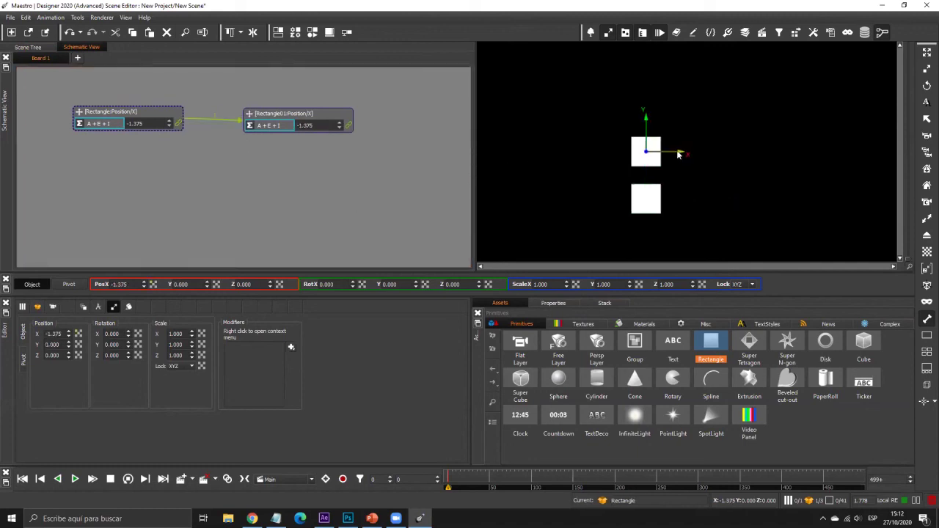
left_click_drag(705, 151, 609, 146)
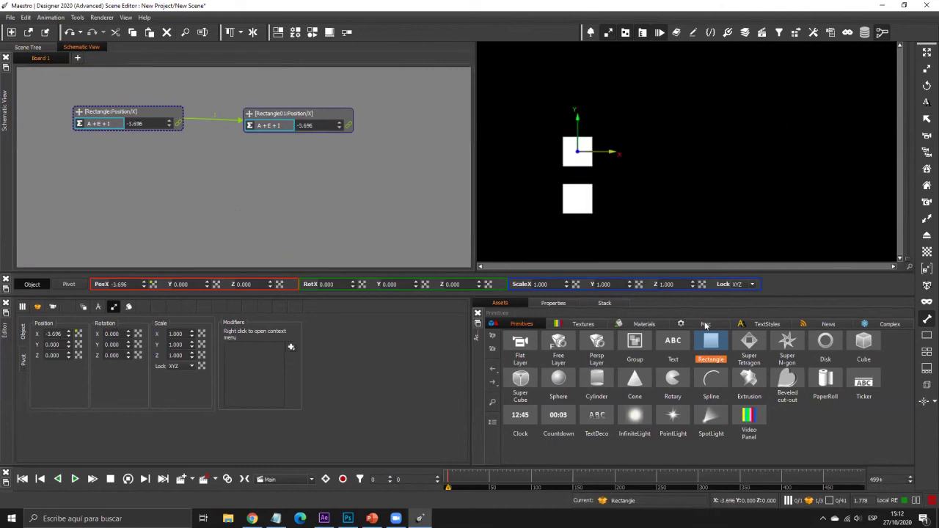
Step: Place a disk at about X 0.55, Y 1.28 and link its Position X node from Rectangle's Position X node
left_click(825, 342)
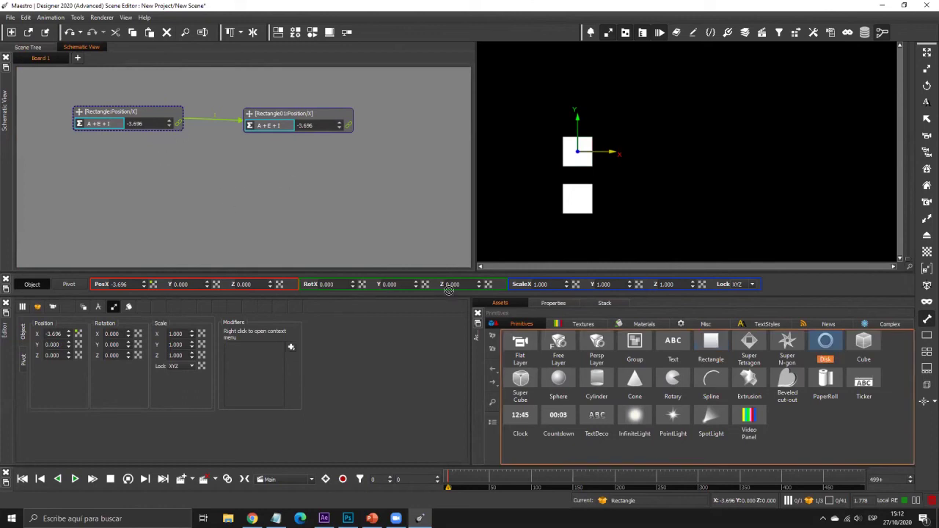
left_click(704, 111)
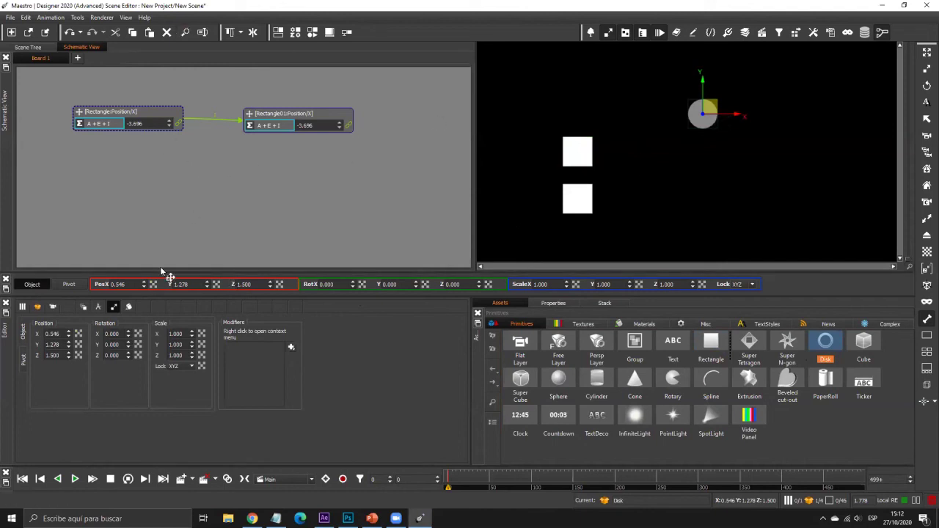
left_click_drag(276, 185, 279, 183)
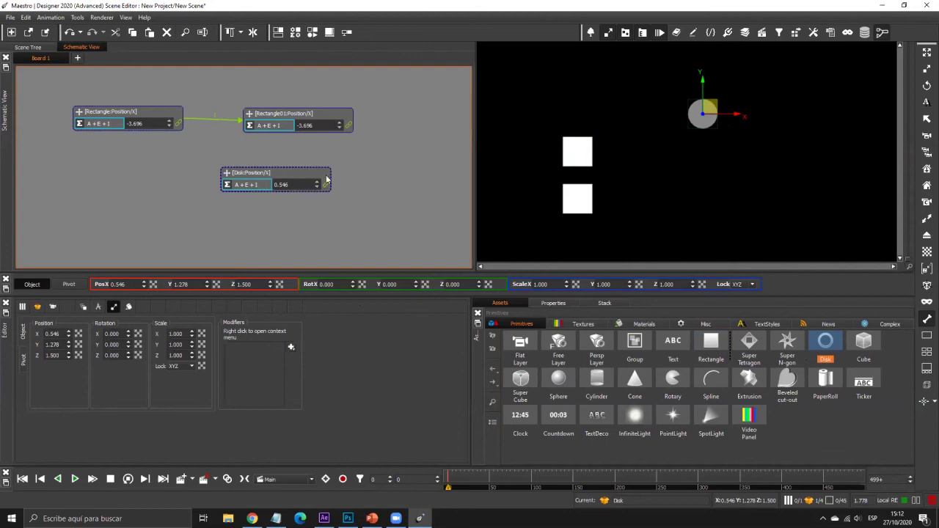
left_click_drag(179, 122, 325, 189)
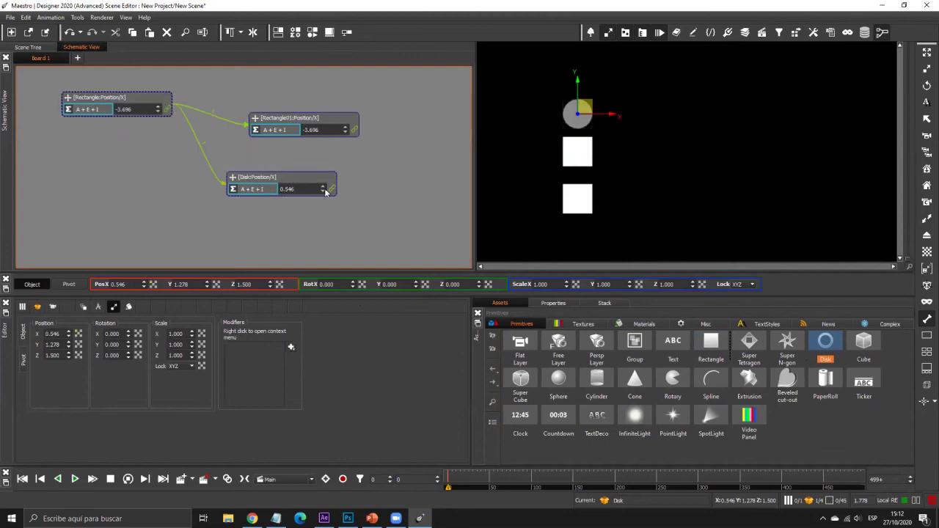
Step: Test both links by moving Rectangle back and forth along X, leaving it at about X -1.8
left_click(572, 159)
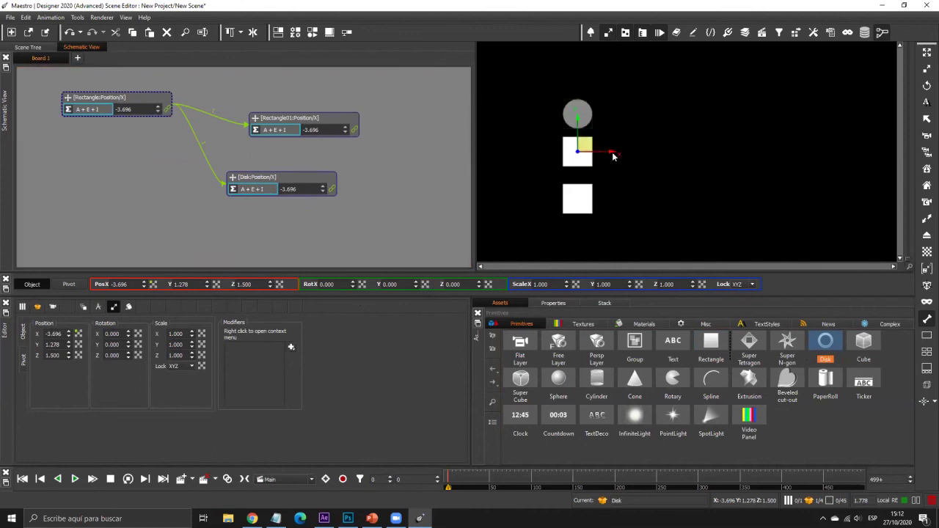
left_click_drag(615, 156, 771, 152)
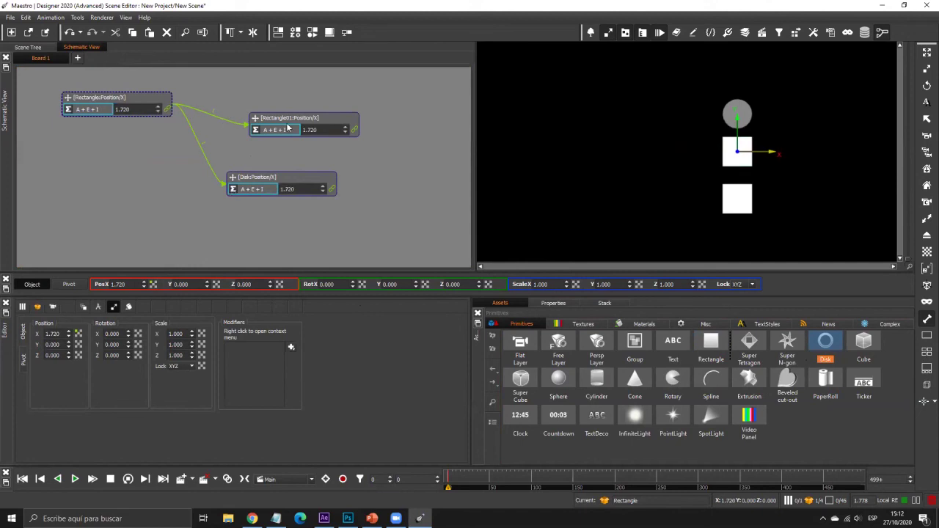
left_click_drag(768, 153, 661, 152)
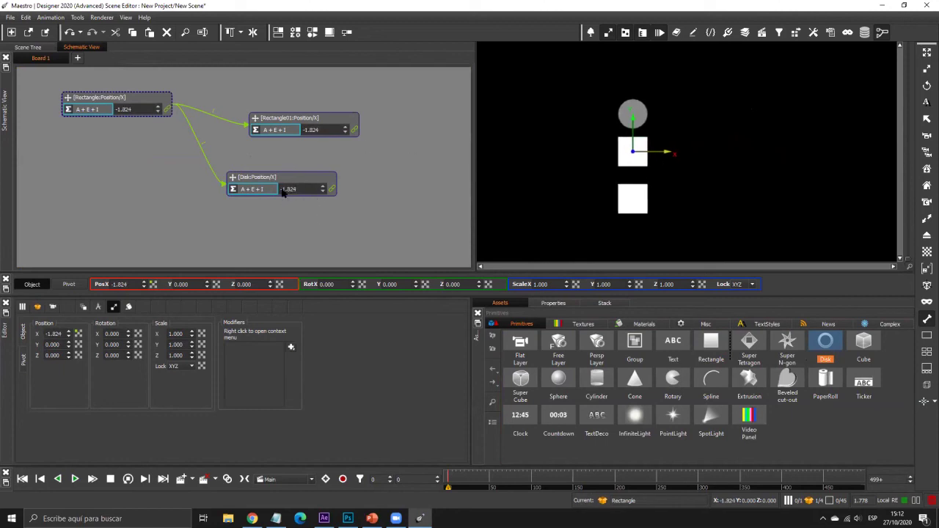
Step: Replace the formula in the Disk's Position X node with I/2 so it takes half of the incoming value
left_click(235, 191)
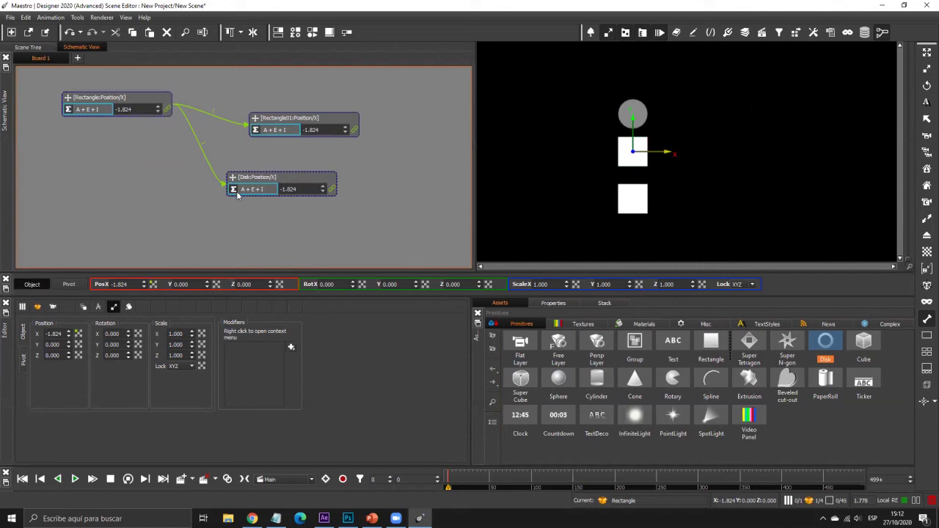
left_click(234, 190)
key("ctrl+a")
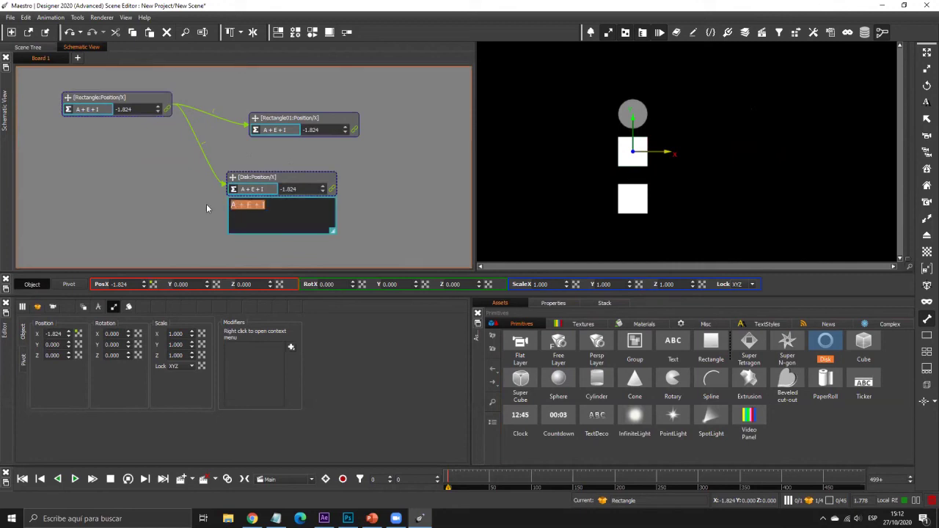
type("i")
key("BackSpace")
type("I")
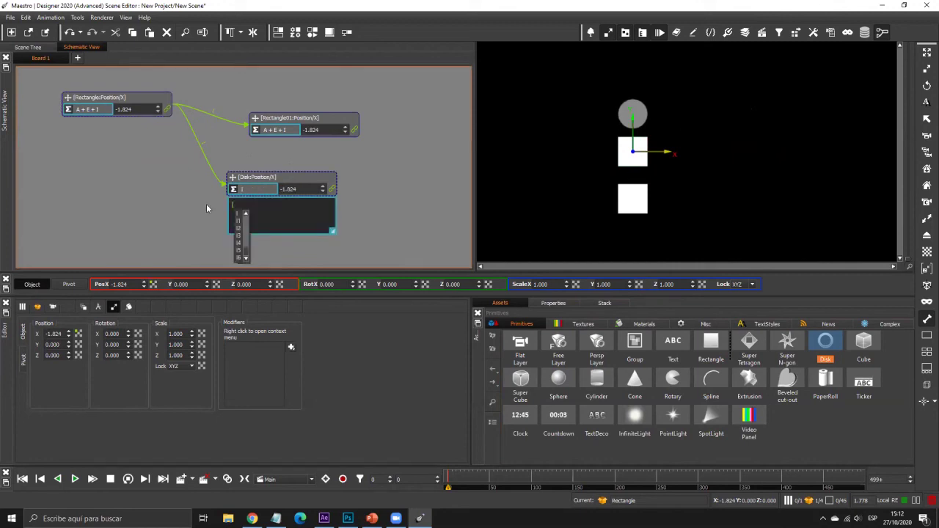
type("/2")
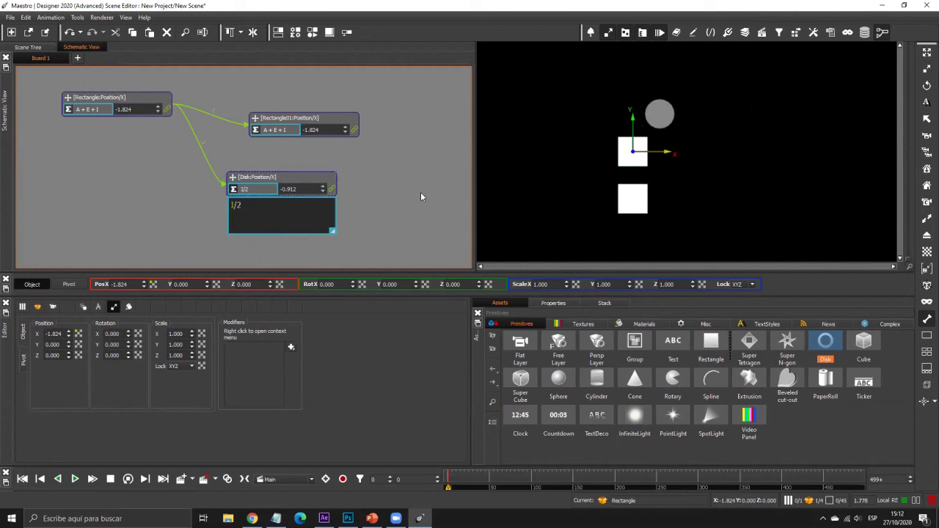
Step: Test the I/2 link by moving Rectangle along X, leaving it at about X -1.8
left_click_drag(667, 150, 609, 163)
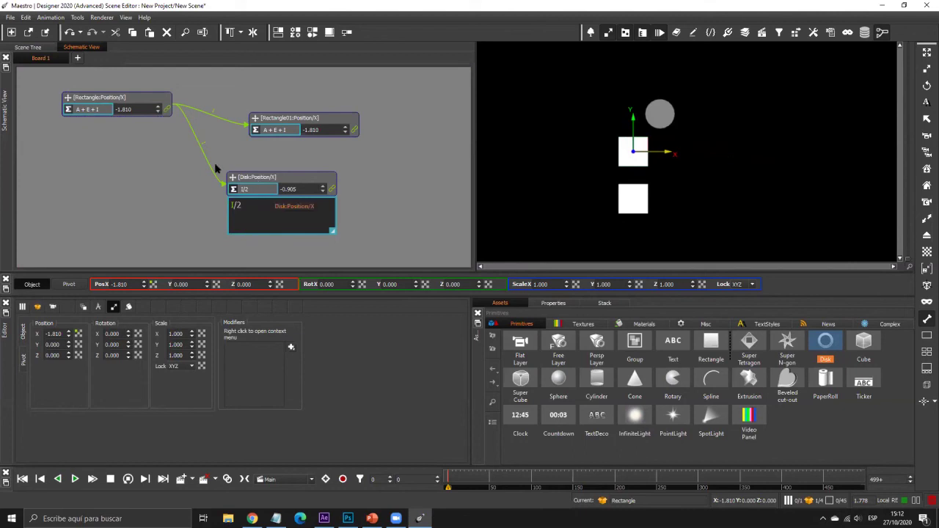
scroll(216, 195, "down", 4)
scroll(216, 176, "down", 2)
scroll(218, 176, "up", 5)
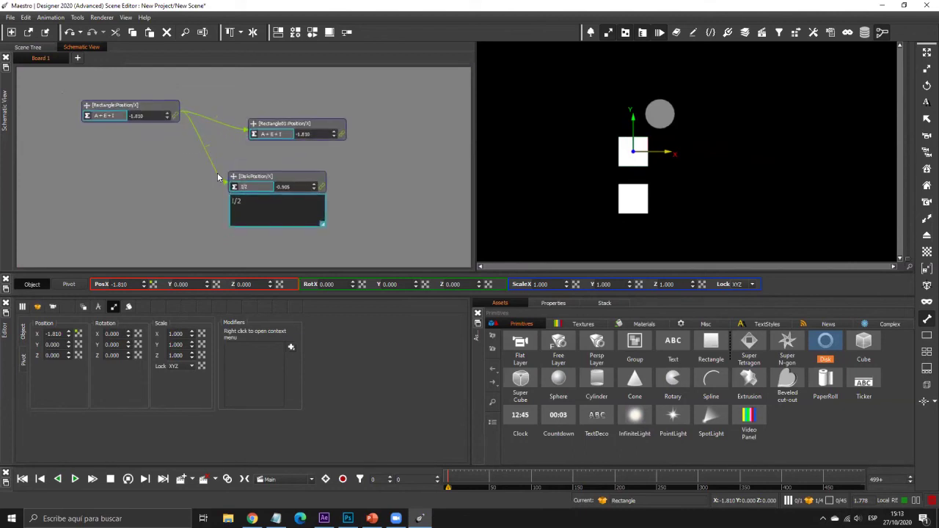
Step: Examine the Connections list for the Rectangle01 and Disk Position X links, their Rectangle source and their math expressions
left_click(28, 47)
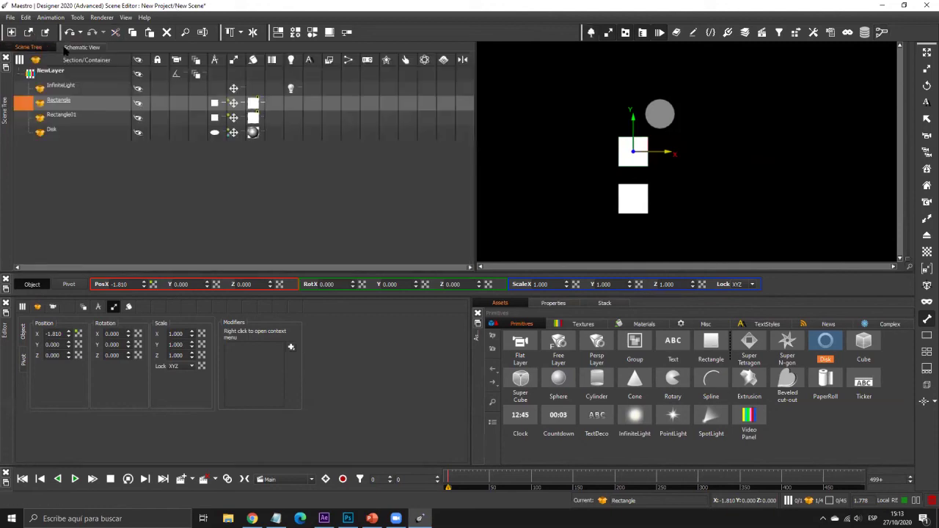
left_click(710, 33)
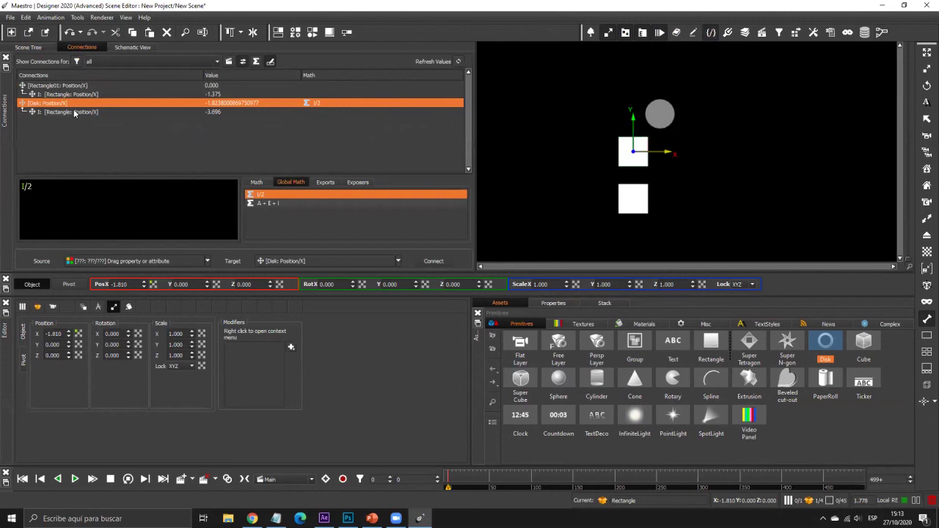
left_click(74, 112)
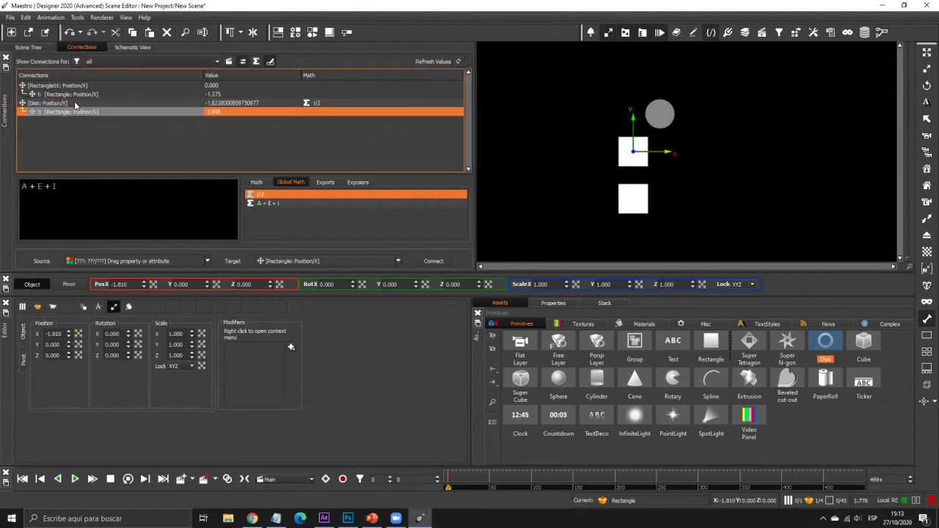
left_click(60, 104)
left_click(77, 93)
left_click(74, 87)
key("Down")
left_click(66, 111)
key("Up")
key("Down")
left_click(40, 95)
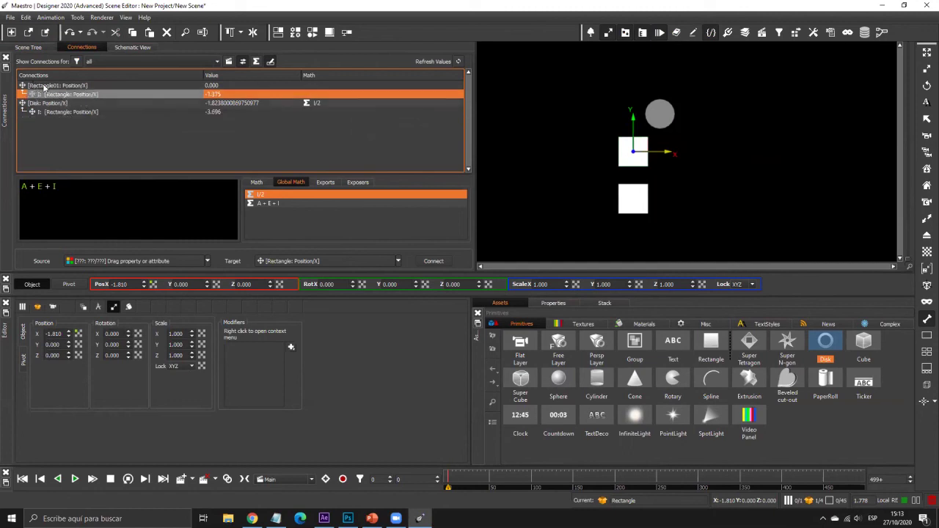
left_click(77, 113)
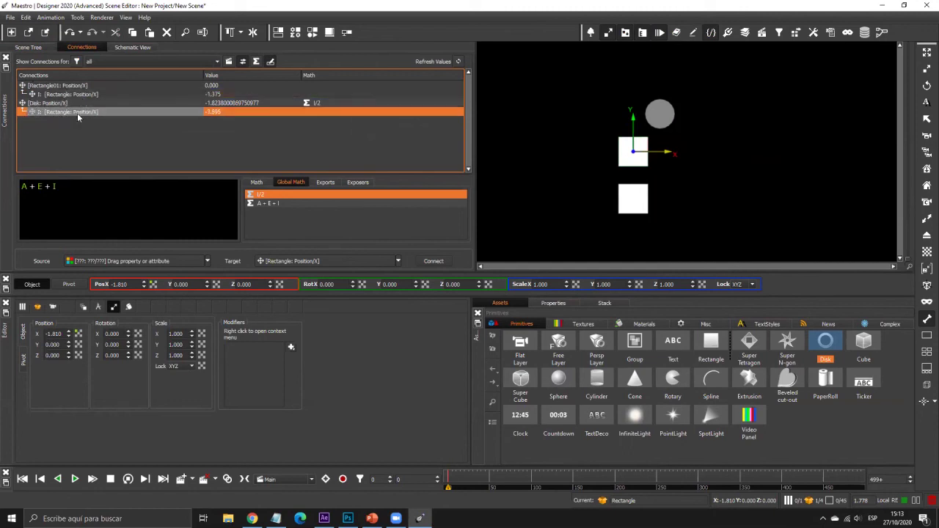
left_click(31, 105)
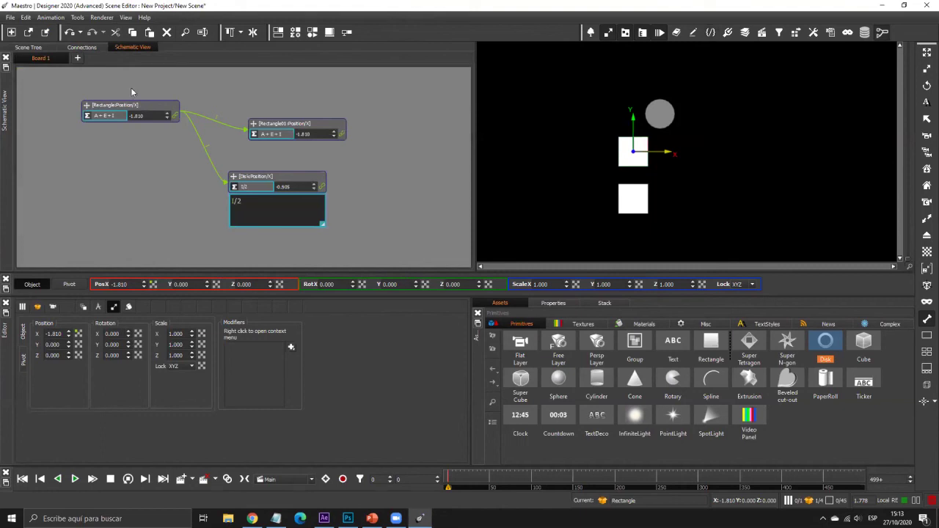
Step: Add Physics to the Sphere in the scene tree, keeping its object type Dynamic
left_click(42, 49)
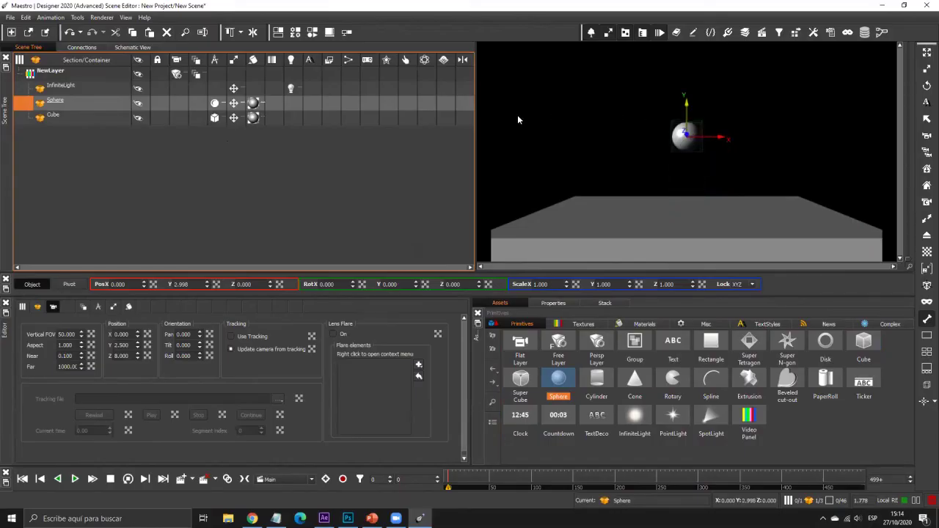
right_click(421, 103)
mouse_move(440, 108)
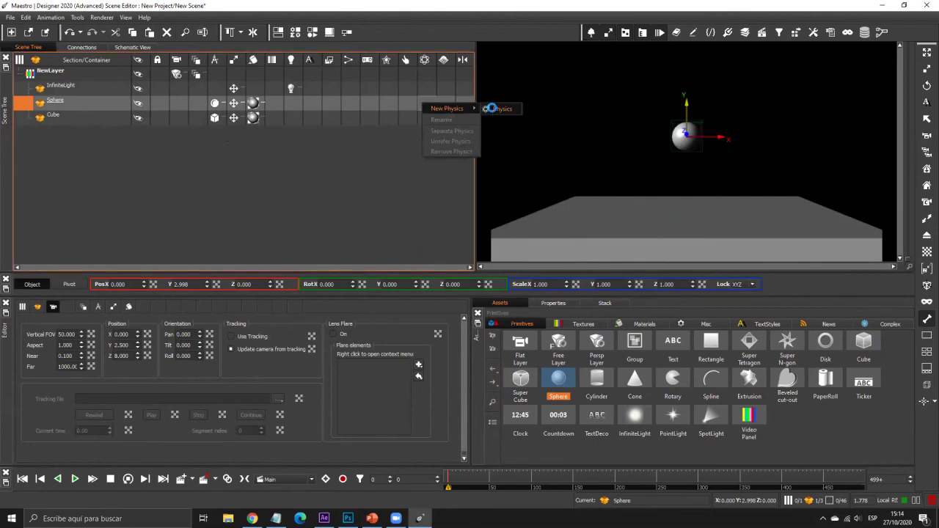
left_click(495, 108)
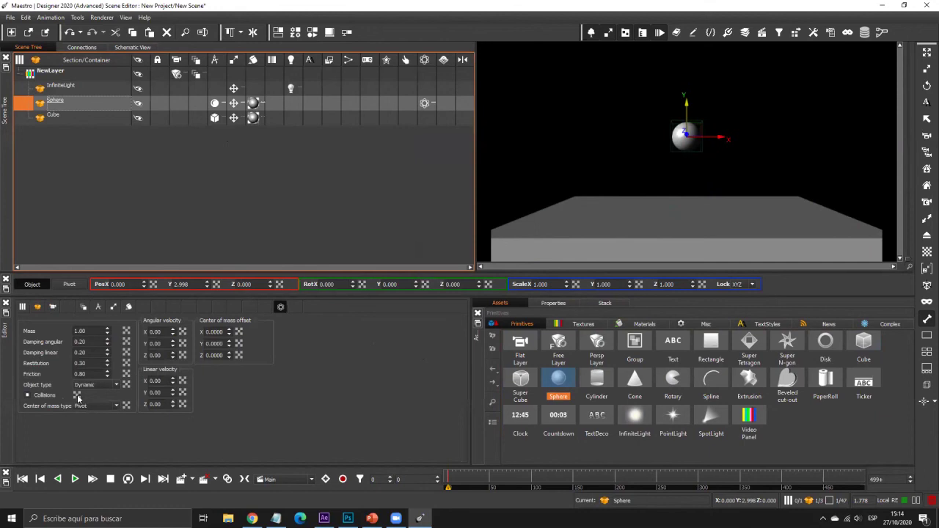
left_click(104, 384)
left_click(103, 384)
Step: Add Physics to the Cube with object type Static and compare its settings with the Sphere's
left_click(428, 118)
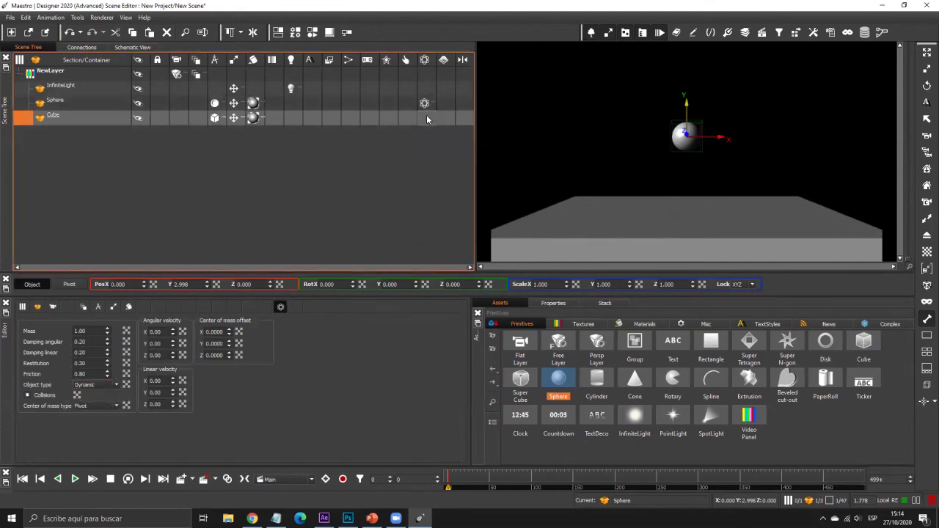
right_click(429, 119)
mouse_move(449, 122)
left_click(497, 123)
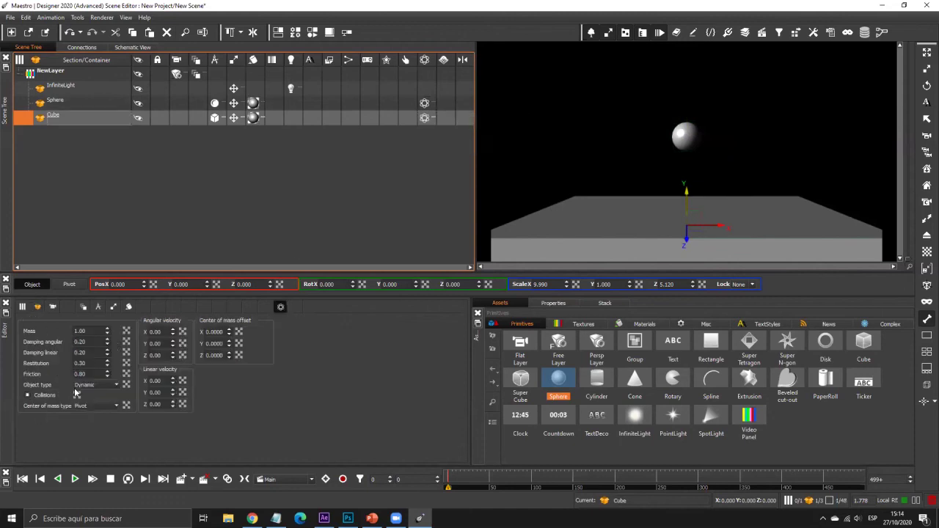
left_click(88, 387)
left_click(85, 405)
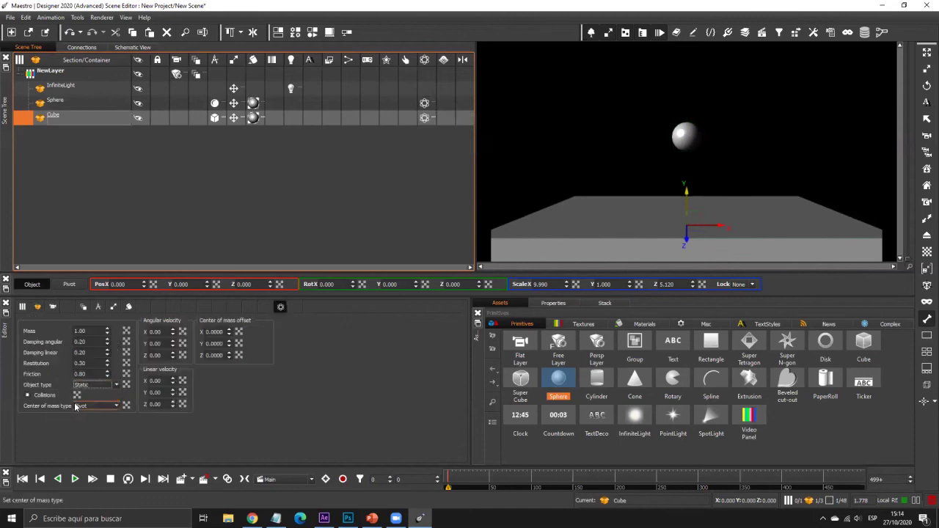
left_click(424, 104)
left_click(424, 117)
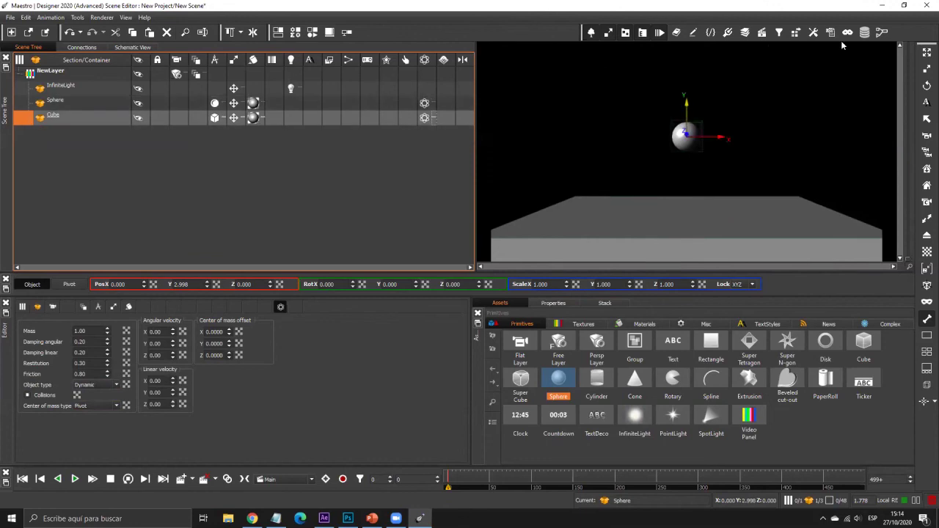
Step: Start the physics simulation from the scene configuration so the Sphere drops onto the Cube, and select the Sphere
left_click(813, 32)
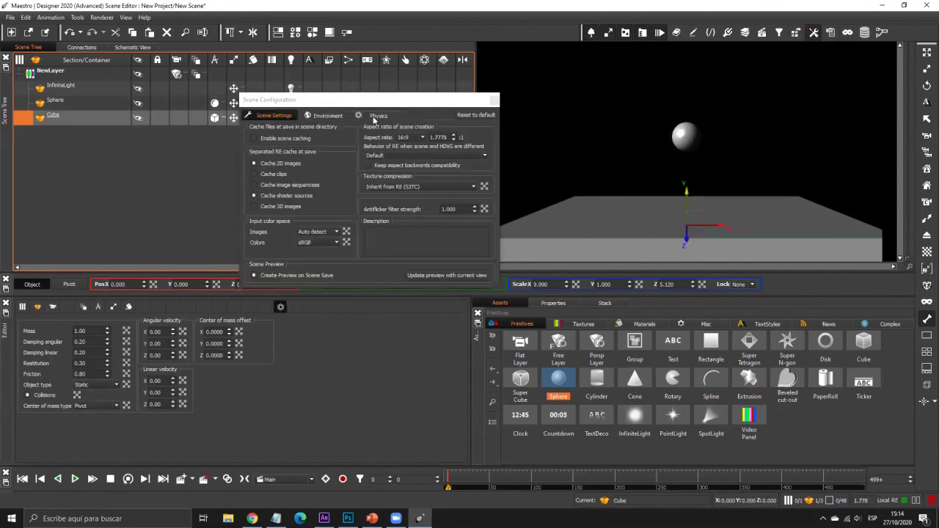
left_click(303, 145)
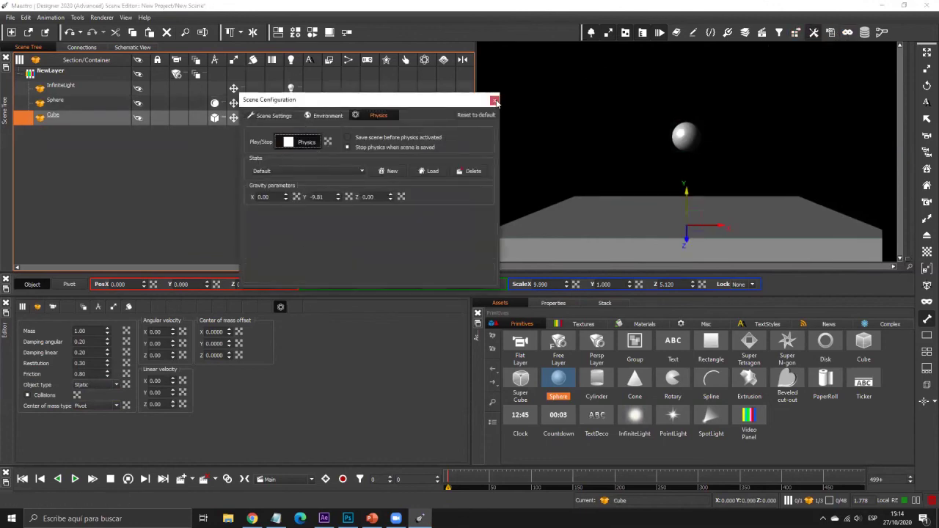
left_click(495, 100)
left_click(130, 106)
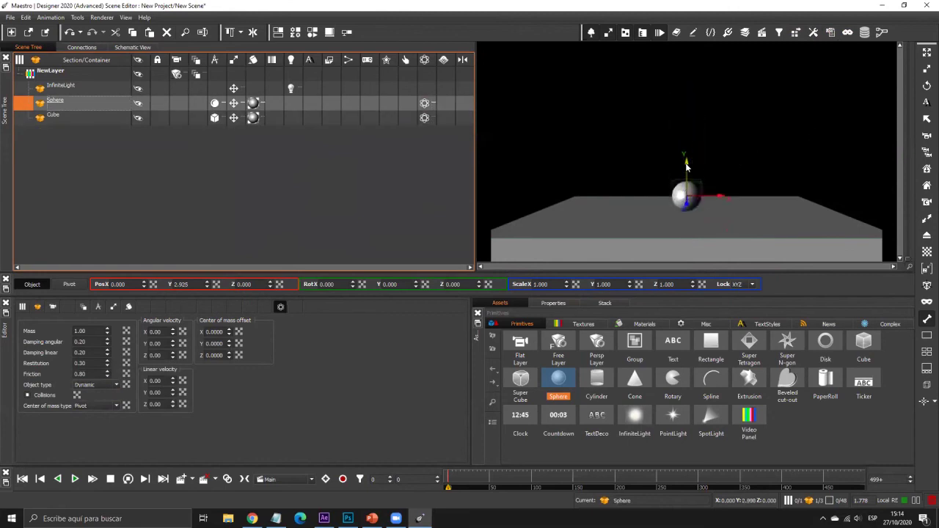
Step: Raise the Sphere to about Y 4.1 above the Cube and run the physics simulation again
left_click(689, 161)
left_click(687, 188)
left_click_drag(691, 134, 704, 101)
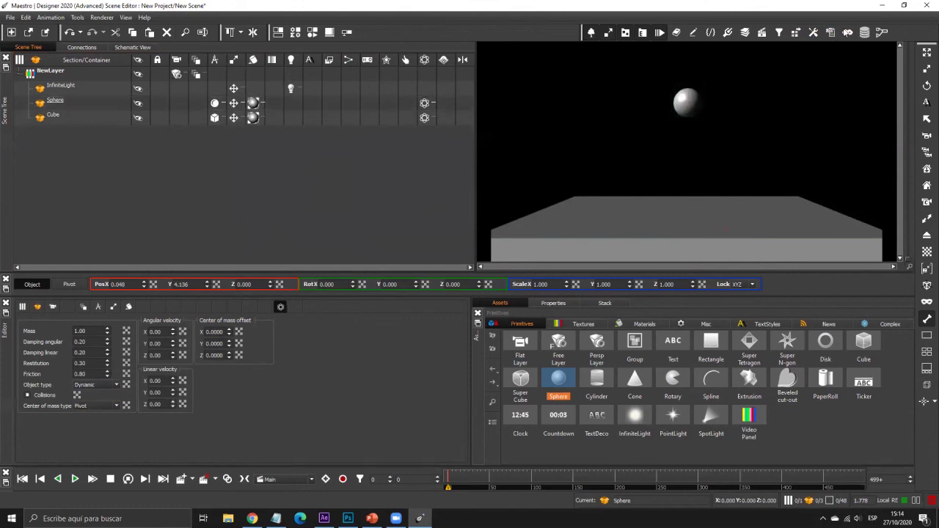
left_click(814, 32)
left_click(290, 143)
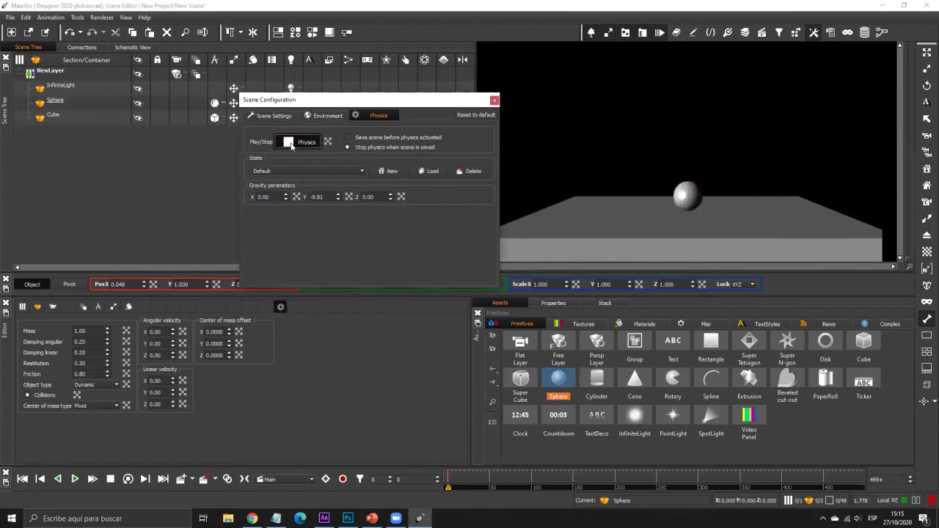
left_click(495, 100)
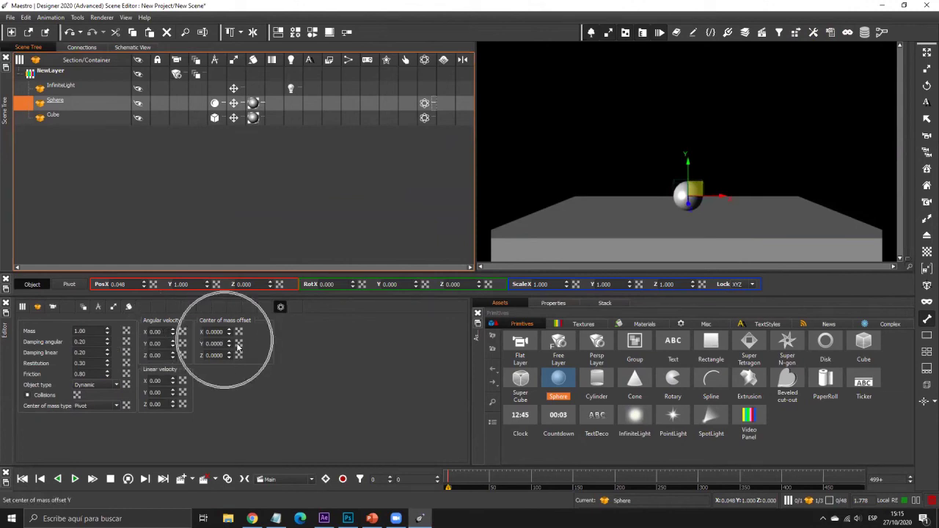
Step: Delete the Cube and Sphere and add a Particle object from the Misc assets to the scene
left_click(89, 119)
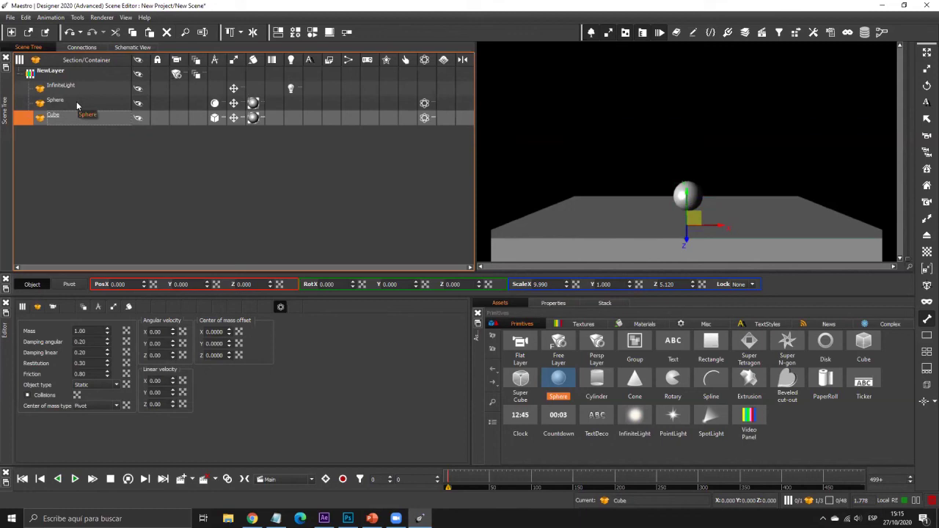
left_click(77, 103, "ctrl")
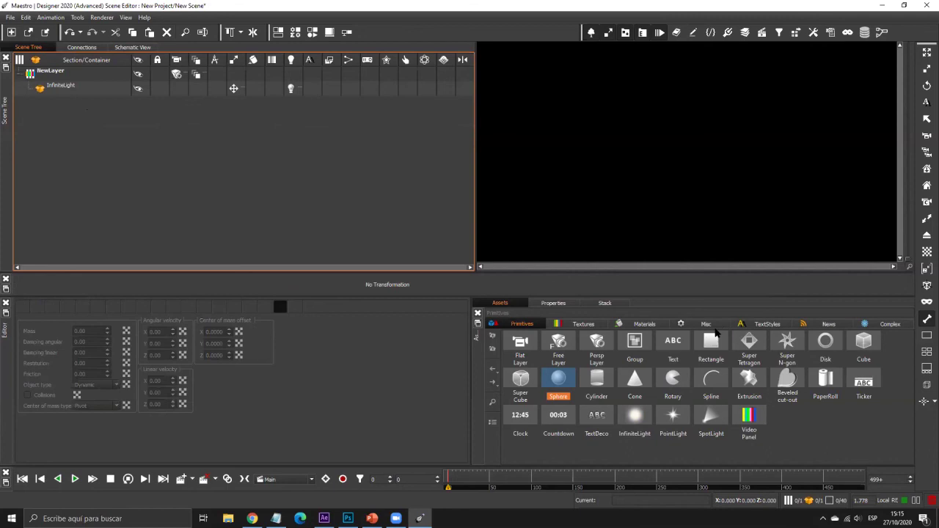
left_click(705, 325)
left_click_drag(572, 381, 340, 192)
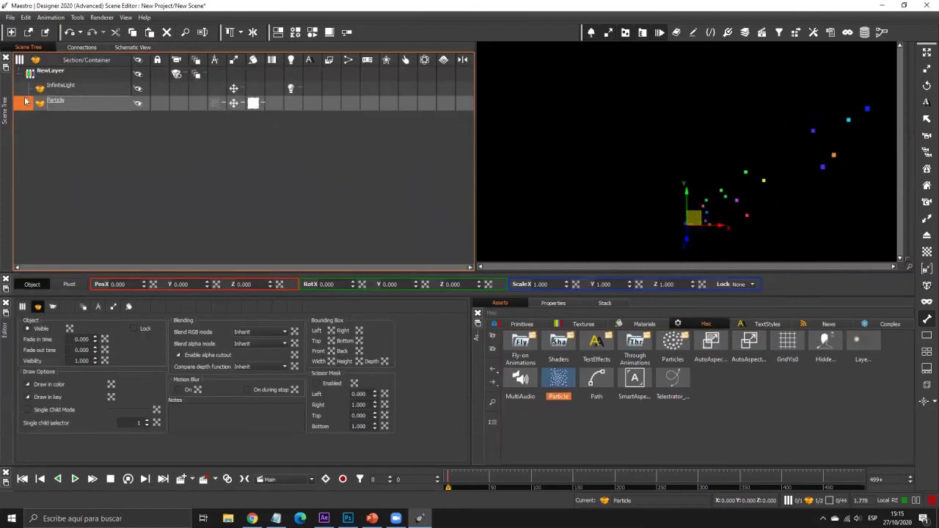
Step: Adjust the Particle's speed and direction, leaving Speed X at 16.70 and Speed Y at 10.70
left_click(217, 103)
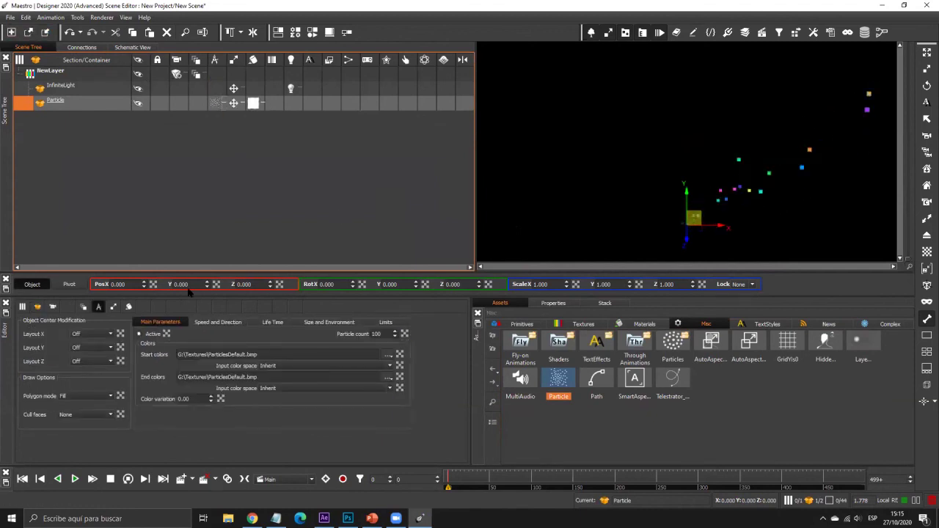
left_click(218, 323)
mouse_move(202, 334)
left_mouse_down()
mouse_move(202, 261)
mouse_move(417, 384)
mouse_move(383, 227)
mouse_move(355, 369)
mouse_move(373, 344)
mouse_move(219, 342)
left_mouse_up()
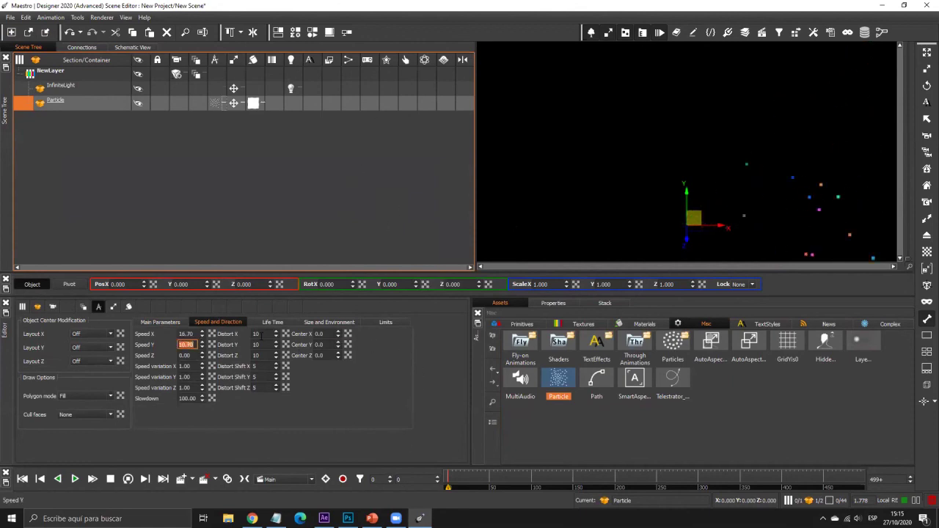
Step: Review the Particle's main parameters, speed and direction, life time, size and environment, and limits settings
left_click(160, 322)
left_click(214, 324)
left_click(163, 322)
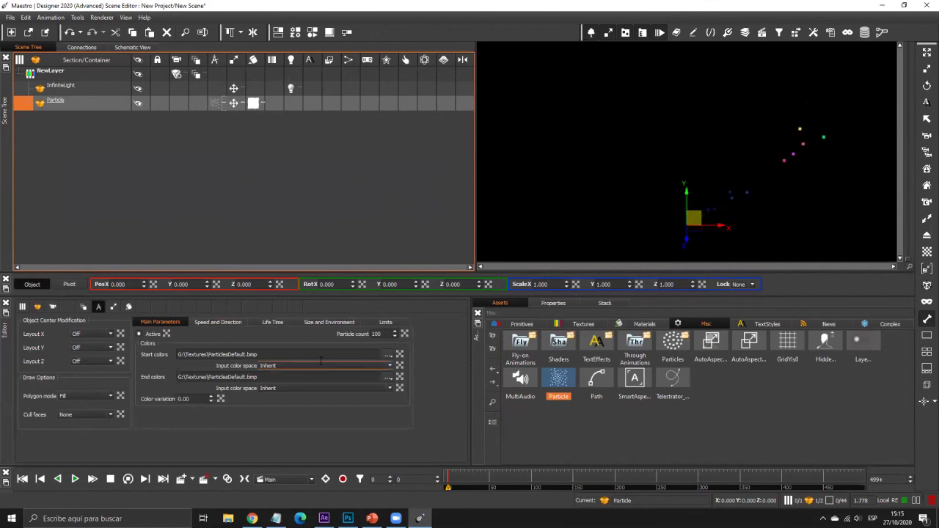
left_click(200, 325)
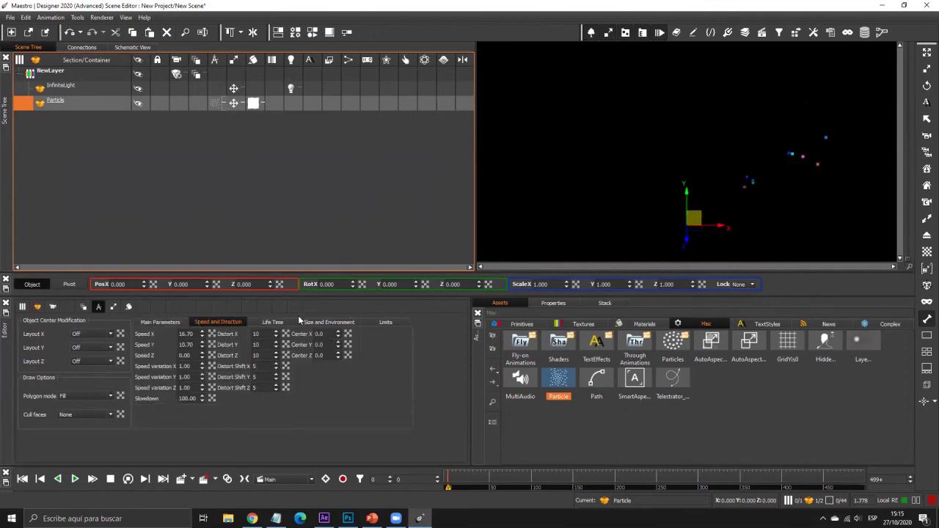
left_click(278, 324)
left_click(329, 323)
left_click(385, 323)
left_click(329, 323)
left_click(385, 323)
left_click(333, 323)
left_click(266, 325)
left_click(214, 323)
left_click(168, 322)
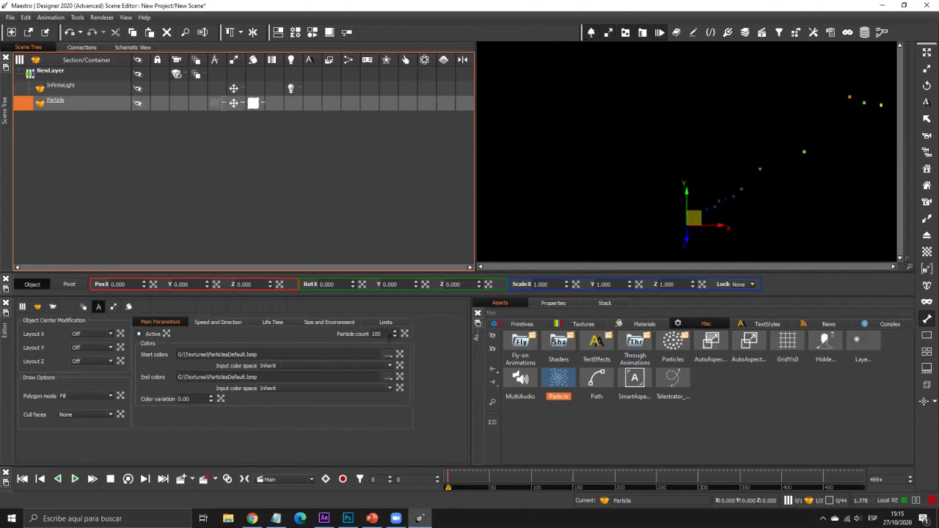
Step: Set the Particle count to 500 and open the Particle's life time settings
double_click(389, 334)
type("500")
key("Return")
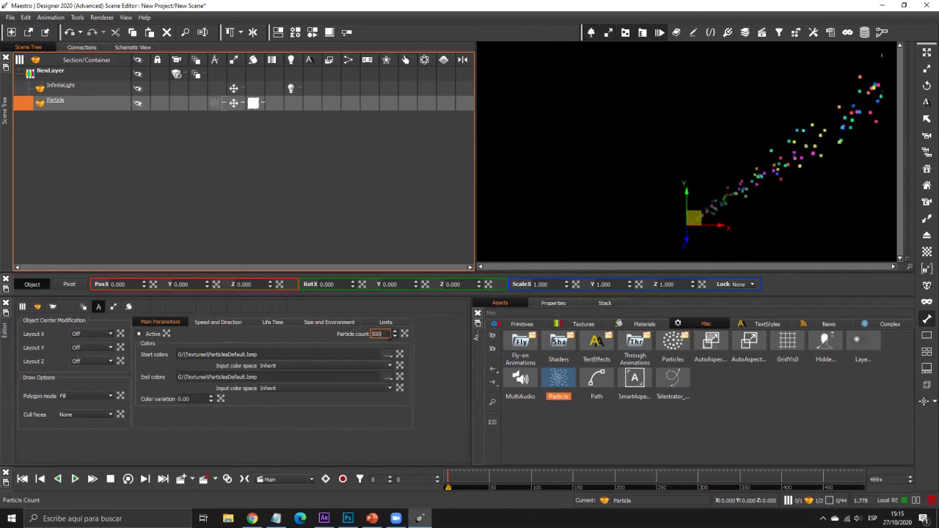
left_click(218, 322)
left_click(272, 322)
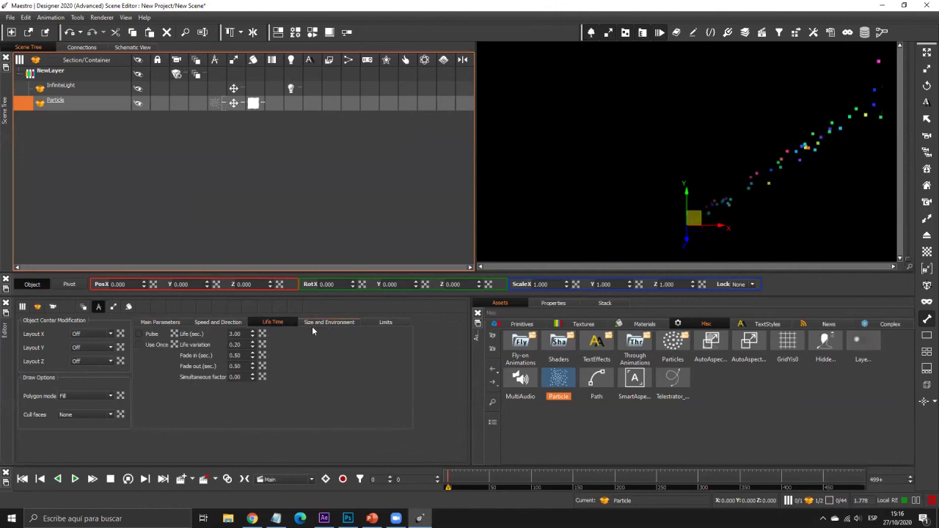
Step: Set the Particle's generation volume to 1.52 × 2.52 × 0.88 and move the object to X -4.290, Y 2.349
left_click(328, 322)
left_click_drag(314, 56, 242, 147)
left_click_drag(195, 345, 493, 292)
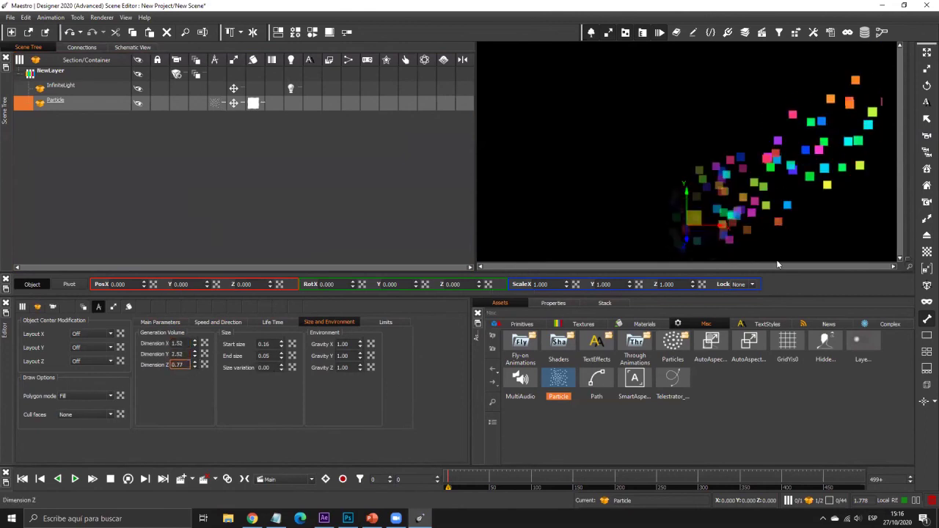
left_click_drag(694, 219, 571, 151)
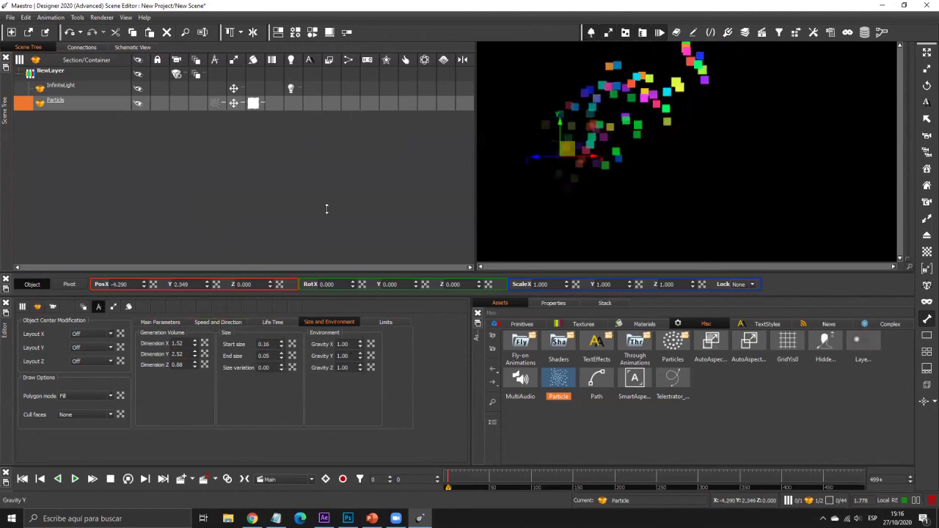
Step: Set the Particle's gravity to 5.80 on X and -1.60 on Y
double_click(343, 356)
type("-4.30")
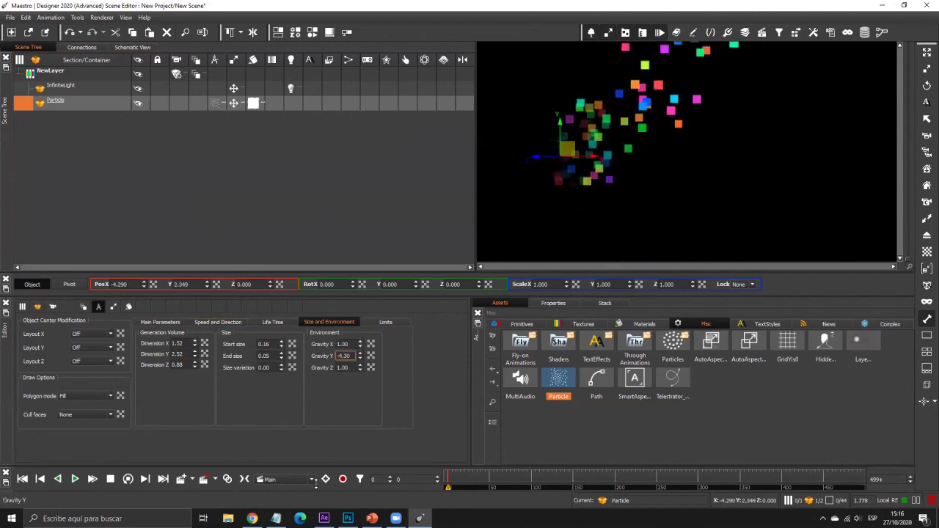
left_click_drag(317, 482, 373, 416)
left_click_drag(360, 344, 345, 451)
left_click_drag(87, 97, 15, 8)
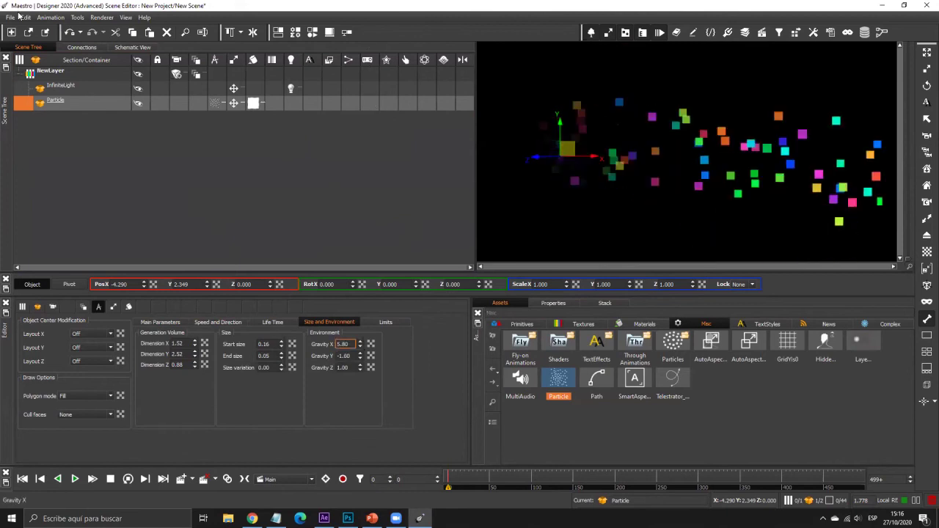
Step: Open the Kylo scene from the Demo project, discarding the unsaved particle scene
left_click(13, 17)
left_click(40, 29)
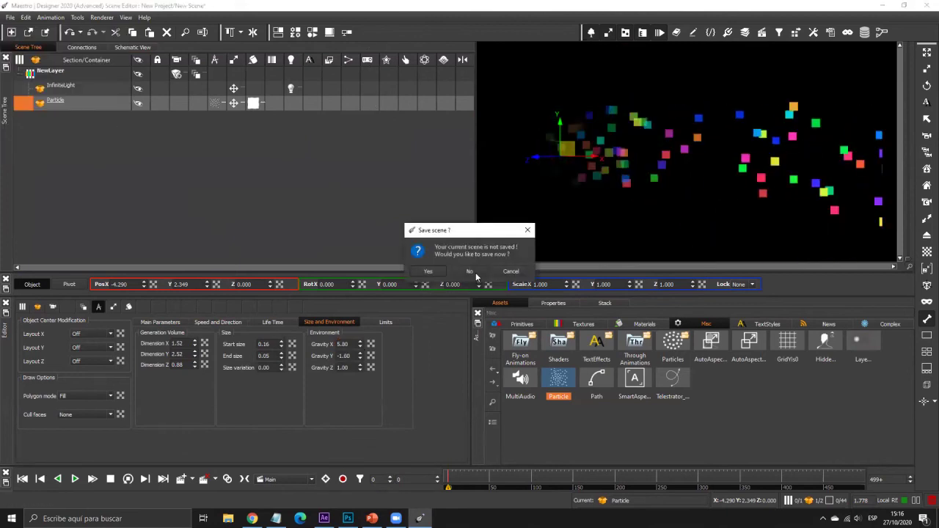
left_click(474, 272)
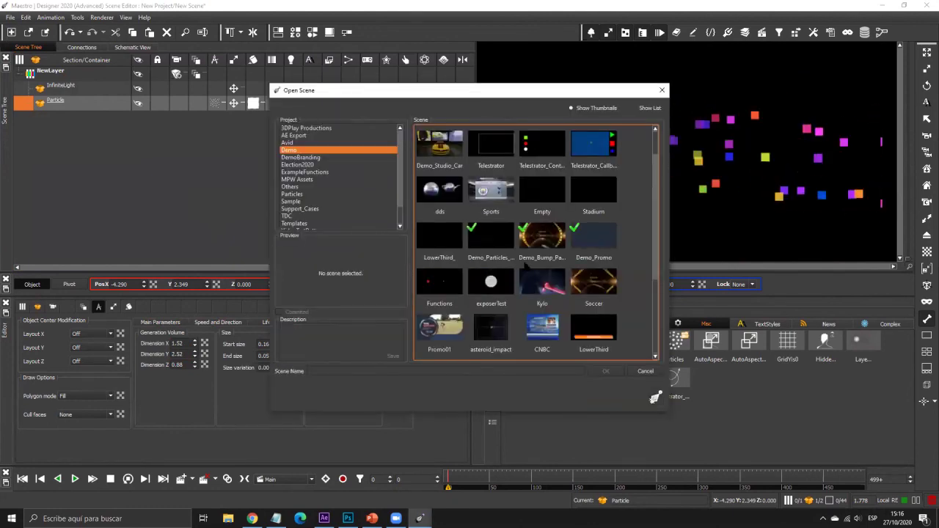
double_click(550, 279)
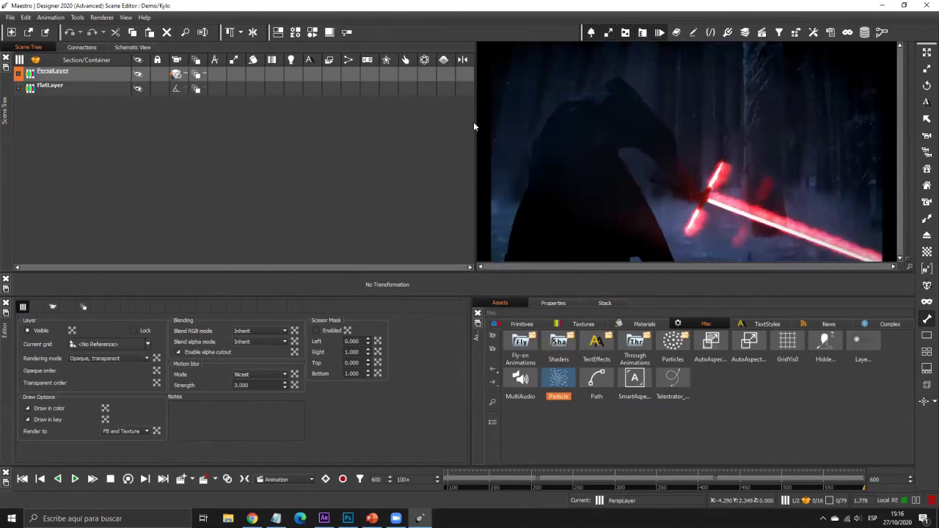
left_click_drag(476, 122, 480, 119)
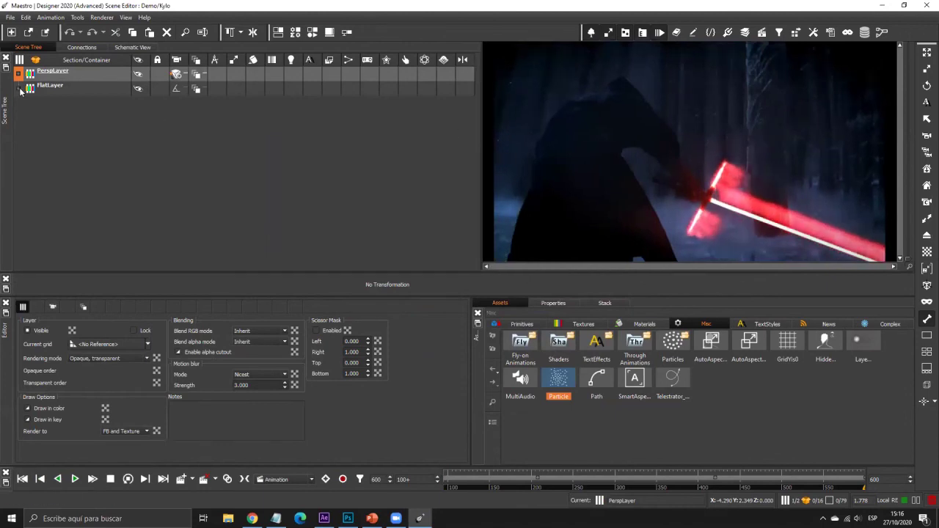
Step: Expand the scene's layers and examine the FogFront particle's texture and the PerspLayer's camera settings
left_click(20, 89)
left_click(270, 106)
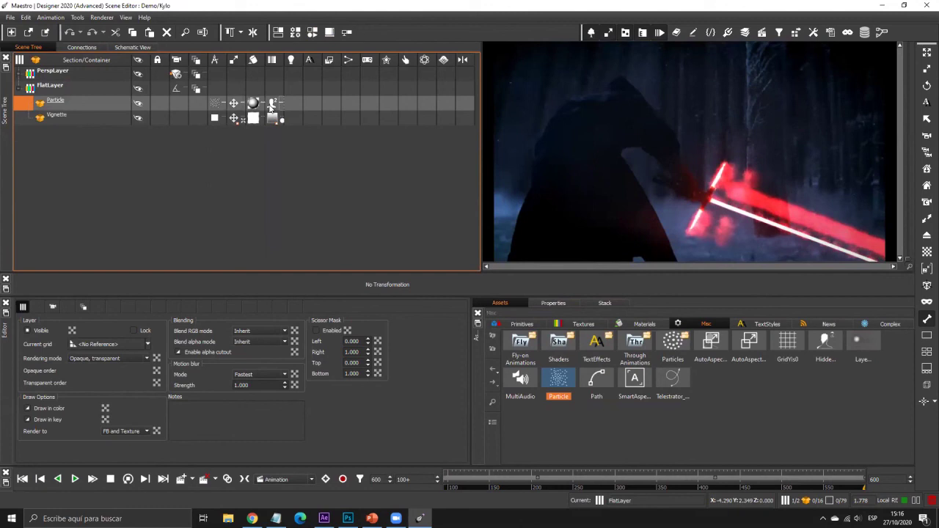
left_click(21, 71)
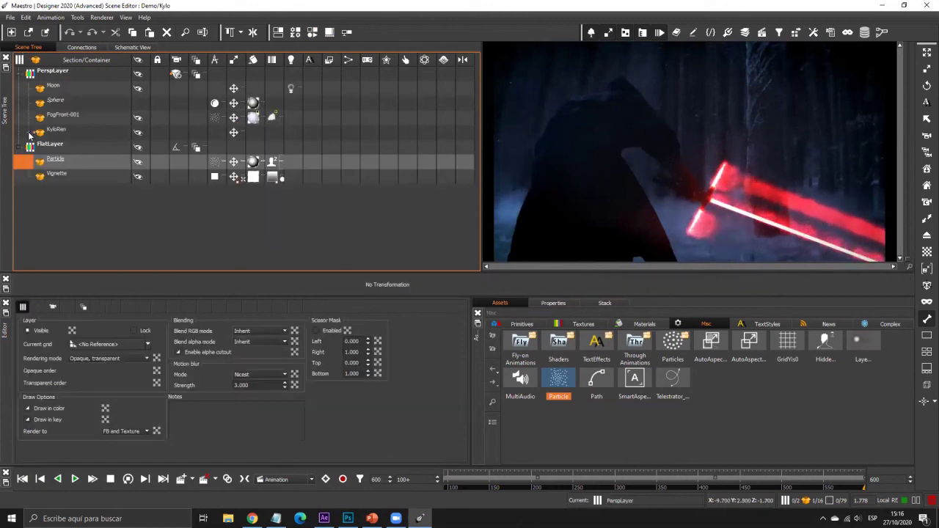
left_click(272, 206)
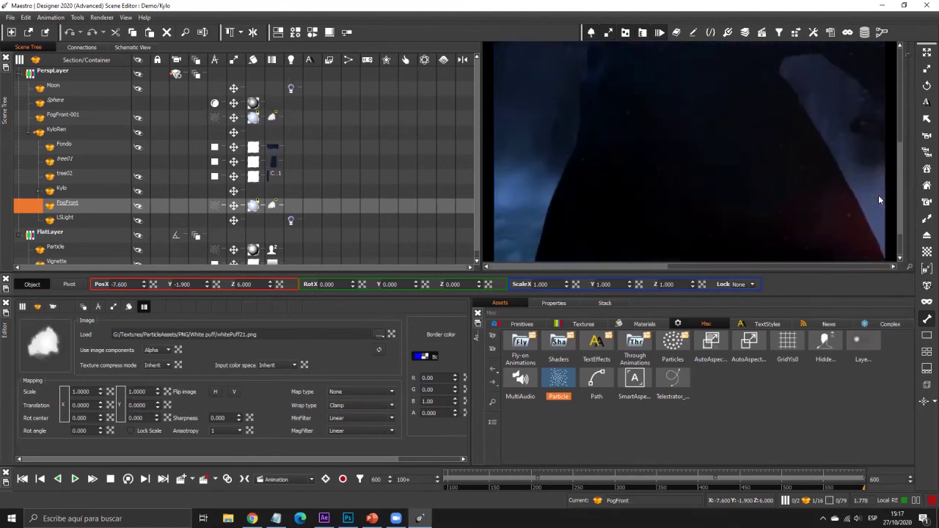
left_click(526, 193)
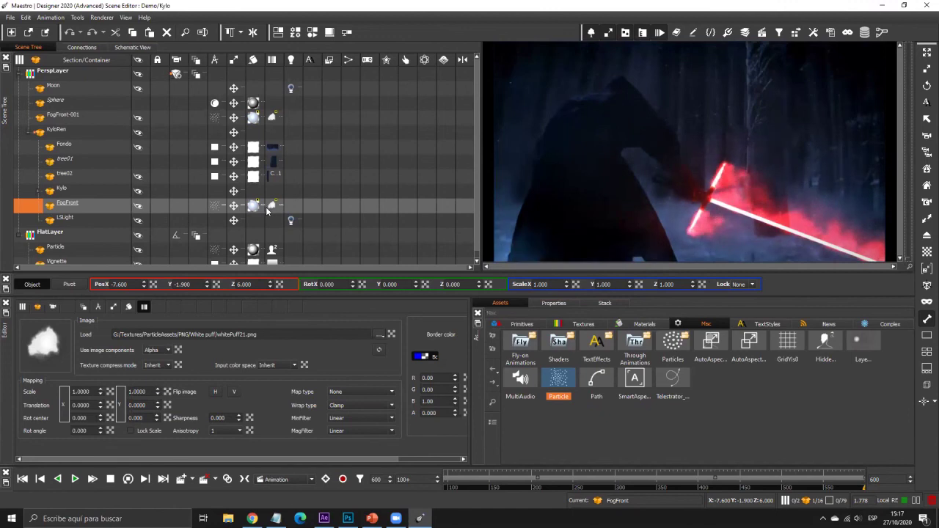
mouse_move(267, 210)
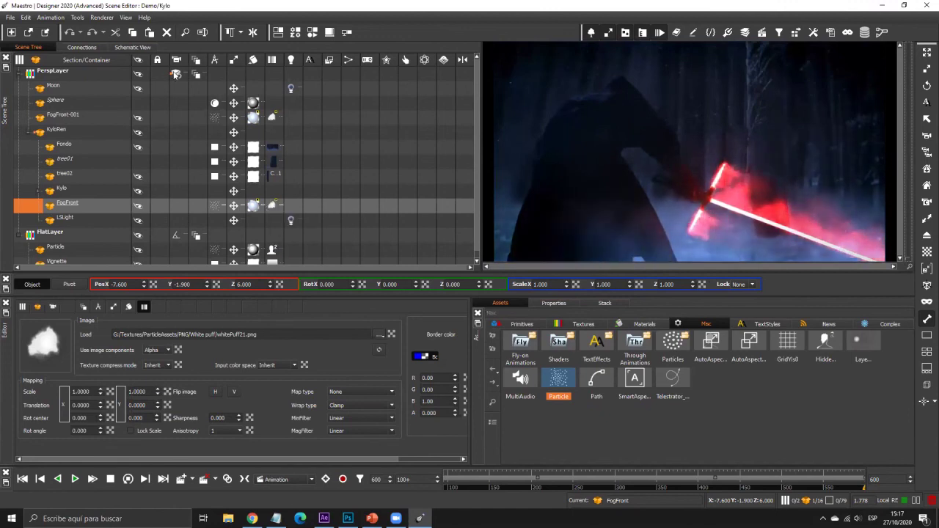
left_click(176, 74)
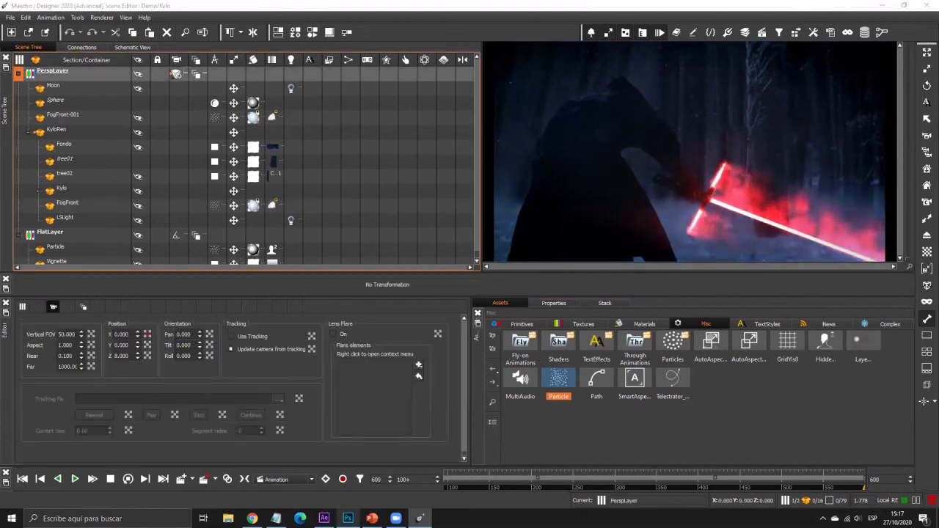
left_click(348, 518)
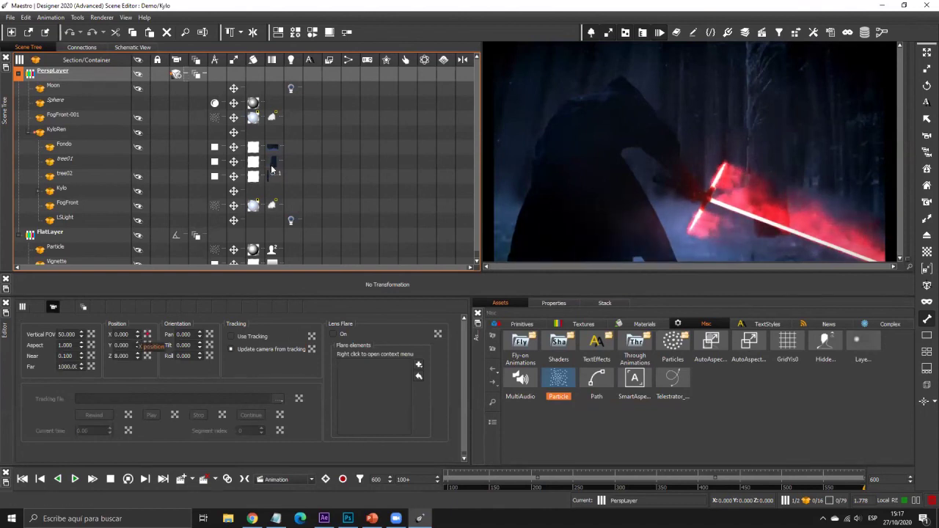
Step: Hide and show again tree02, Fondo and the whole KyloRen group to reveal what each contributes
left_click(136, 178)
left_click(136, 177)
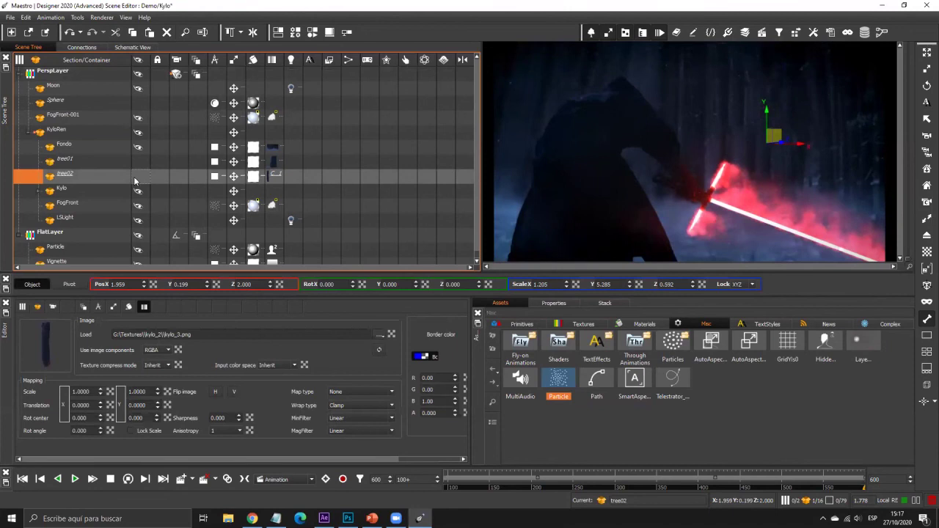
left_click(138, 149)
left_click(138, 150)
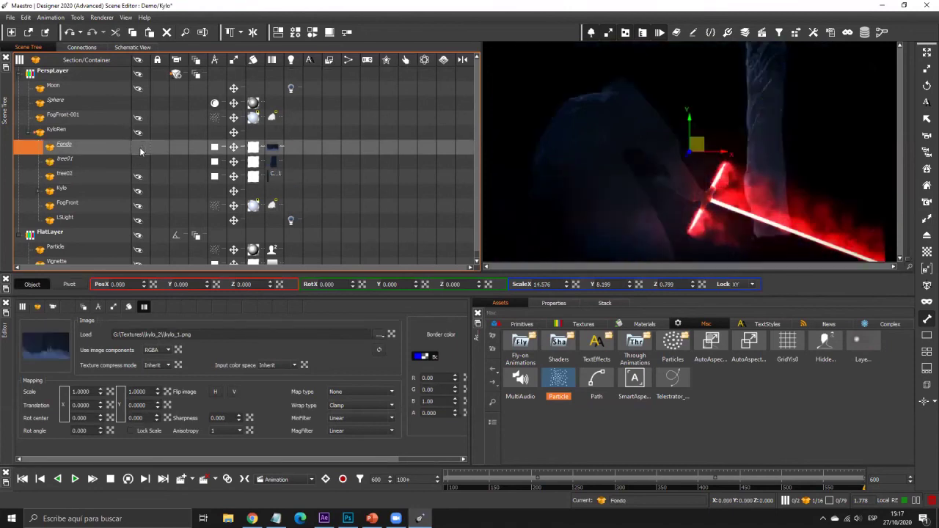
left_click(139, 146)
left_click(136, 133)
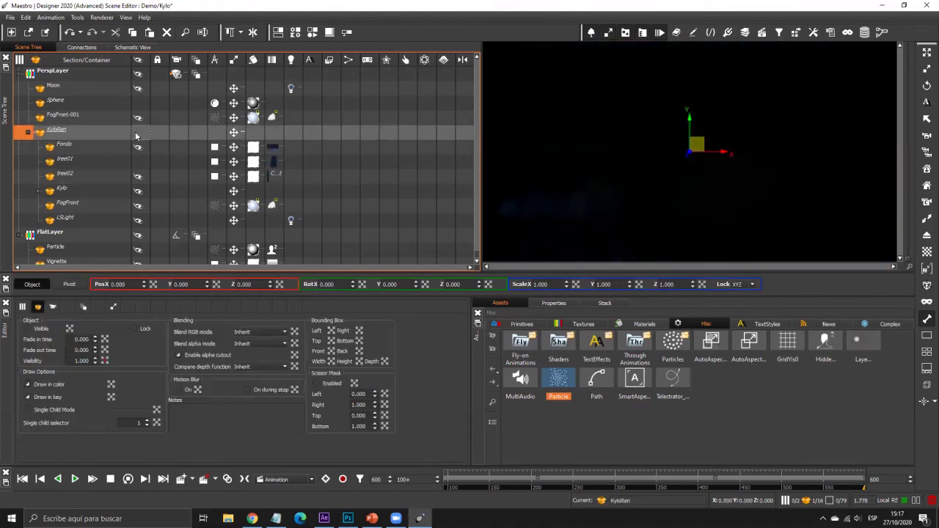
left_click(138, 132)
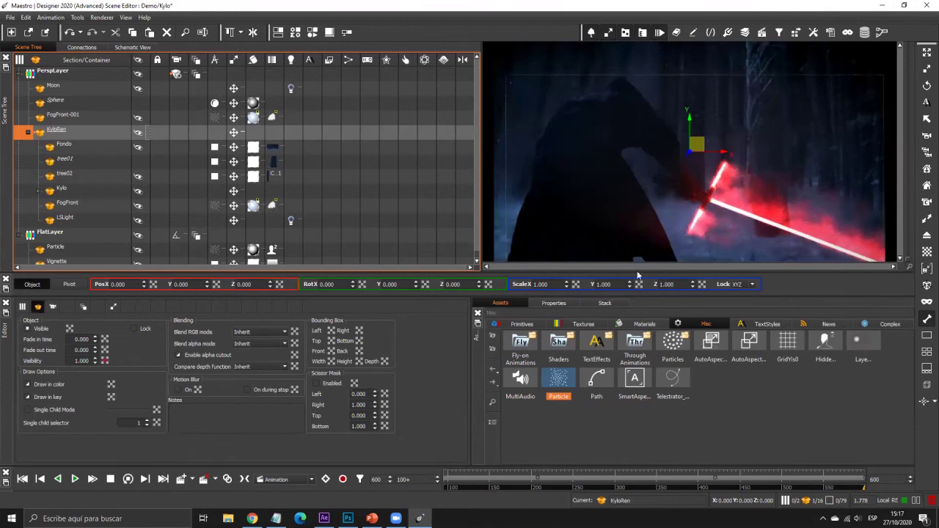
Step: Move the PerspLayer camera along X and Z through the scene, taking it to X 0.500 and Z 4.400
left_click(176, 74)
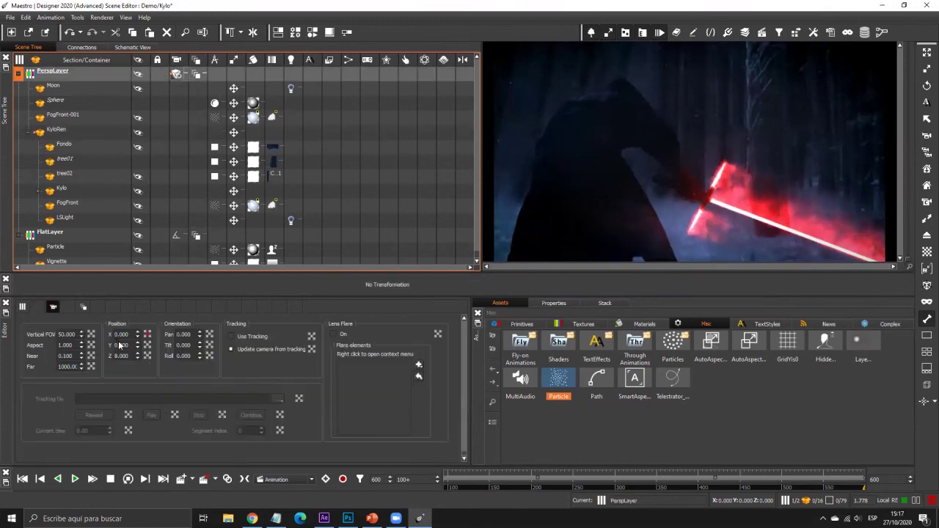
left_click_drag(137, 334, 137, 265)
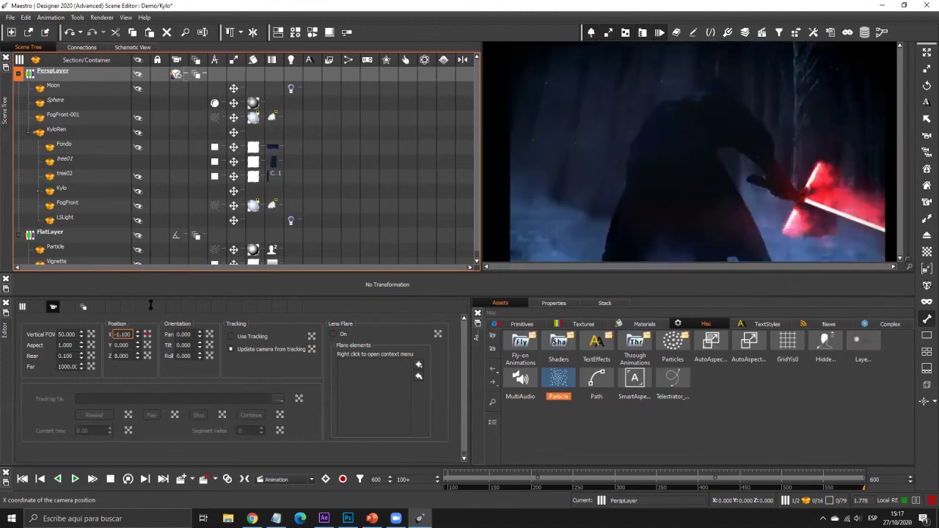
left_click_drag(137, 355, 177, 466)
left_click_drag(170, 371, 206, 360)
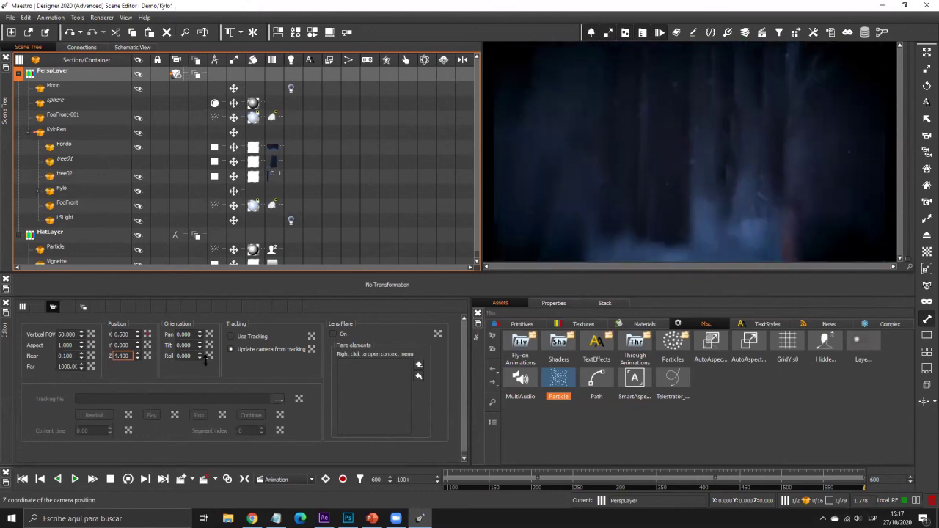
left_click_drag(209, 407, 217, 72)
left_click_drag(136, 359, 181, 167)
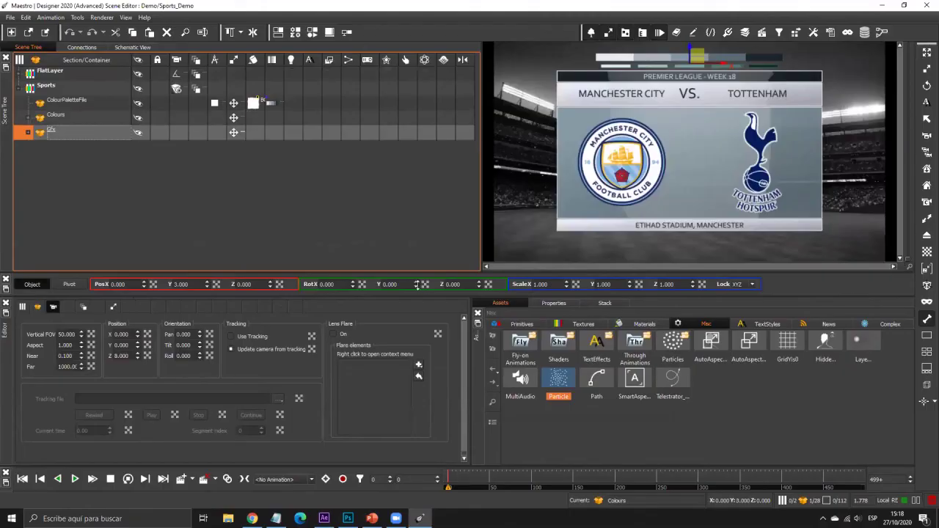
Step: Rotate the Gfx group to -4 degrees on X and 22 degrees on Y, and expand its Match group
left_click_drag(416, 286, 390, 296)
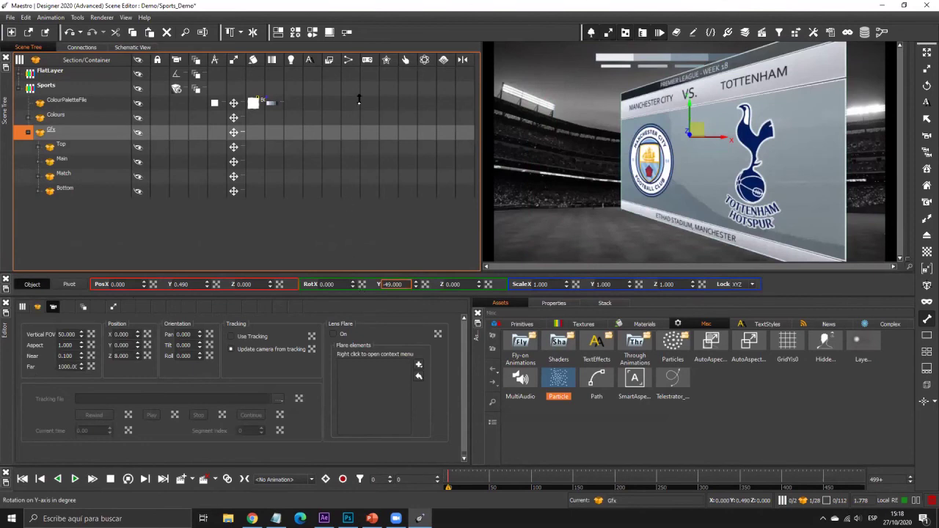
left_click(39, 176)
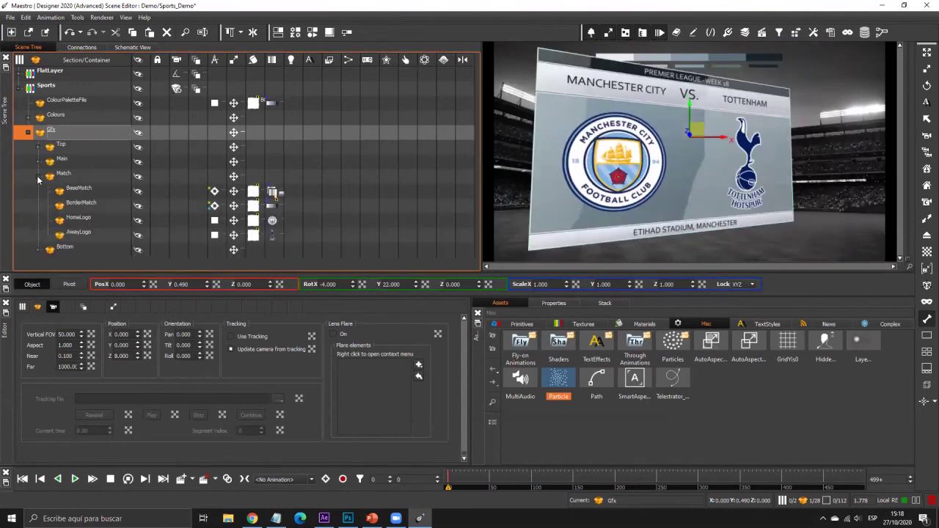
left_click(278, 206)
left_click(380, 336)
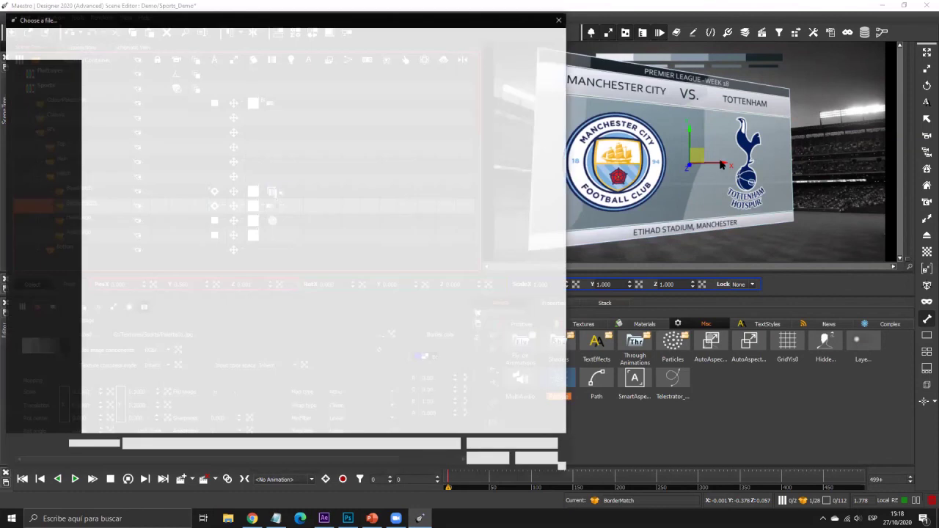
key("Escape")
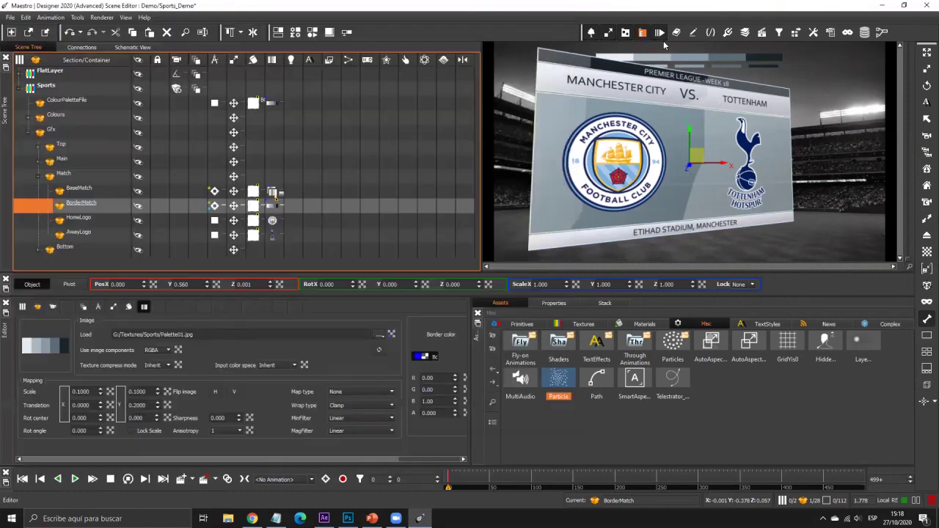
Step: Try out different corner radii on the BaseMain shape in the Main group
left_click(40, 162)
left_click(193, 178)
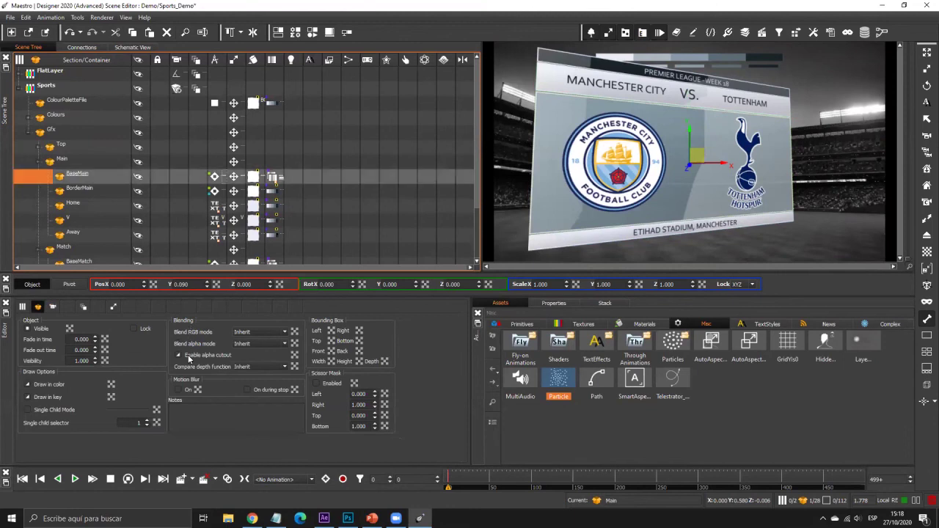
left_click_drag(187, 353, 188, 331)
left_click_drag(187, 384, 192, 365)
left_click_drag(189, 436, 188, 452)
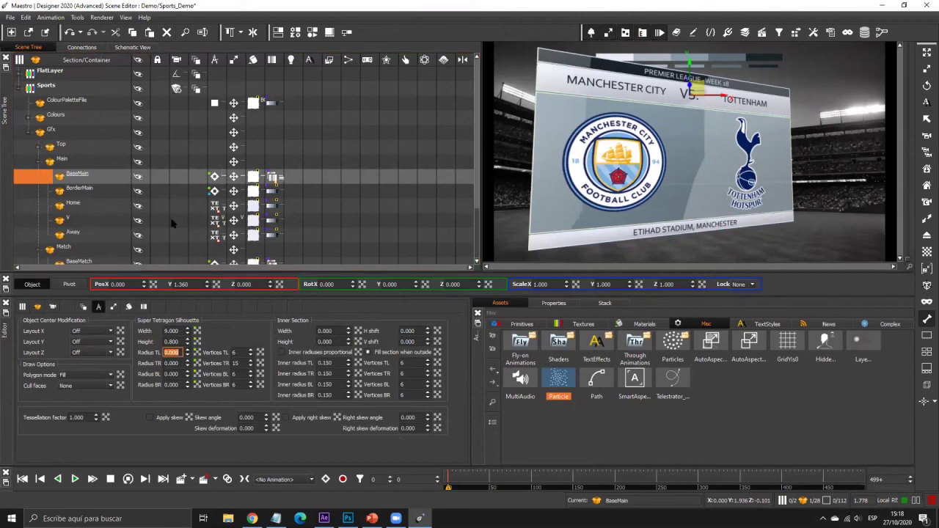
Step: Round the BaseMatch shape's corners with Radius TL 0.400, Radius TR 1.200 and Radius BL 1.100
scroll(69, 228, "down", 3)
left_click(77, 195)
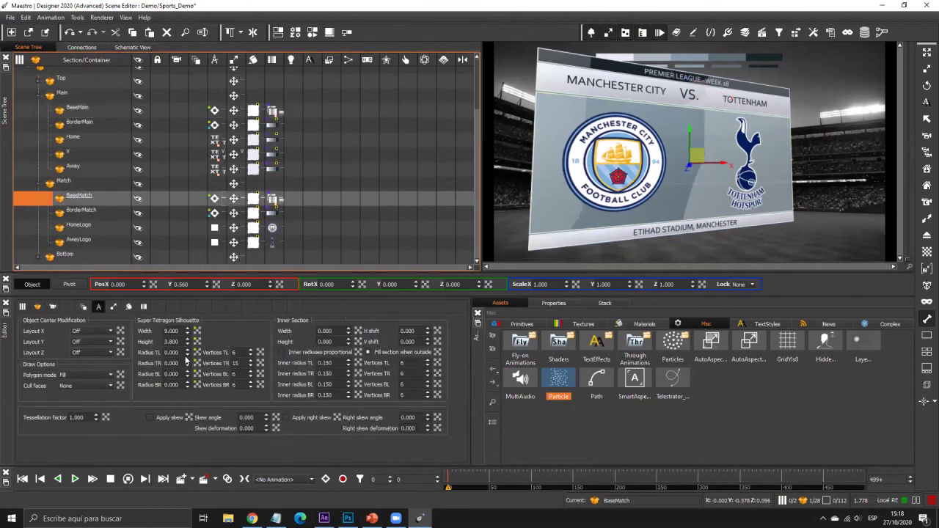
left_click_drag(186, 354, 193, 376)
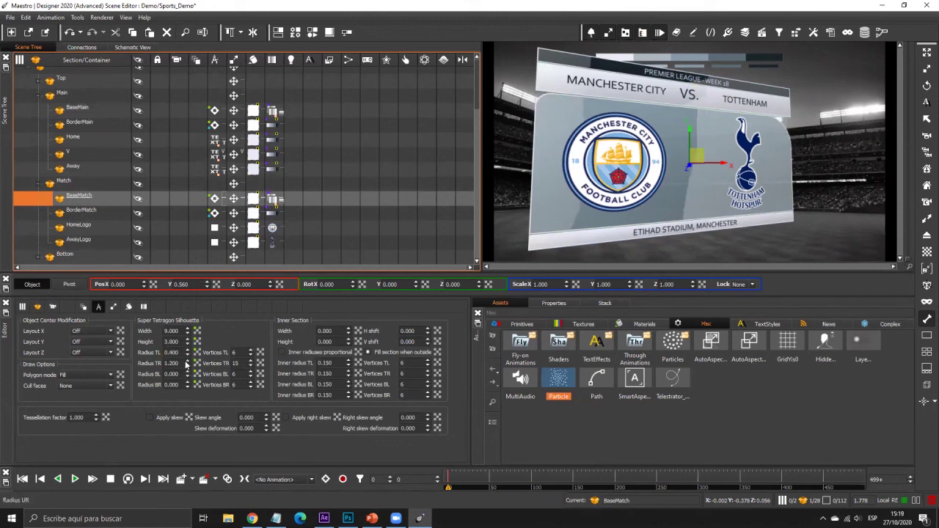
left_click_drag(198, 315, 181, 401)
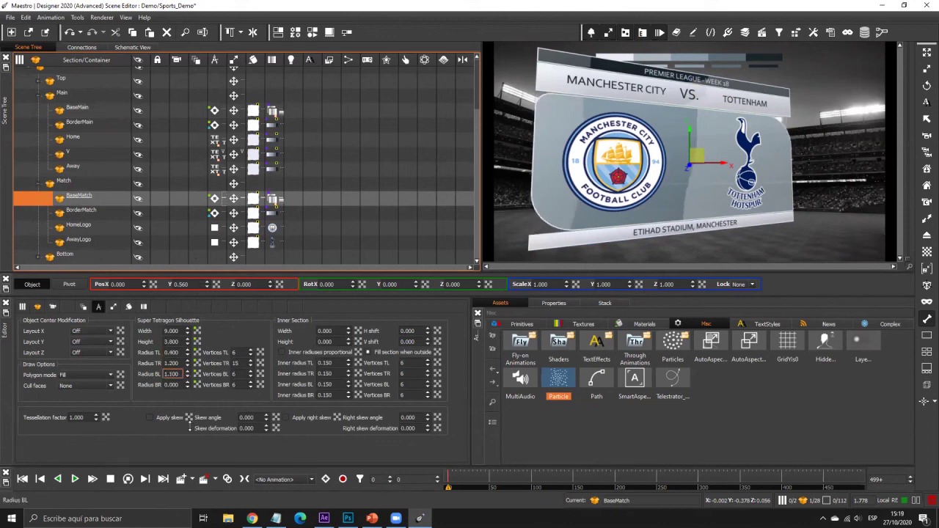
Step: Select the Gfx group and set its Y rotation to 10 degrees
left_click(77, 96)
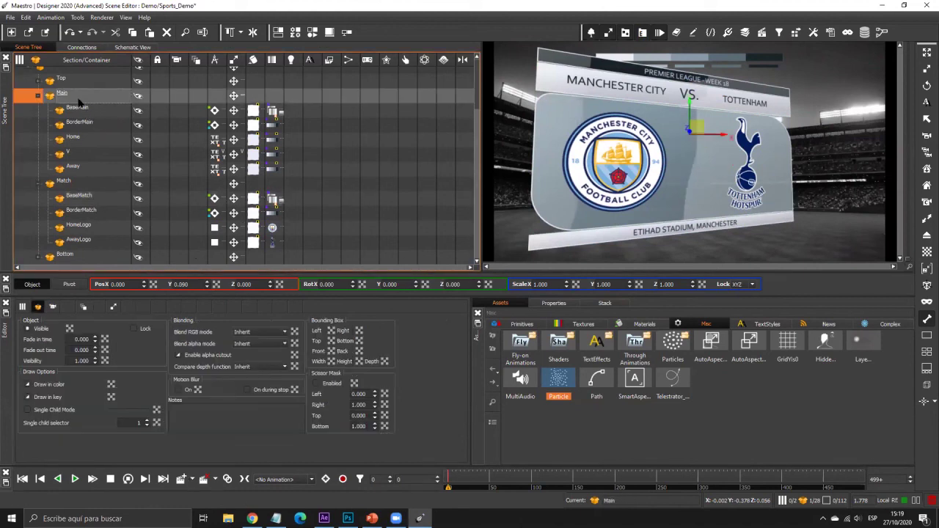
scroll(70, 125, "up", 3)
key("Up")
key("Up")
key("Up")
key("Up")
key("Up")
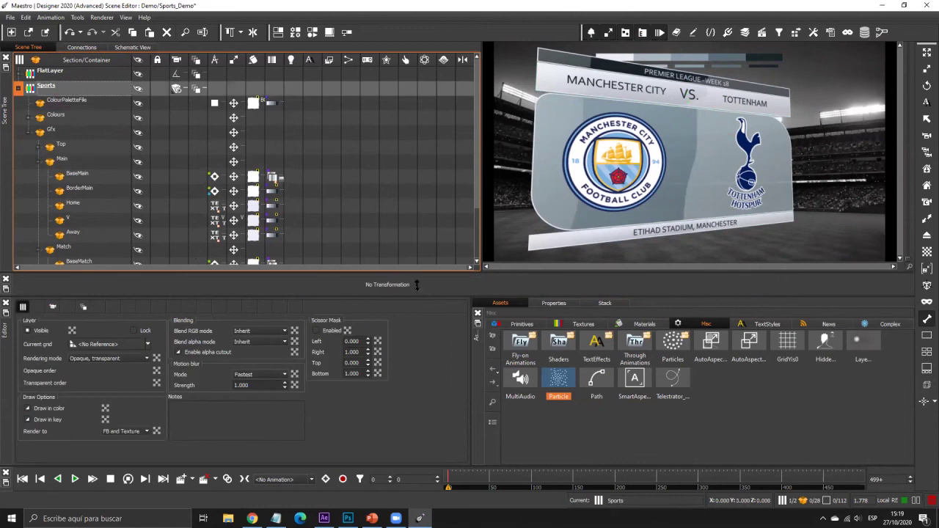
key("Down")
key("Down")
key("Down")
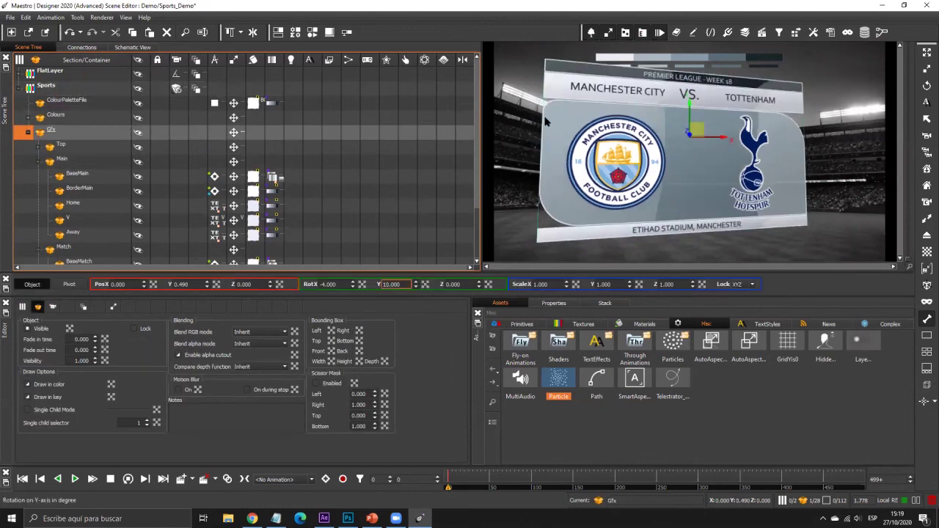
Step: Set the Gfx group's Y rotation to 25 degrees
left_click_drag(558, 78, 627, 86)
type("25")
key("Return")
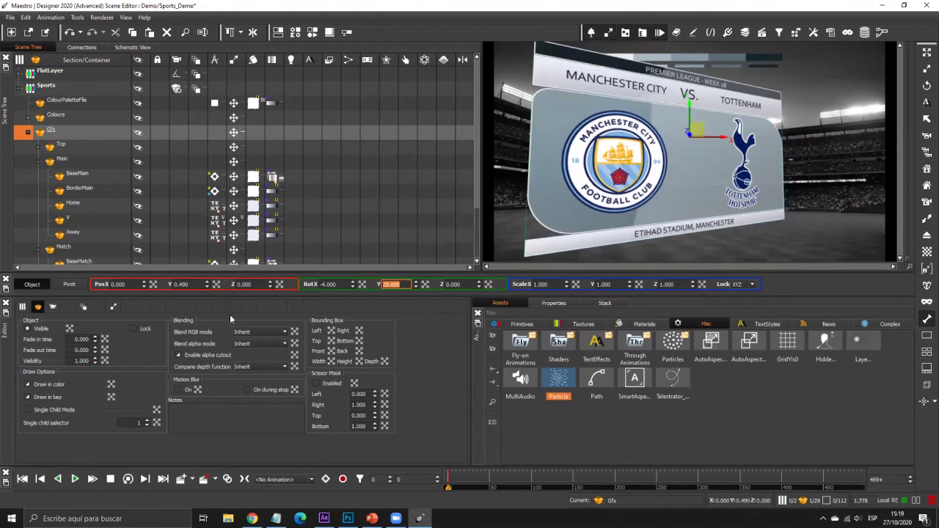
Step: Select the BaseMain shape in the Main group and open its texture for inspection
left_click(224, 270)
key("Down")
key("Down")
key("Down")
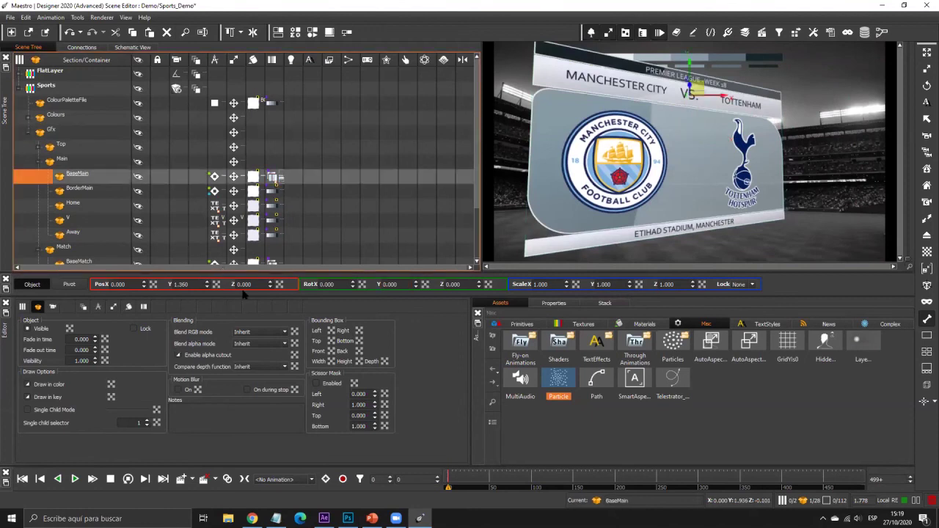
left_click(273, 178)
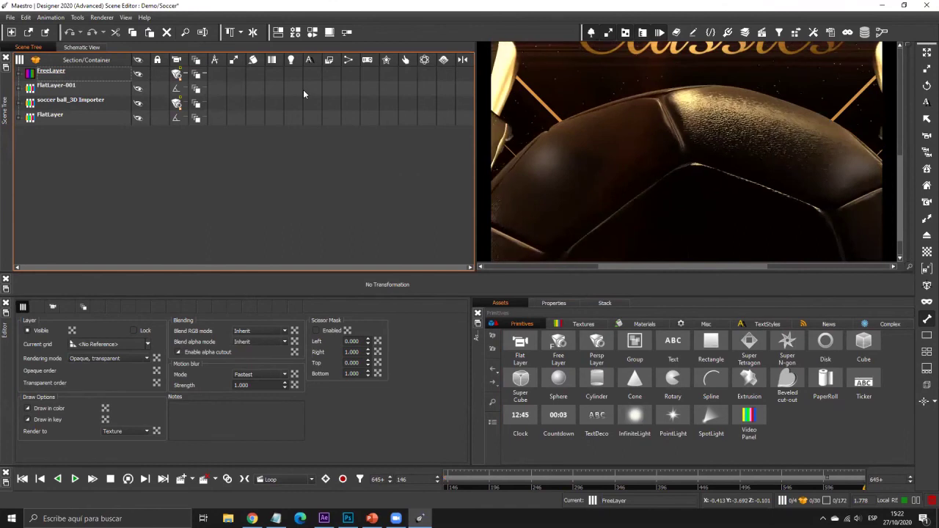
Step: Expand the soccer ball_3D Importer layer down to the ball's Platonic-001 object and open its texture settings
left_click(18, 103)
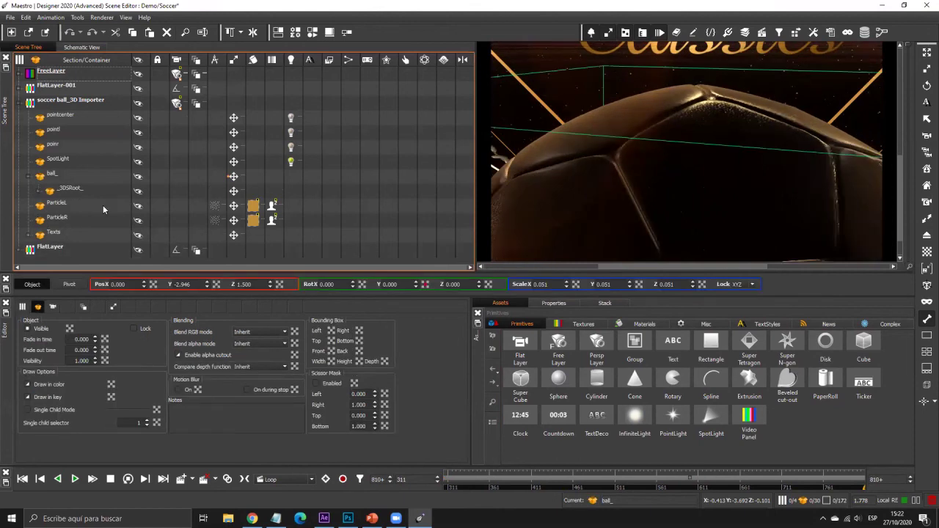
left_click(104, 206)
left_click(272, 206)
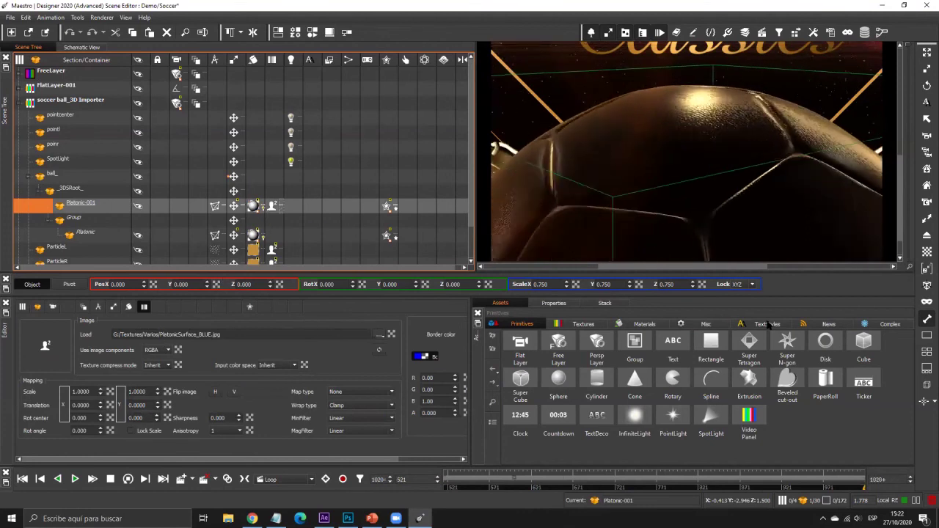
Step: Browse the Shaders assets and inspect the Platonic-001 object's bump shader and its bump texture
left_click(703, 325)
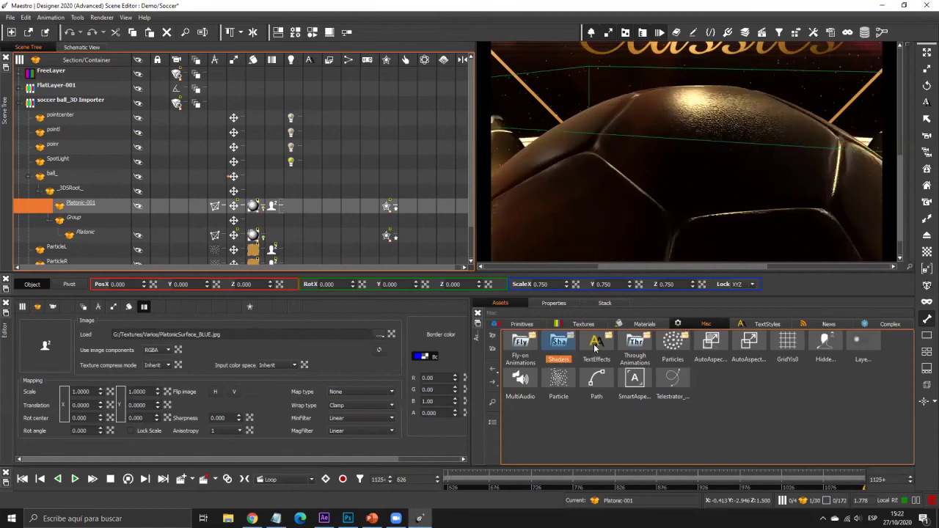
left_click(600, 346)
left_click(388, 207)
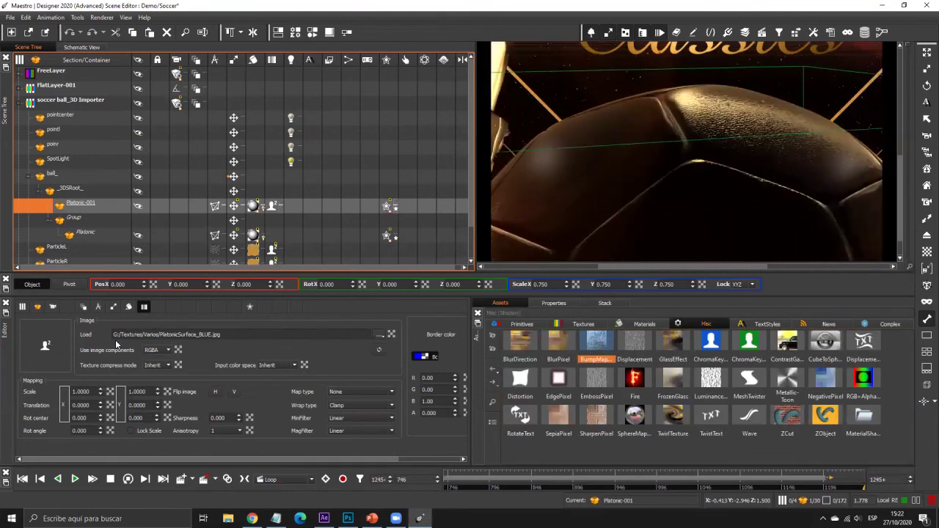
double_click(596, 339)
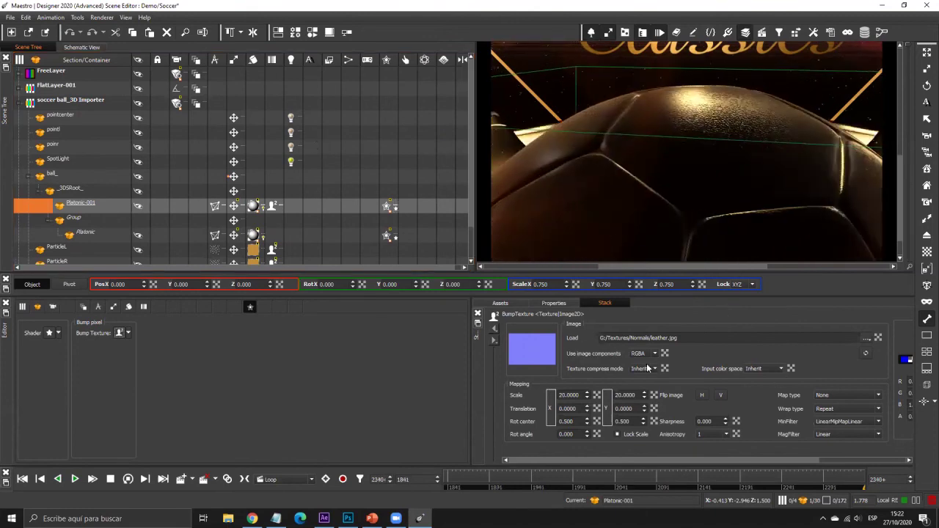
Step: Start a new scene without saving the current soccer scene
left_click(10, 17)
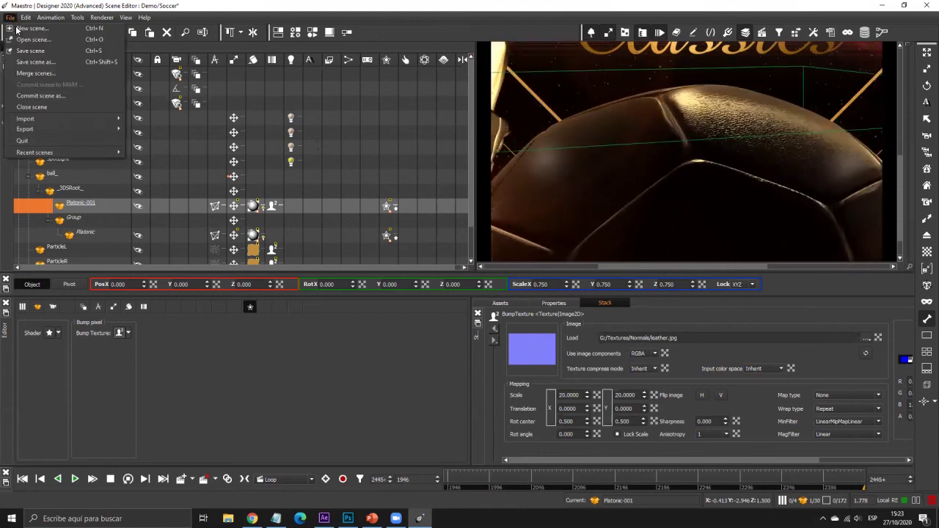
key("ctrl+n")
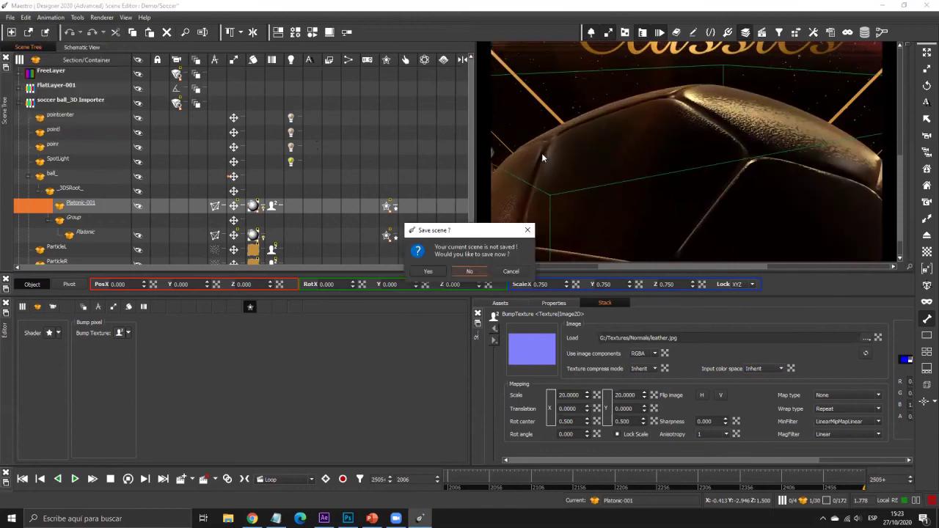
key("Return")
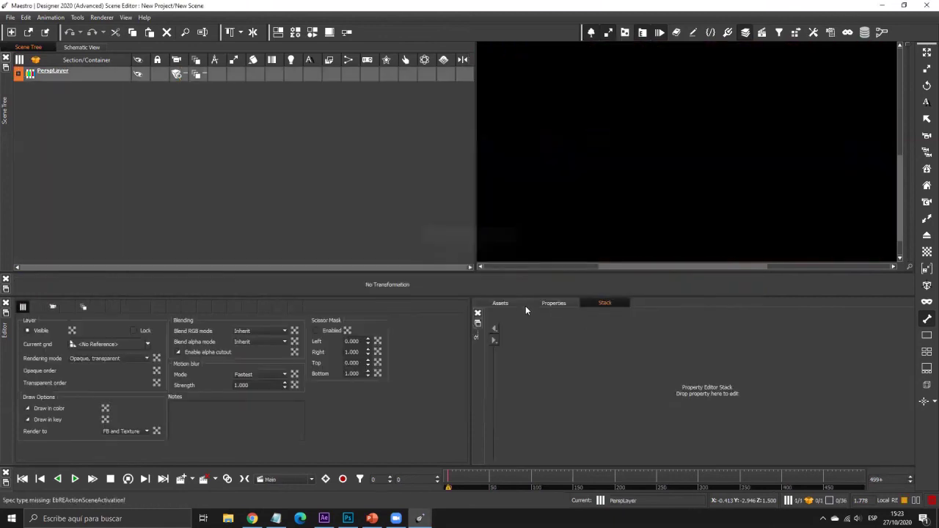
Step: Add an InfiniteLight and a Super Cube to the PerspLayer, and set the cube's Y position to -1.700
left_click(500, 302)
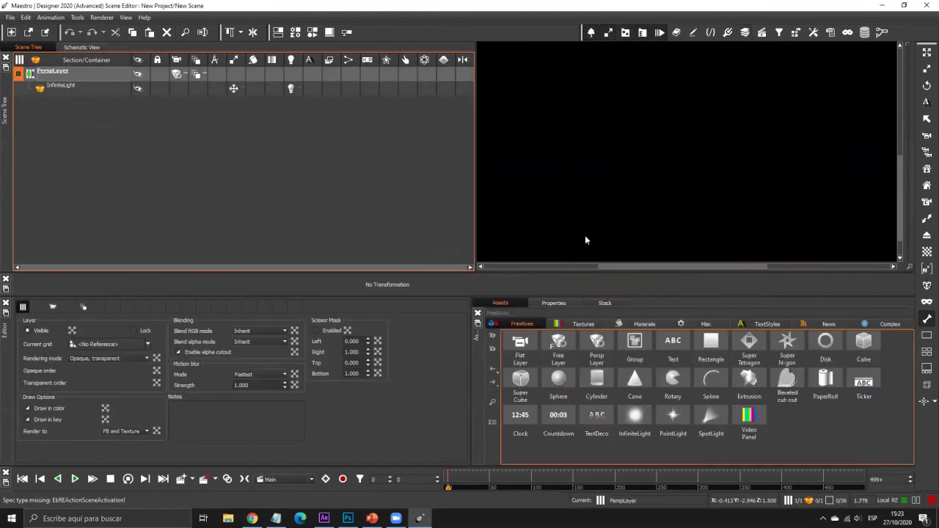
left_click_drag(207, 285, 212, 356)
Step: Give the Super Cube a Multi Texture and assign a new Image to Texture Unit 1
right_click(284, 102)
mouse_move(306, 108)
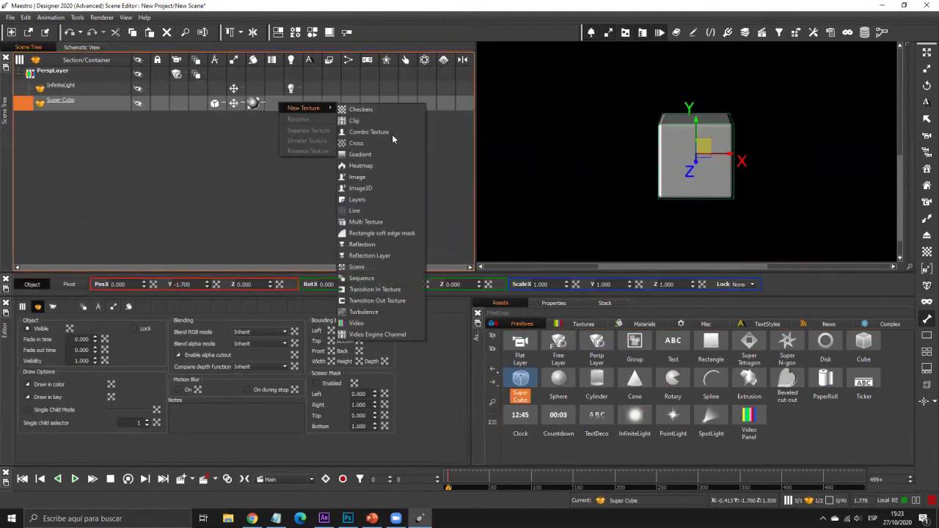
left_click(374, 222)
left_click(152, 334)
mouse_move(183, 348)
left_click(231, 376)
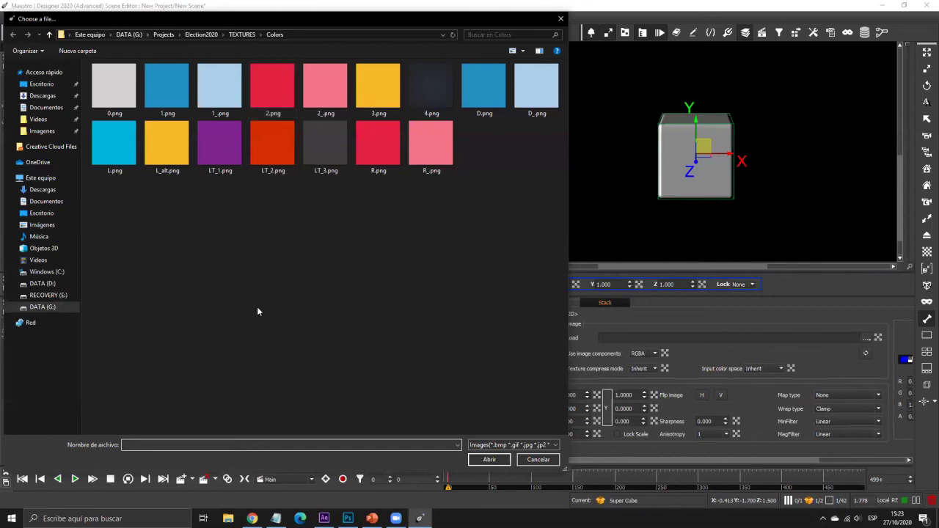
Step: Load the brick image 154.JPG from G:/Textures/Normals into the Texture Unit 1 image
left_click(129, 34)
scroll(168, 103, "down", 15)
left_click(157, 107)
scroll(157, 107, "up", 4)
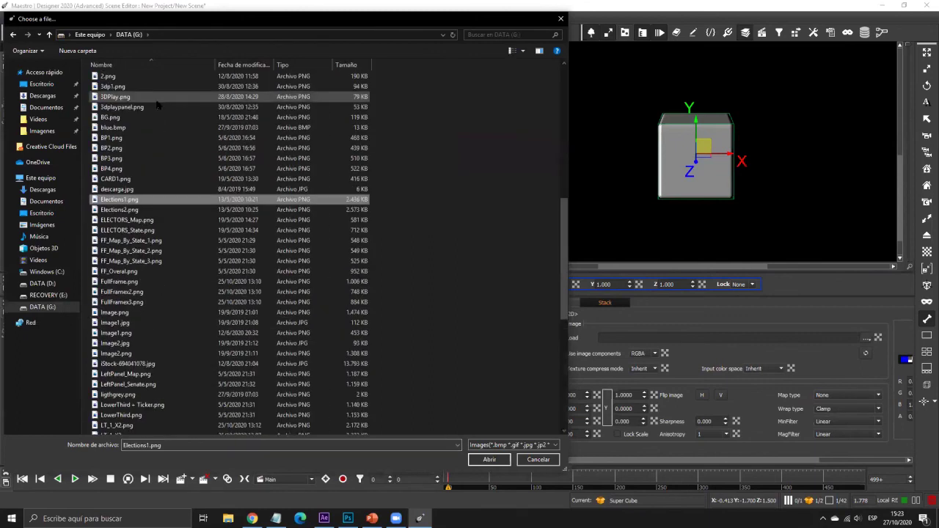
scroll(147, 108, "up", 5)
double_click(128, 110)
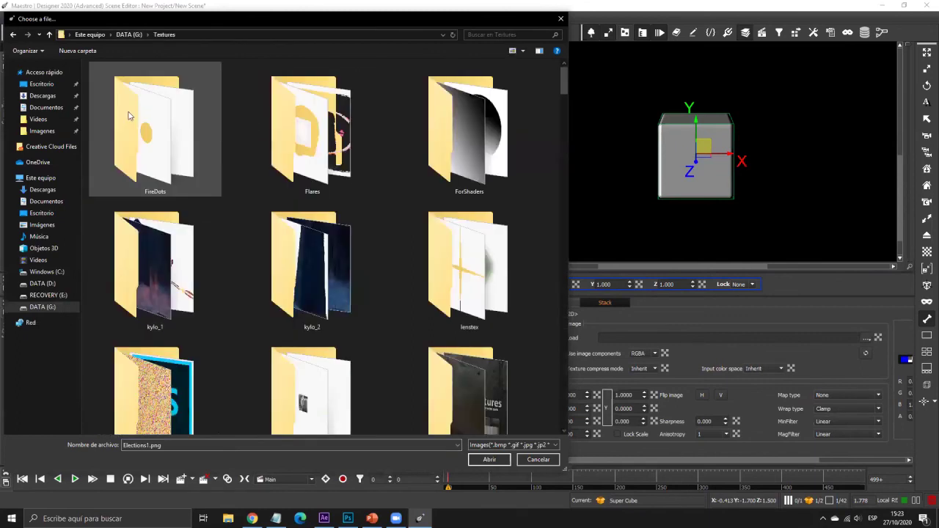
scroll(128, 115, "down", 3)
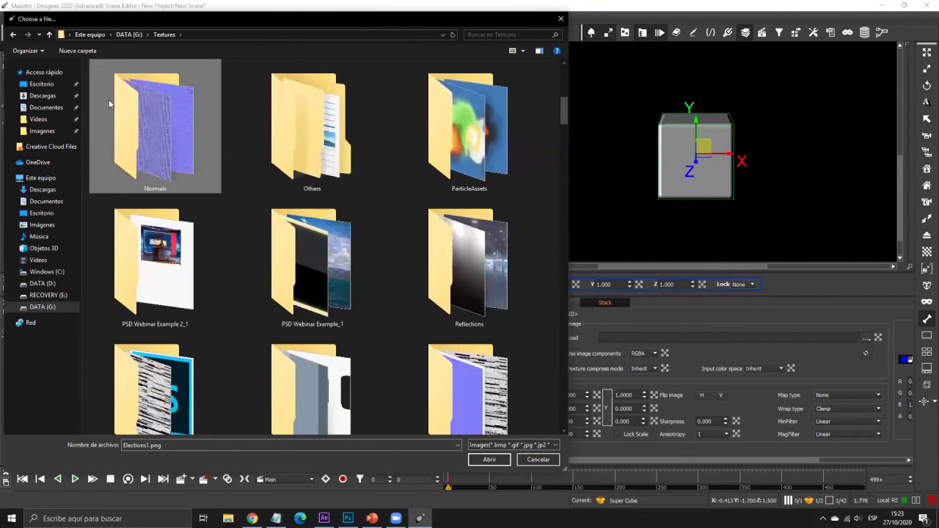
key("Return")
left_click(432, 320)
double_click(286, 382)
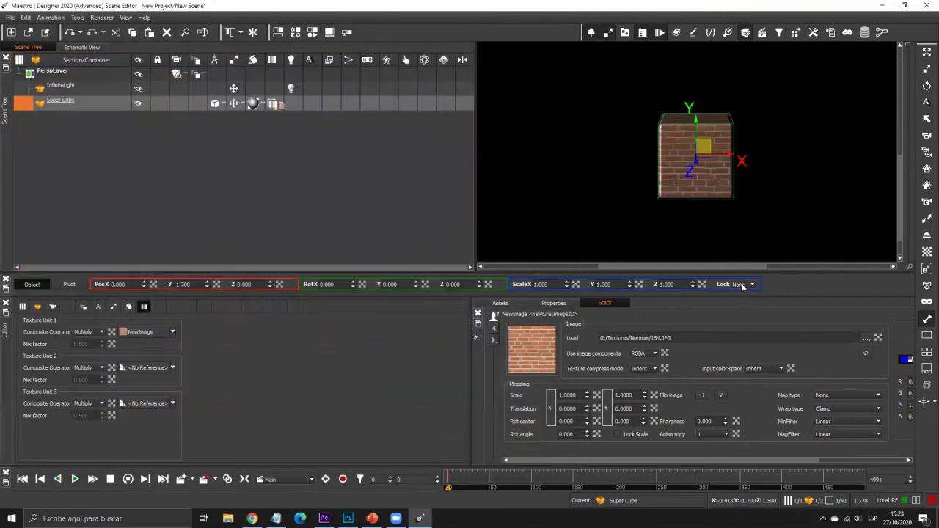
Step: Lock the Super Cube's scale proportionally on XYZ
left_click(741, 285)
left_click(740, 299)
Step: Add a new Image to Texture Unit 2, load 07.jpg from G:/Textures/Reflections, and set its map type to SphereMap
right_click(152, 371)
mouse_move(176, 388)
left_click(236, 375)
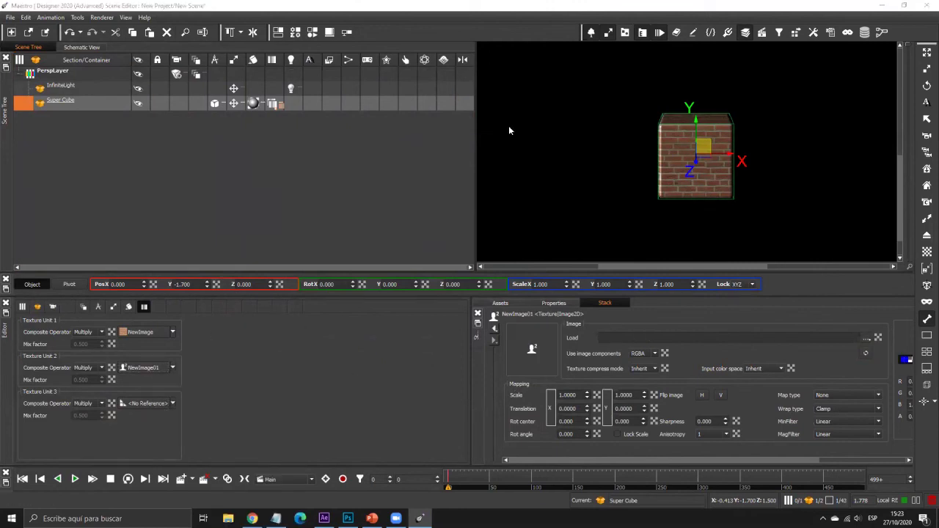
left_click(867, 338)
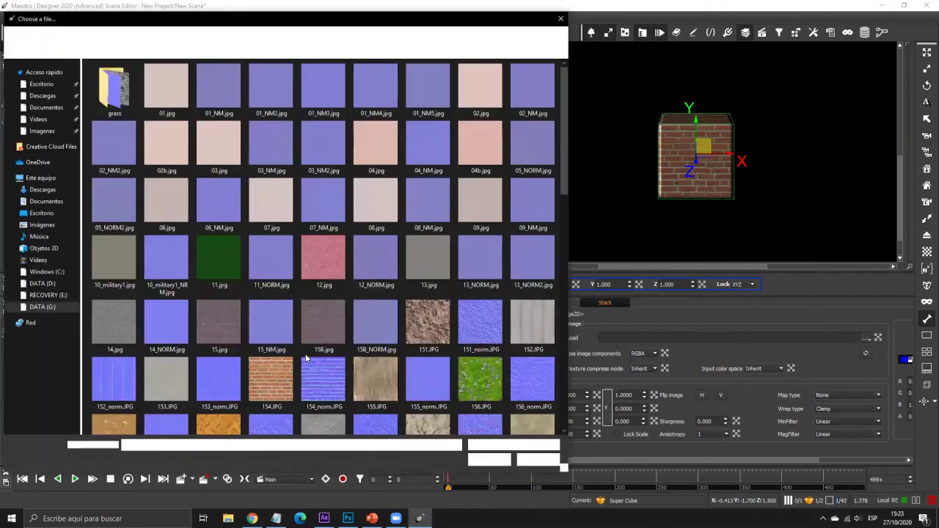
key("alt+Up")
scroll(469, 226, "down", 3)
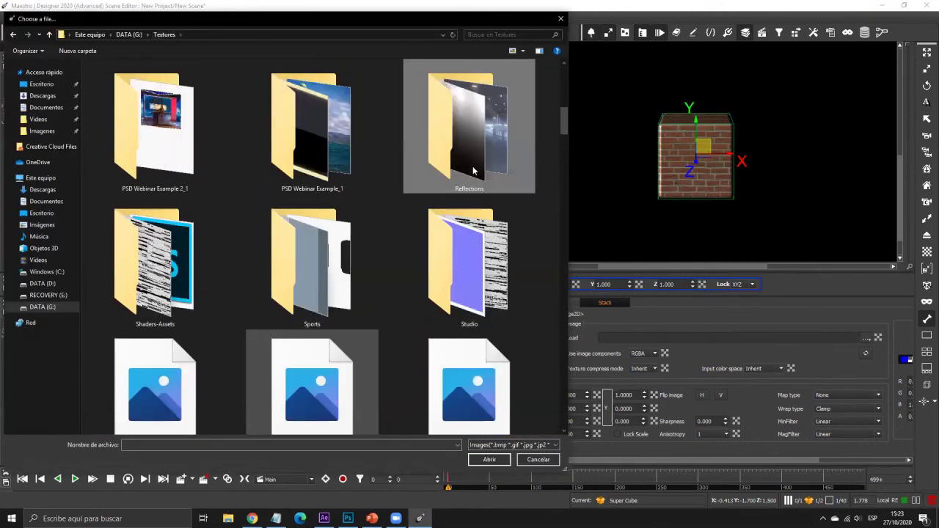
double_click(464, 168)
left_click(171, 163)
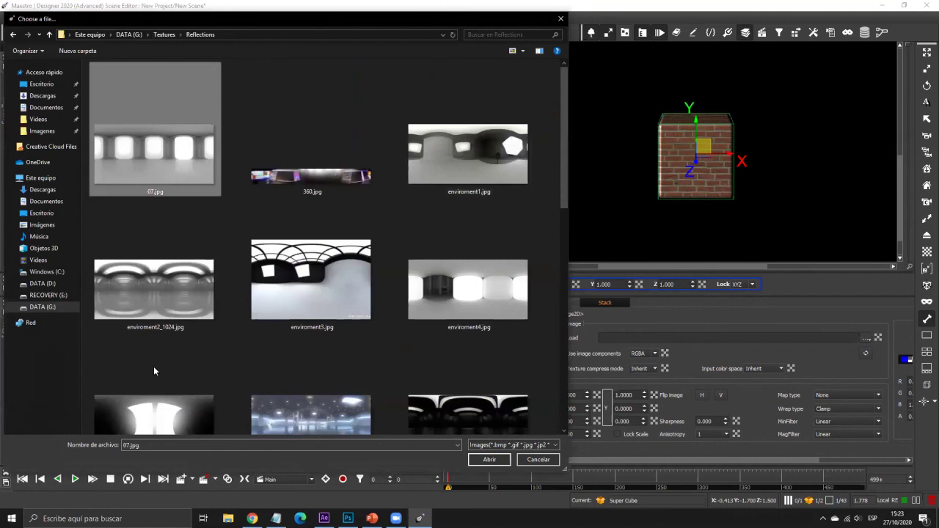
left_click(489, 459)
left_click(833, 395)
left_click(830, 416)
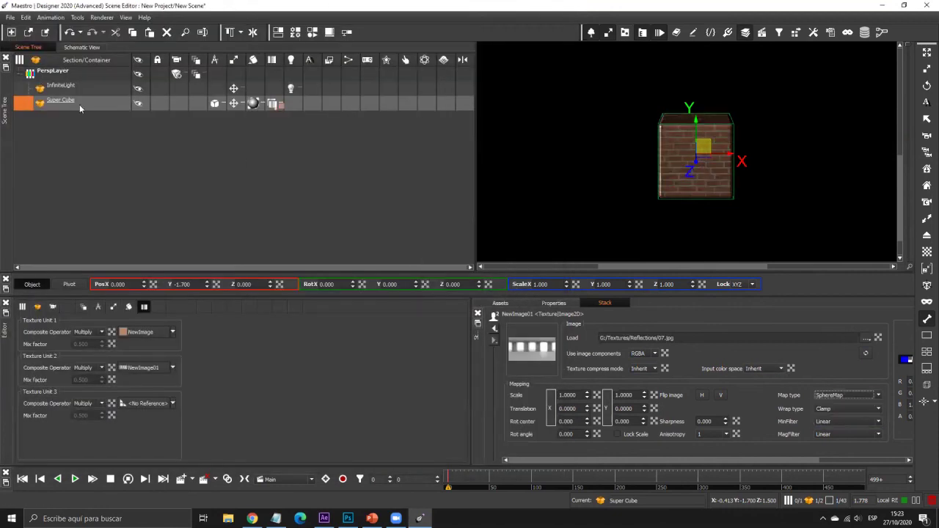
Step: Scale the Super Cube uniformly to 1.930 and rotate it to 41 degrees on Y
left_click_drag(567, 285, 236, 168)
left_click_drag(417, 286, 257, 124)
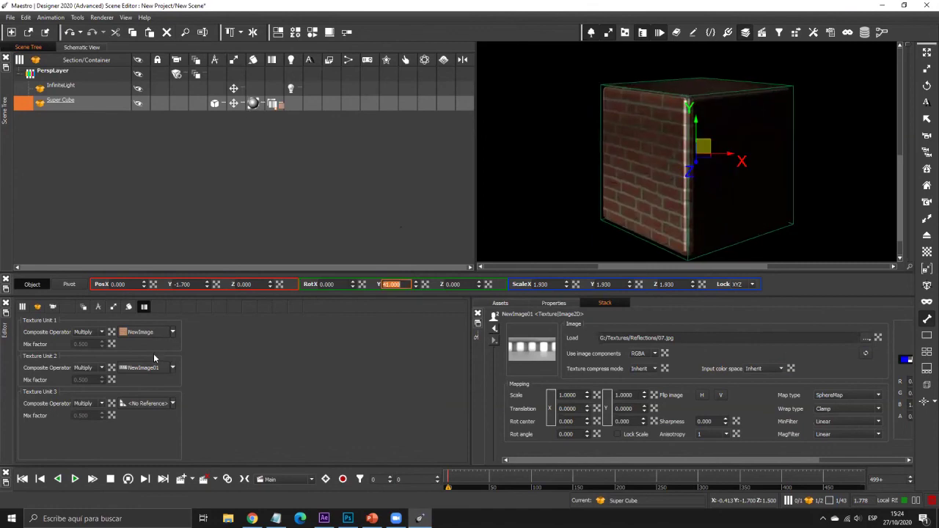
Step: Replace the Texture Unit 1 image with texturemate_metal05.jpg from G:/Textures/Metales
left_click(147, 331)
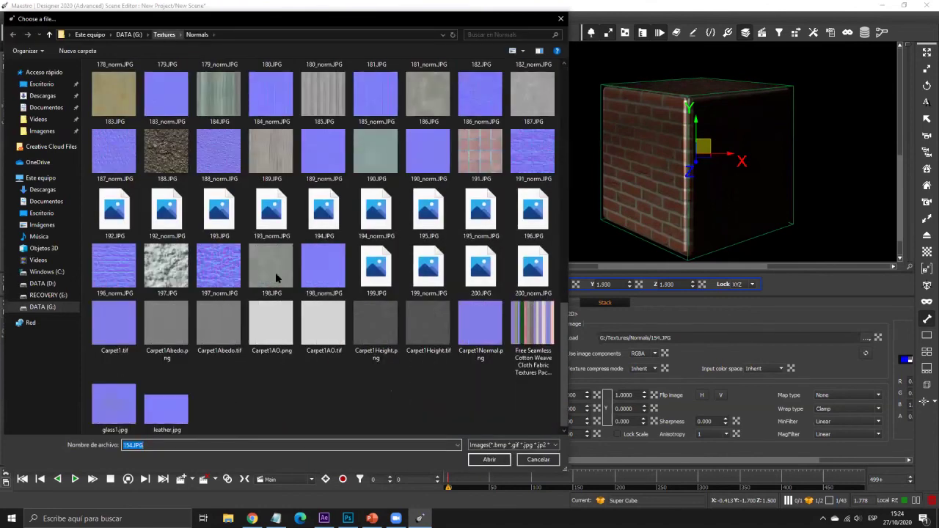
double_click(486, 234)
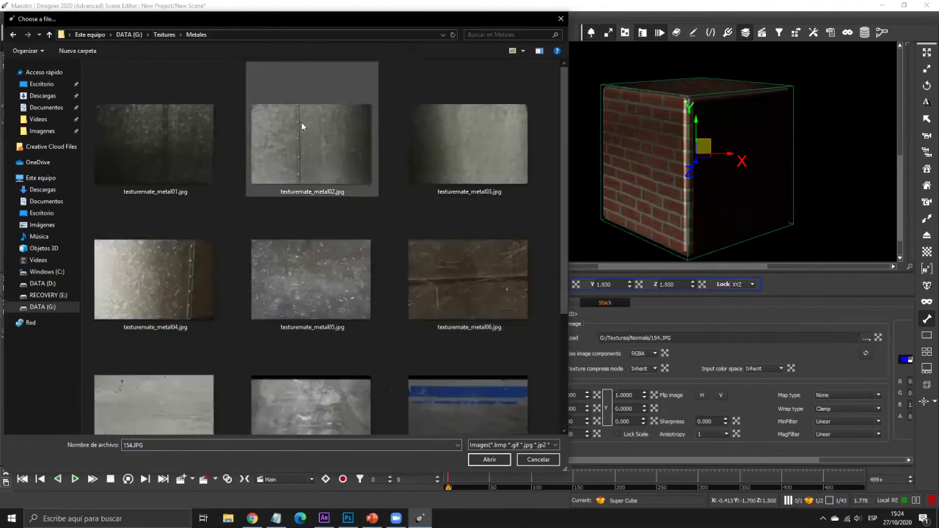
scroll(304, 133, "down", 2)
left_click(301, 140)
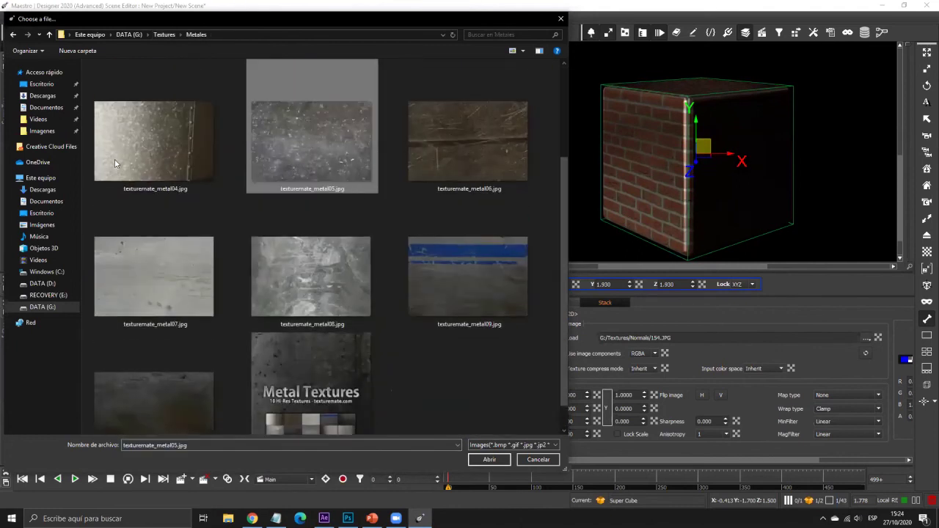
key("Return")
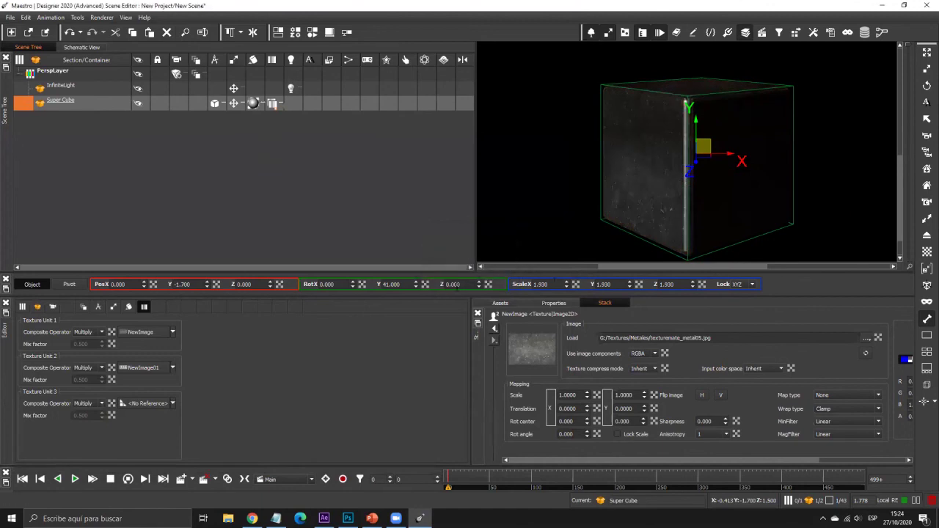
Step: Rotate the Super Cube to -31 degrees on Y and try the Mix operator on Texture Unit 2 with a mix factor of 0.540
left_click(391, 284)
type("-39")
key("Return")
left_click_drag(454, 114, 454, 93)
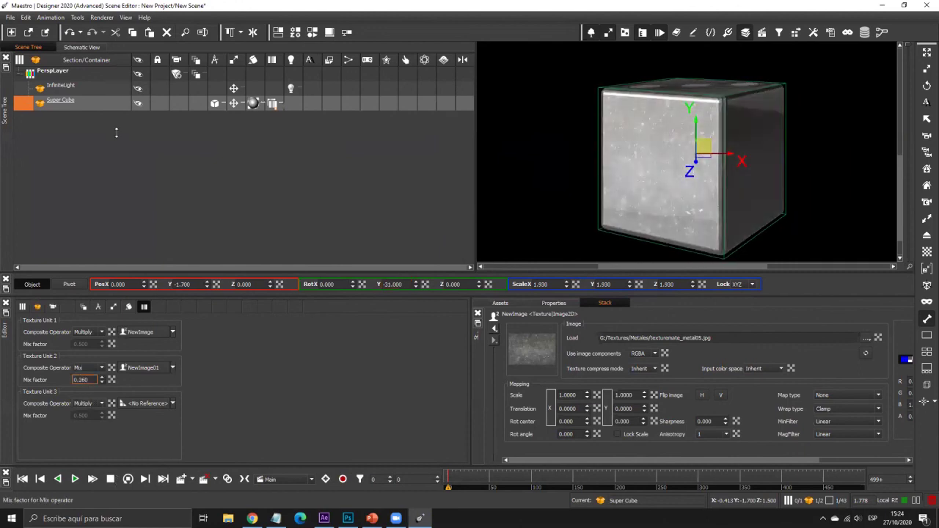
Step: Set Texture Unit 2's composite operator to Multiply and rotate the Super Cube to 14 degrees on Y
left_click(96, 368)
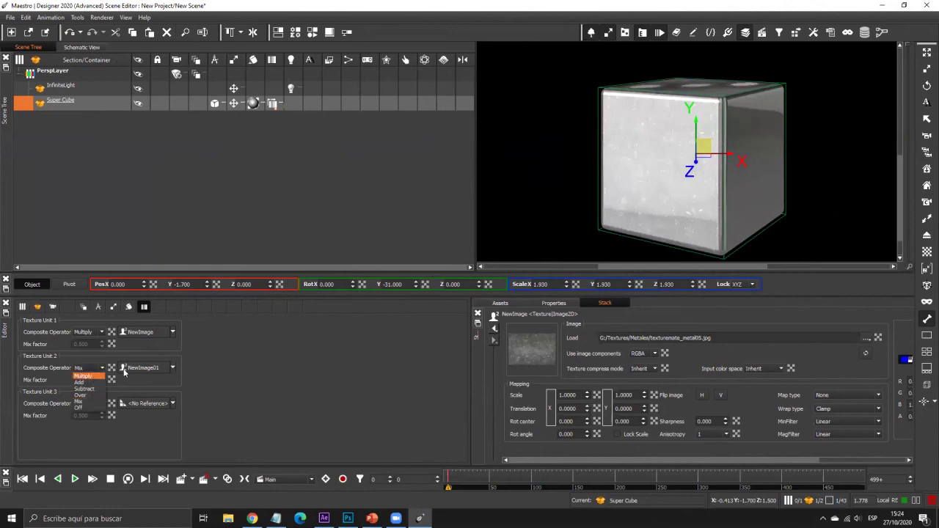
left_click(83, 376)
left_click(80, 105)
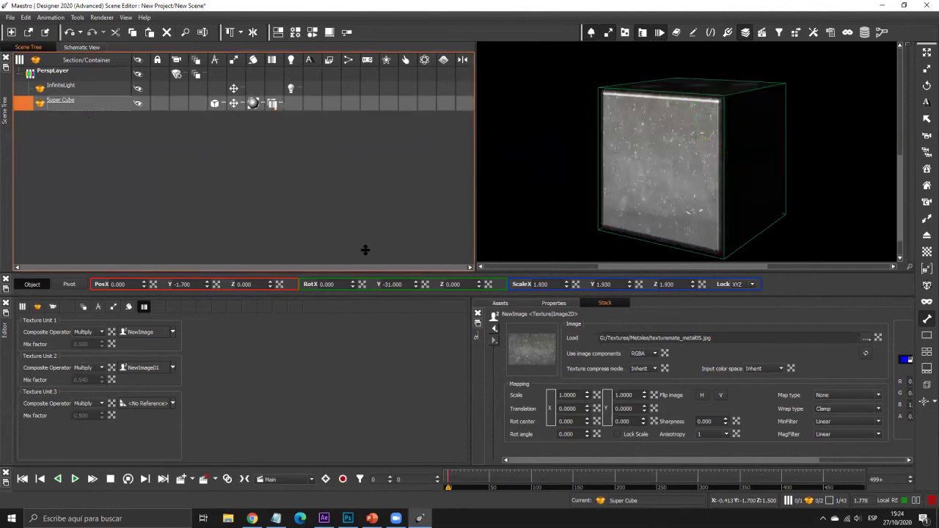
left_click_drag(415, 288, 301, 99)
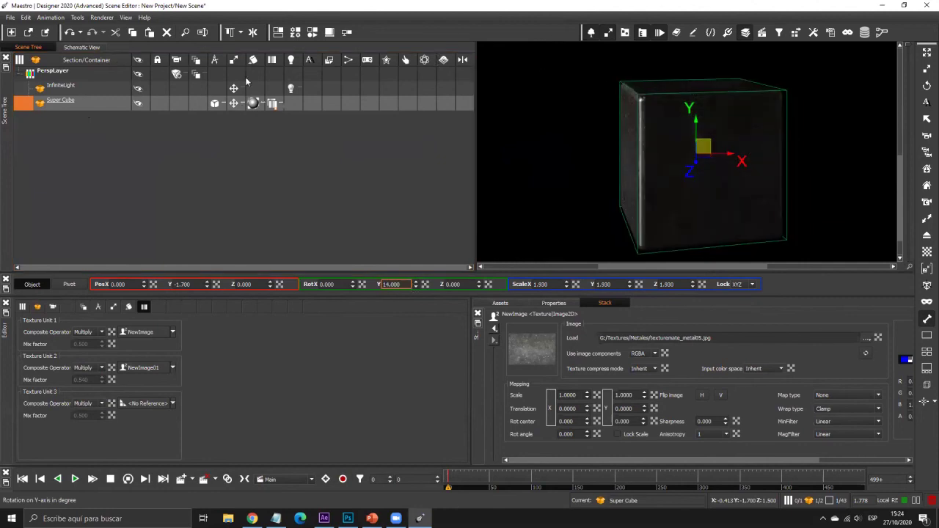
Step: Replace the Super Cube's multi texture with an Image texture and load 158.JPG from G:/Textures/Normals
right_click(272, 107)
mouse_move(297, 112)
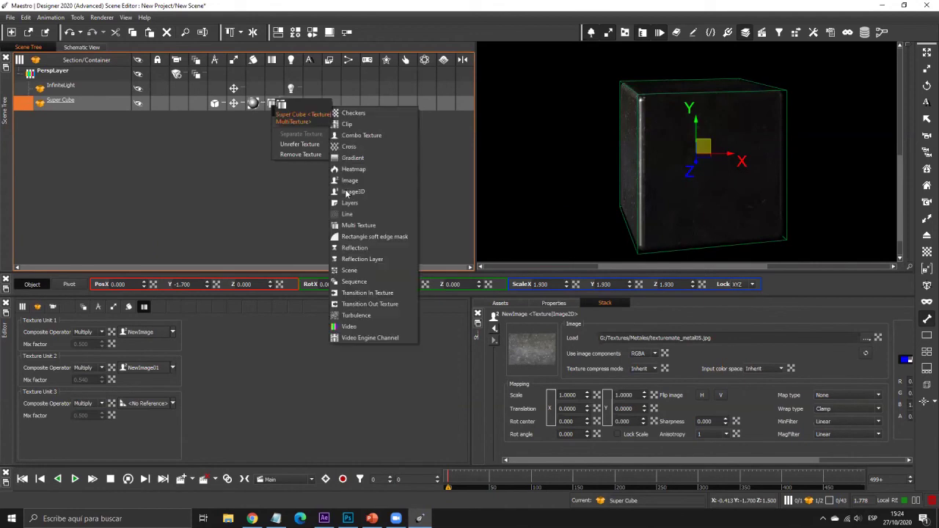
left_click(351, 180)
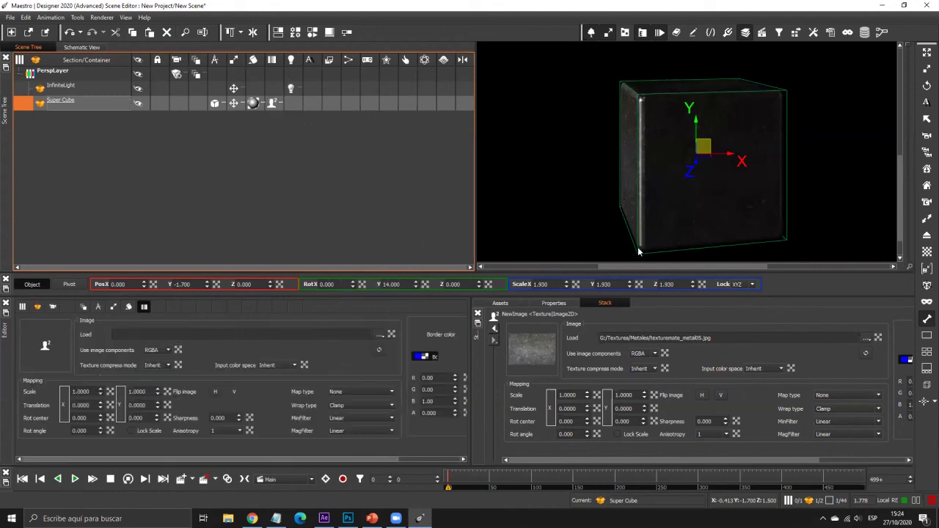
left_click(379, 335)
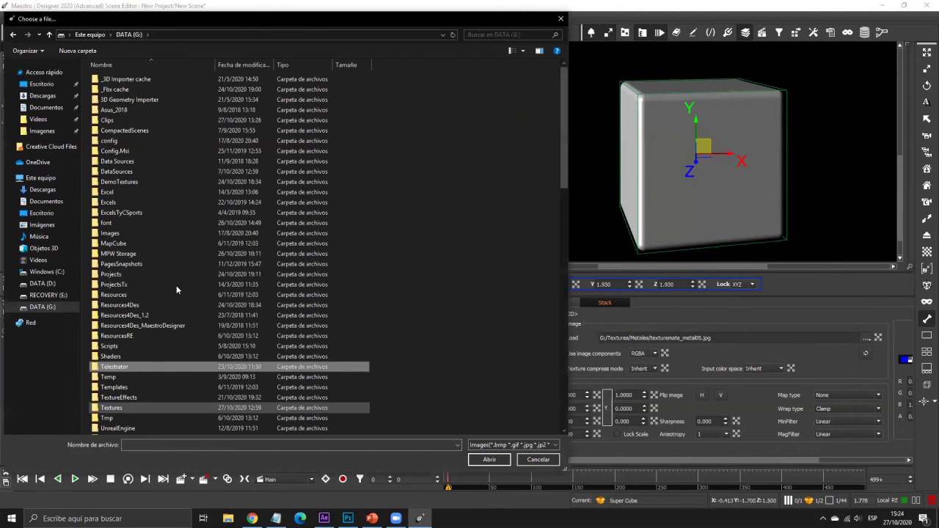
key("Return")
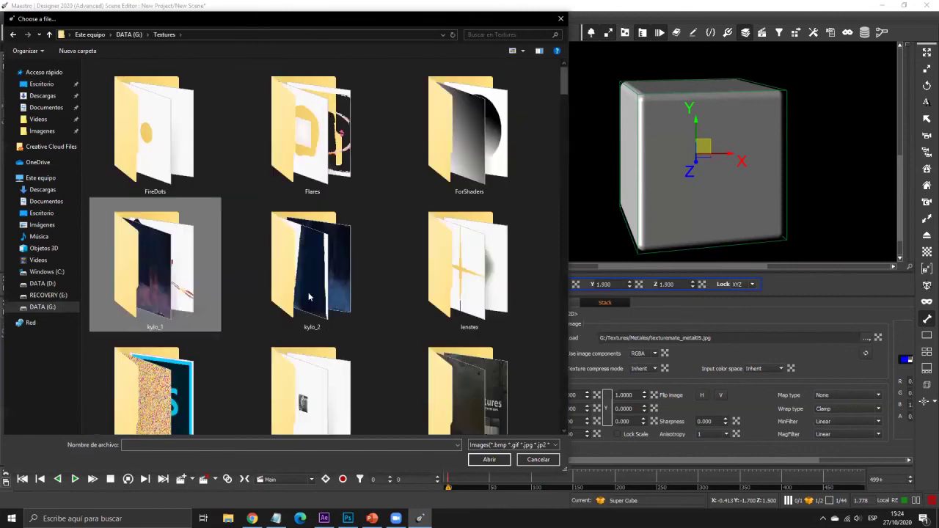
scroll(229, 272, "down", 5)
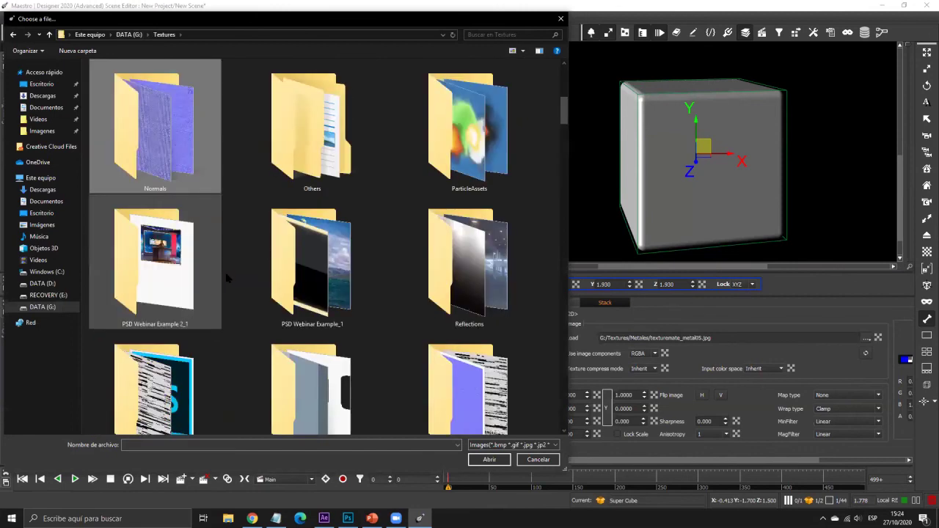
key("Return")
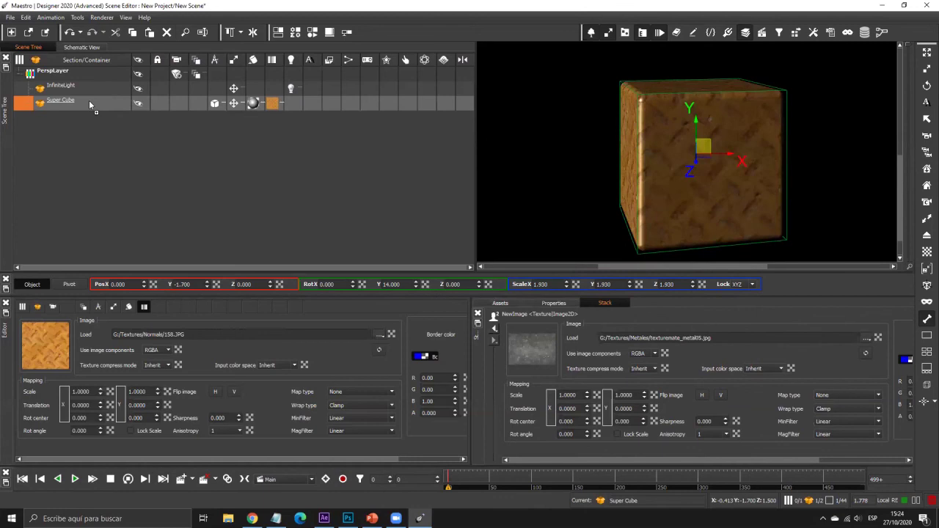
Step: Apply the BumpMap shader to the Super Cube and load 158_norm.JPG from G:/Textures/Normals as its bump texture
left_click(500, 302)
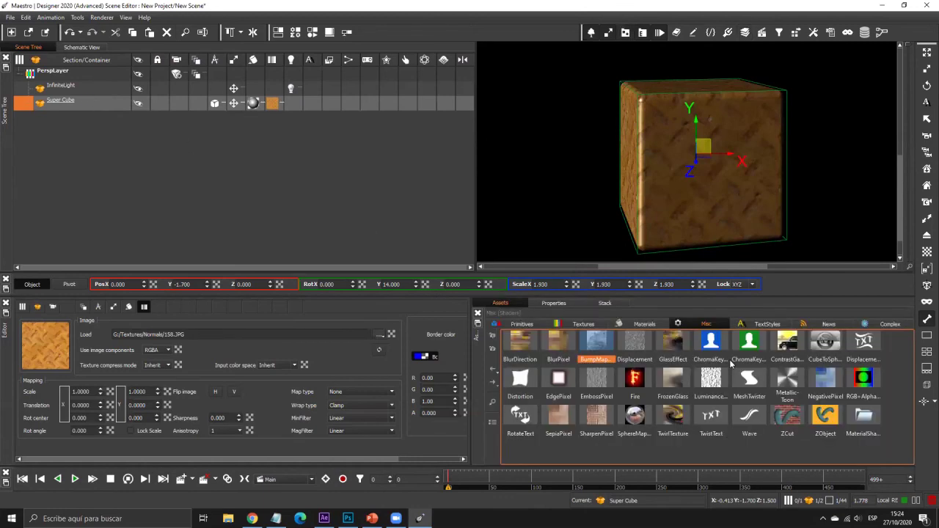
double_click(596, 344)
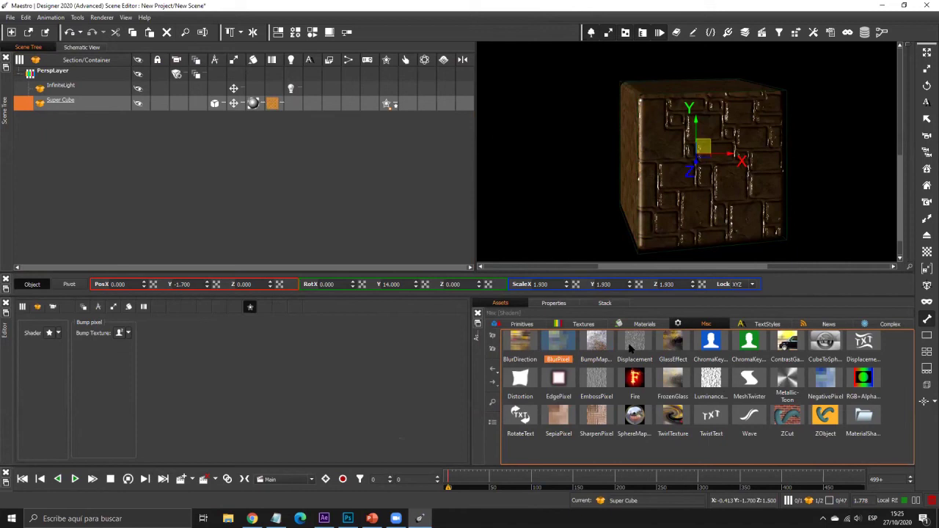
left_click(605, 302)
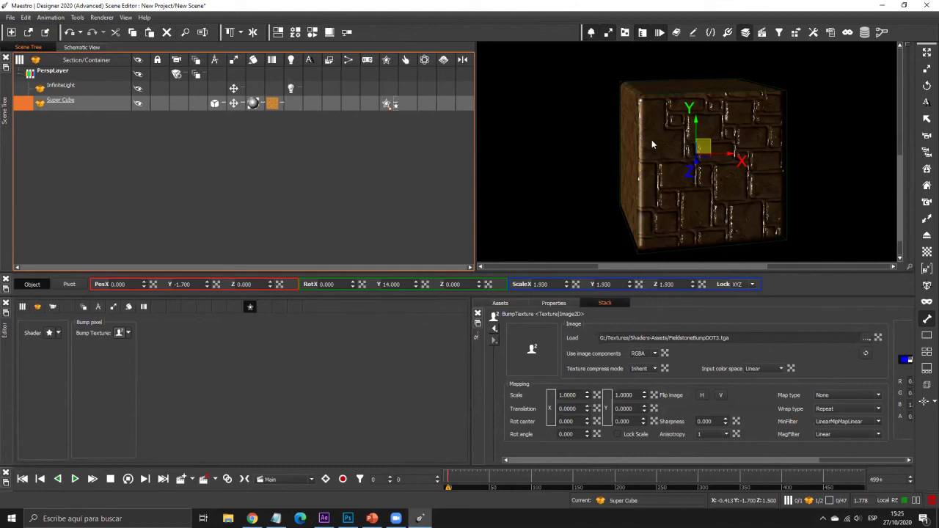
left_click(869, 339)
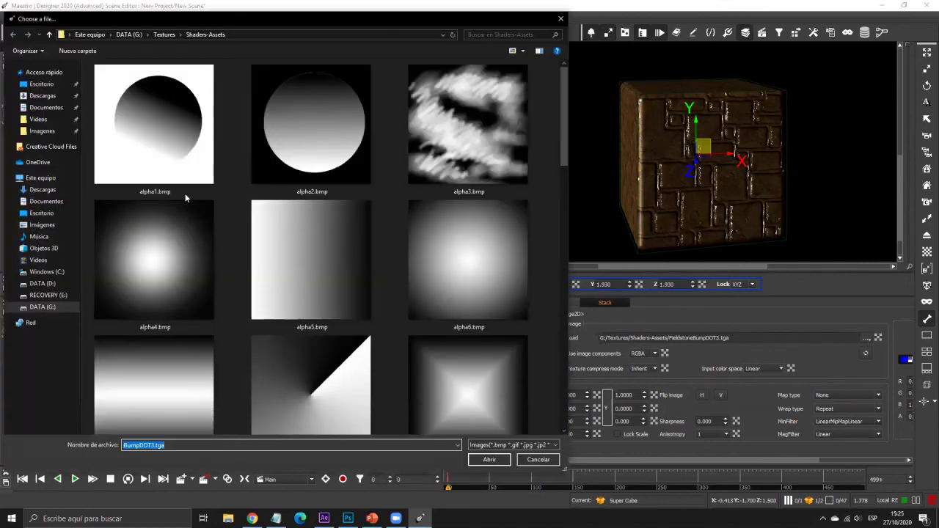
left_click(164, 35)
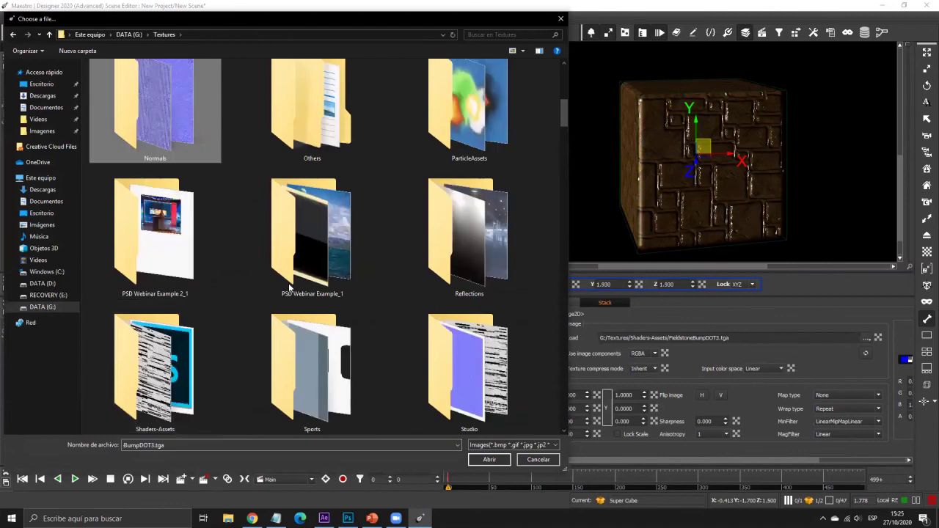
key("Return")
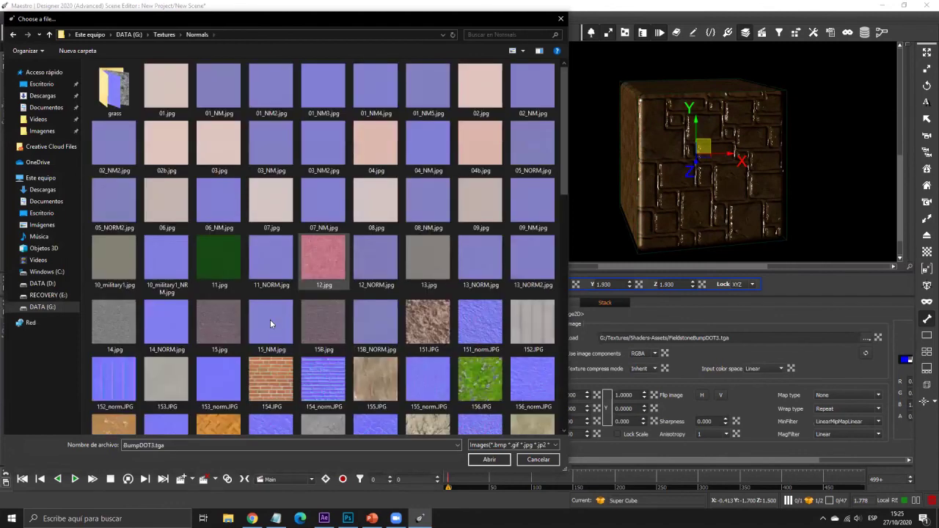
scroll(270, 319, "down", 2)
double_click(271, 321)
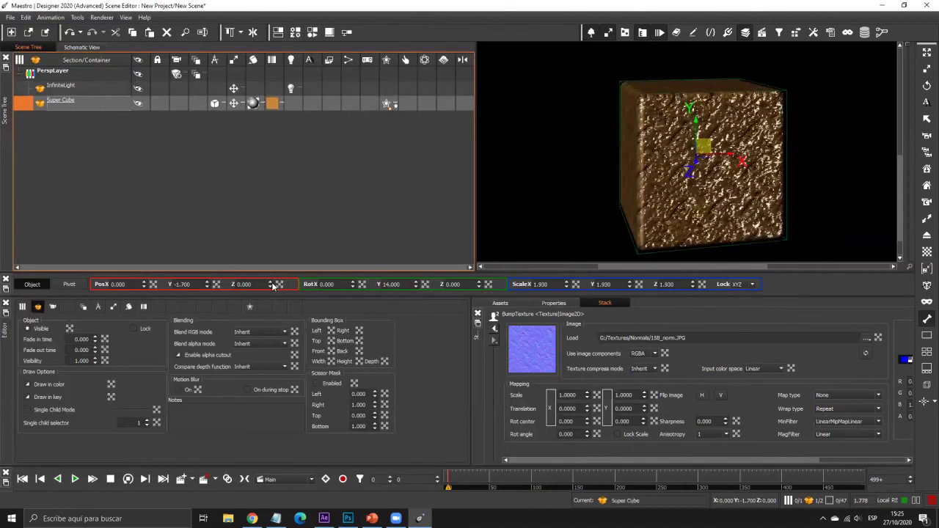
Step: Move the Super Cube to -0.500 on Y and 4.800 on Z, and rotate it to 56 degrees on Y
left_click_drag(270, 288, 270, 284)
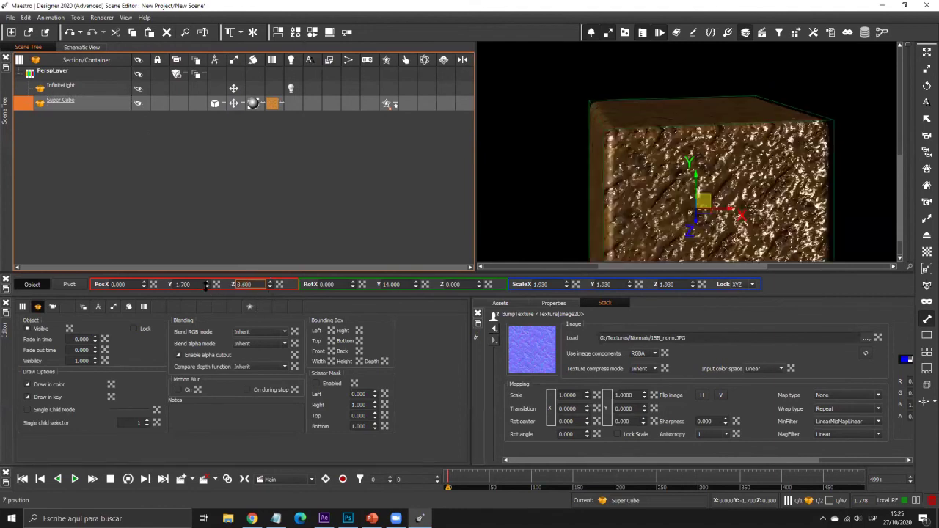
left_click_drag(234, 174, 236, 219)
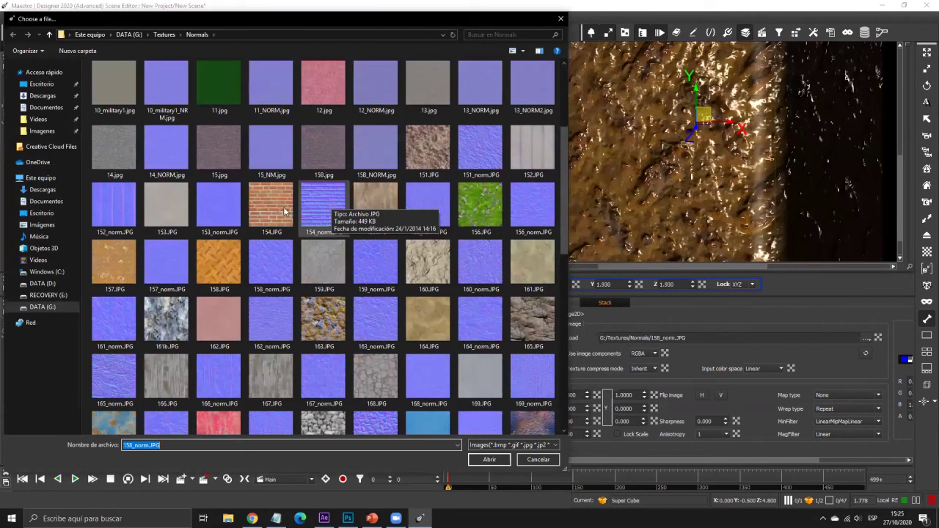
Step: Load 154_norm.JPG as the bump texture and 154.JPG as the cube's image texture, and rotate the Super Cube to 45 degrees on Y
scroll(413, 316, "up", 3)
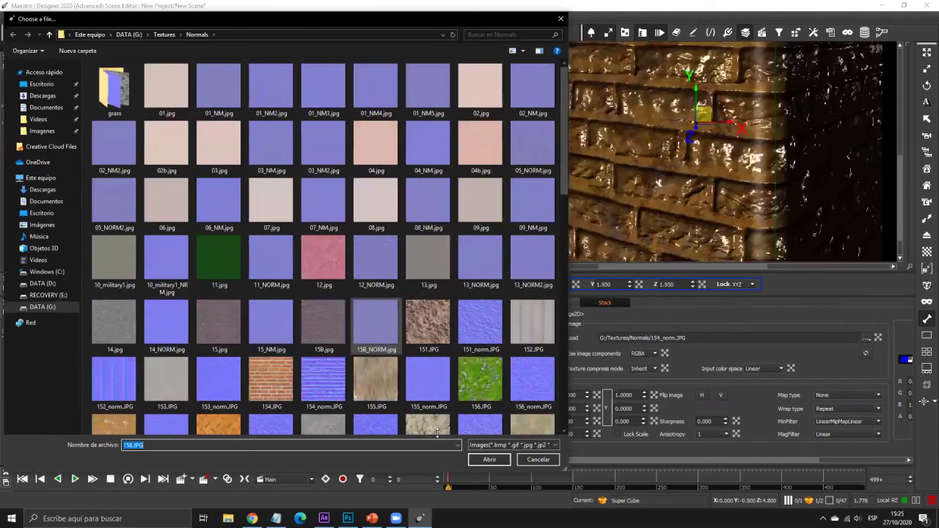
key("Escape")
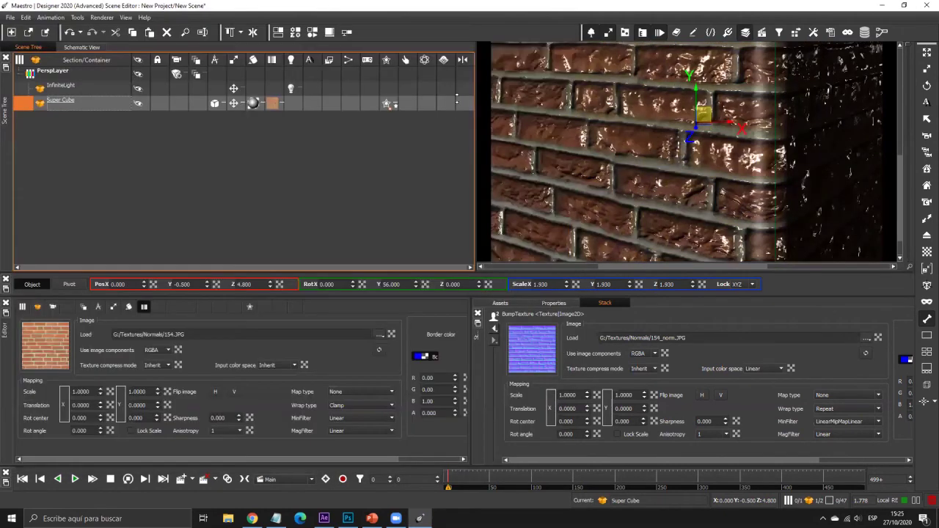
left_click_drag(415, 285, 424, 71)
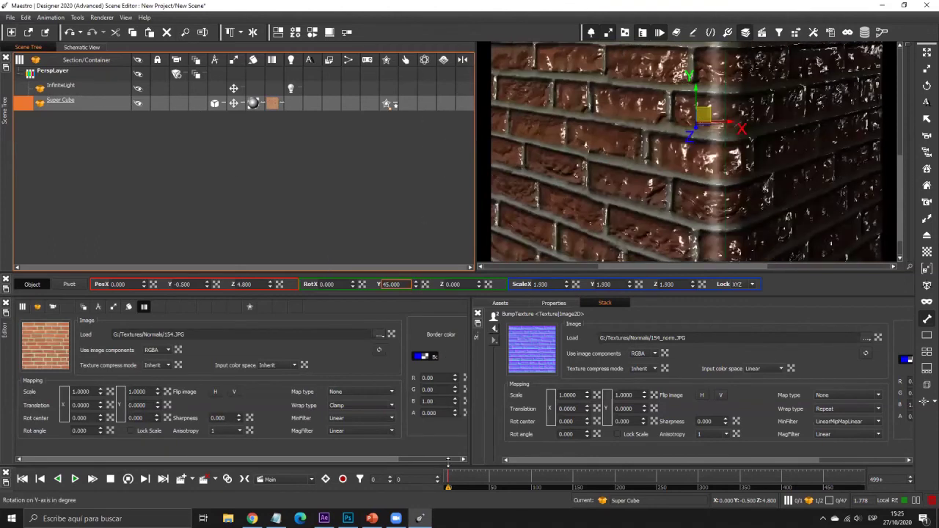